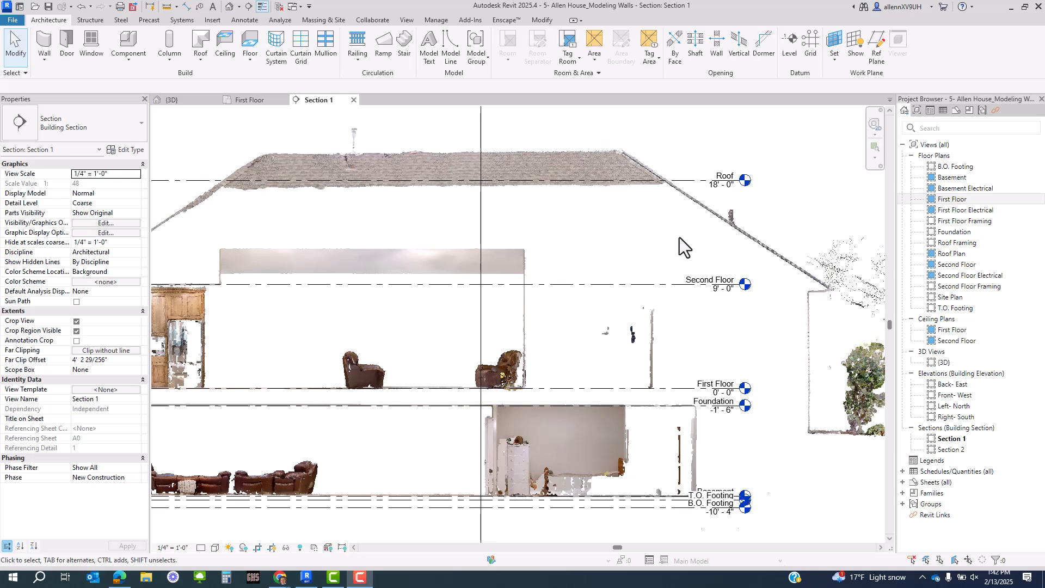
- Edit the Second Floor level's elevation label in Section 1 from 9' 0" to 10' 0"
middle_click_drag(620, 339, 720, 341)
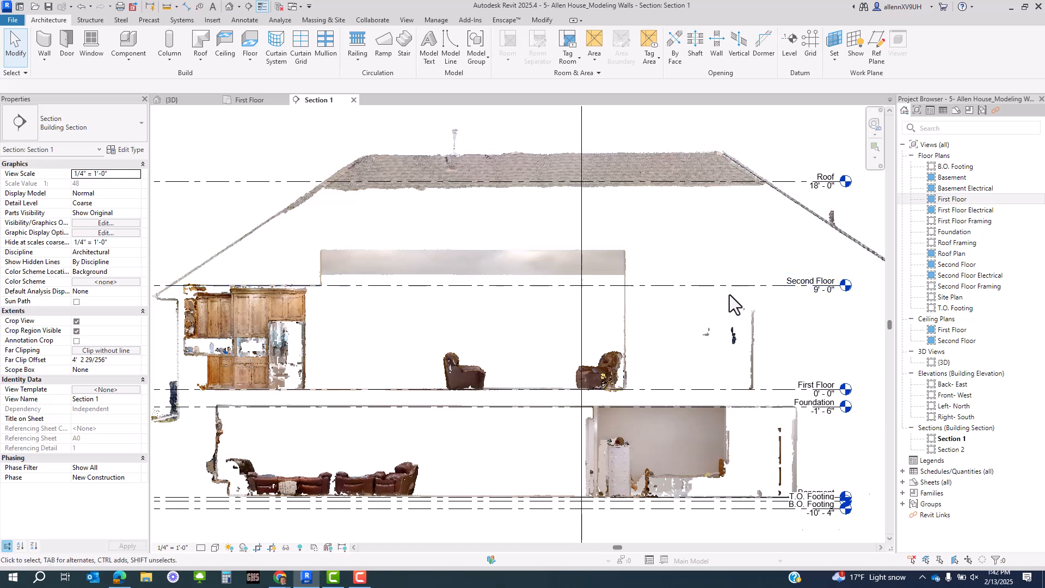
scroll(661, 305, "up", 3)
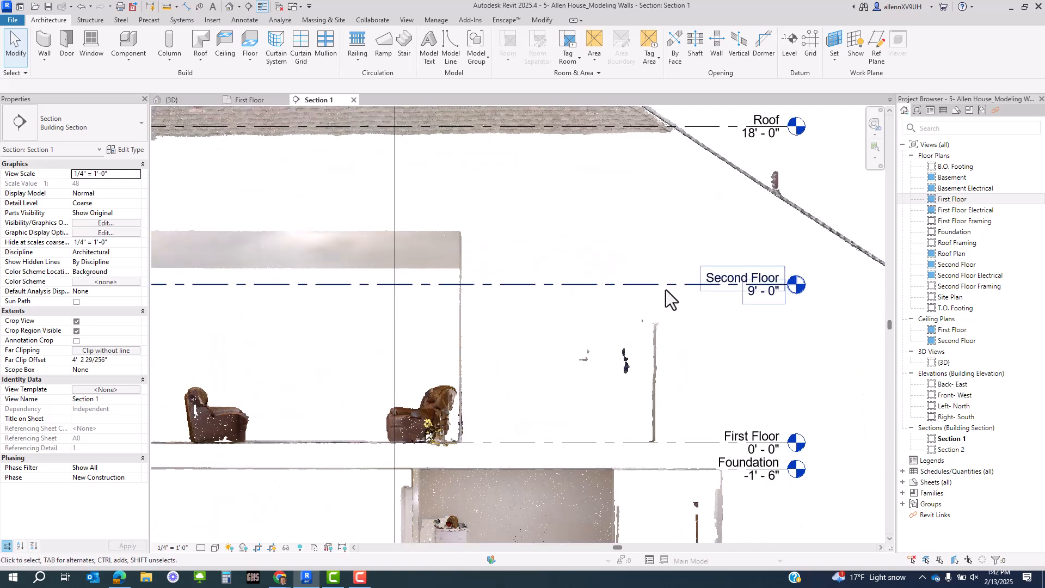
left_click(667, 287)
middle_click_drag(667, 287, 656, 315)
left_click(653, 302)
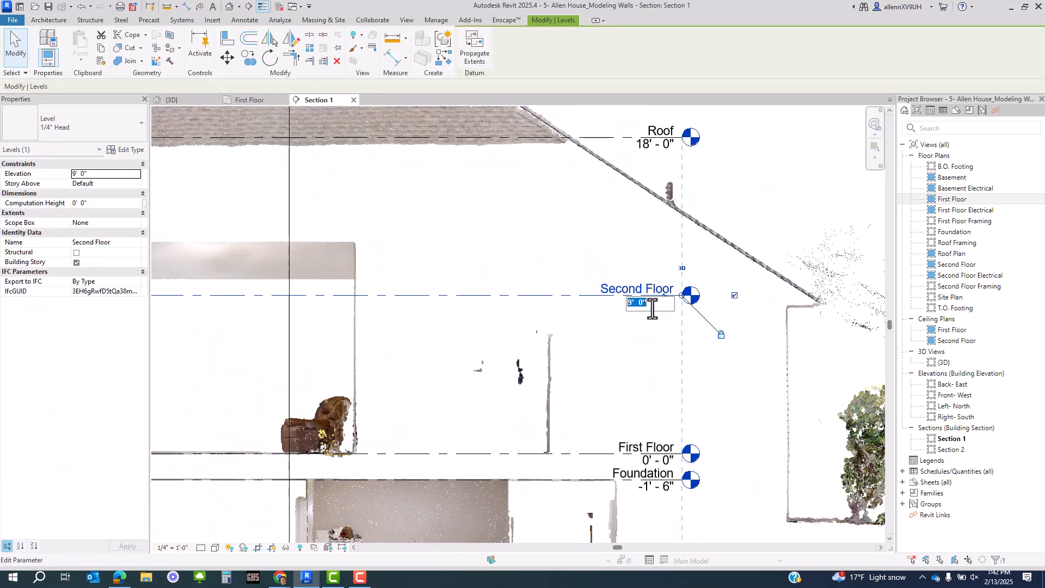
key("Return")
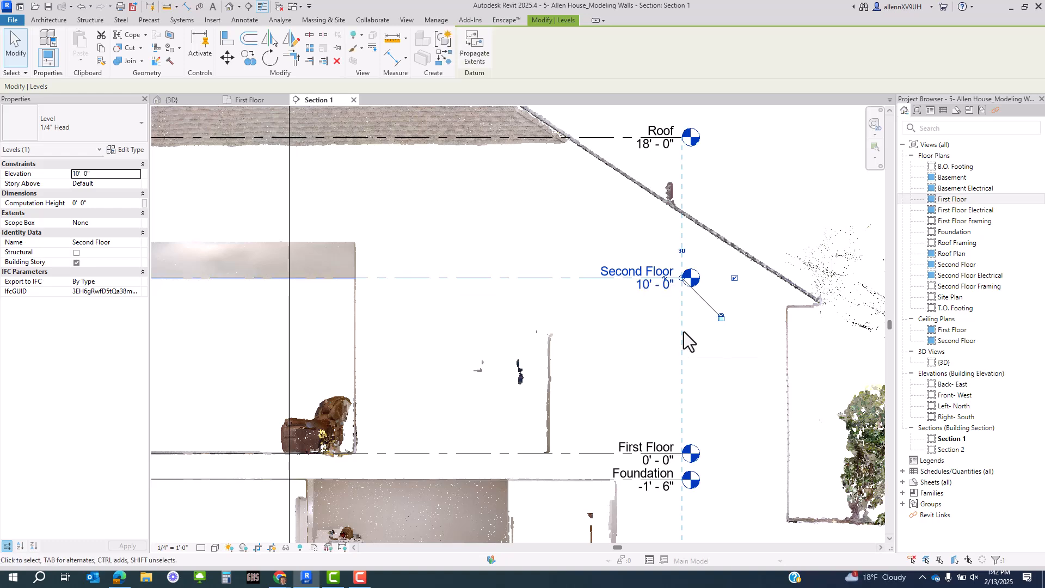
scroll(629, 351, "down", 2)
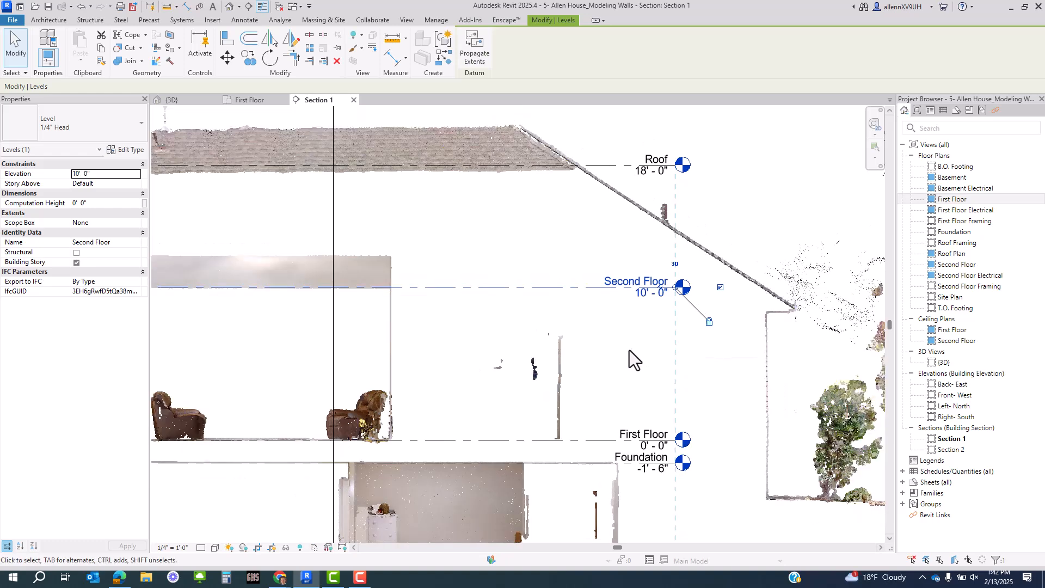
middle_click_drag(629, 351, 693, 312)
key("Escape")
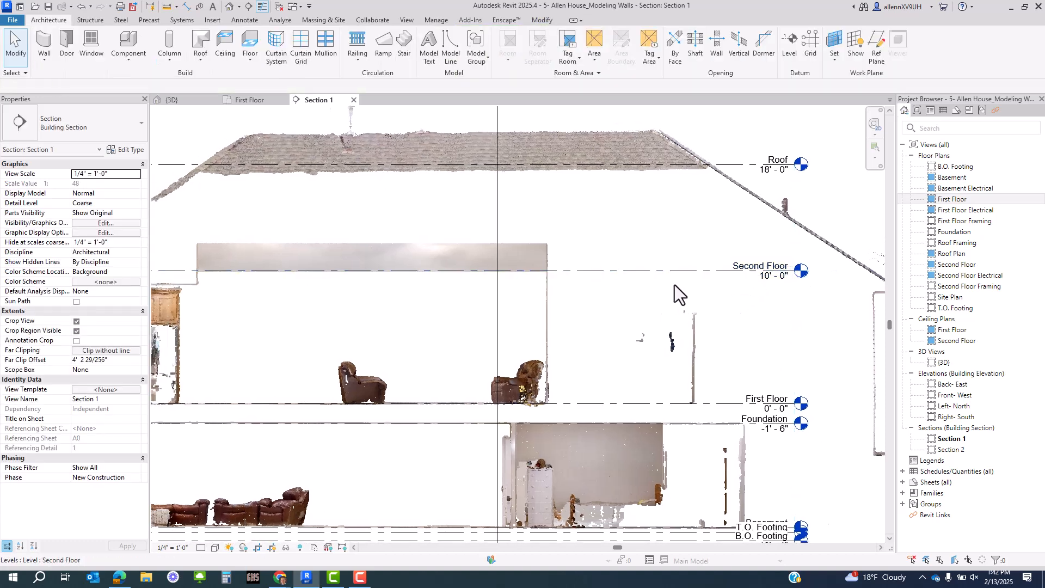
- Pan and zoom Section 1 to frame all the house levels, then start placing a new level
middle_click_drag(517, 357, 755, 318)
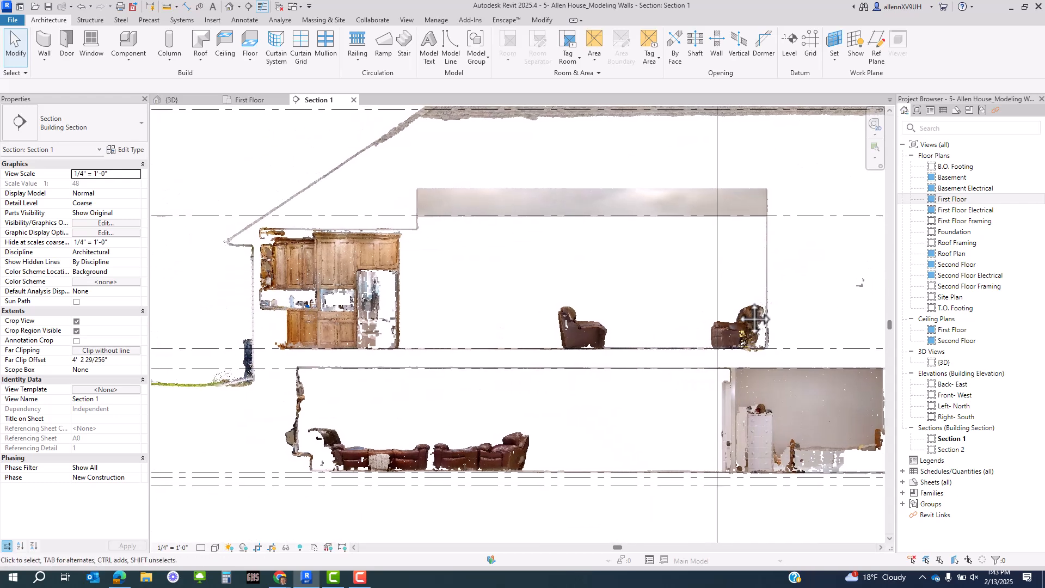
scroll(533, 260, "down", 3)
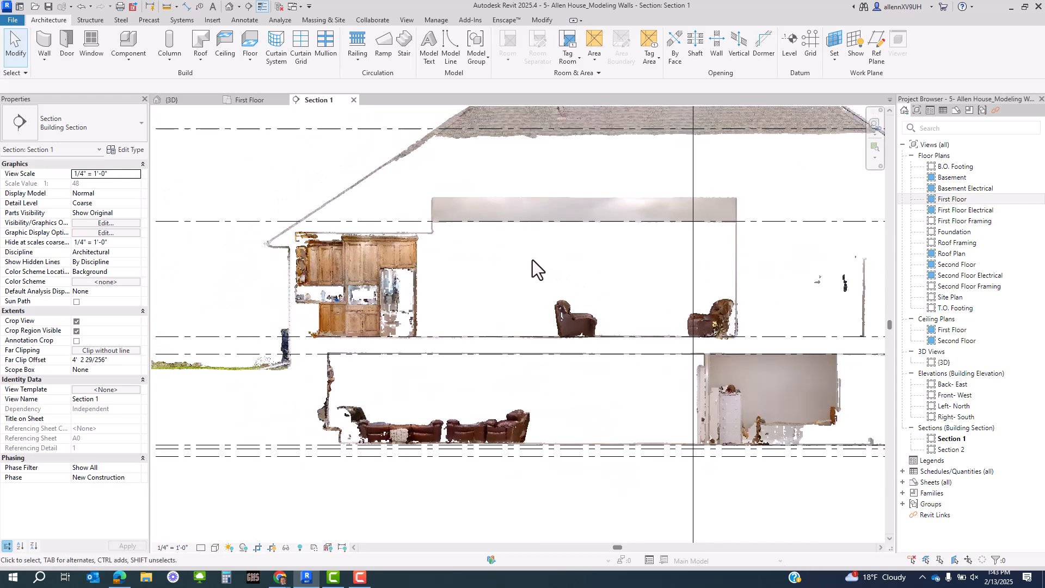
scroll(409, 244, "up", 3)
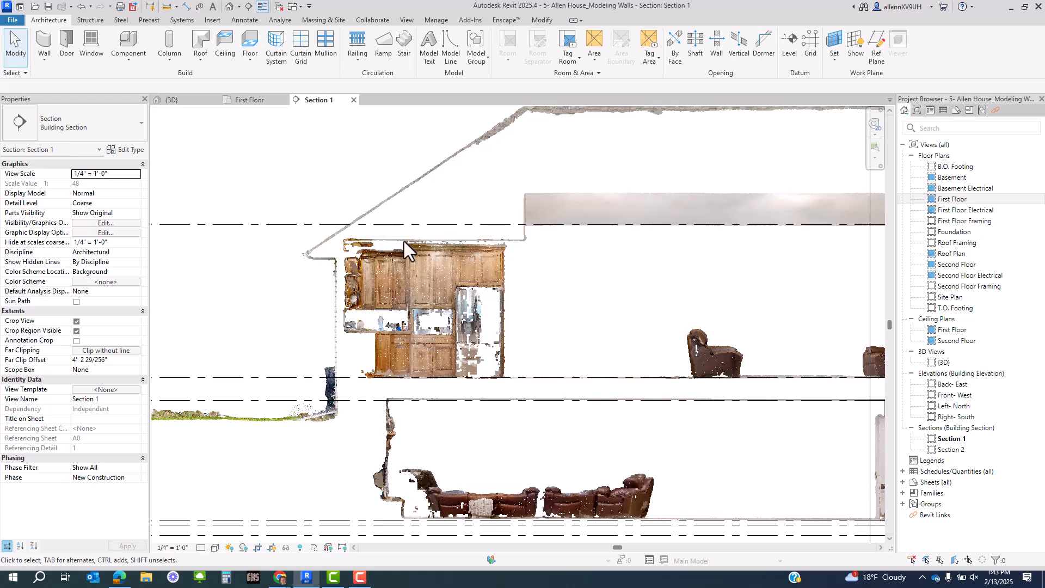
scroll(394, 239, "down", 2)
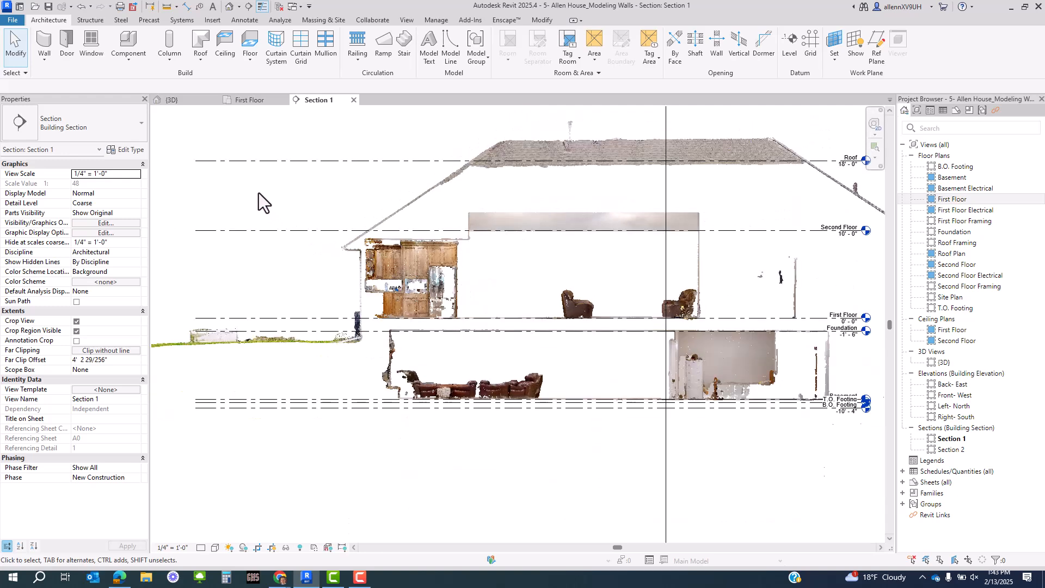
left_click(790, 49)
- Draw a new level line across the section in Section 1
left_click(196, 248)
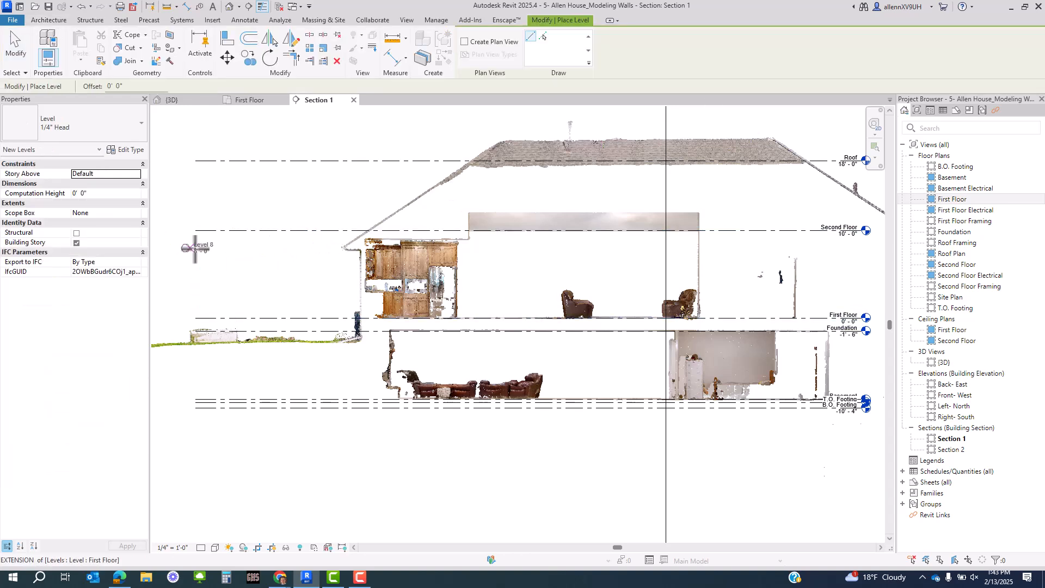
middle_click_drag(795, 240, 583, 261)
scroll(628, 251, "up", 4)
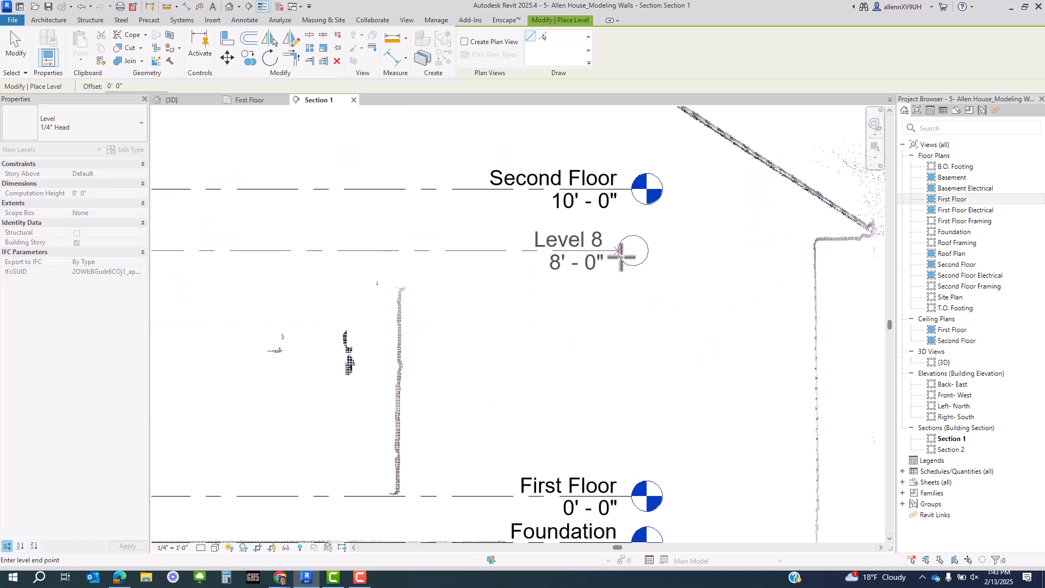
left_click(636, 250)
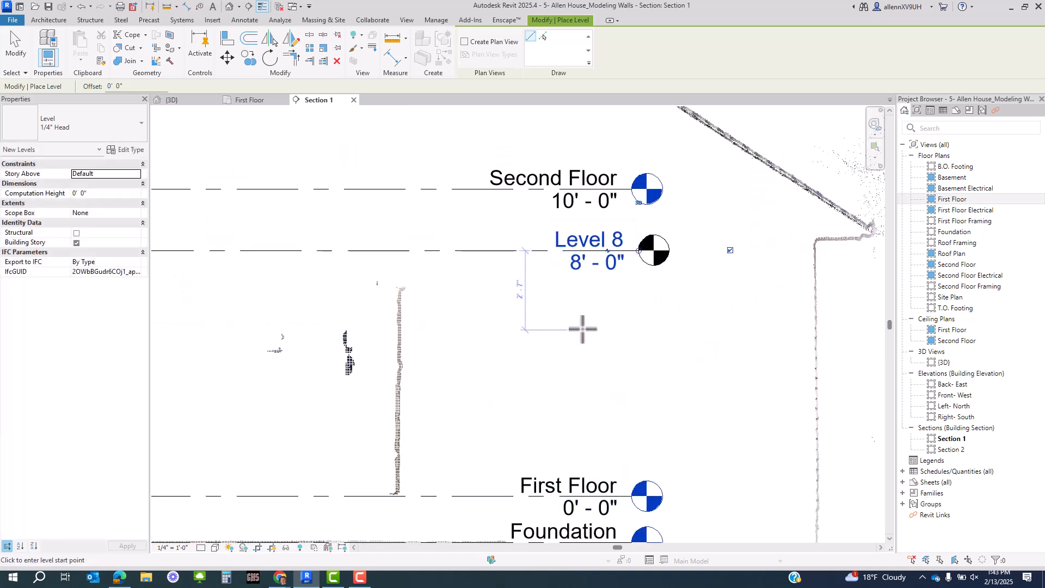
key("Escape")
key("Escape")
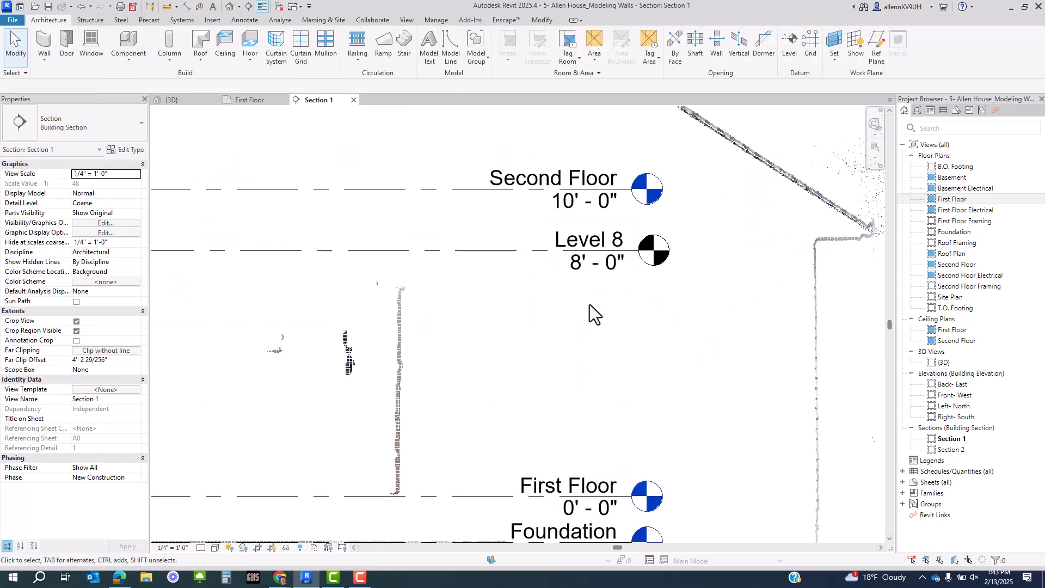
- Rename the new level to TOW and set its elevation to 9' 0"
left_click(591, 250)
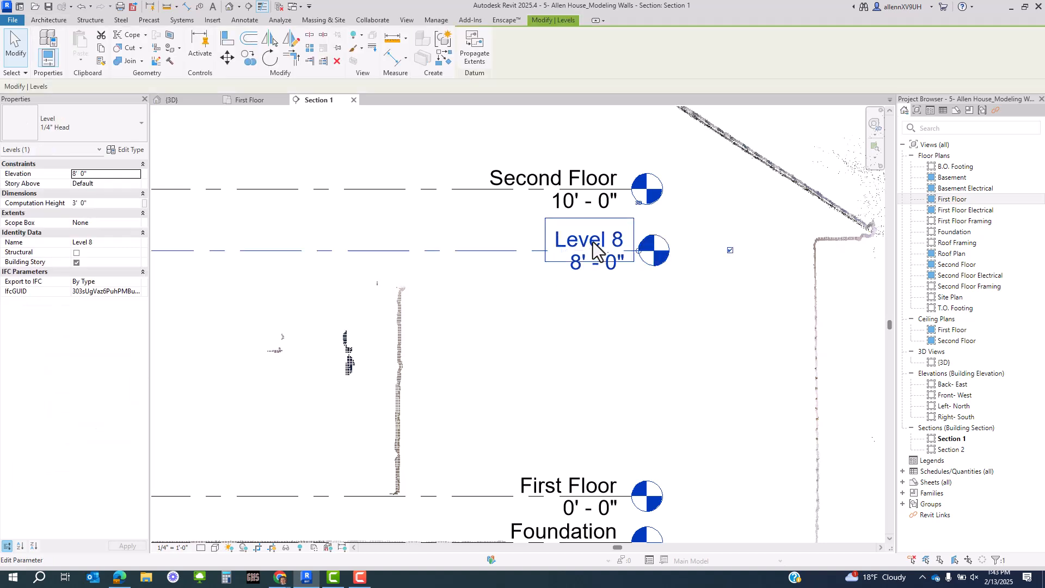
left_click(592, 242)
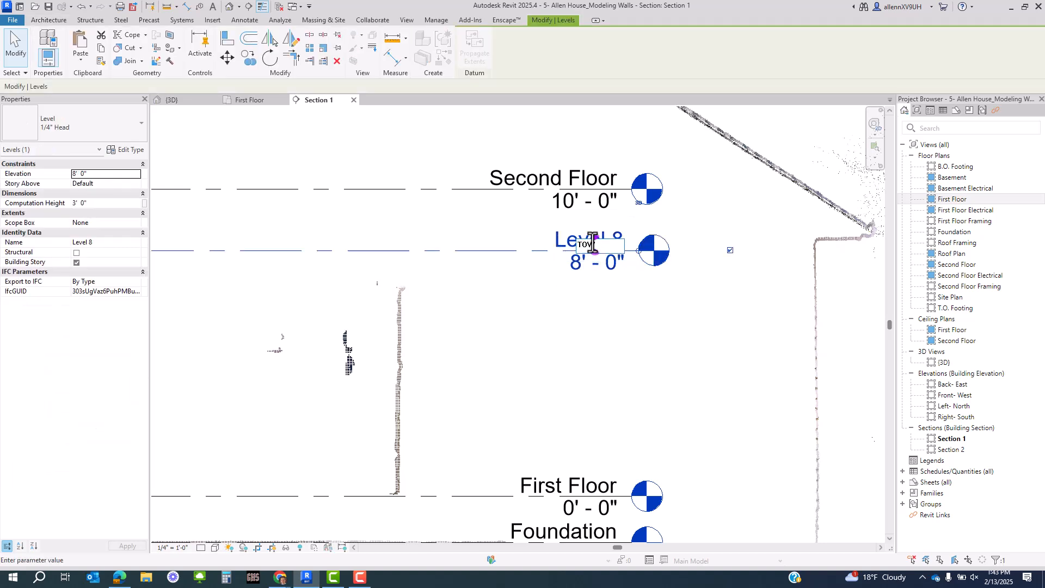
key("Return")
left_click(597, 269)
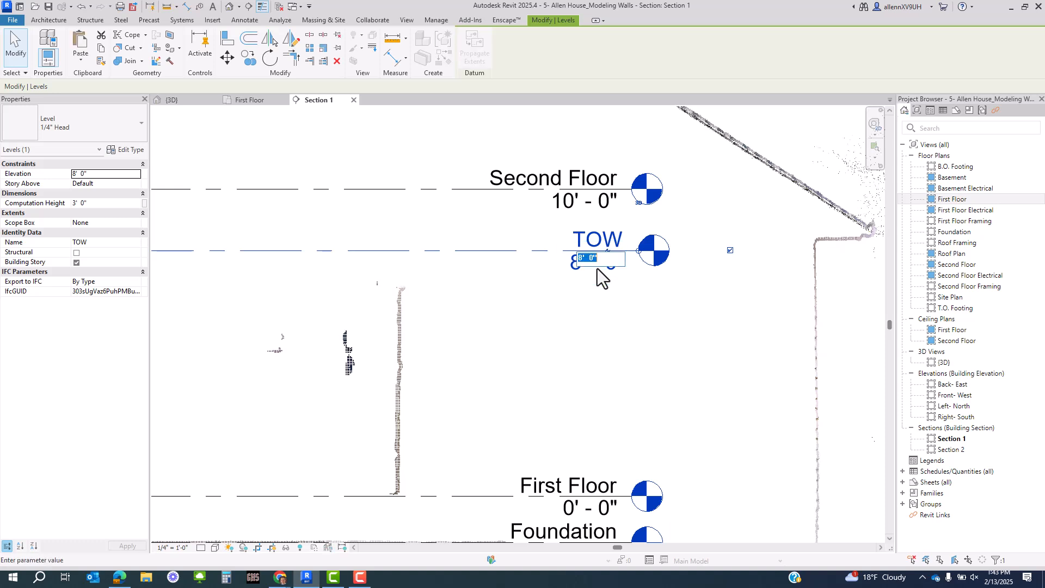
type("9")
key("Return")
key("Escape")
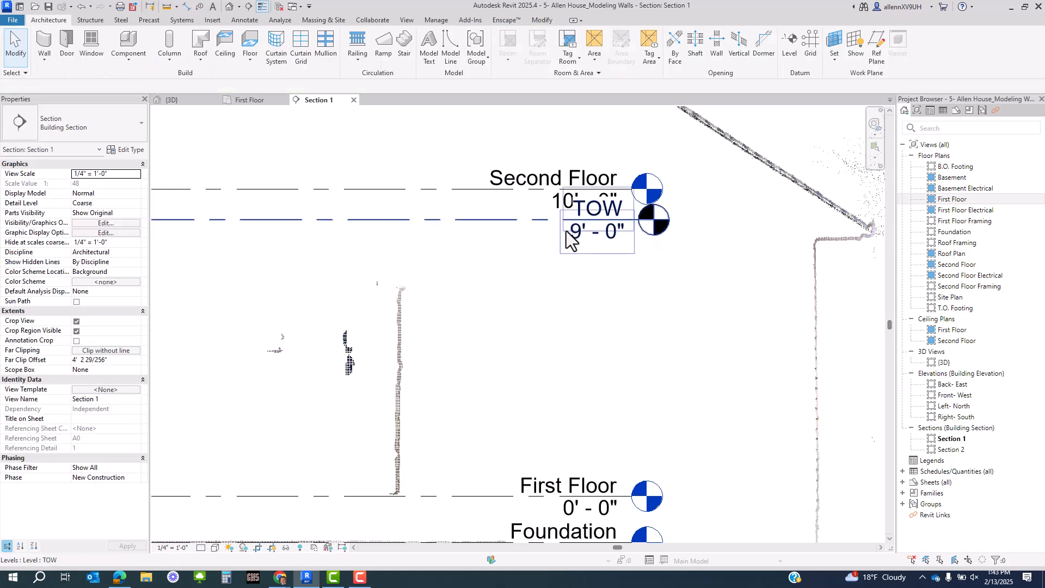
- Drag the Second Floor level up to 10' - 10"
left_click(545, 220)
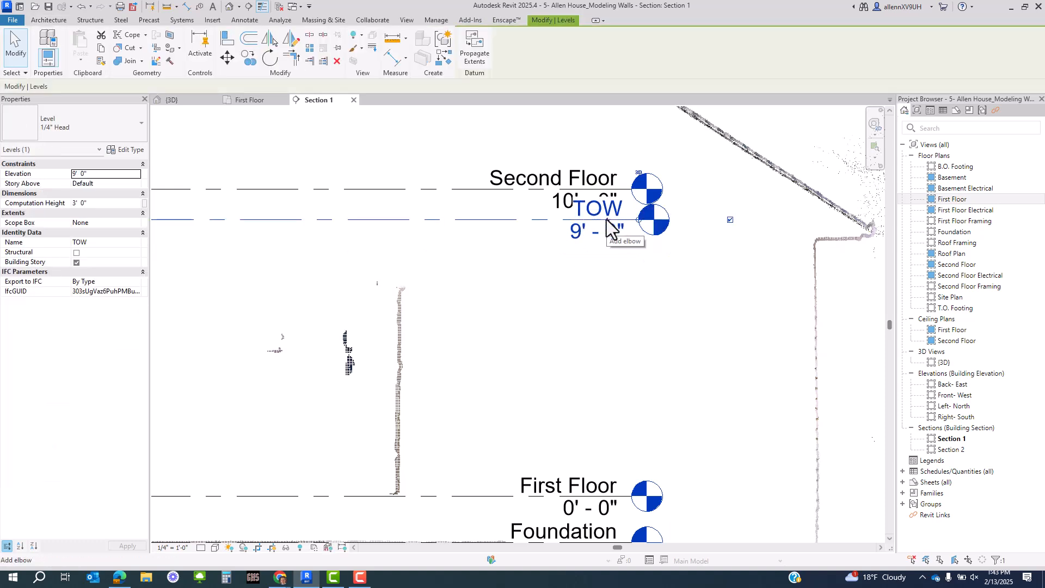
middle_click_drag(539, 259, 689, 394)
key("Escape")
left_click(586, 325)
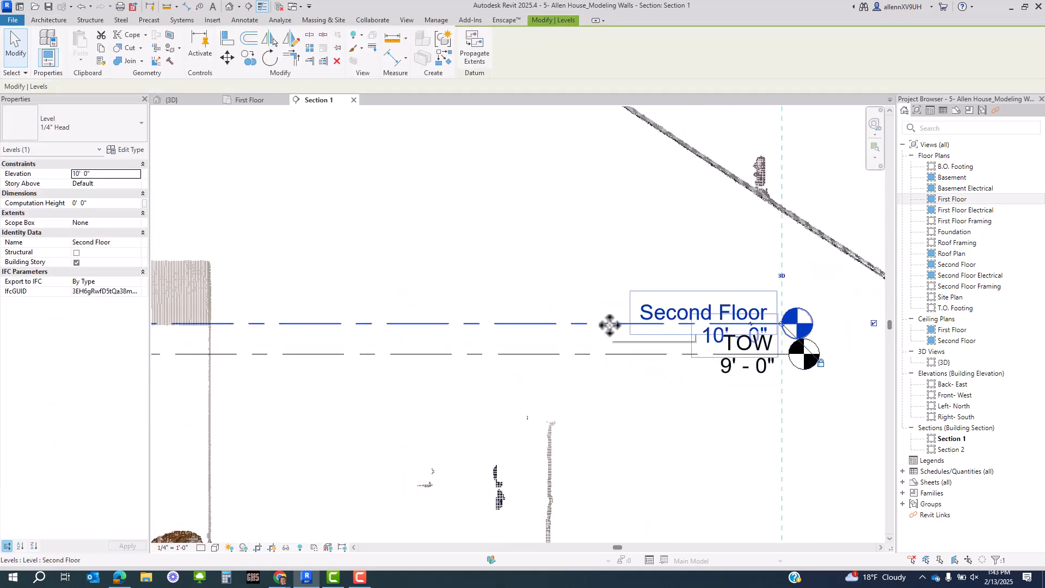
left_click_drag(611, 323, 613, 297)
left_click(648, 414)
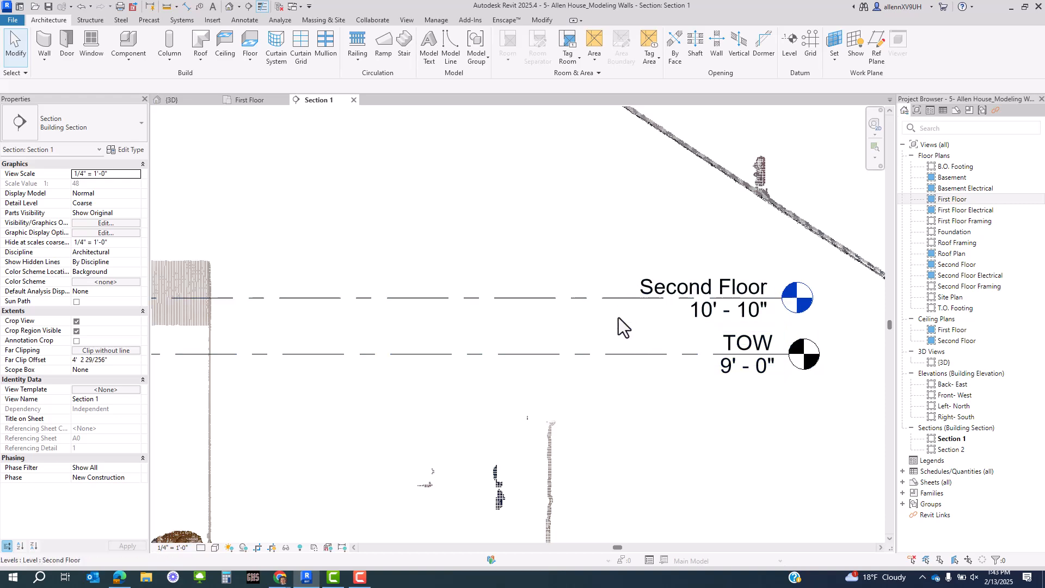
scroll(678, 352, "down", 3)
scroll(557, 392, "down", 1)
middle_click_drag(555, 392, 845, 355)
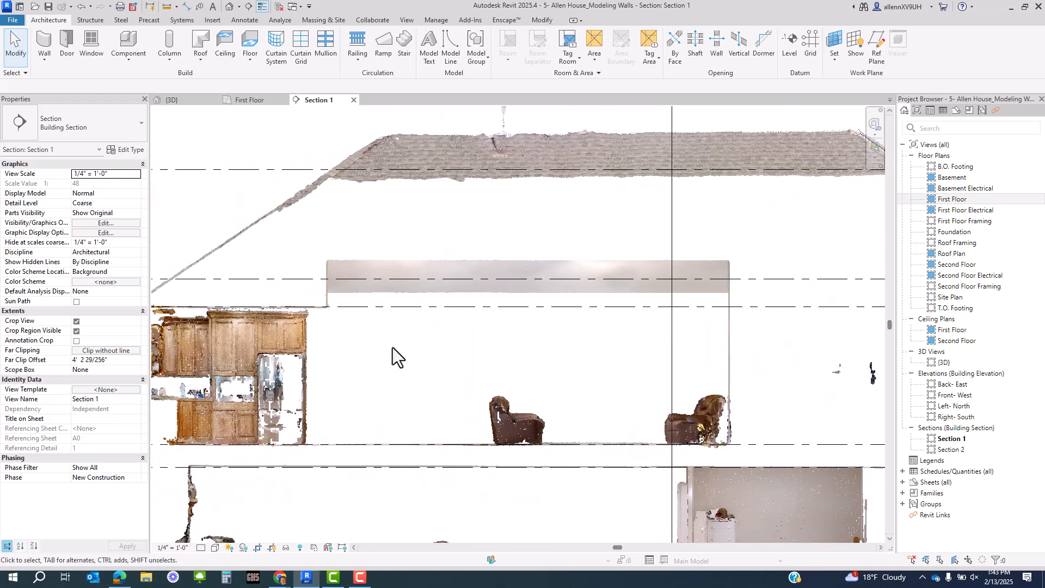
middle_click_drag(407, 361, 532, 342)
scroll(446, 289, "up", 4)
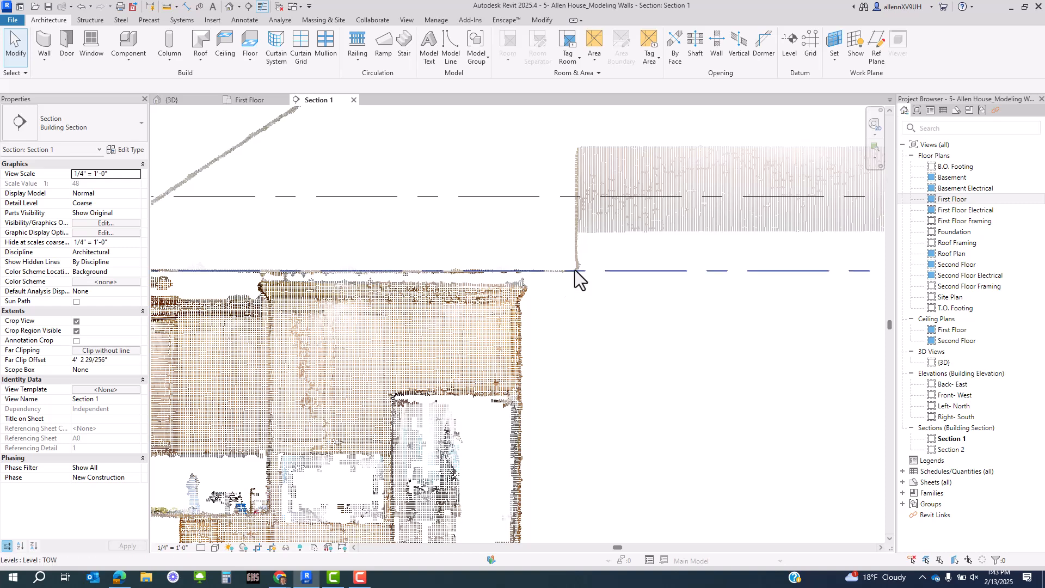
scroll(593, 313, "down", 2)
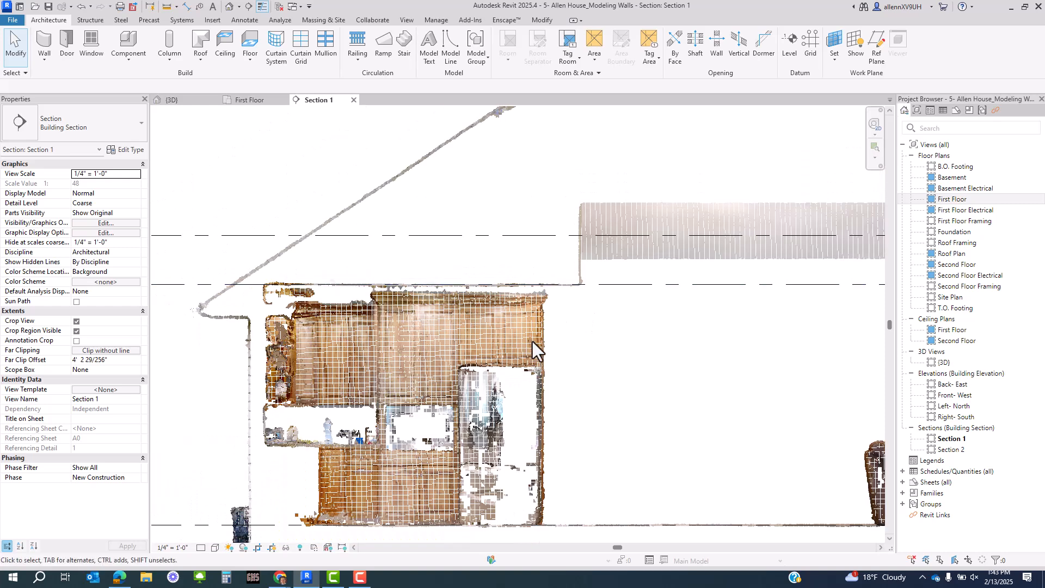
middle_click_drag(641, 322, 532, 296)
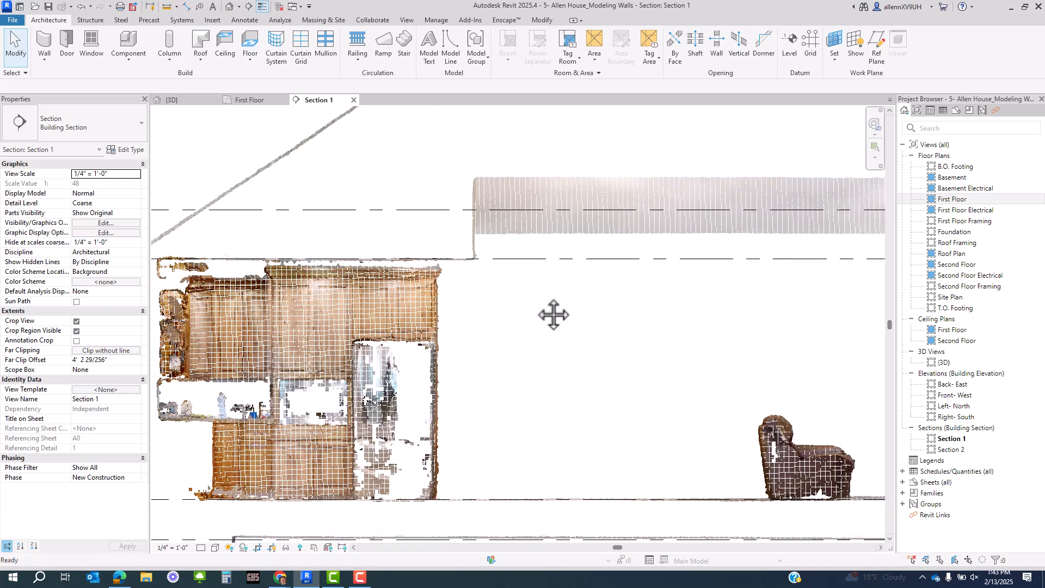
- Open the First Floor plan and pan to the point cloud's exterior wall outline
double_click(954, 200)
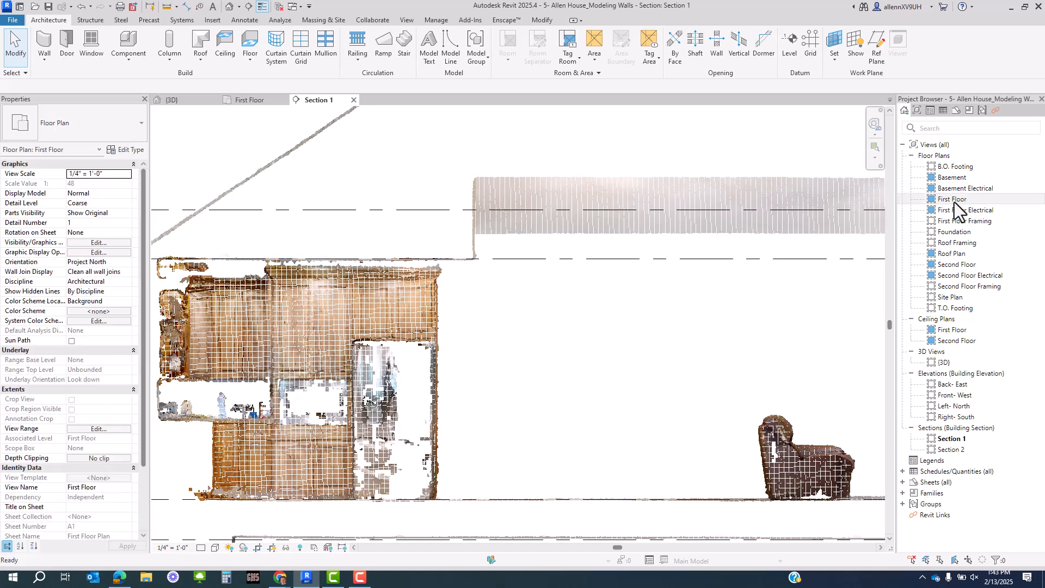
scroll(504, 249, "up", 4)
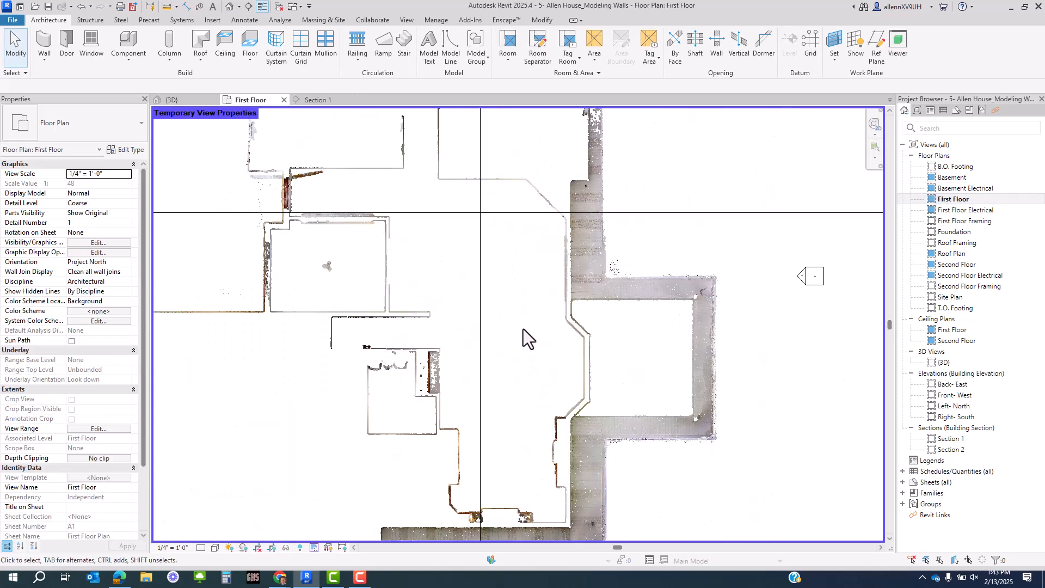
left_click(315, 547)
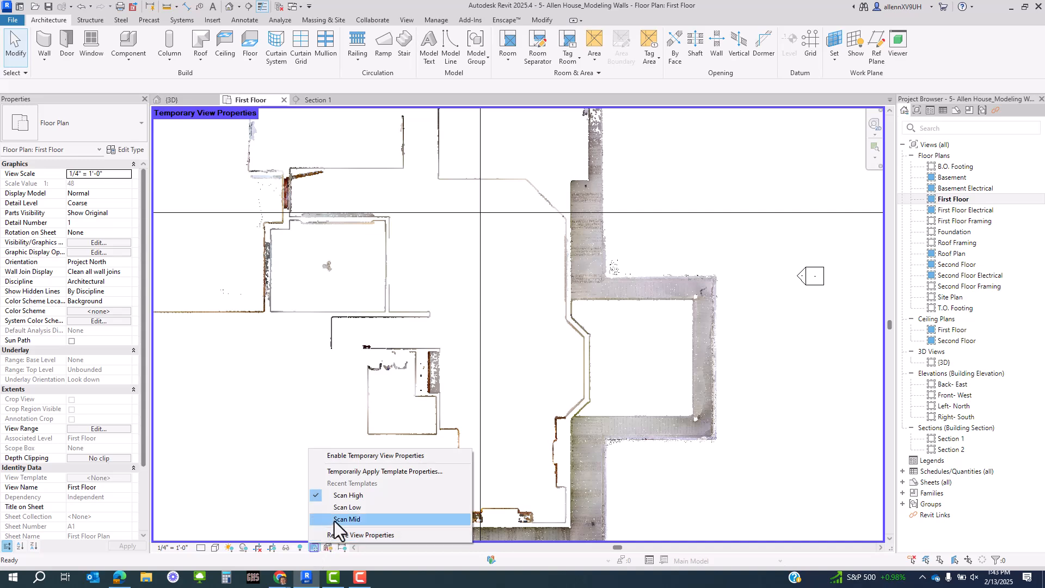
left_click(315, 398)
middle_click_drag(520, 278, 555, 435)
middle_click_drag(356, 280, 364, 338)
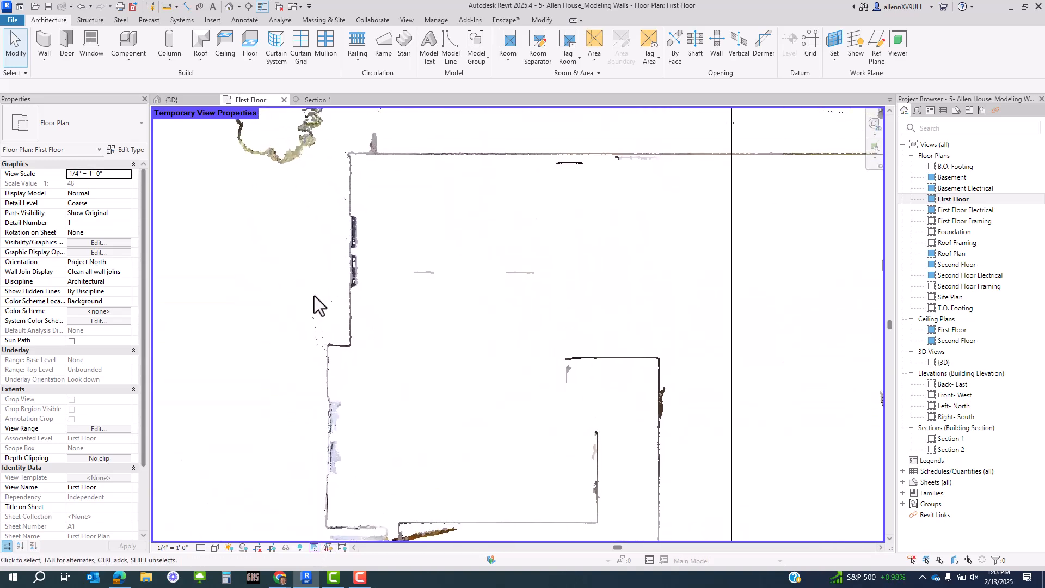
- Start the Wall tool with type Exterior - Wood Siding on Wood Stud and top constraint Up to level: TOW
left_click(45, 42)
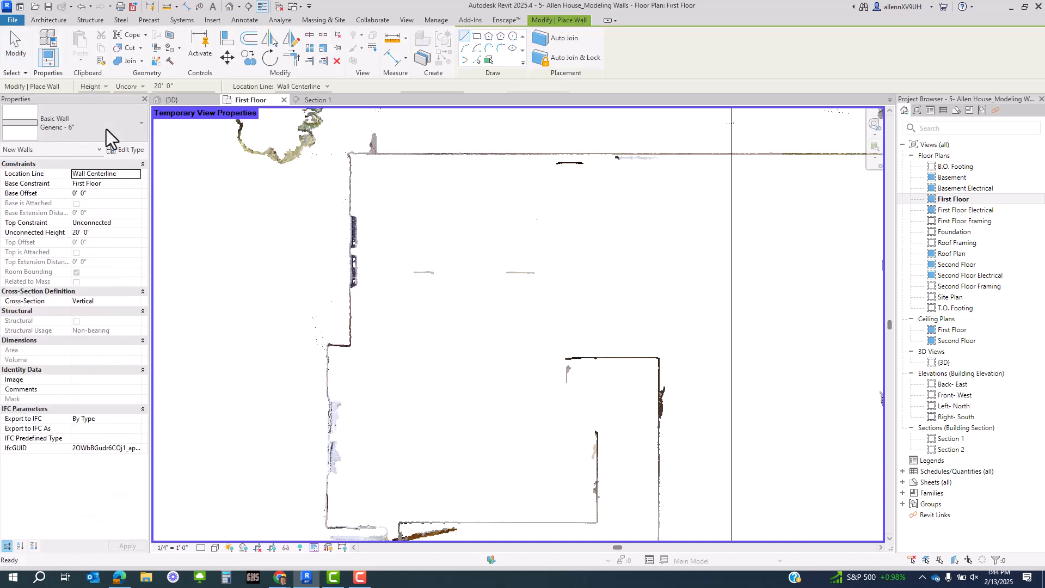
left_click(107, 129)
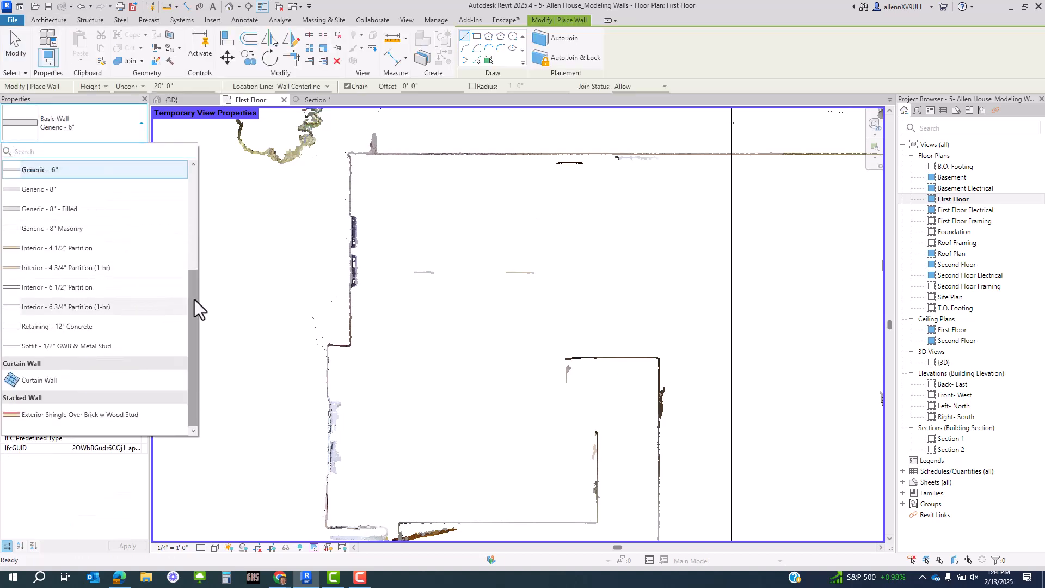
left_click_drag(195, 300, 198, 208)
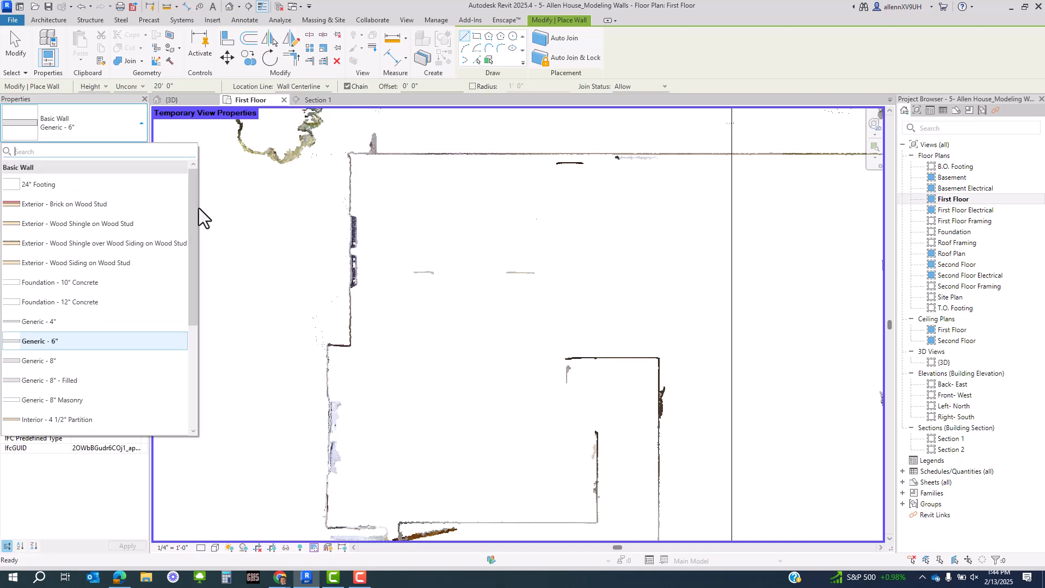
left_click(99, 269)
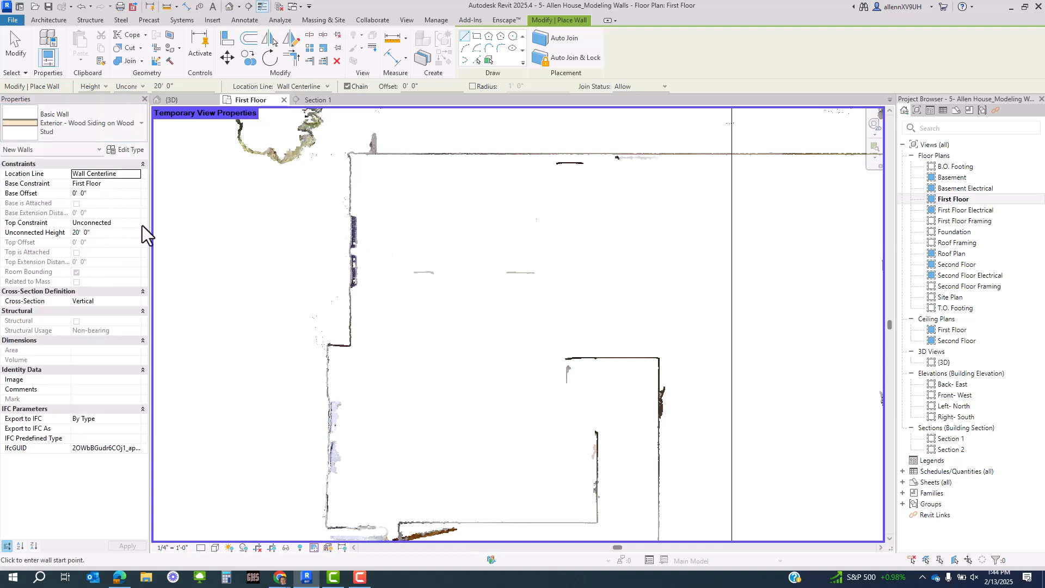
left_click(115, 223)
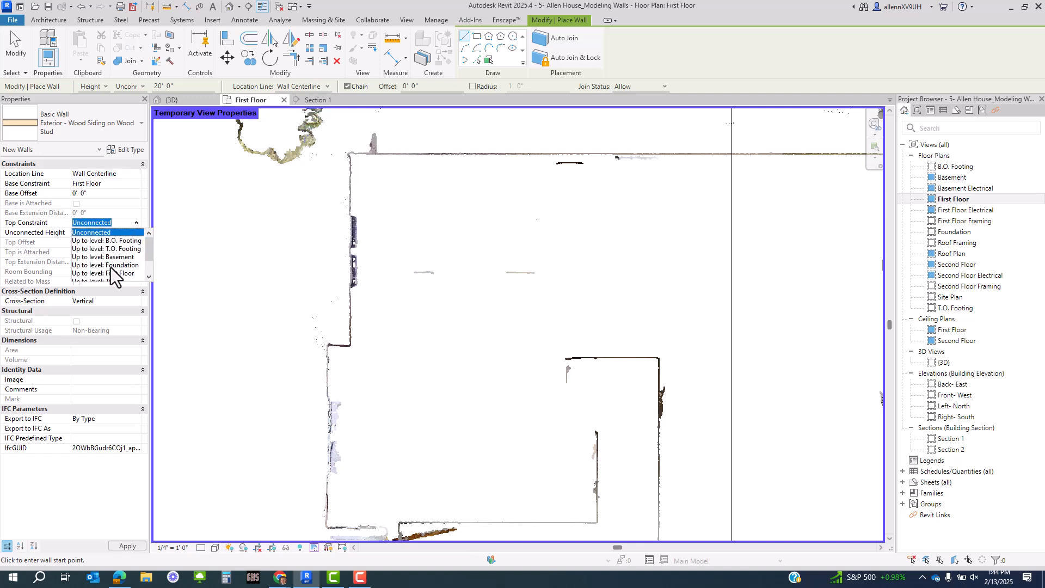
scroll(110, 267, "down", 1)
left_click(109, 269)
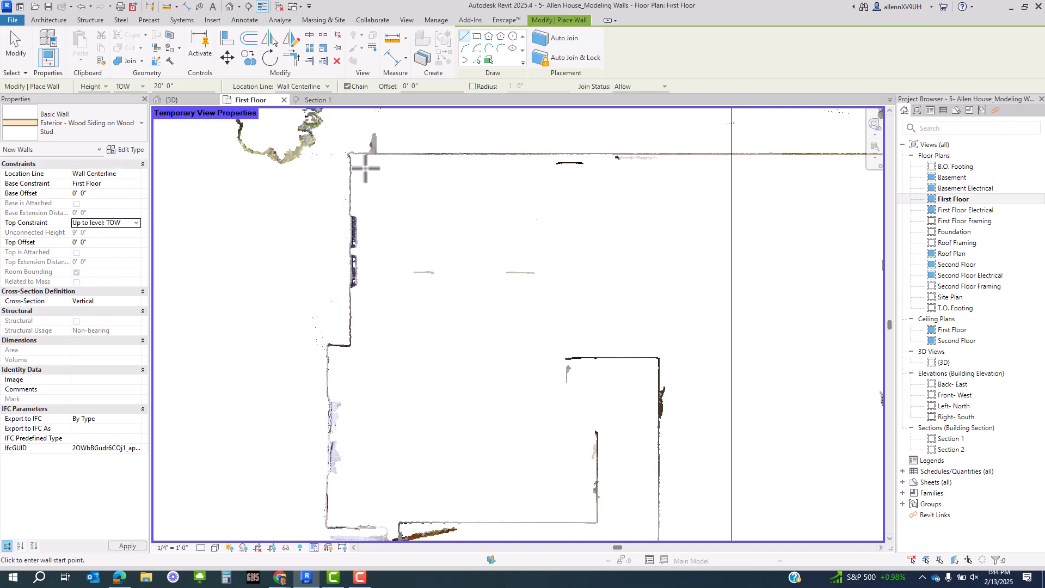
- Zoom to the top-left exterior corner and start the first wall there
middle_click_drag(365, 168, 310, 254)
scroll(296, 230, "up", 4)
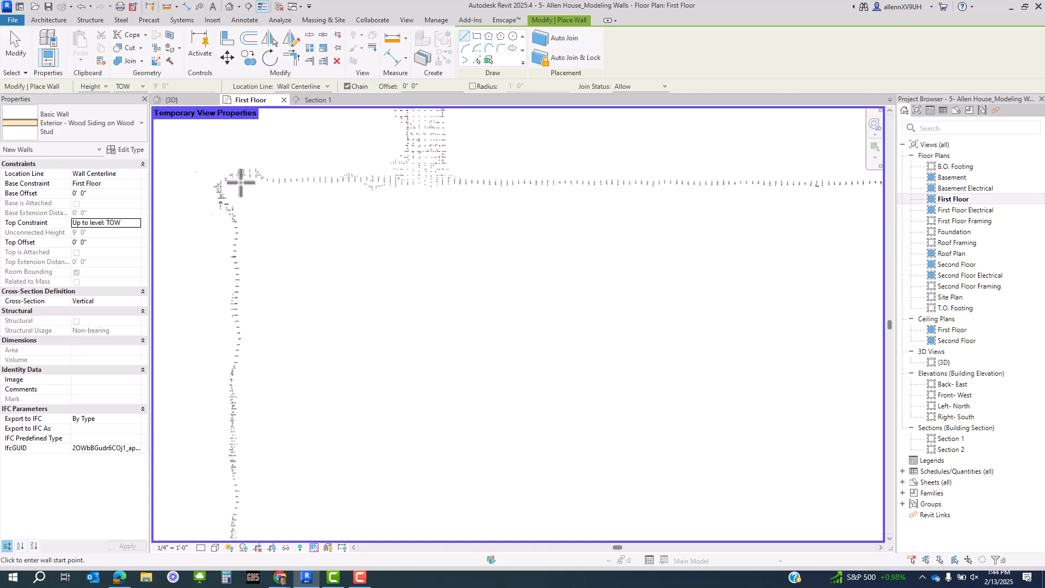
mouse_move(244, 185)
middle_mouse_down()
mouse_move(300, 240)
mouse_move(336, 249)
middle_mouse_up()
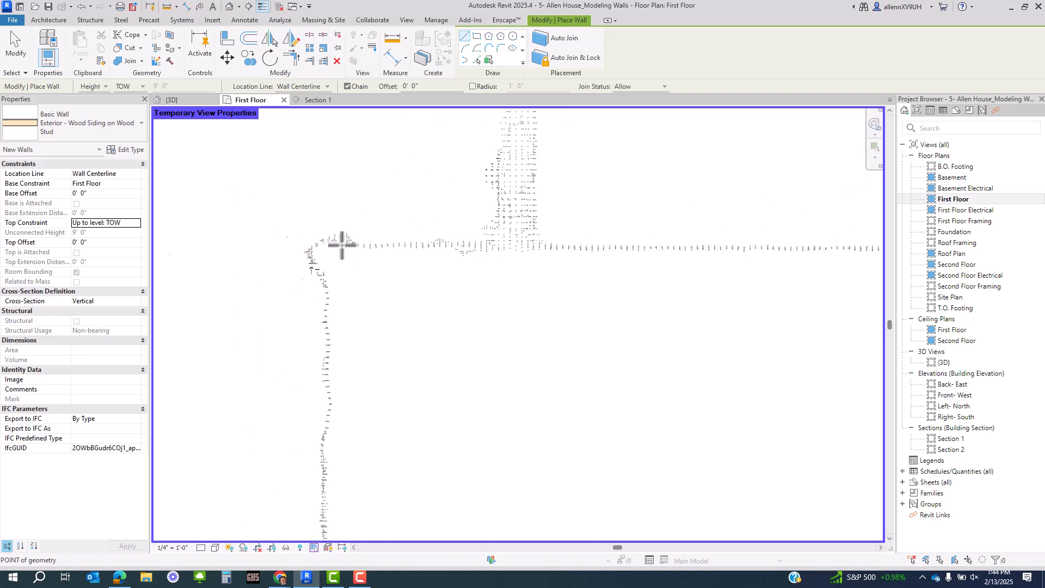
scroll(340, 244, "up", 1)
scroll(323, 293, "down", 2)
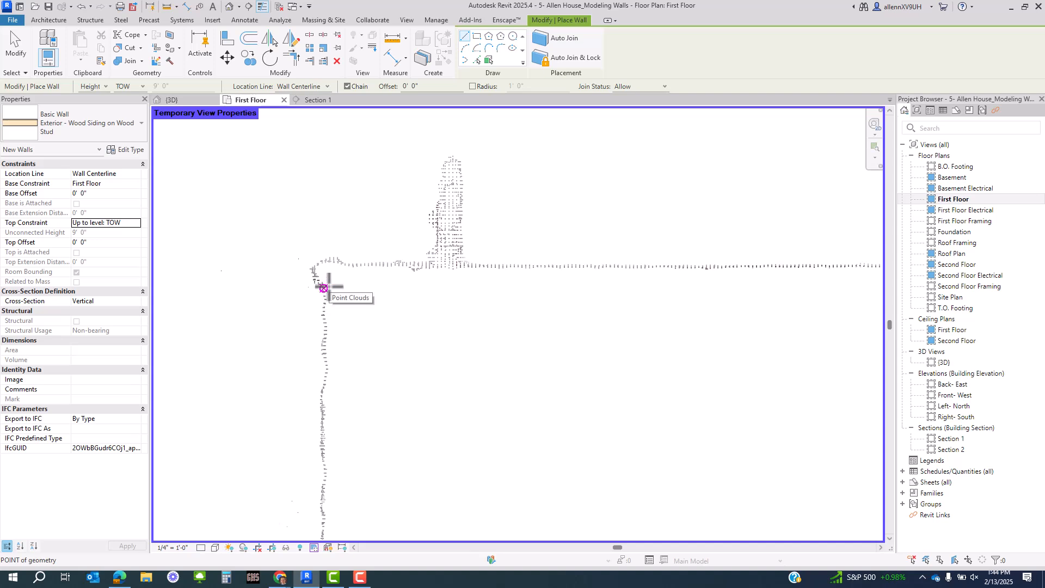
scroll(328, 268, "up", 2)
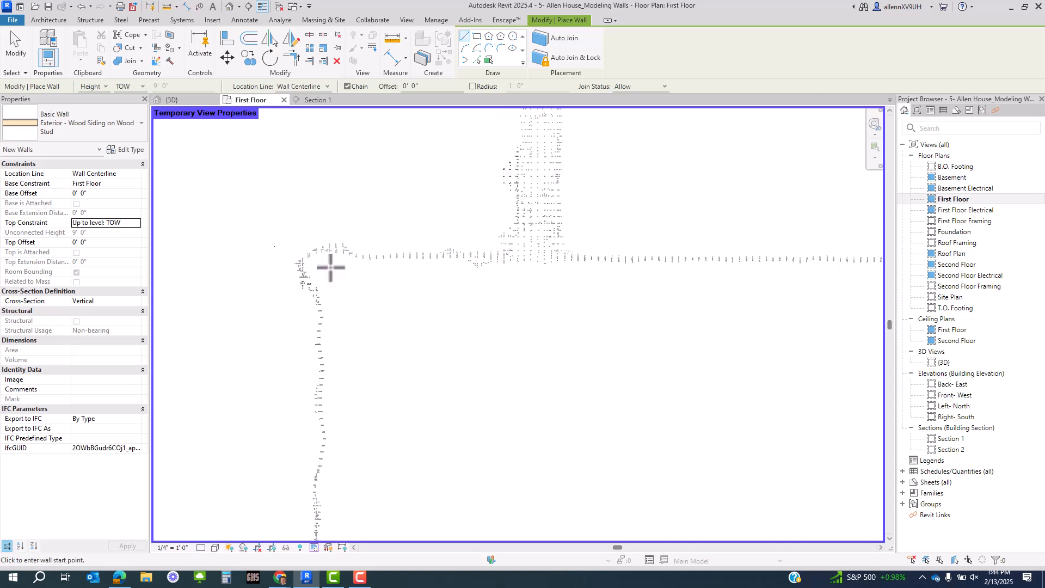
left_click(330, 268)
- Cancel the started wall and align new walls by their exterior finish face
scroll(530, 265, "down", 2)
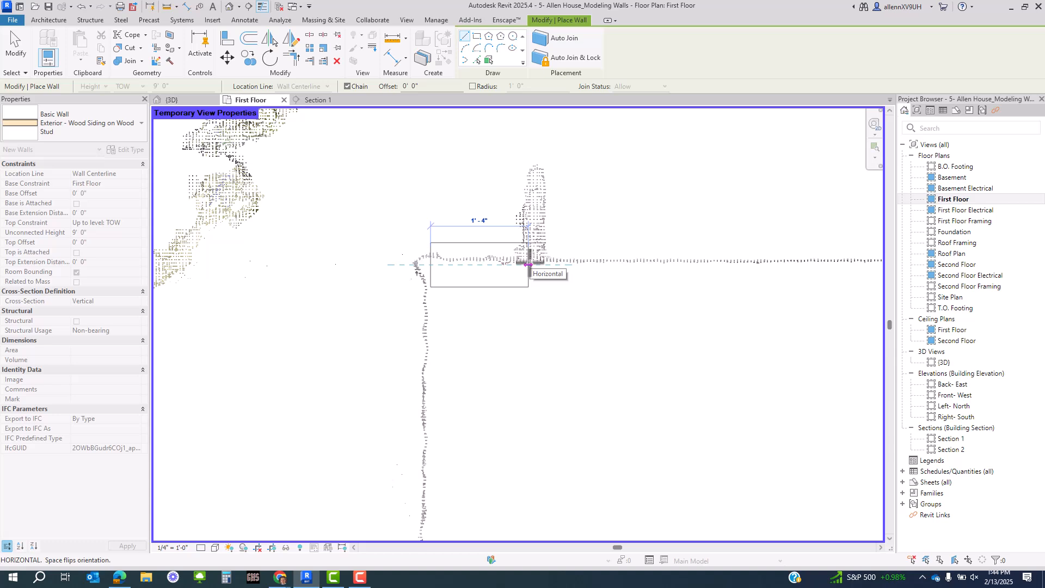
key("Escape")
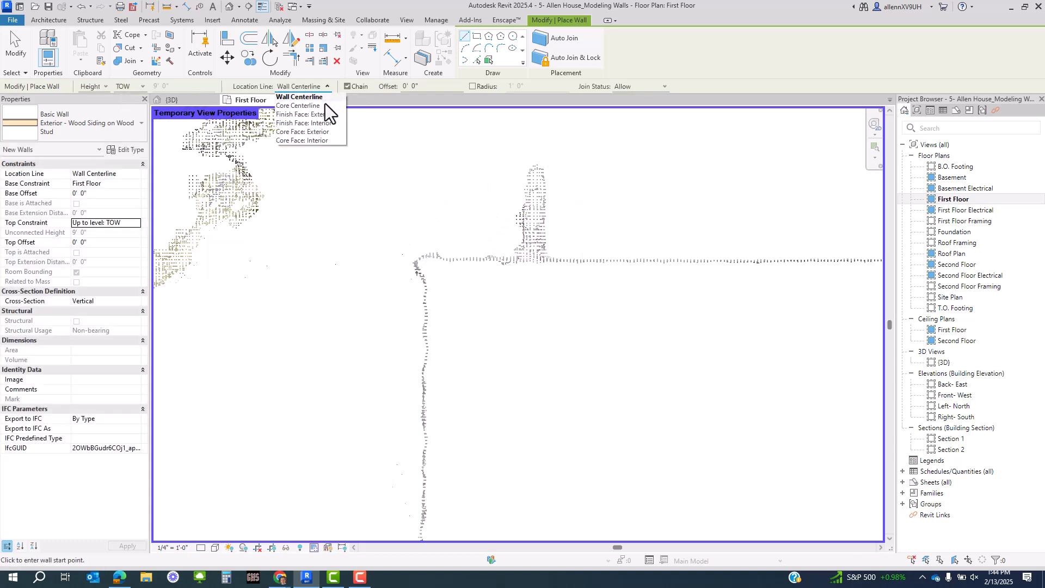
left_click(322, 115)
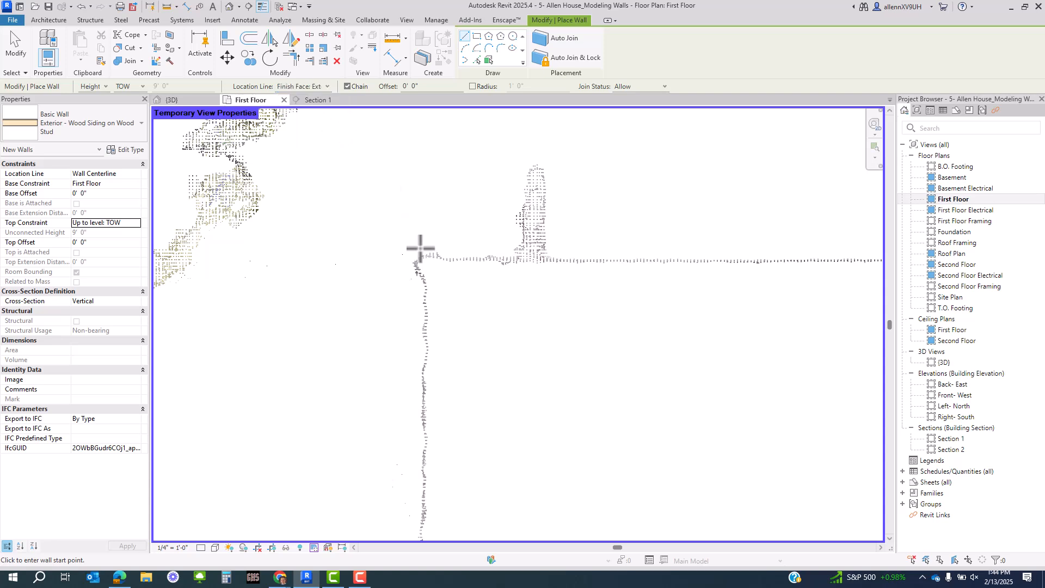
- Start the exterior wall at the outer corner and trace the top wall to the inside corner
scroll(427, 255, "up", 3)
left_click(433, 260)
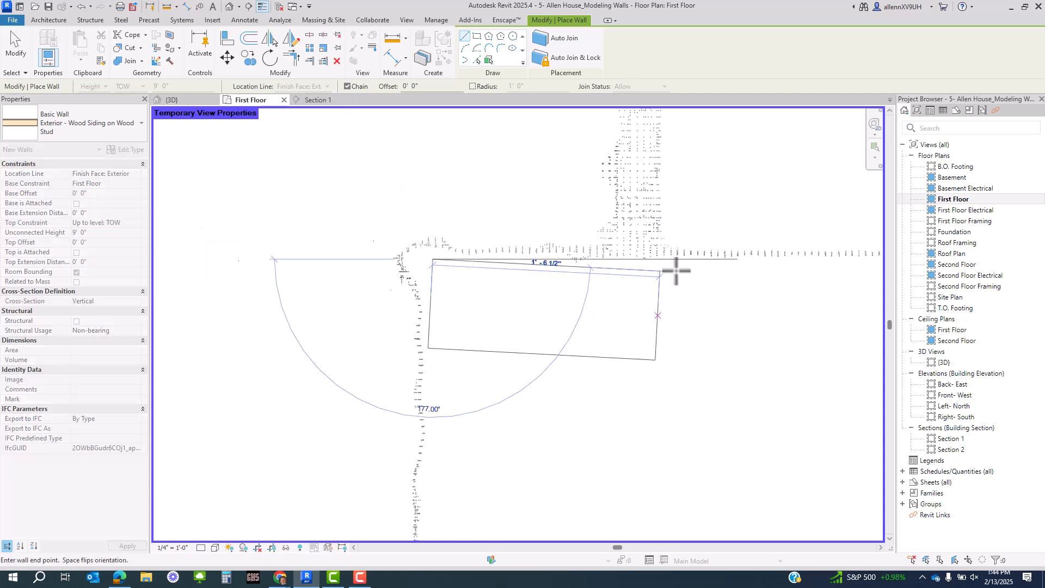
middle_click_drag(701, 286, 238, 317)
scroll(205, 297, "down", 3)
middle_click_drag(725, 299, 250, 316)
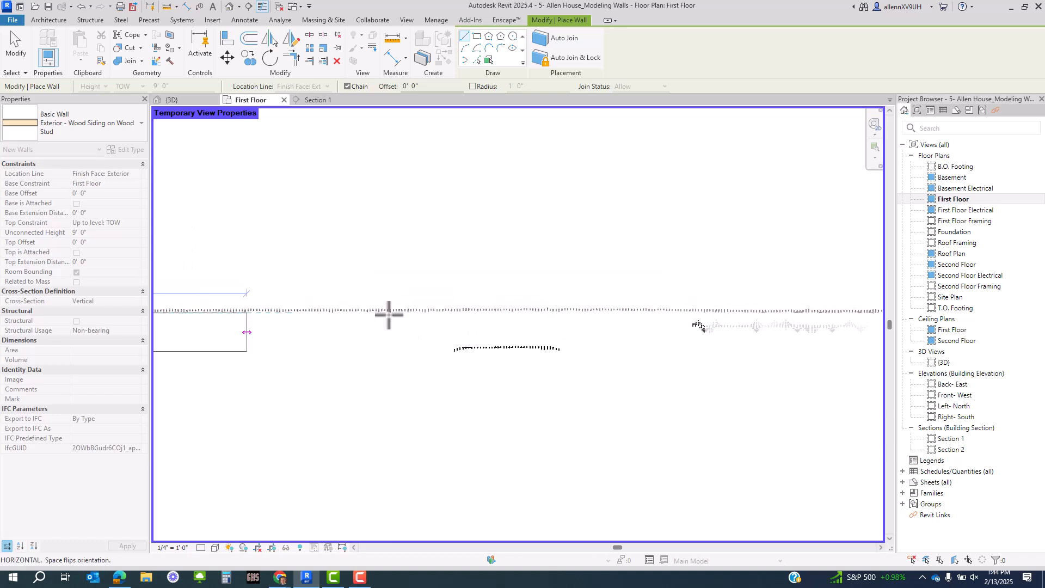
middle_click_drag(807, 329, 8, 342)
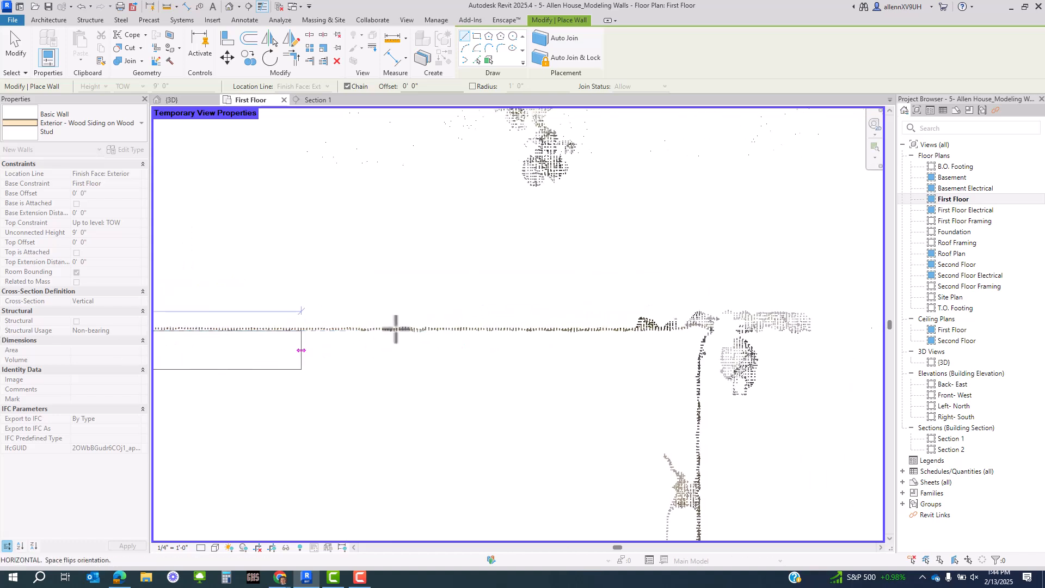
scroll(692, 333, "up", 3)
scroll(685, 335, "up", 2)
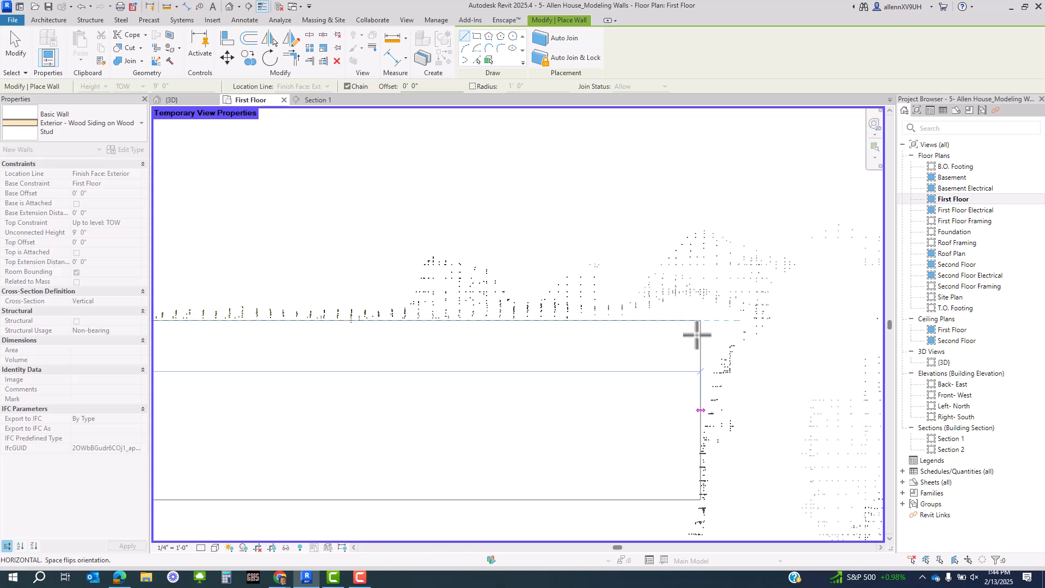
scroll(695, 334, "up", 3)
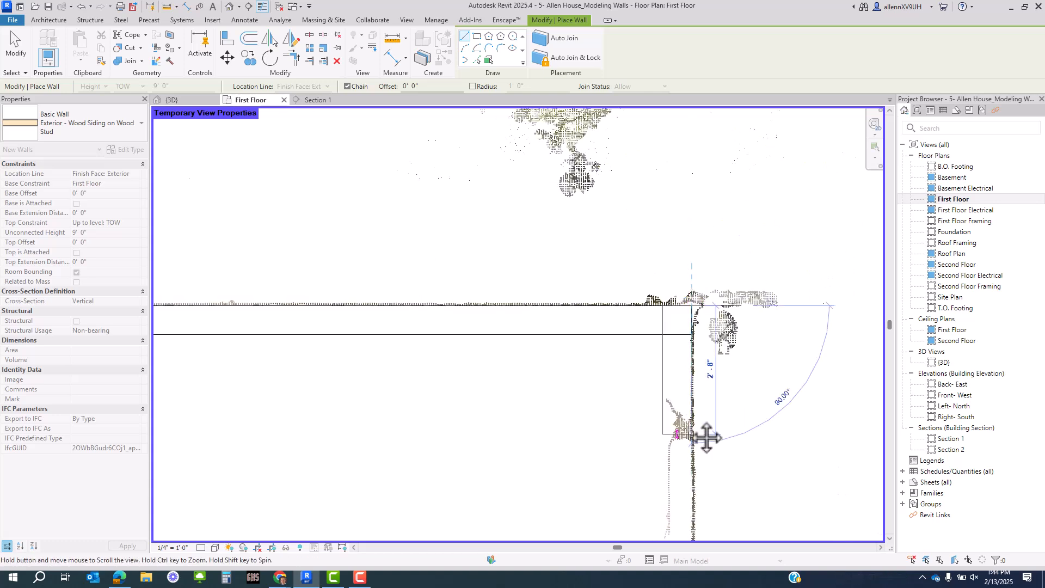
middle_click_drag(707, 437, 684, 164)
middle_click_drag(702, 455, 672, 224)
scroll(664, 223, "down", 4)
middle_click_drag(677, 436, 666, 133)
scroll(639, 335, "up", 6)
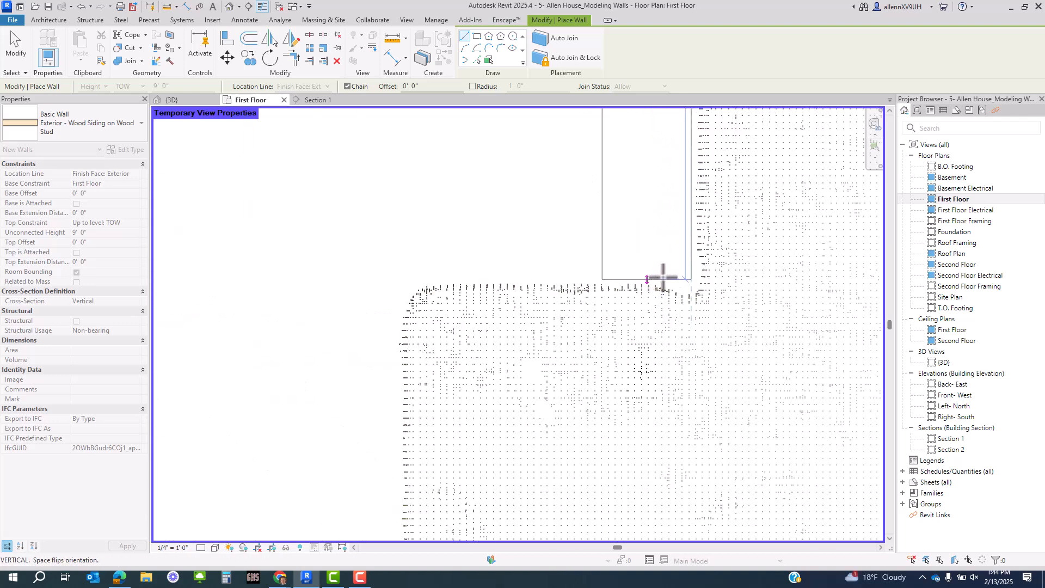
scroll(667, 281, "up", 2)
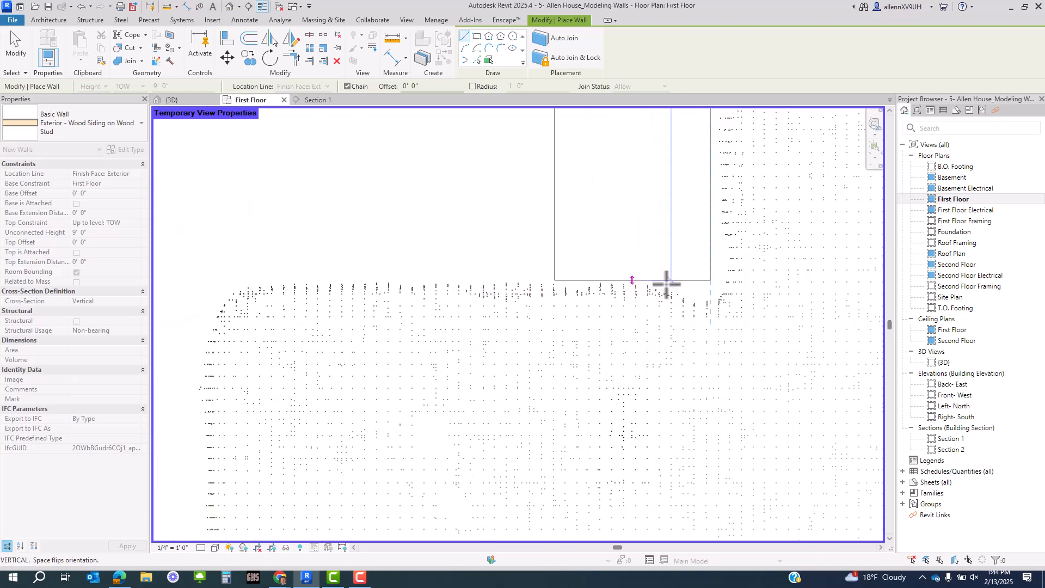
left_click(666, 283)
- Continue walls to the next corner, down the vertical wall, along the diagonal and a short vertical segment
middle_click_drag(208, 281, 464, 297)
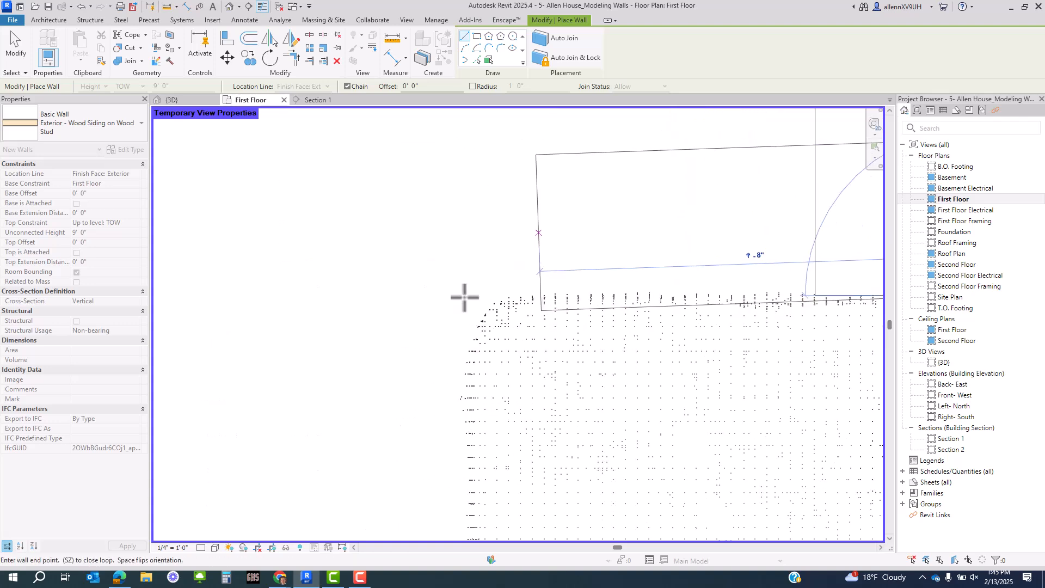
left_click(466, 295)
scroll(471, 289, "down", 7)
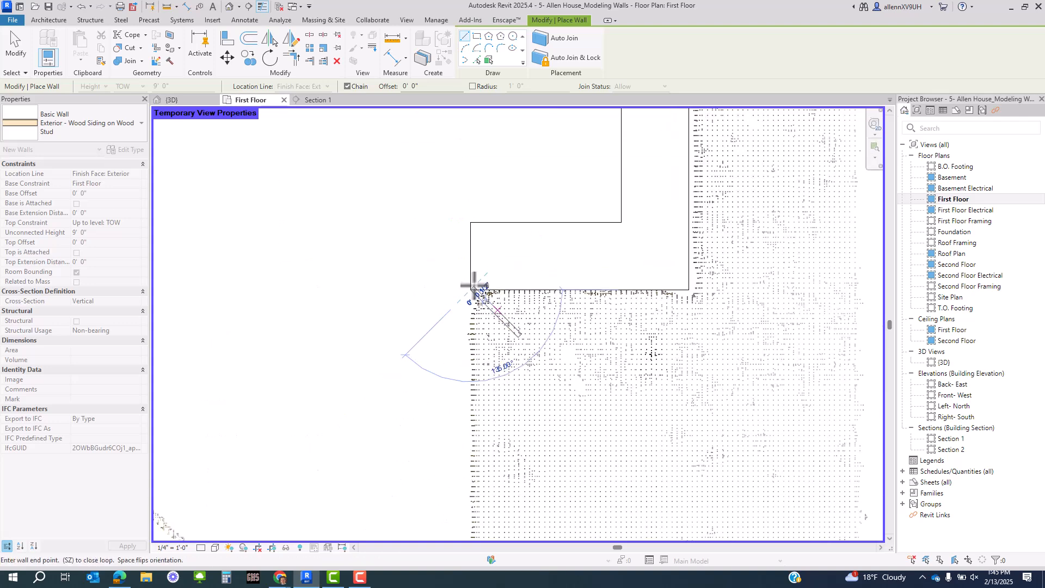
middle_click_drag(495, 438, 511, 196)
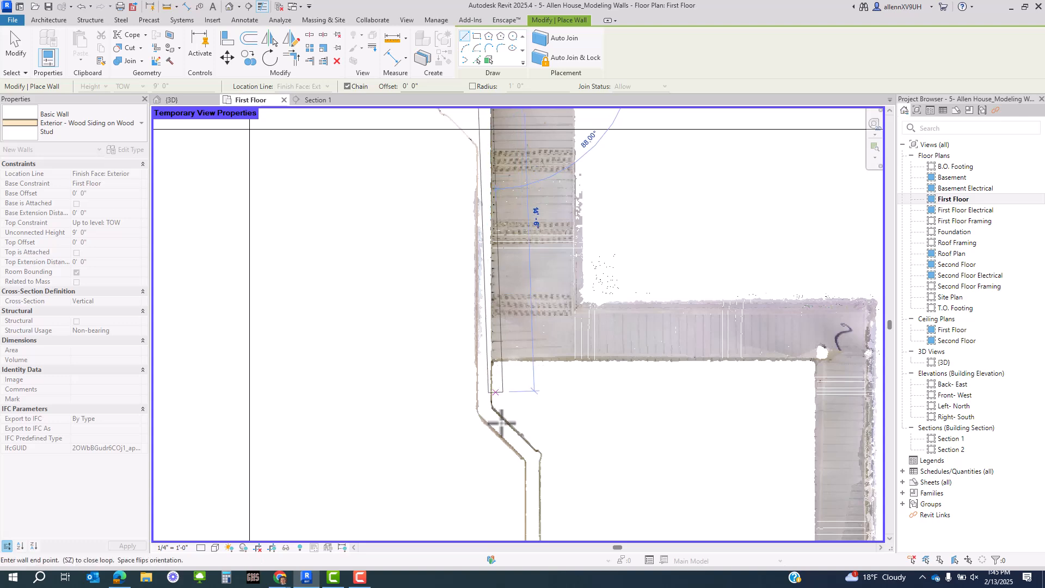
scroll(479, 402, "up", 4)
scroll(520, 408, "up", 3)
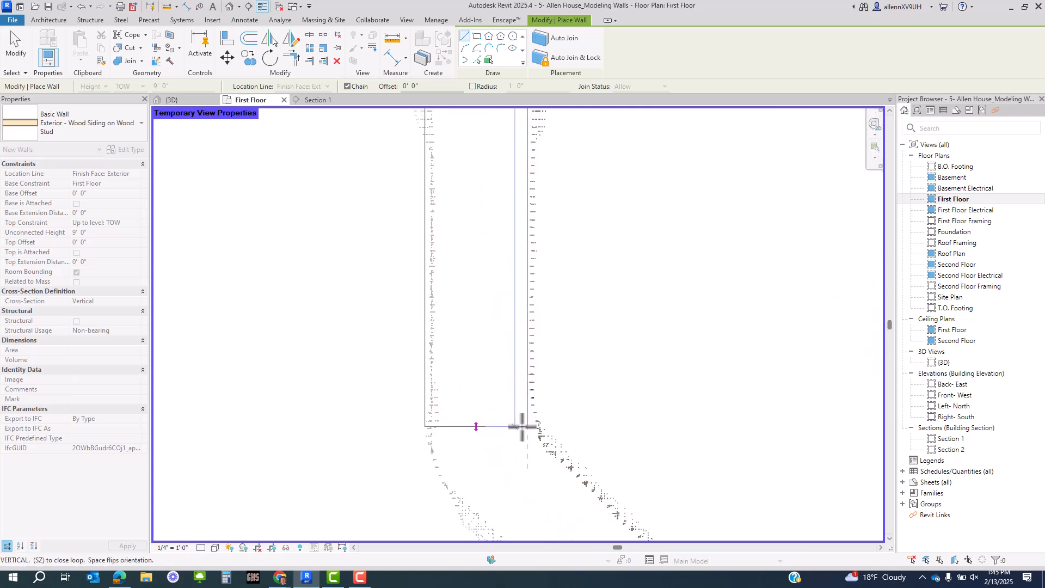
left_click(522, 430)
scroll(457, 319, "down", 4)
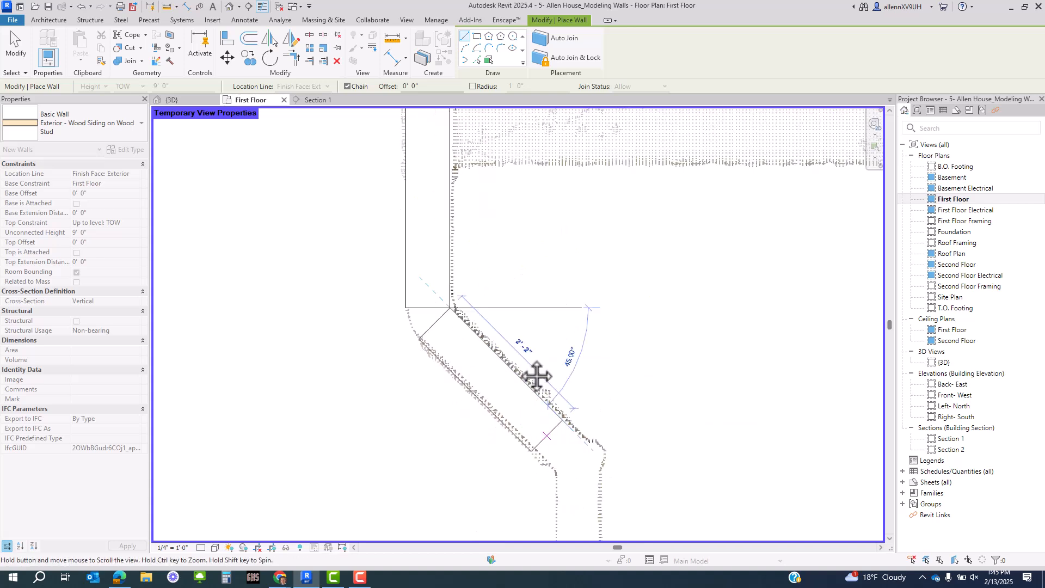
scroll(517, 354, "up", 3)
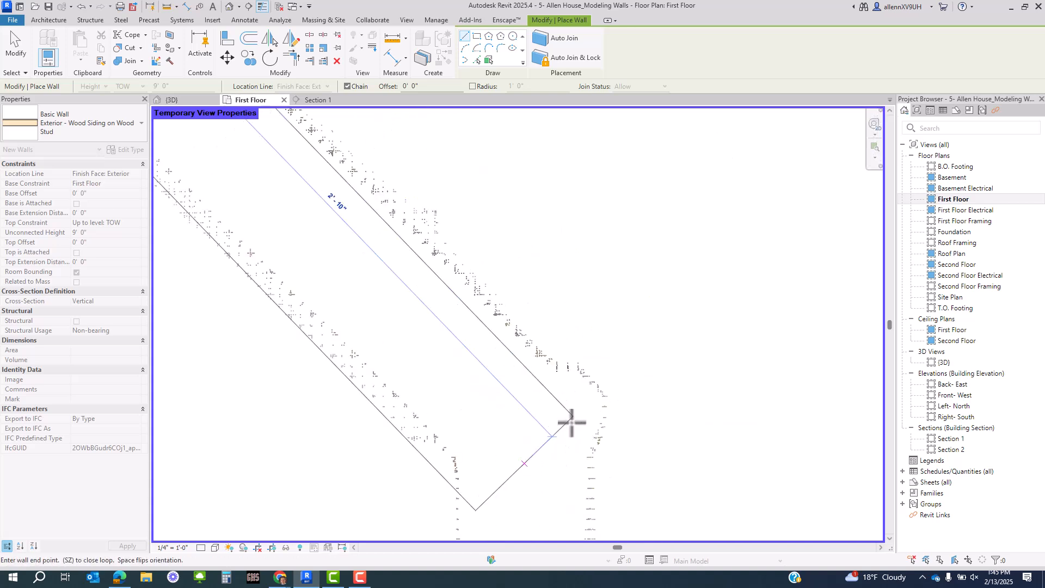
left_click(578, 423)
scroll(560, 272, "down", 4)
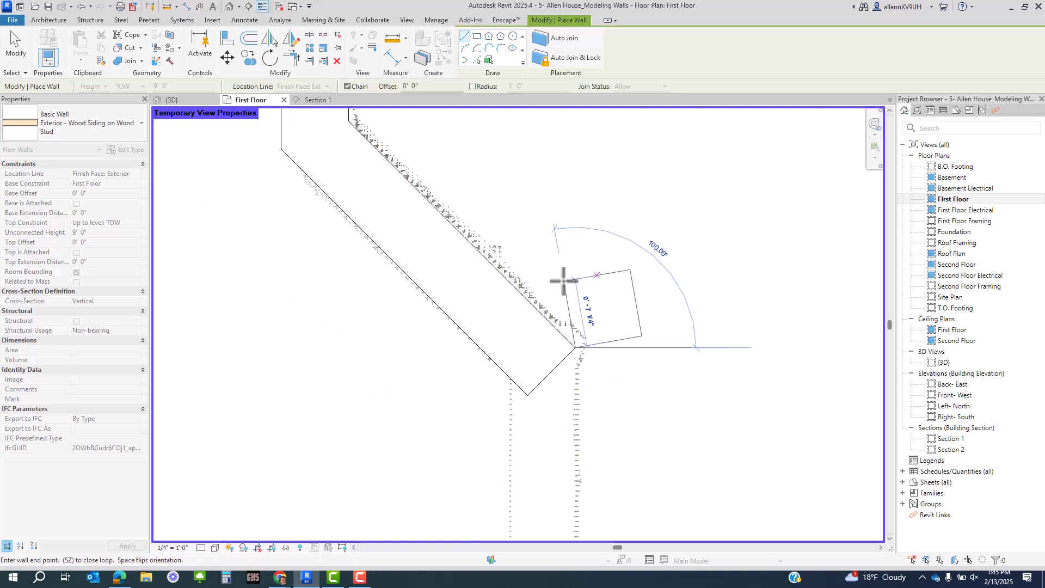
scroll(558, 332, "up", 8)
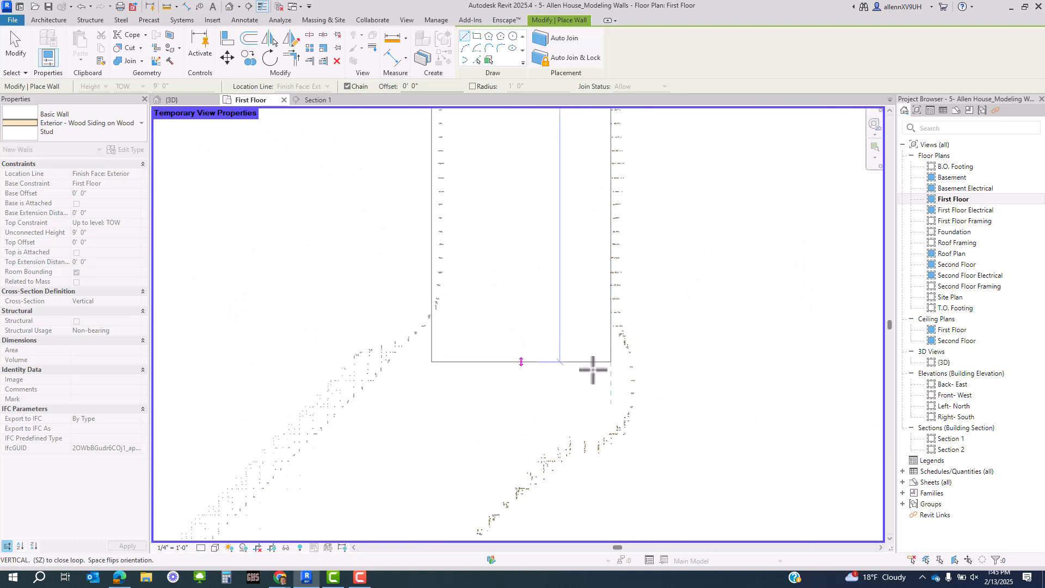
left_click(594, 387)
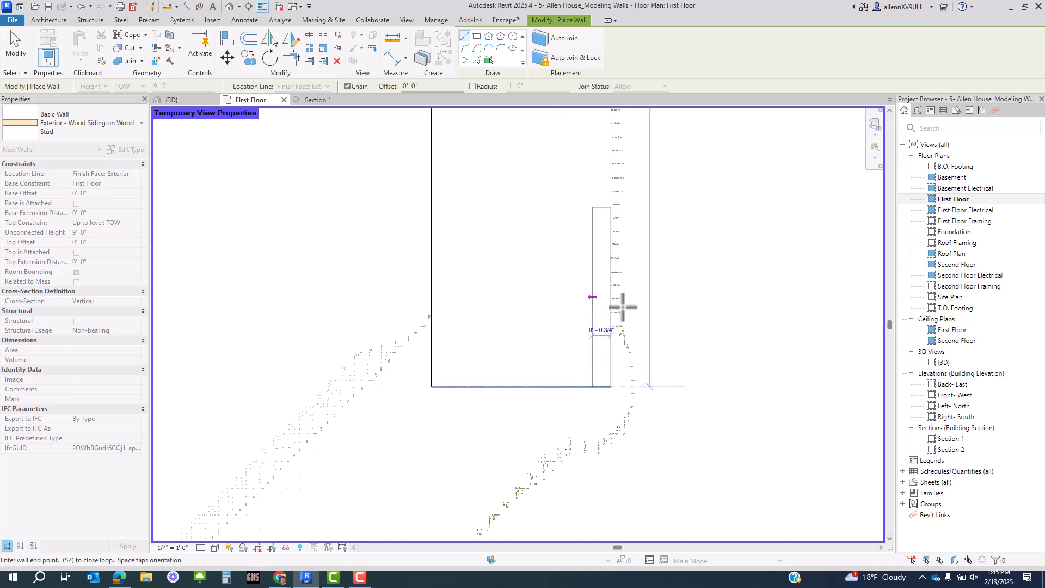
- Trace the angled wall up to the outer corner, add a short horizontal segment, then finish drawing
scroll(623, 306, "down", 5)
middle_click_drag(541, 446, 595, 374)
scroll(560, 370, "up", 3)
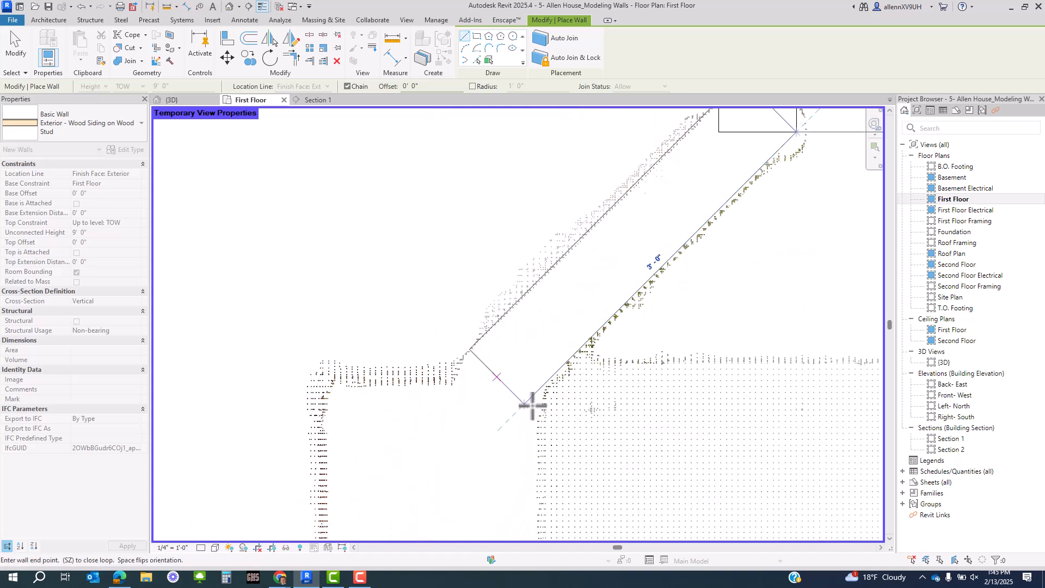
scroll(535, 396, "down", 3)
middle_click_drag(537, 397, 635, 212)
scroll(635, 212, "up", 2)
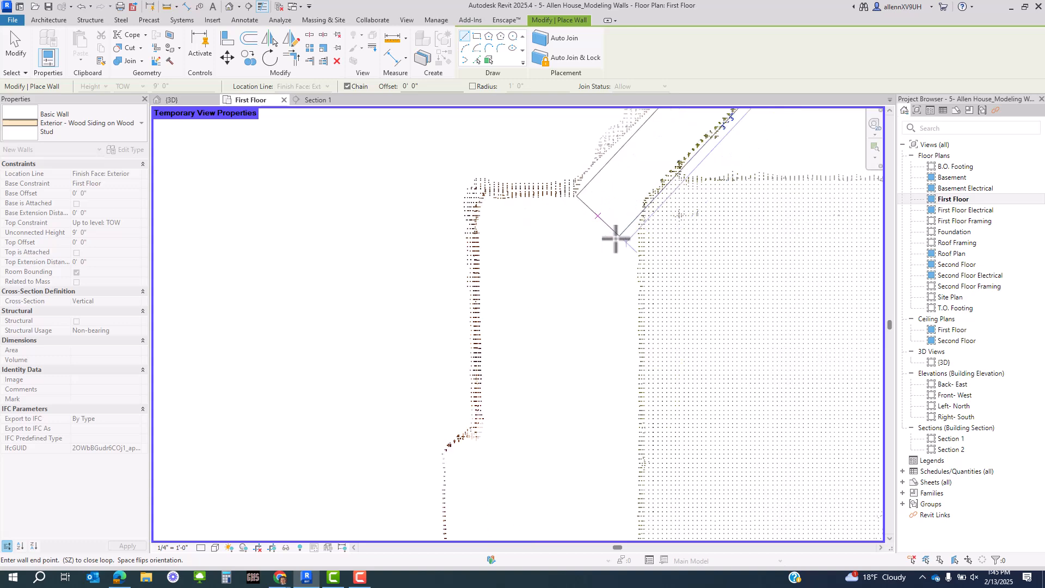
left_click(607, 237)
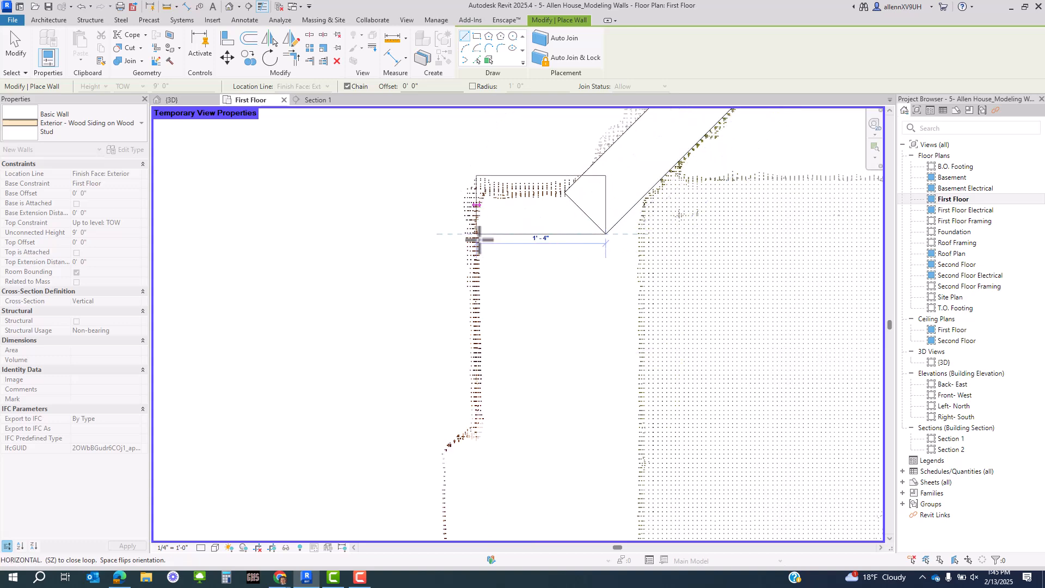
left_click(478, 238)
scroll(498, 368, "down", 2)
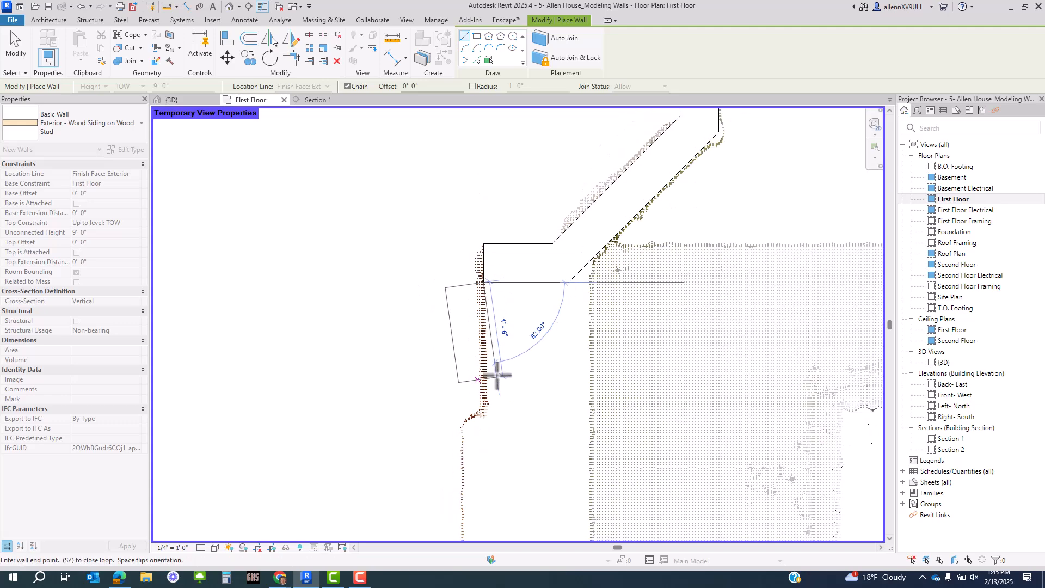
middle_click_drag(497, 368, 503, 293)
scroll(502, 292, "down", 3)
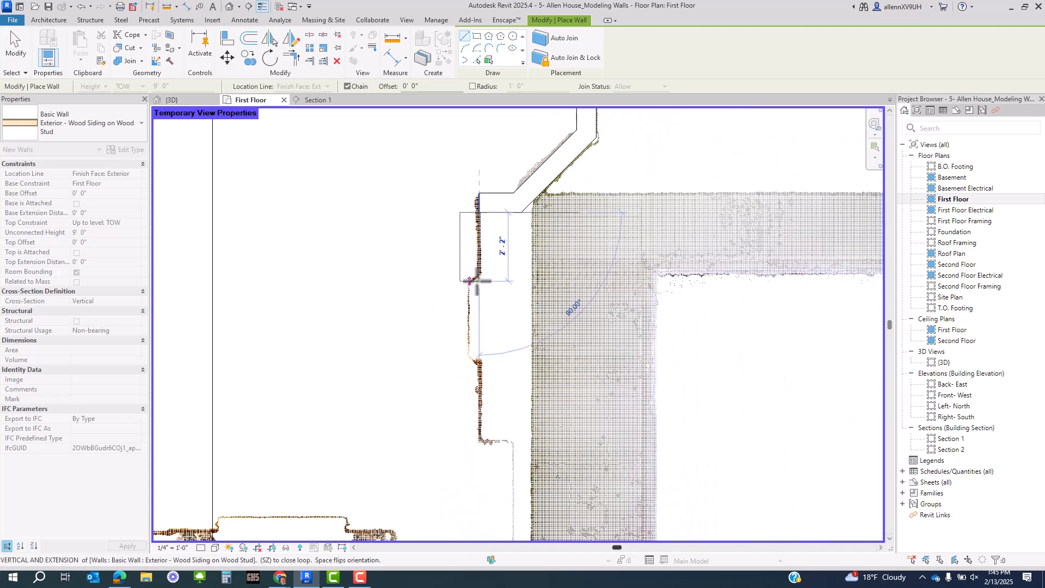
scroll(476, 257, "up", 3)
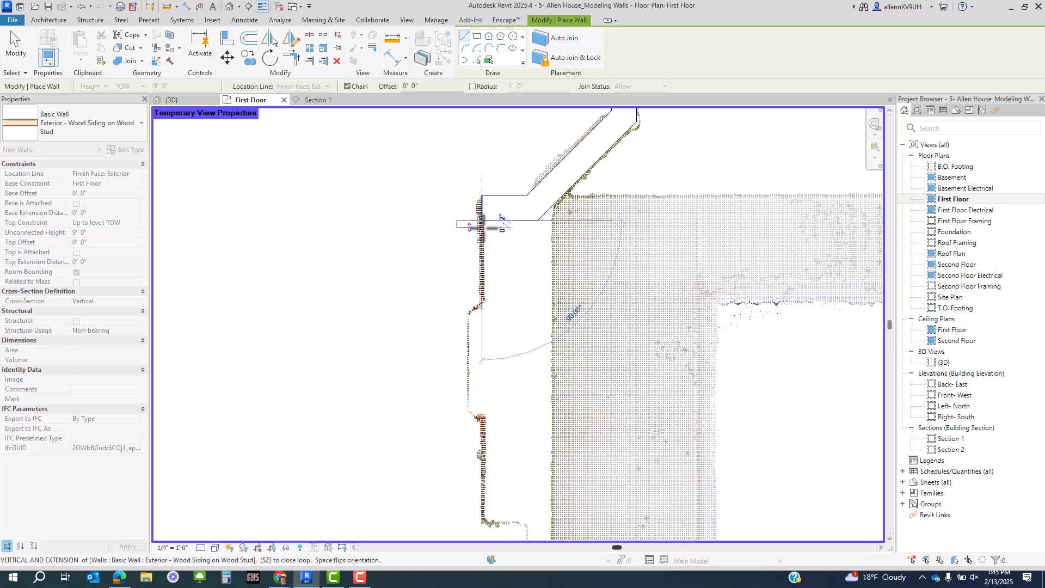
middle_click_drag(504, 250, 501, 264)
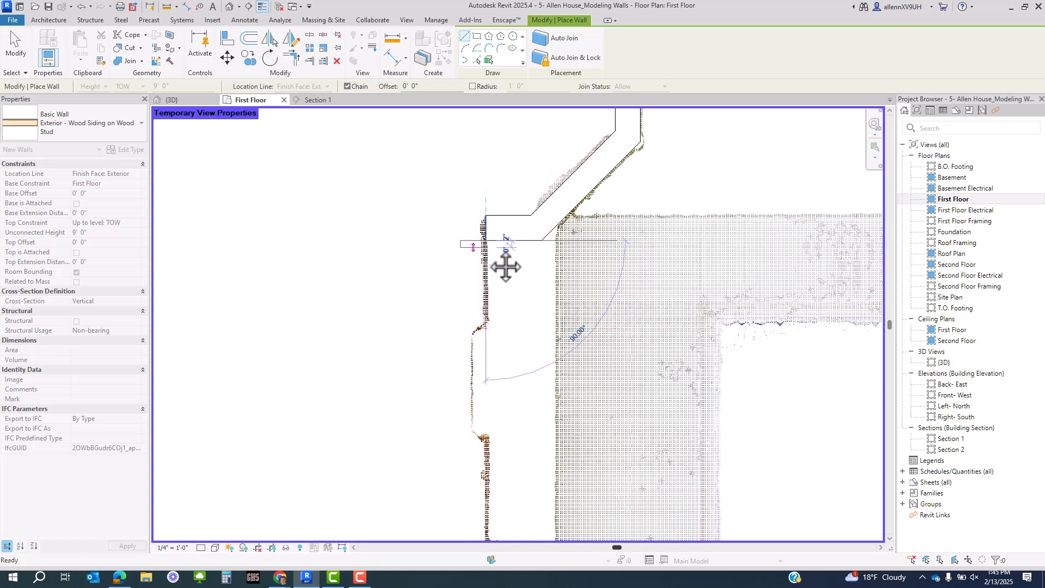
scroll(479, 247, "down", 2)
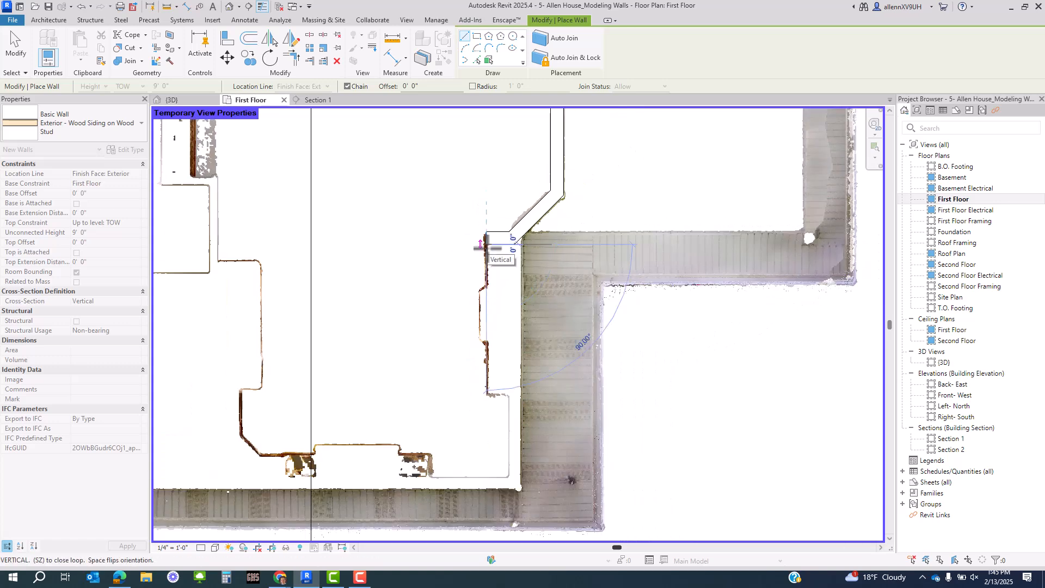
scroll(486, 271, "up", 2)
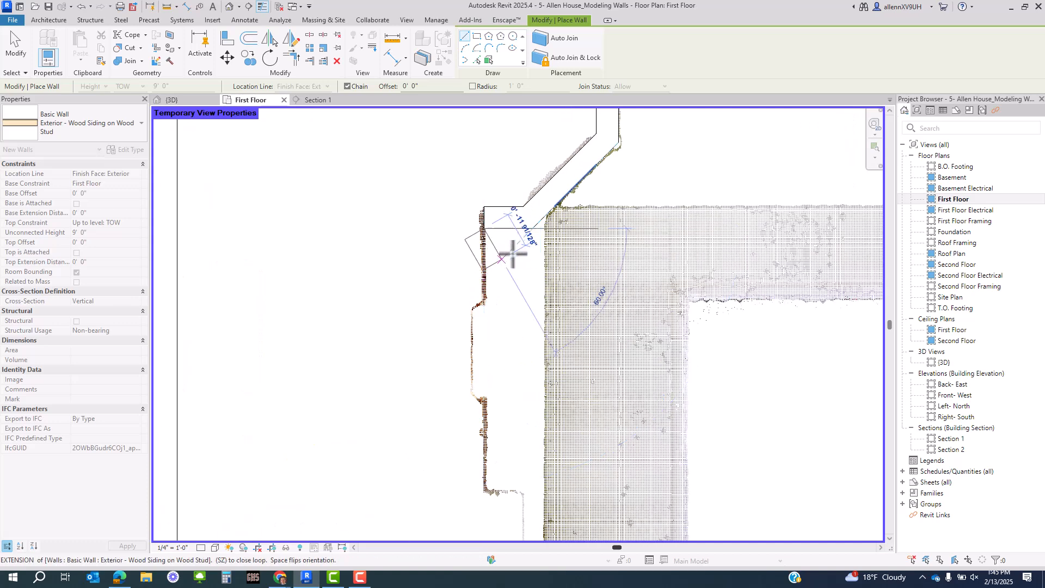
key("Escape")
key("Escape")
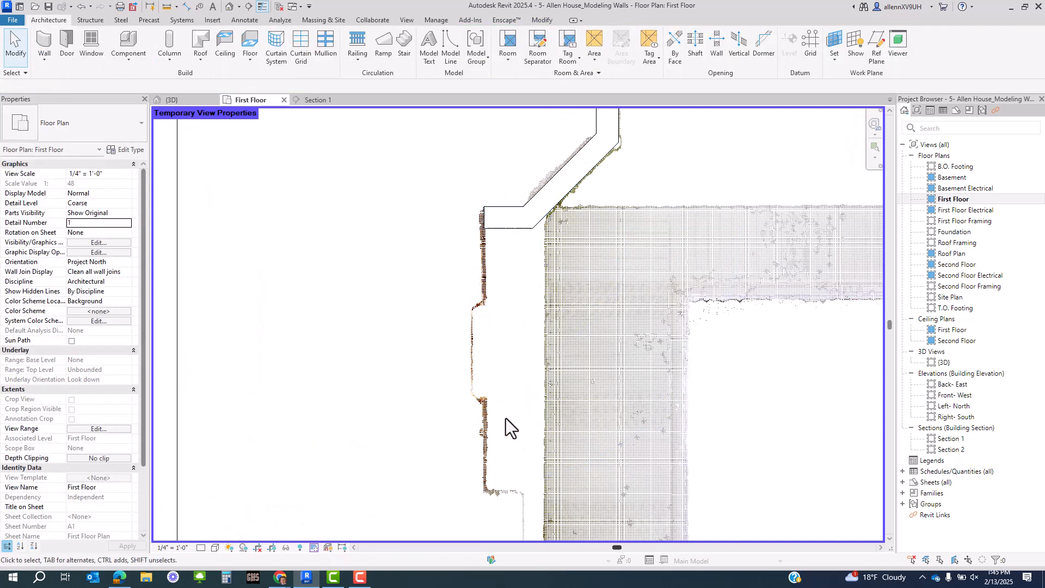
- Delete the stray short horizontal wall segment
scroll(530, 203, "up", 2)
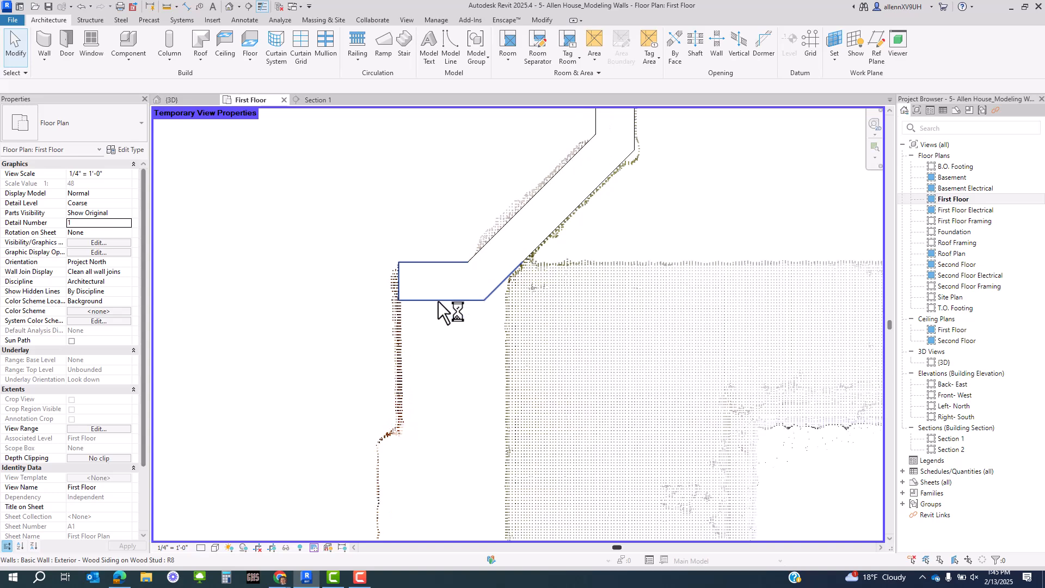
left_click(438, 301)
key("Delete")
- Use Create Similar (CS) on the angled wall and start a new wall at its end
left_click(492, 283)
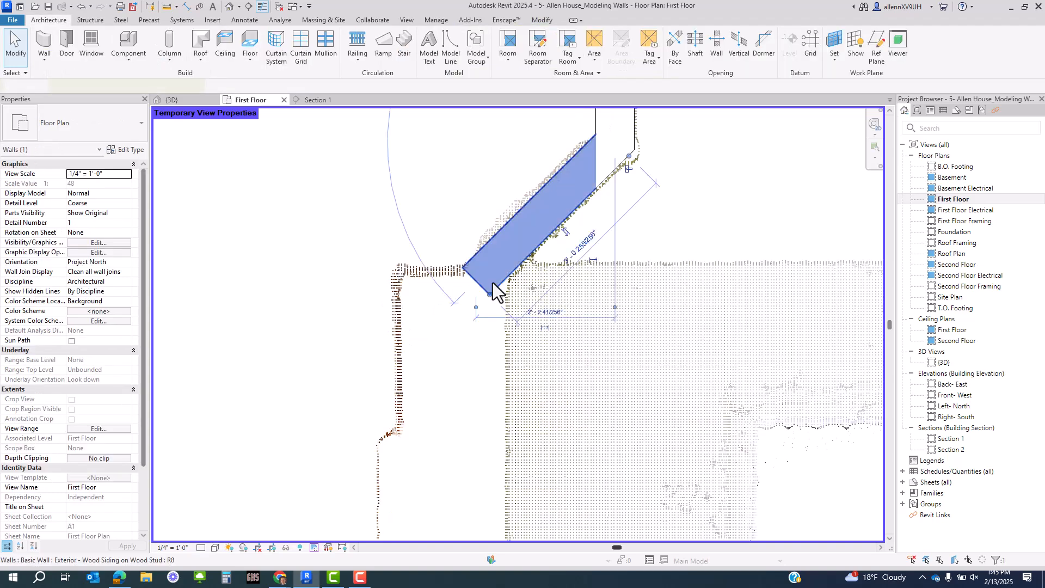
key("c")
key("s")
scroll(501, 278, "up", 3)
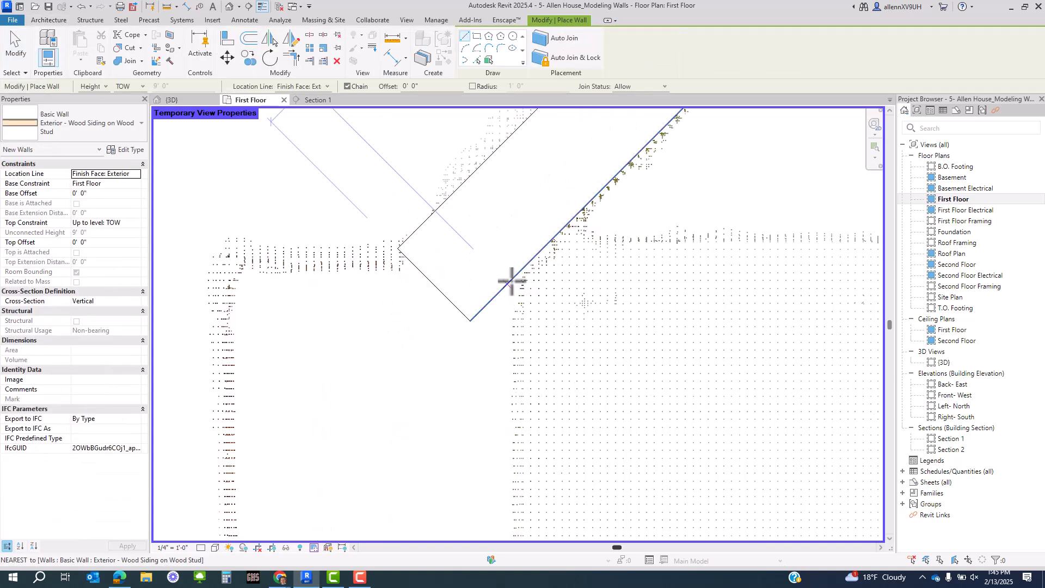
left_click(512, 282)
- Trace the vertical wall down to the bottom corner, then the horizontal wall left to the next corner
scroll(505, 272, "down", 3)
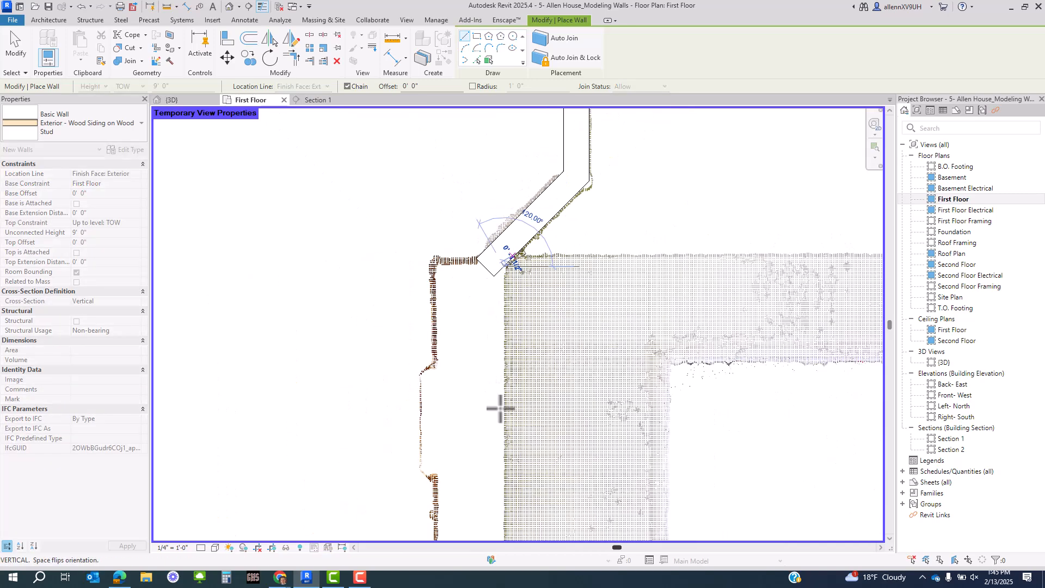
mouse_move(508, 420)
middle_mouse_down()
mouse_move(514, 215)
mouse_move(541, 254)
mouse_move(531, 203)
middle_mouse_up()
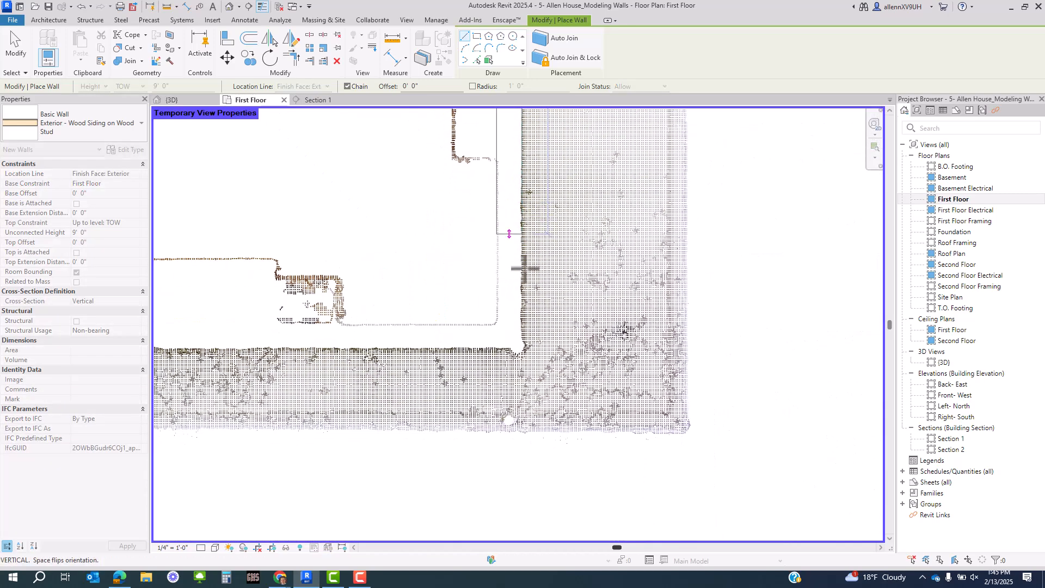
scroll(525, 268, "up", 2)
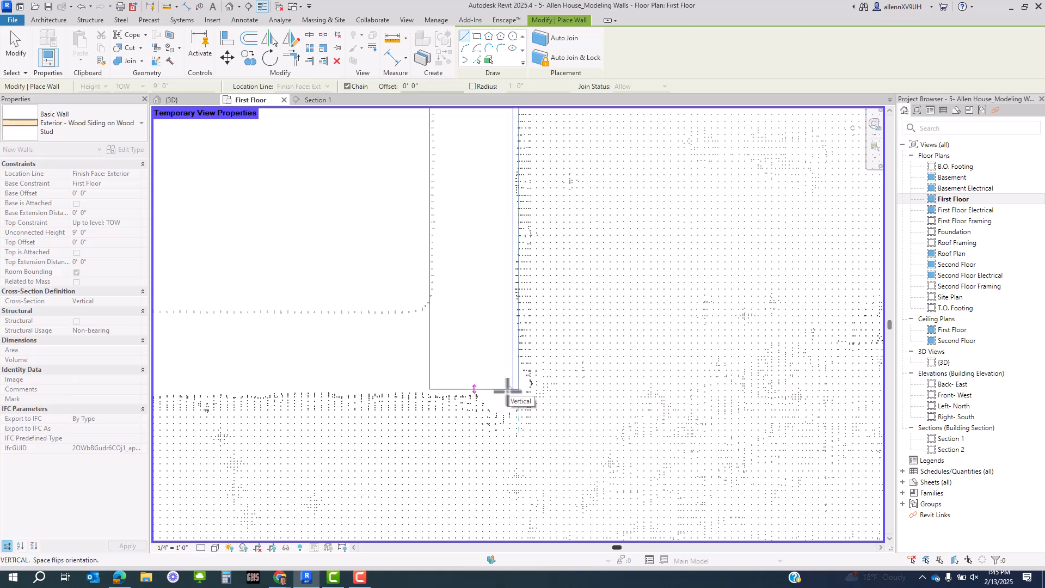
scroll(507, 392, "up", 2)
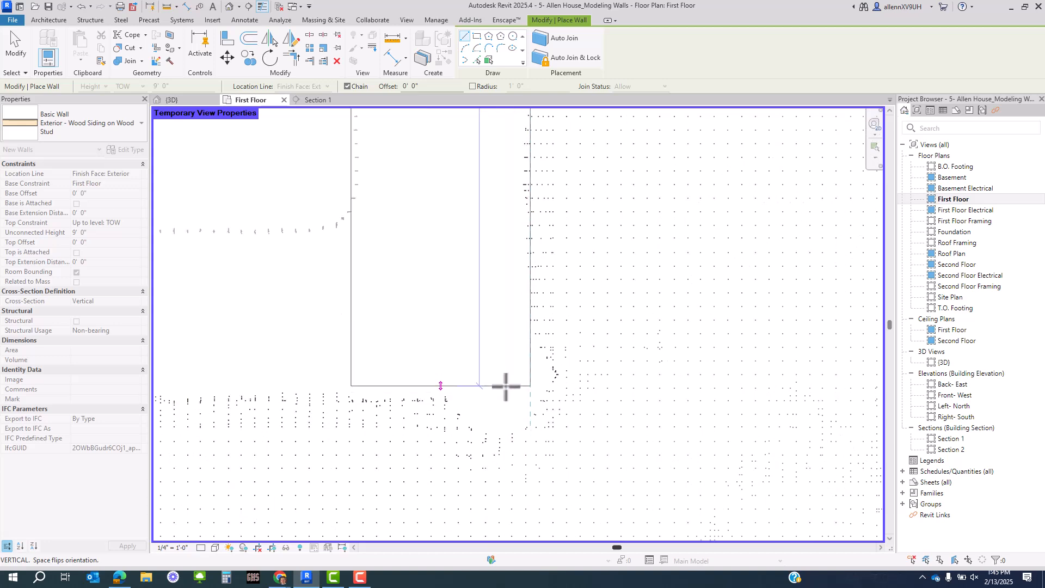
left_click(505, 392)
scroll(649, 359, "down", 5)
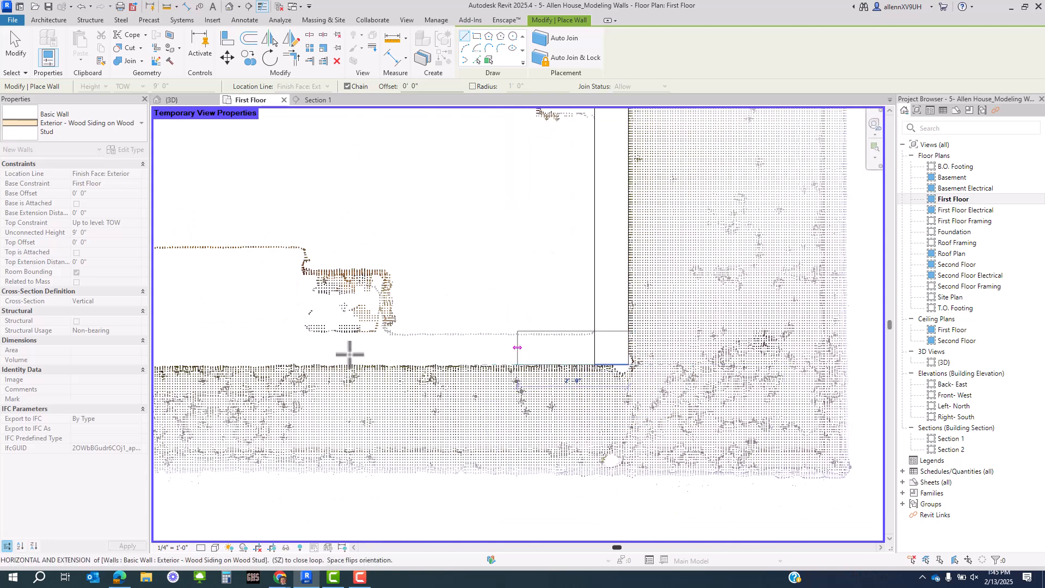
middle_click_drag(289, 346, 777, 370)
scroll(766, 371, "down", 2)
scroll(513, 370, "down", 4)
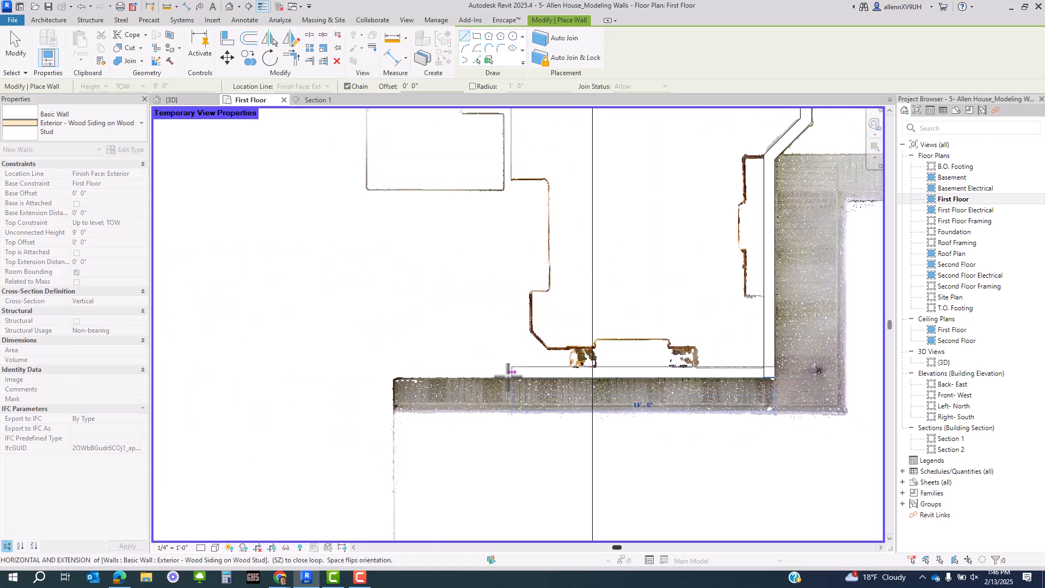
scroll(507, 374, "up", 5)
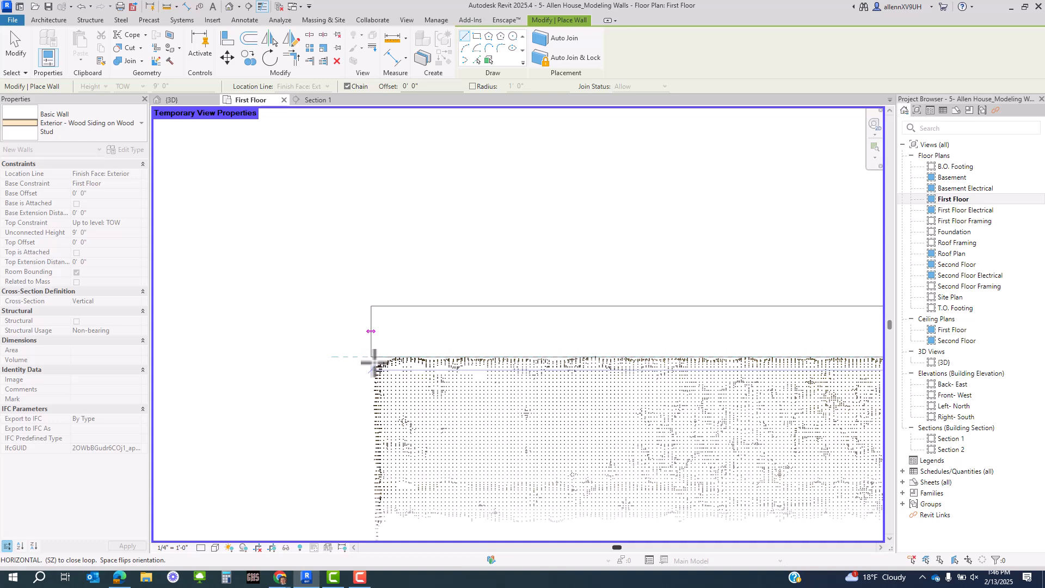
left_click(375, 362)
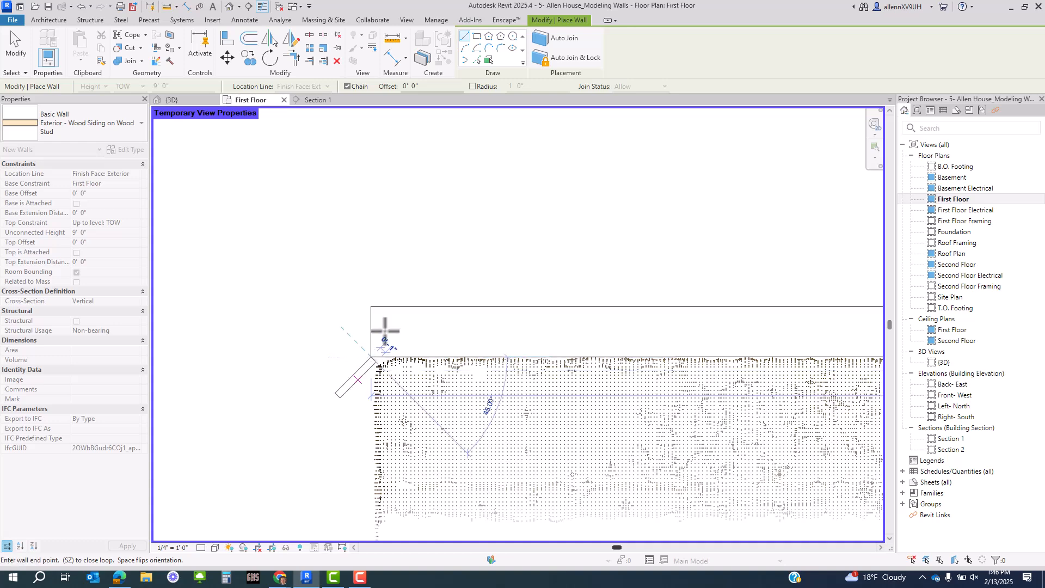
- Draw the next vertical wall up to the following point-cloud corner
scroll(397, 249, "down", 5)
middle_click_drag(417, 357, 451, 178)
scroll(408, 284, "up", 5)
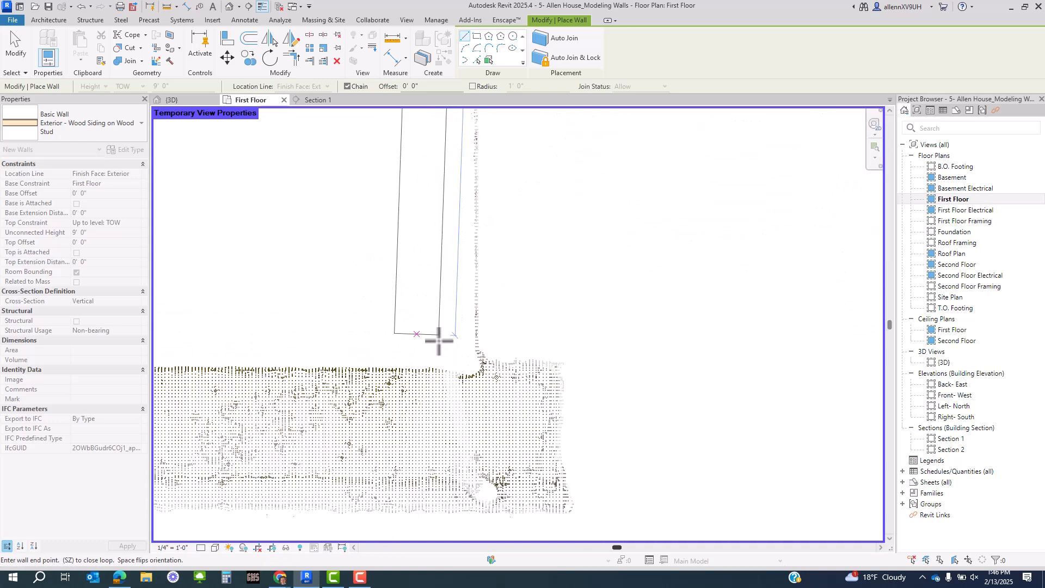
scroll(466, 370, "up", 2)
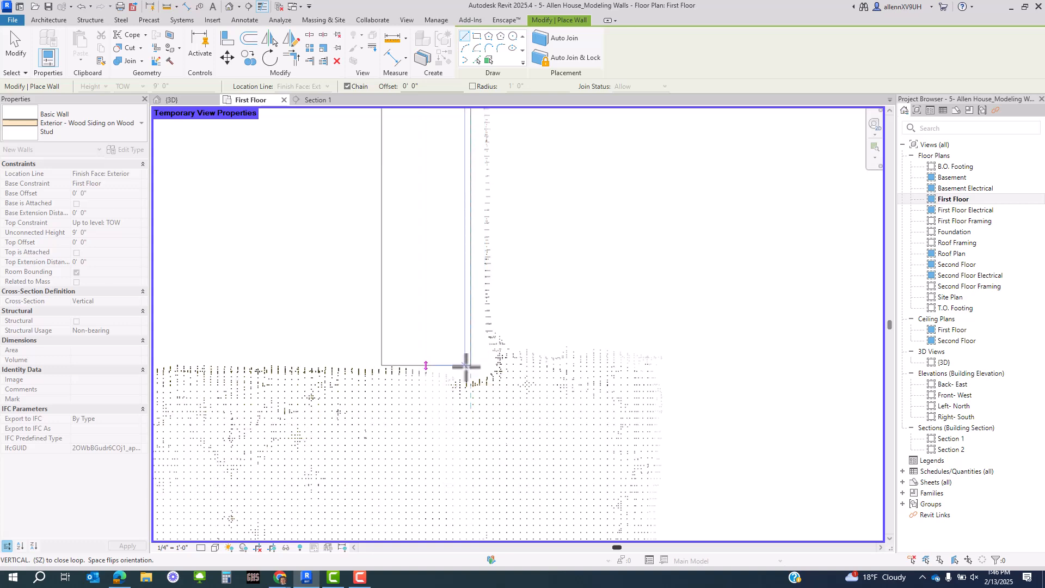
left_click(467, 365)
scroll(597, 357, "down", 7)
- Trace siding walls to the bottom corner, up to the top corner, and across to the right corner
middle_click_drag(356, 343, 412, 363)
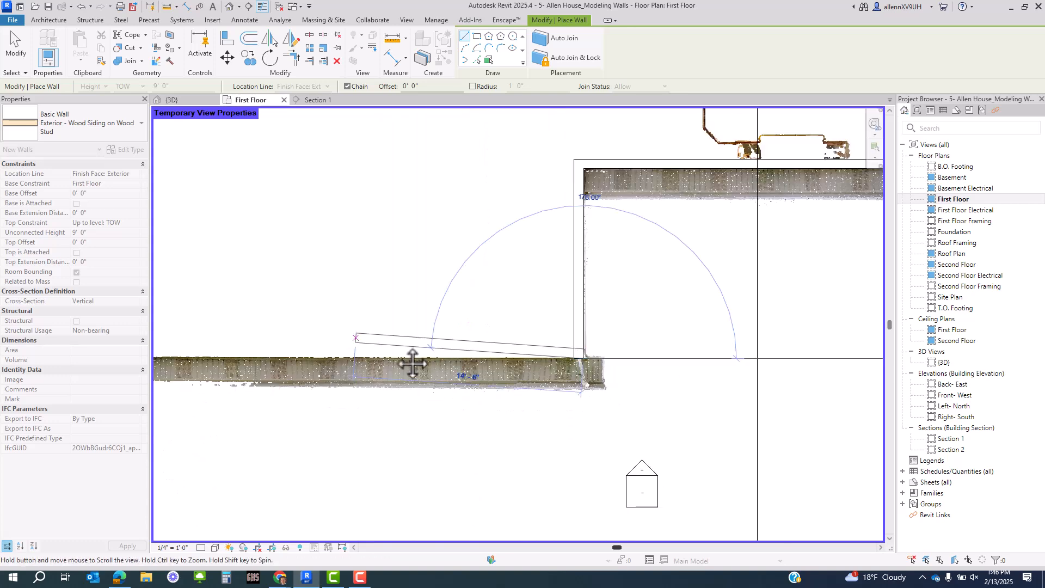
scroll(495, 361, "up", 8)
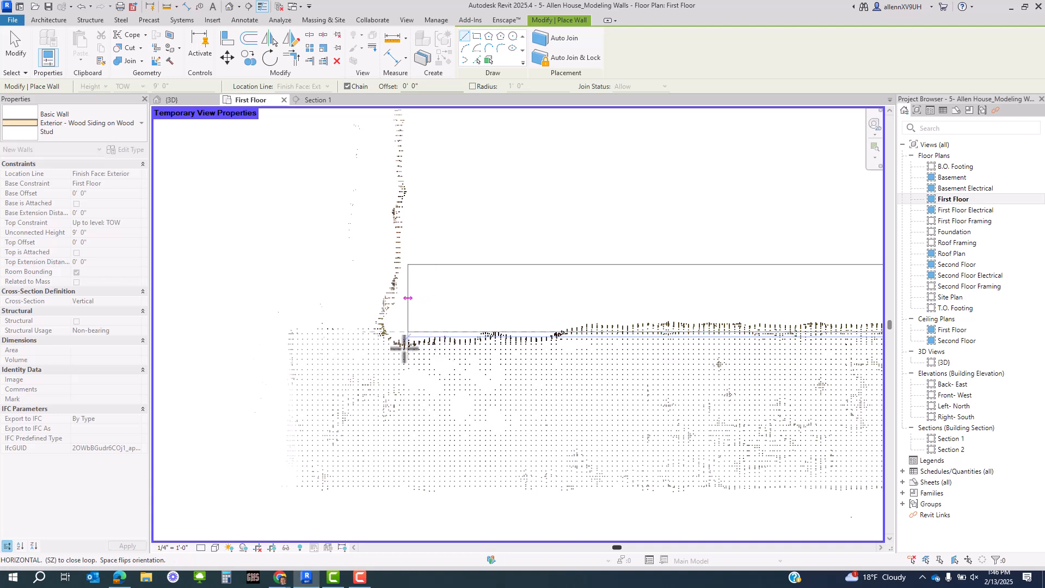
left_click(402, 341)
scroll(398, 370, "up", 4)
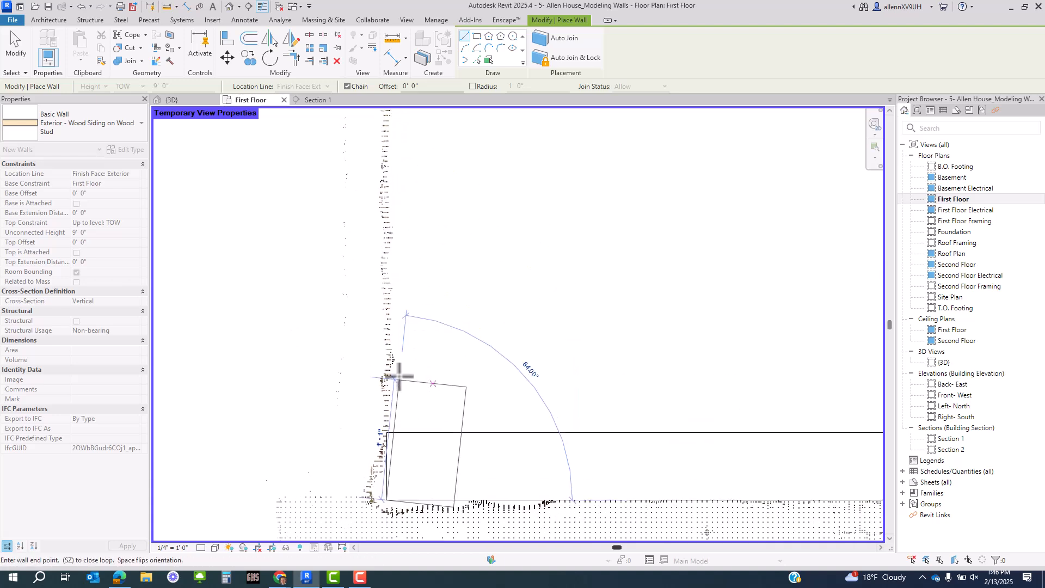
middle_click_drag(421, 284, 394, 489)
middle_click_drag(387, 298, 375, 418)
scroll(359, 283, "up", 8)
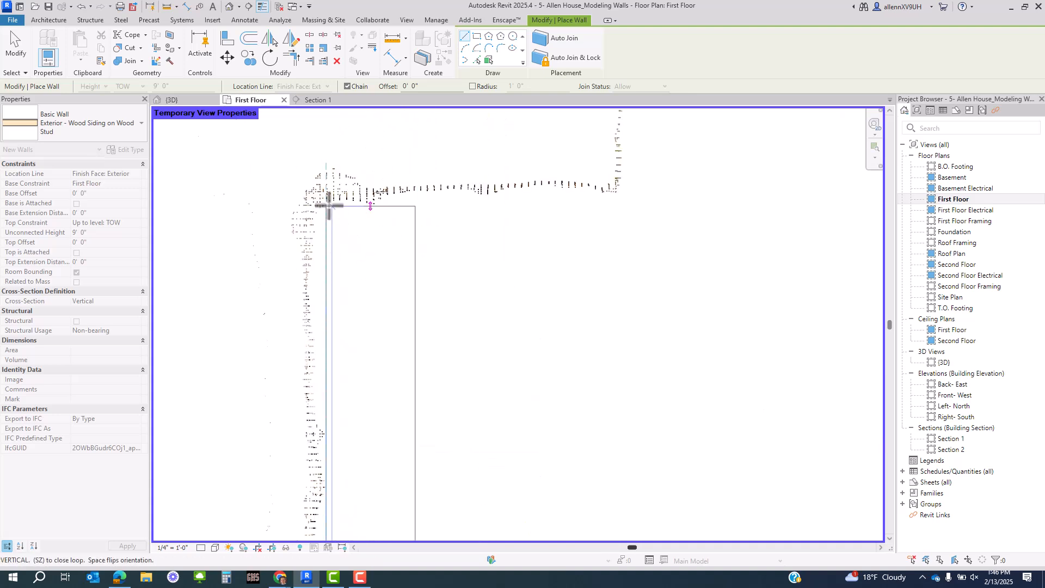
left_click(328, 201)
left_click(619, 201)
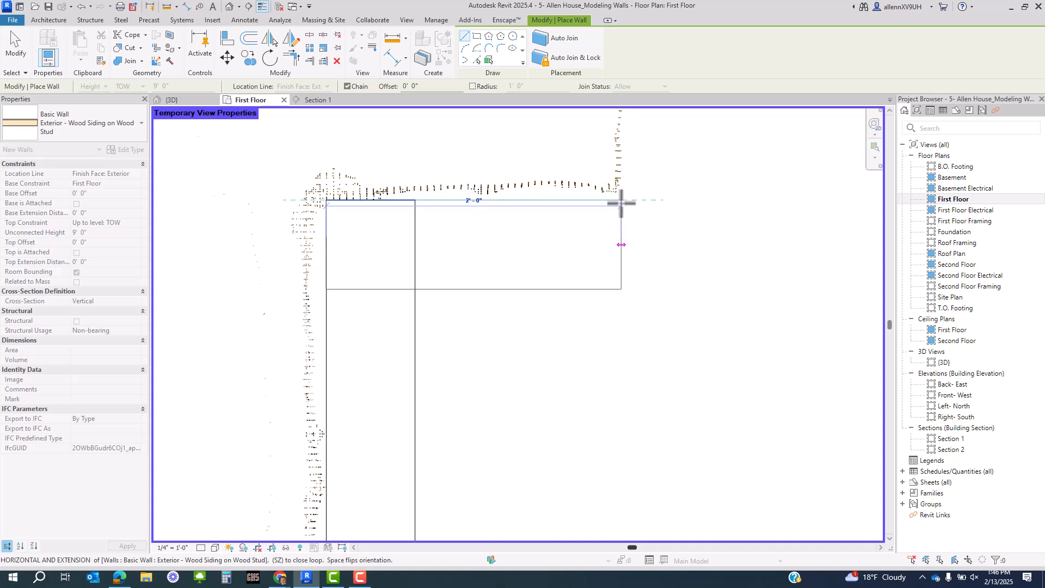
- Continue the wall chain to the right-hand corner and up the next vertical wall to its top
scroll(597, 391, "down", 3)
scroll(597, 390, "down", 3)
middle_click_drag(632, 155, 564, 385)
scroll(555, 357, "up", 5)
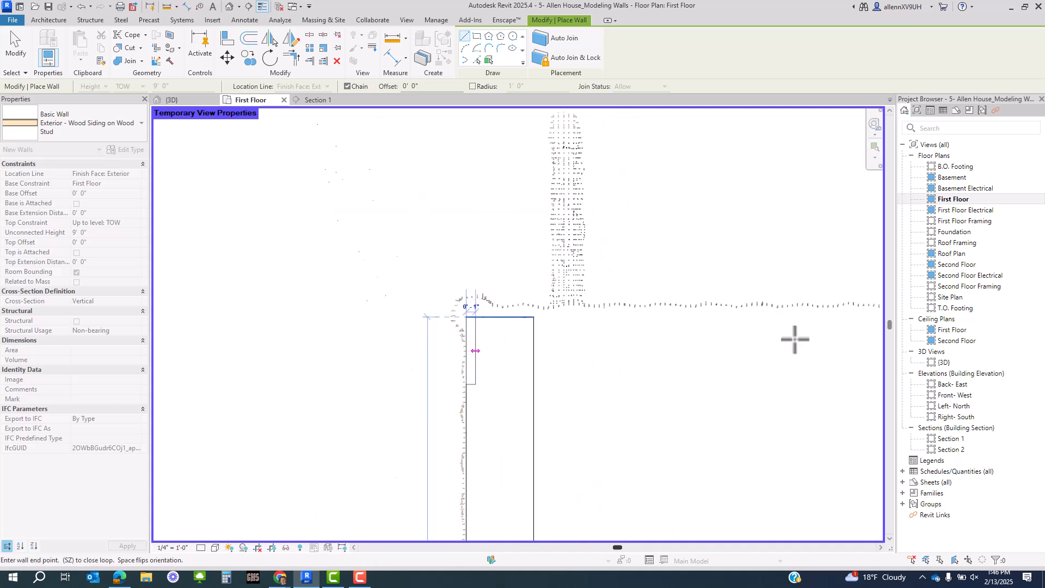
middle_click_drag(628, 357, 188, 388)
scroll(196, 362, "down", 3)
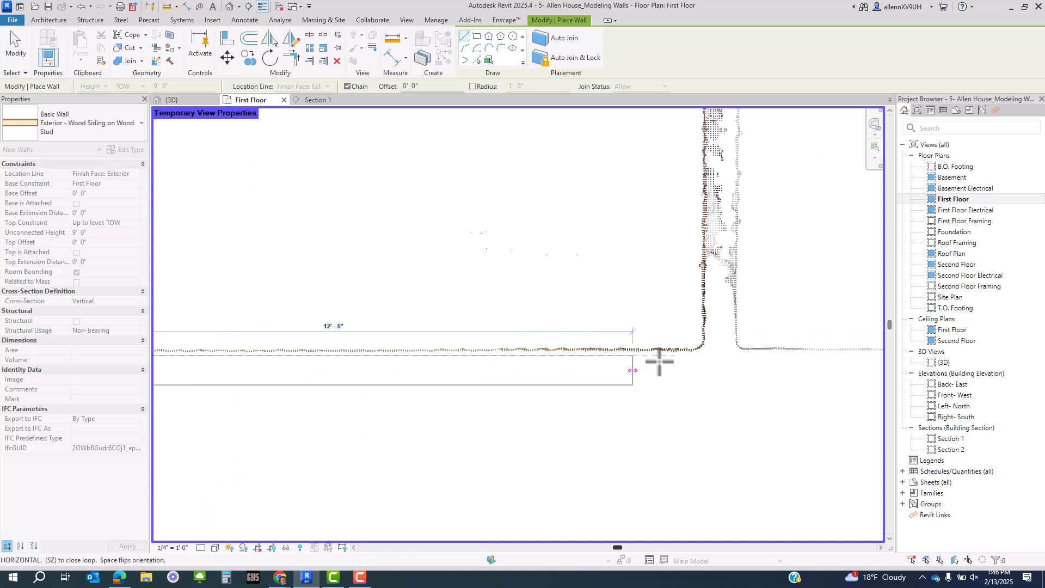
left_click(708, 357)
scroll(708, 357, "down", 3)
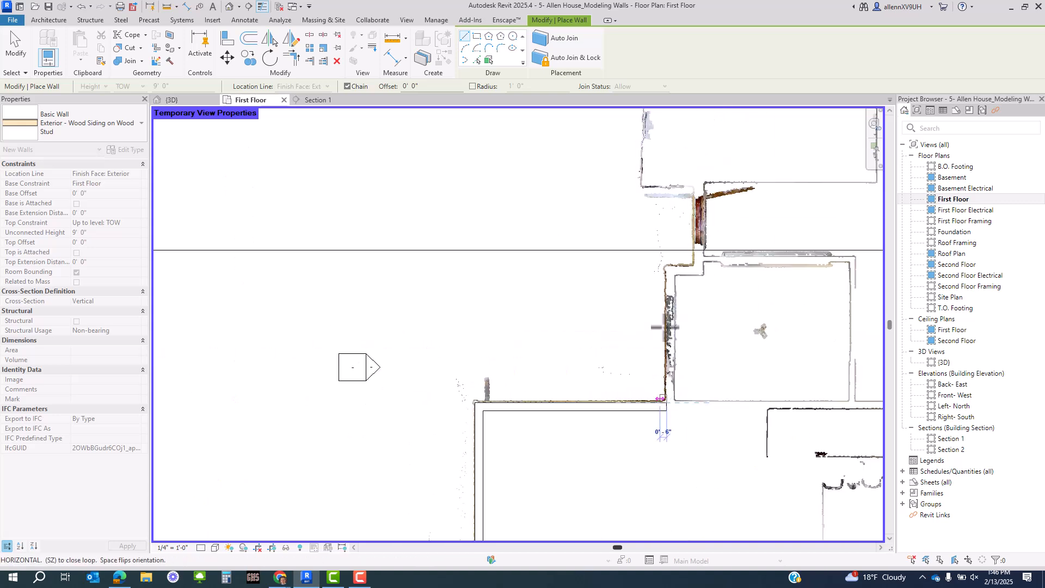
scroll(670, 272, "up", 3)
scroll(670, 272, "up", 2)
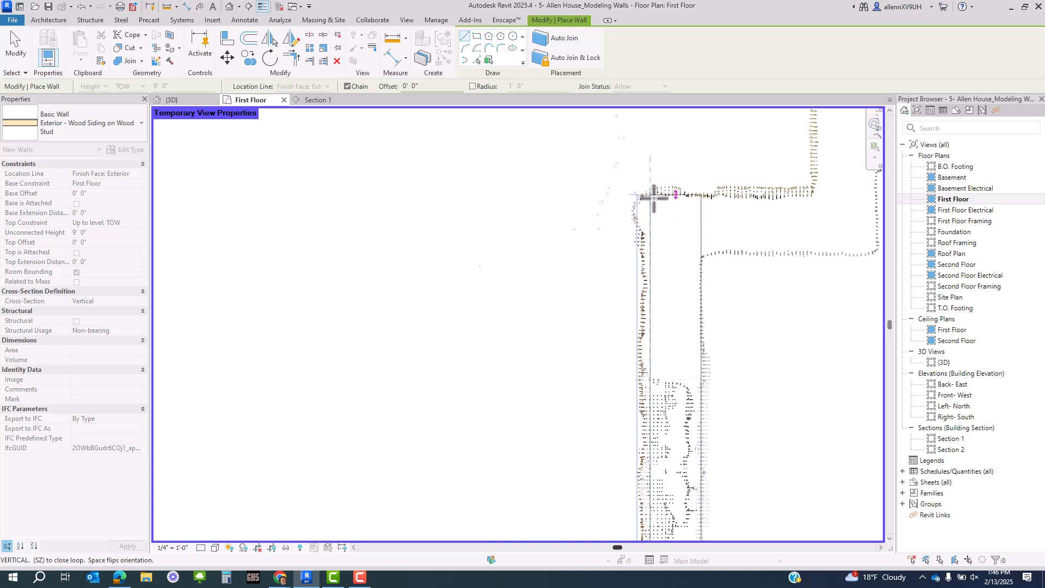
scroll(653, 199, "up", 2)
left_click(654, 200)
- Trace the stepped horizontal and vertical wall segments up to the house's top-left corner
middle_click_drag(779, 227, 233, 350)
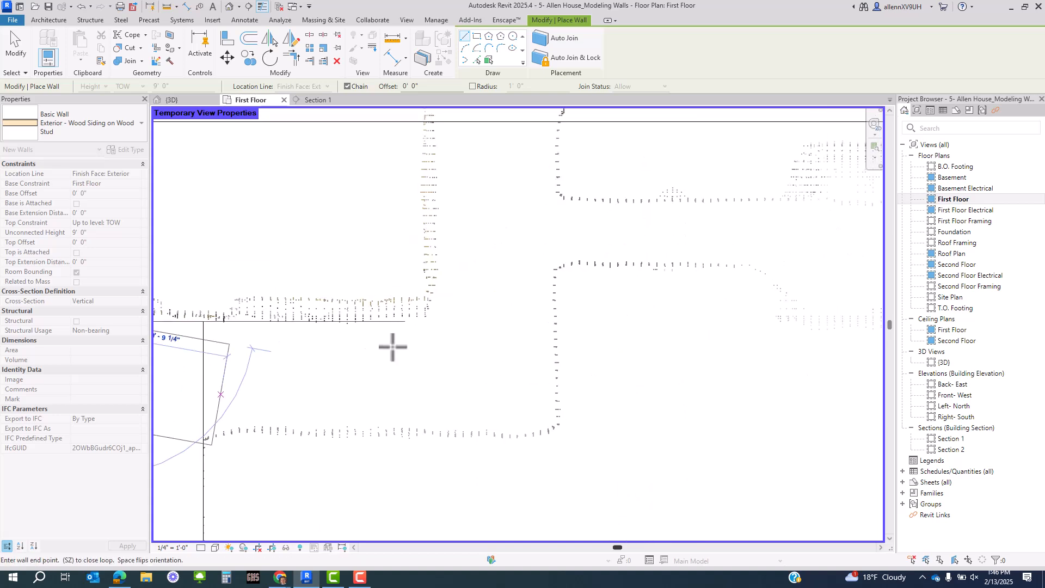
left_click(440, 319)
scroll(494, 409, "down", 4)
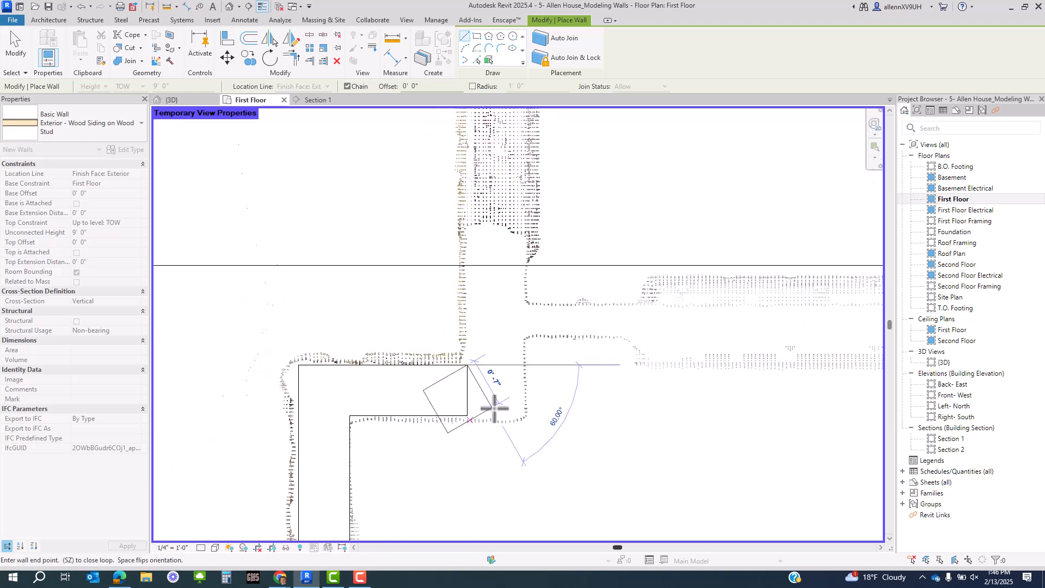
scroll(477, 212, "up", 3)
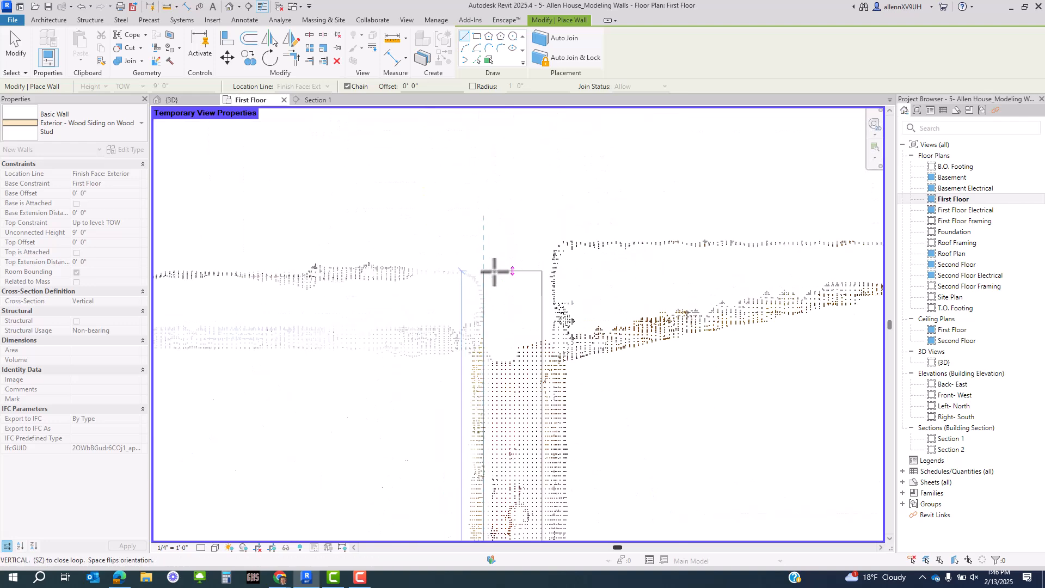
left_click(497, 269)
scroll(313, 251, "down", 4)
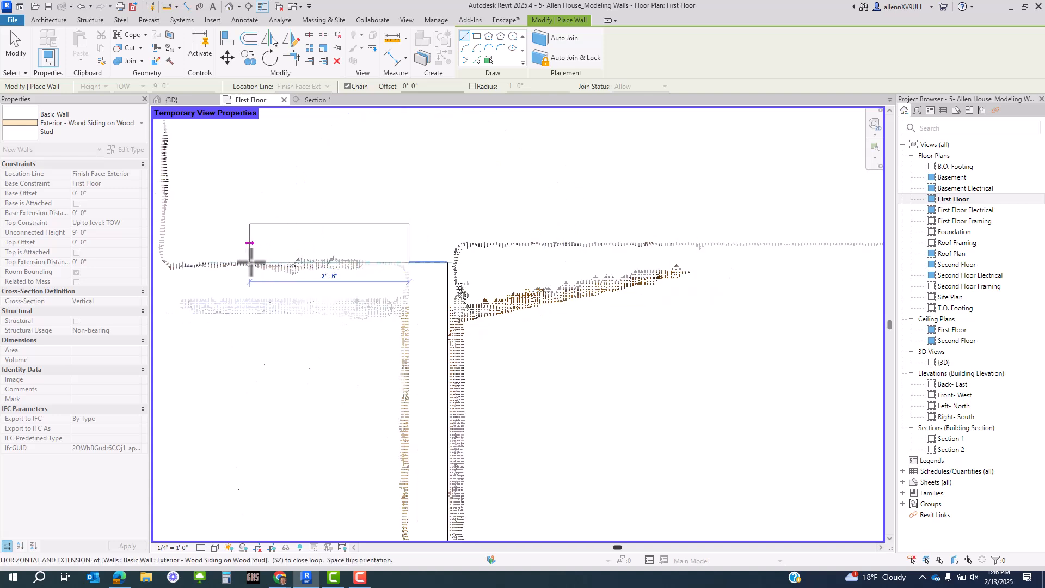
middle_click_drag(250, 261, 575, 332)
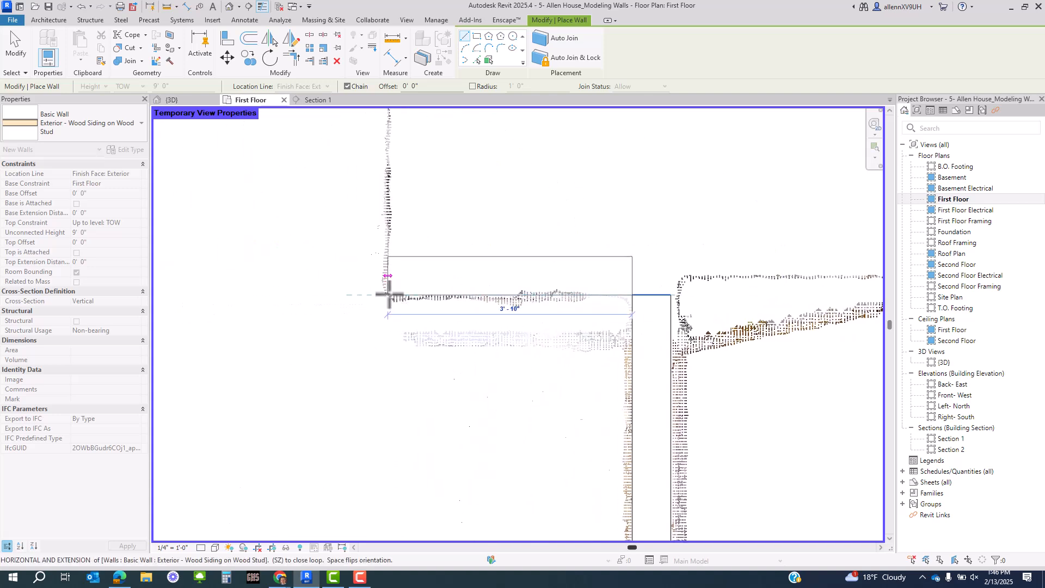
left_click(392, 294)
scroll(401, 439, "down", 3)
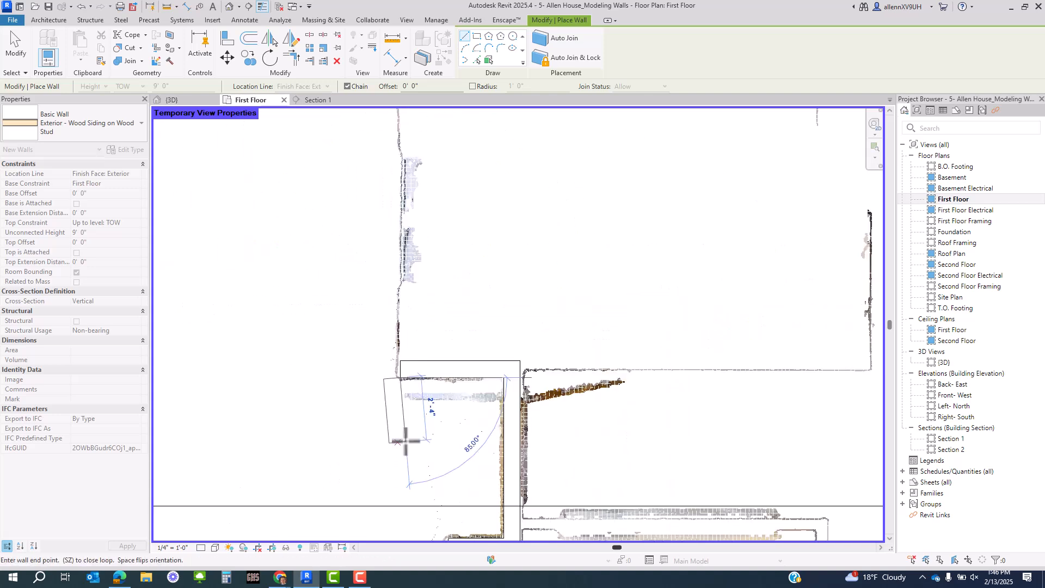
scroll(403, 213, "up", 5)
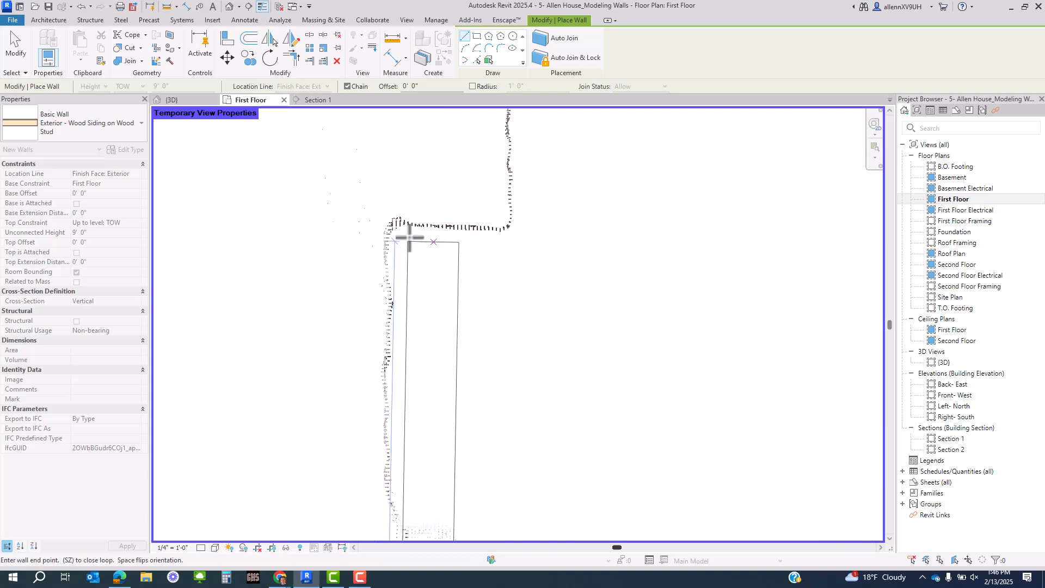
left_click(394, 229)
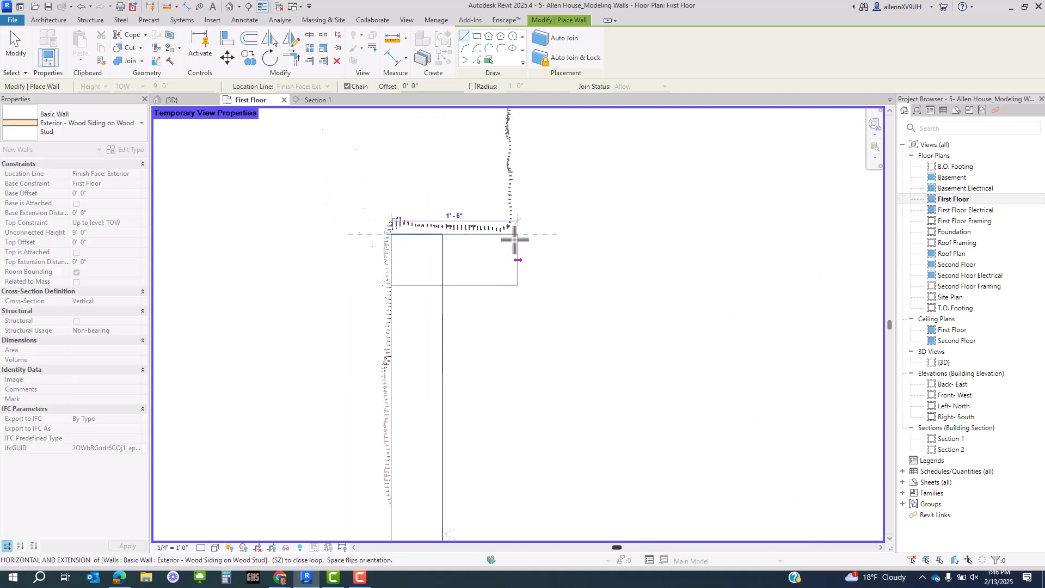
scroll(497, 482, "down", 5)
scroll(490, 198, "up", 4)
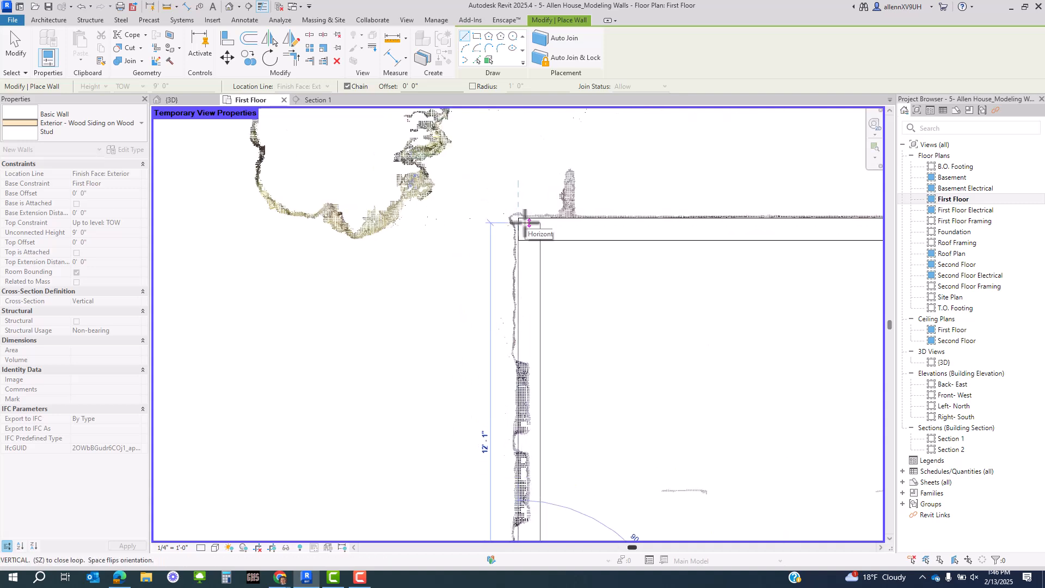
left_click(525, 220)
- Stop placing walls and pan to review the traced siding outline
key("Escape")
key("Escape")
scroll(554, 317, "down", 3)
middle_click_drag(555, 359, 376, 335)
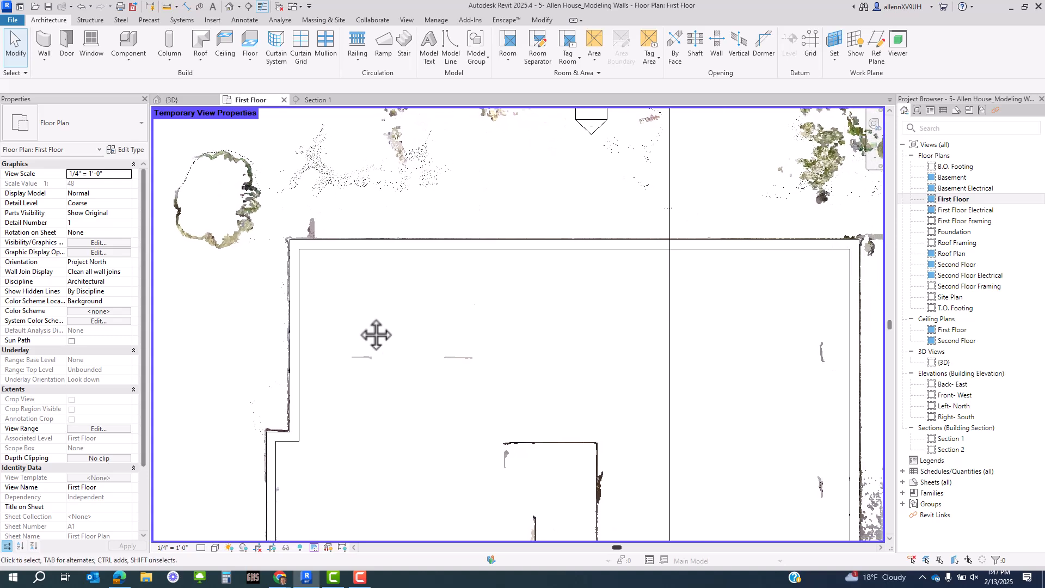
- Set the First Floor plan's detail level to Fine
left_click(200, 548)
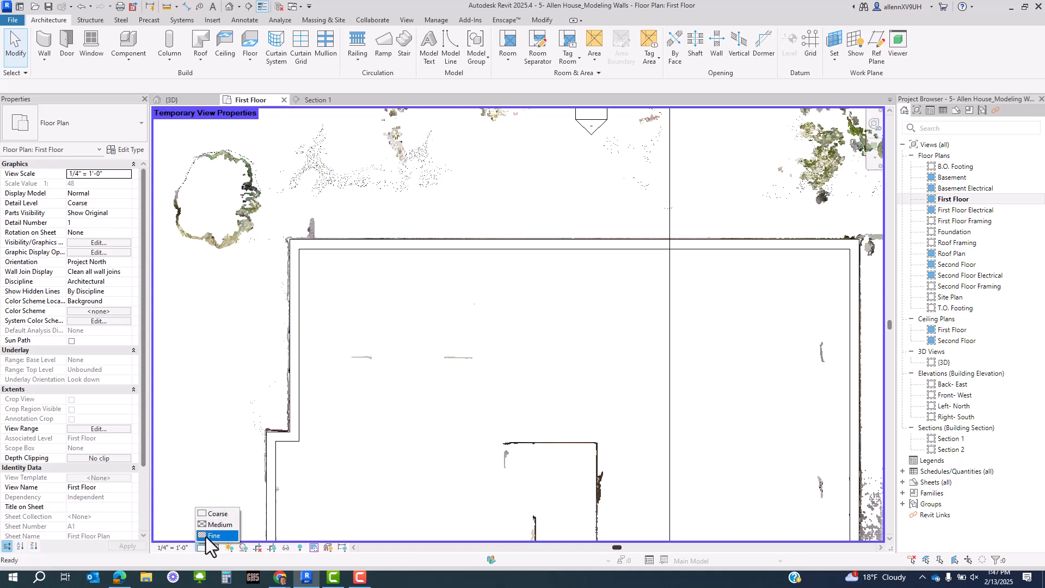
left_click(207, 535)
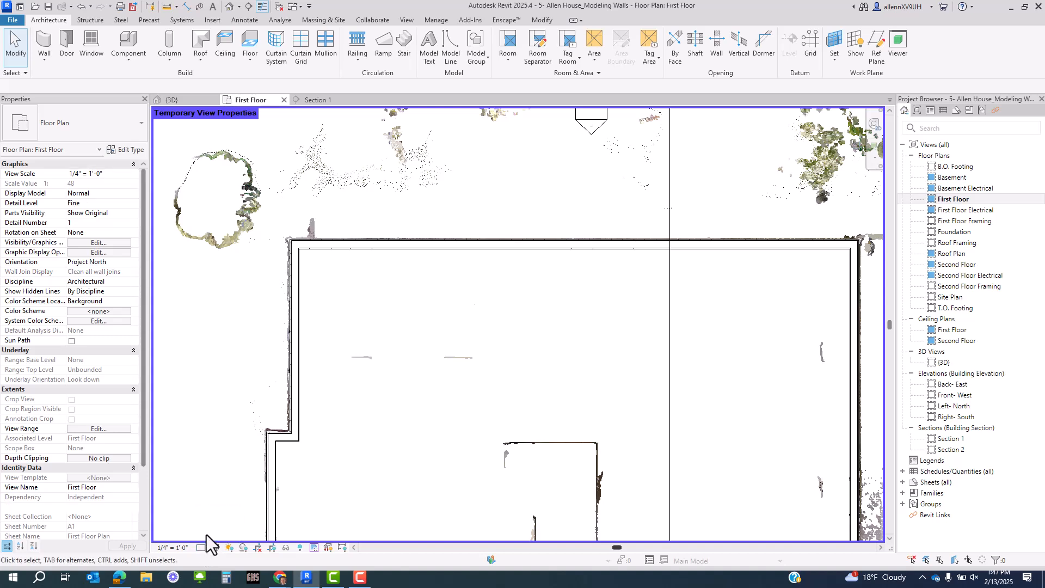
middle_click_drag(243, 372, 274, 292)
scroll(237, 318, "up", 2)
scroll(236, 318, "up", 2)
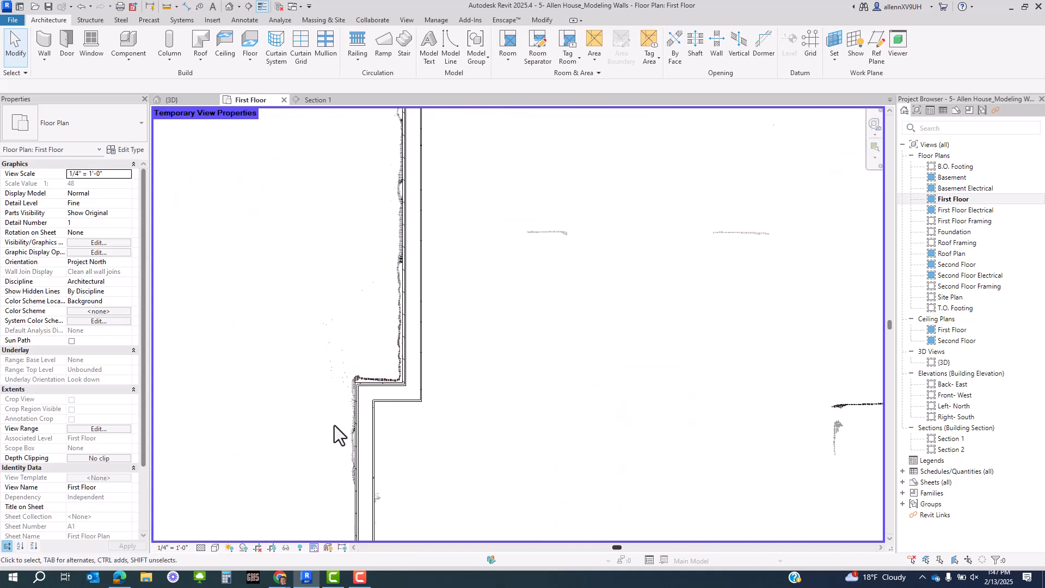
middle_click_drag(335, 426, 286, 353)
scroll(287, 354, "down", 1)
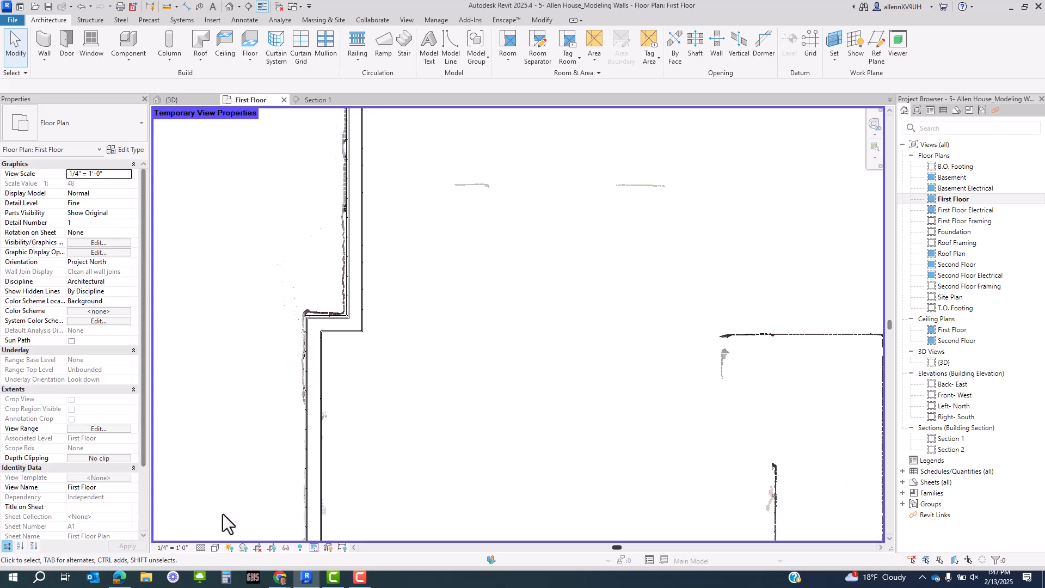
- Turn off the Scan High temporary view and zoom out to show the whole house
left_click(314, 548)
left_click(334, 498)
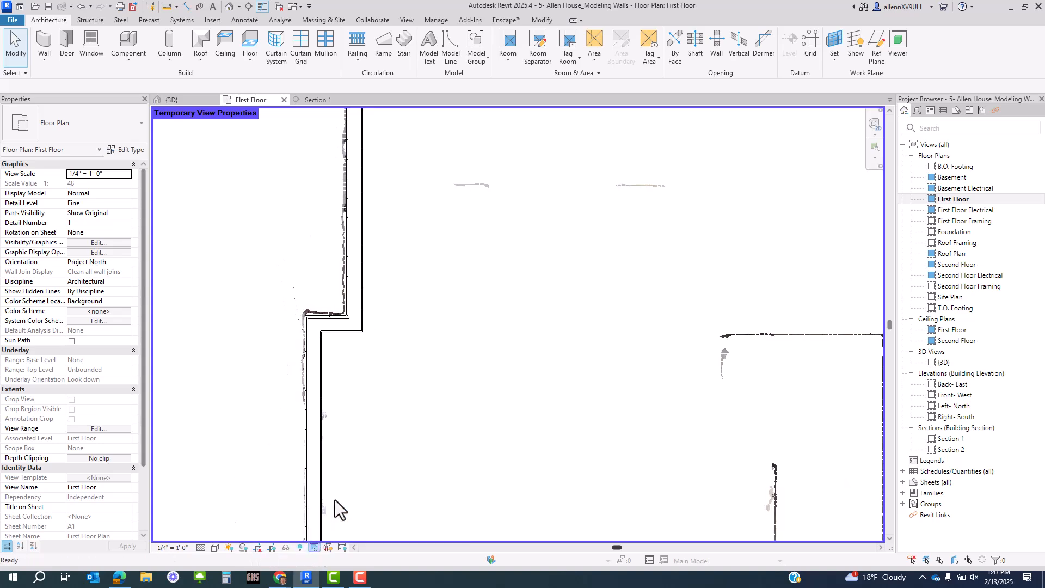
scroll(335, 492, "down", 3)
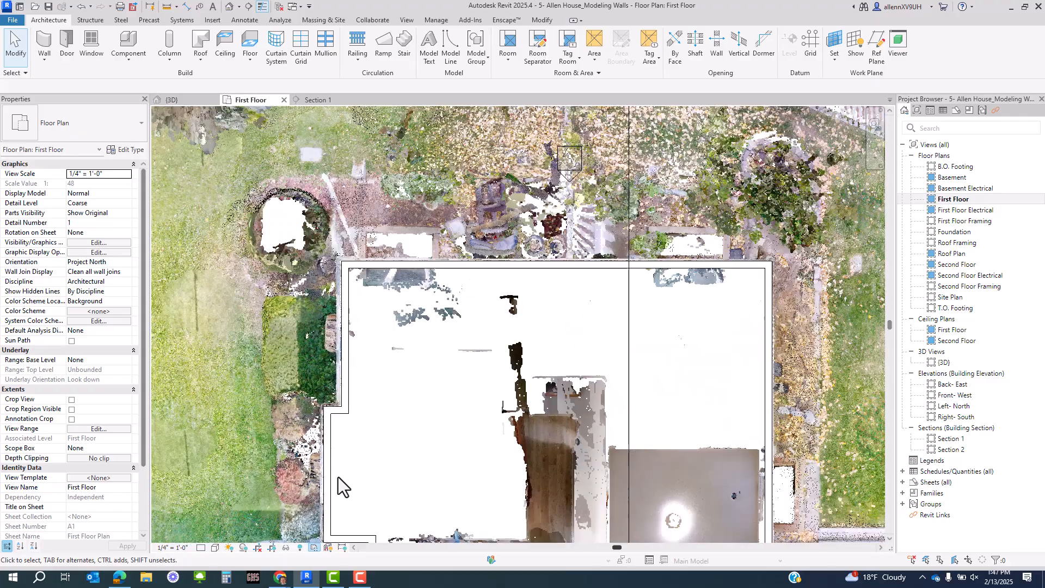
middle_click_drag(344, 485, 435, 255)
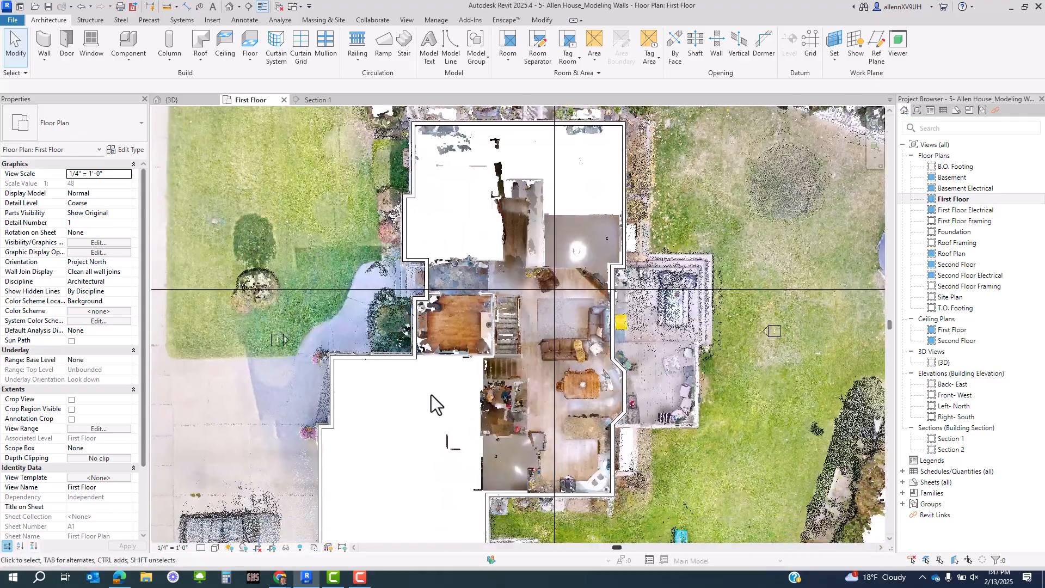
scroll(427, 391, "up", 2)
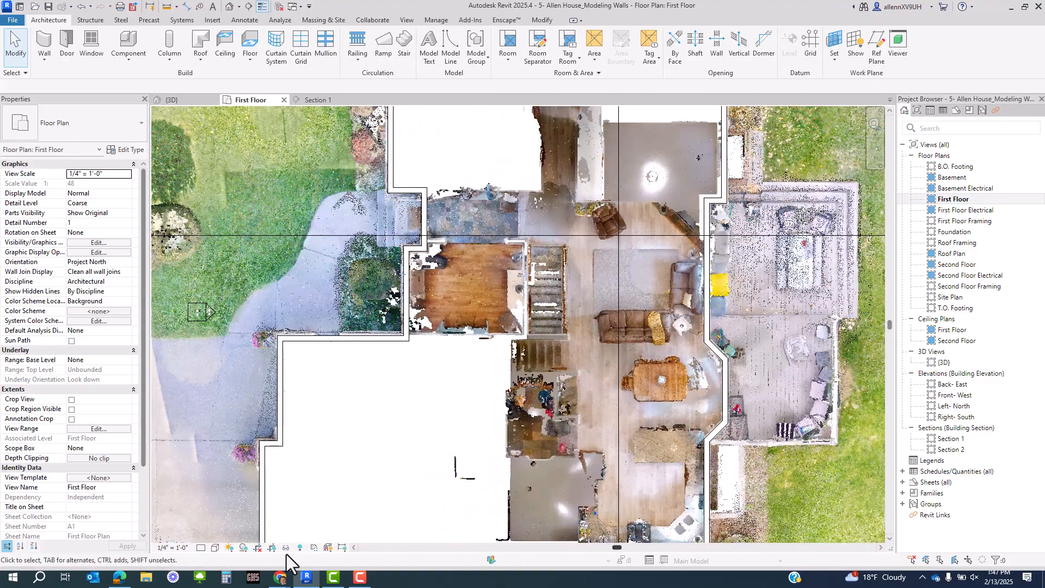
left_click(314, 550)
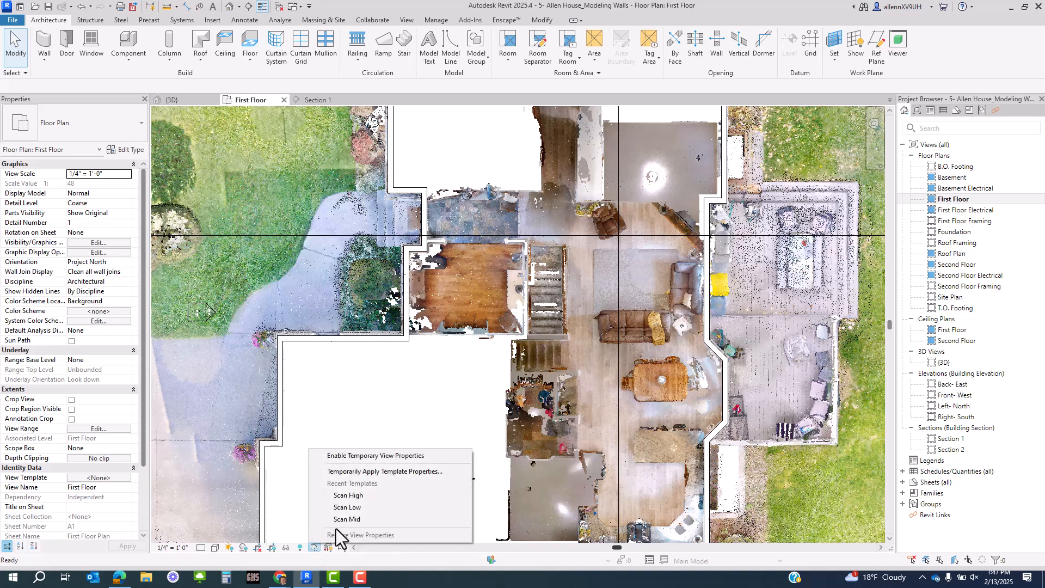
- Temporarily apply the Scan High template, then switch it back off
left_click(353, 497)
scroll(371, 343, "up", 4)
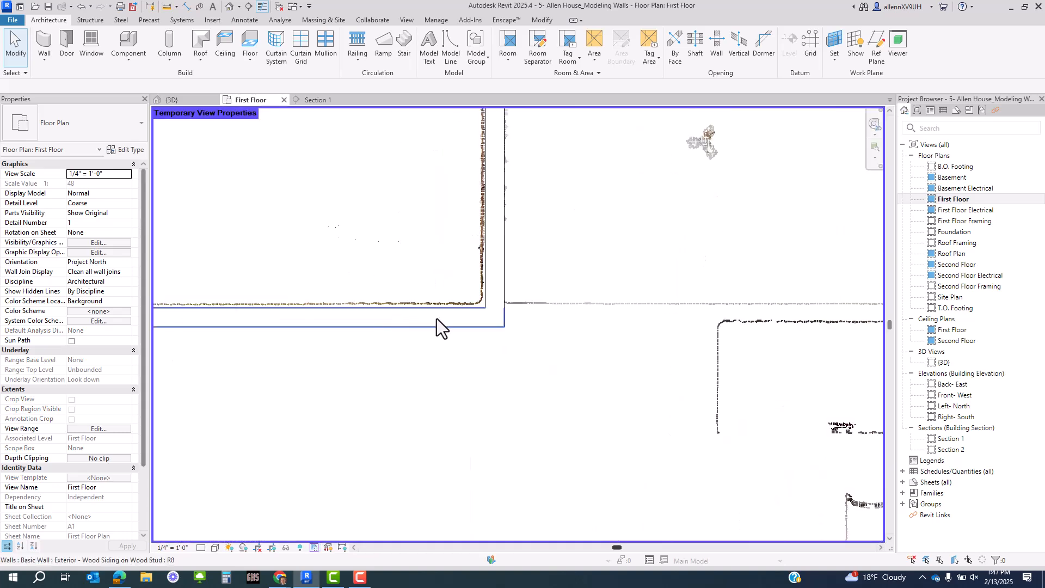
scroll(427, 424, "down", 2)
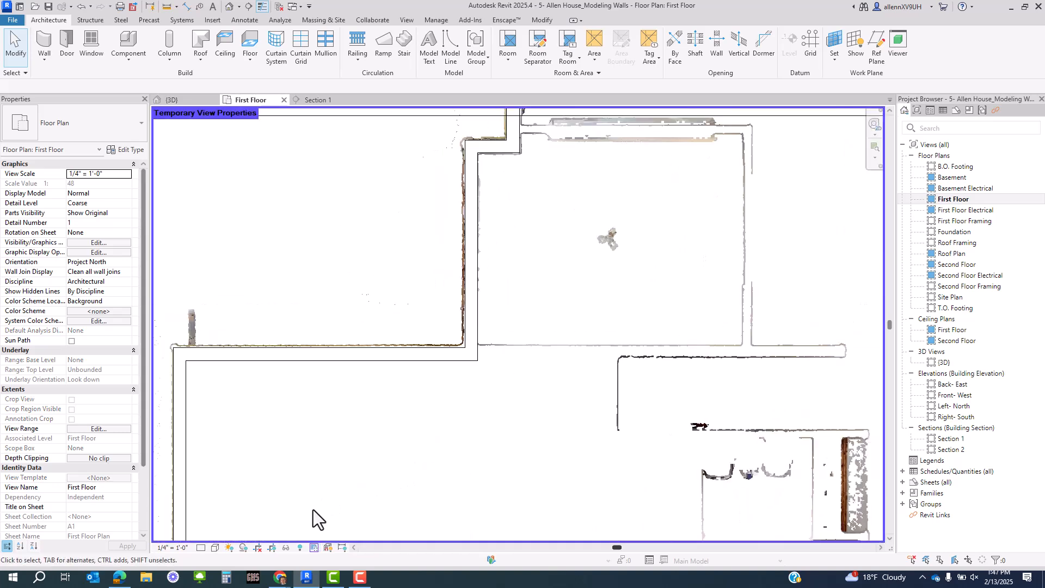
left_click(313, 548)
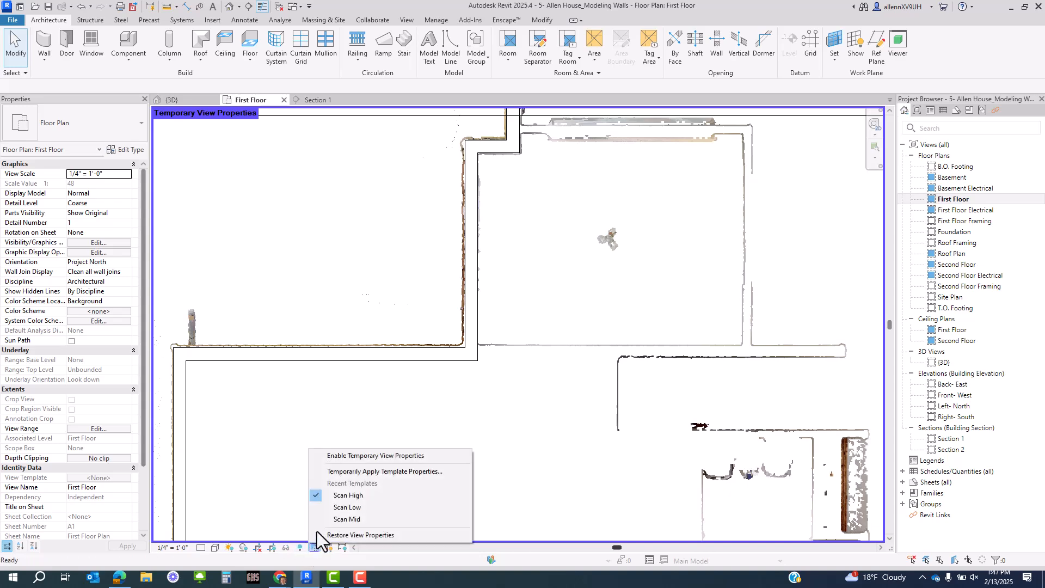
left_click(337, 497)
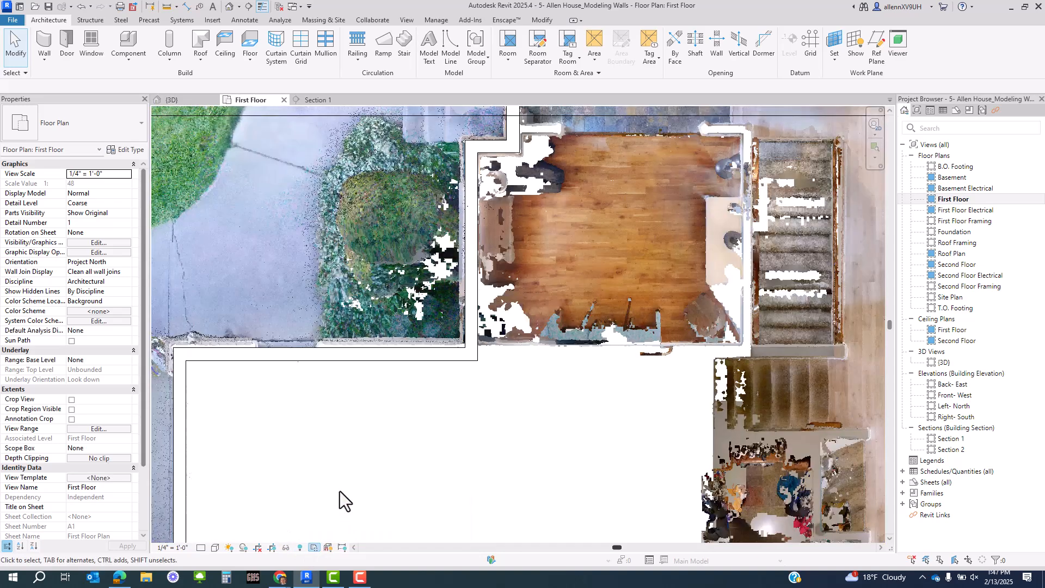
middle_click_drag(337, 492, 363, 454)
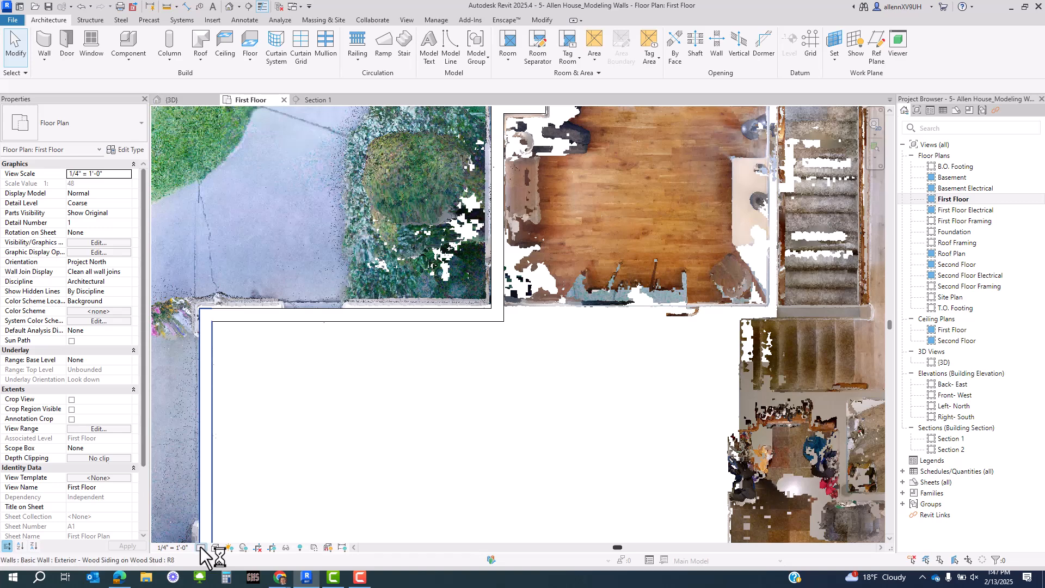
- Set the plan's detail level to Fine
left_click(201, 547)
left_click(213, 536)
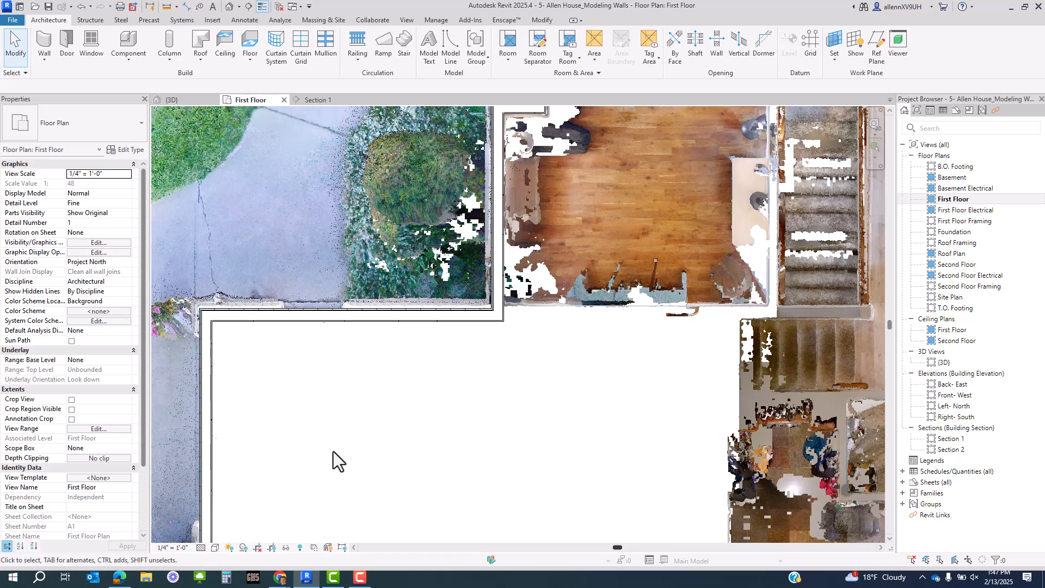
middle_click_drag(409, 457, 411, 468)
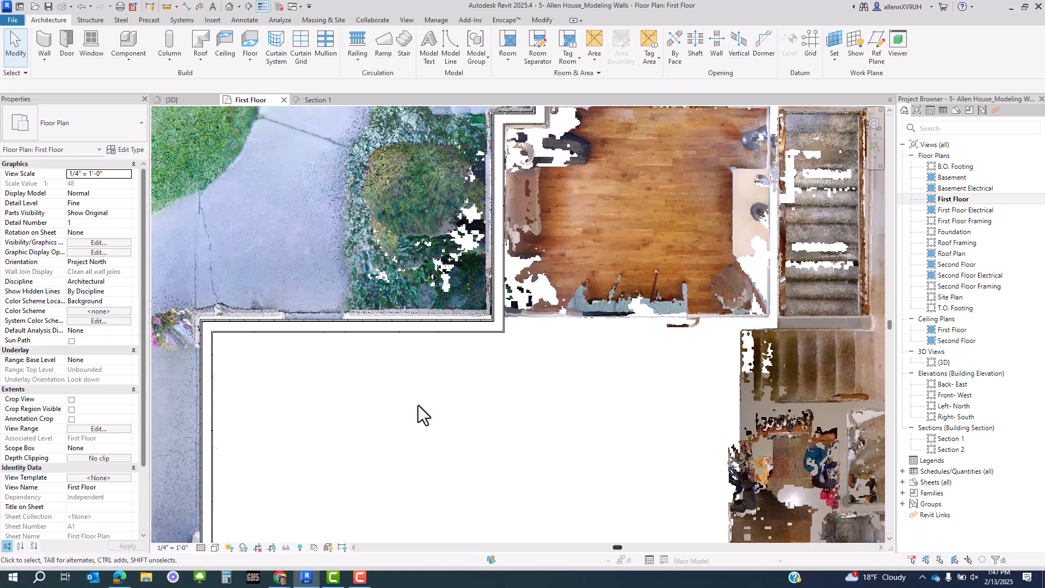
middle_click_drag(418, 405, 401, 438)
scroll(483, 342, "up", 2)
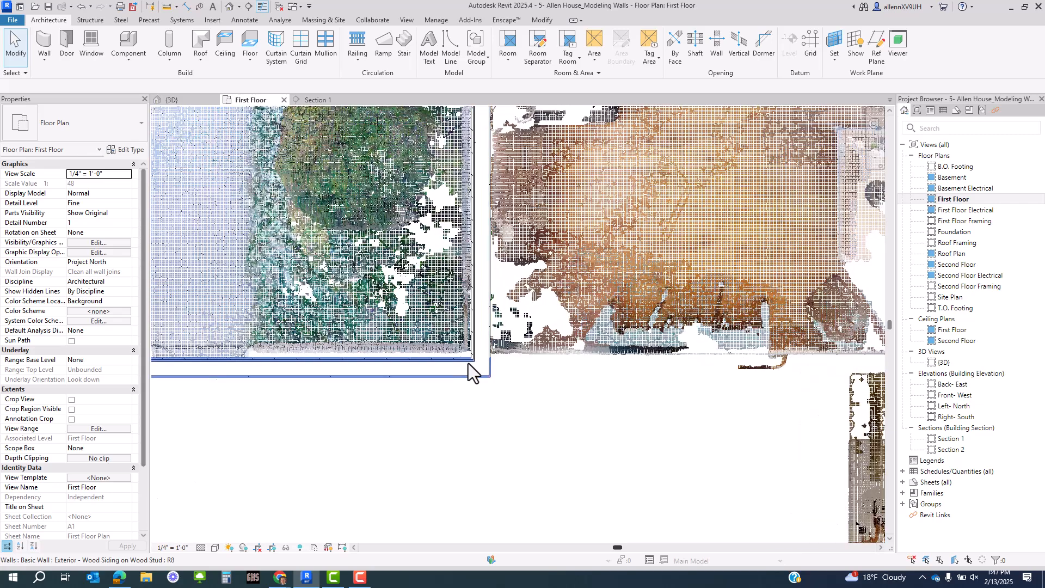
- Preview the Scan Low template, then return to the normal full-colour view
left_click(313, 548)
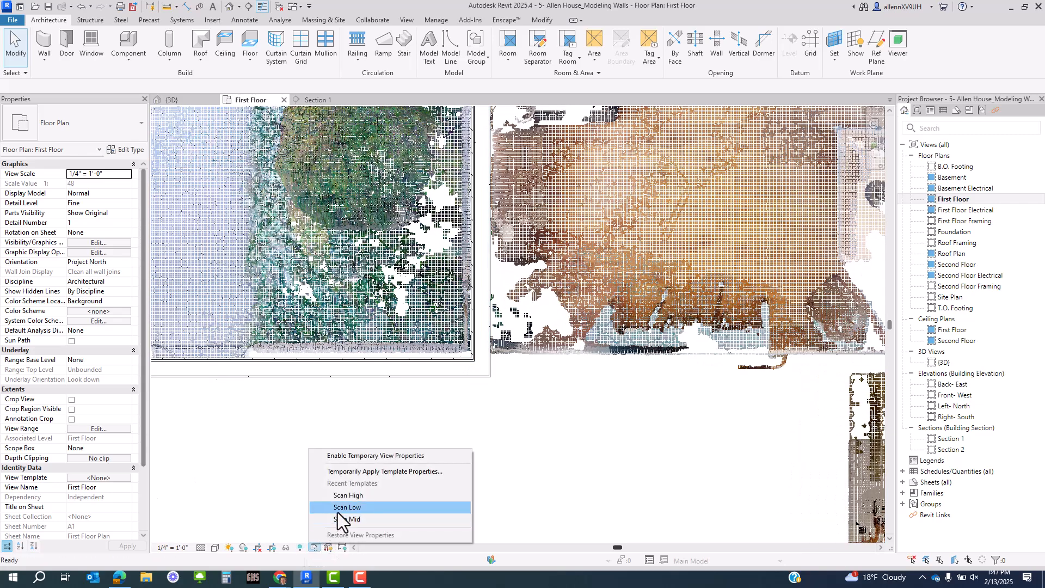
left_click(338, 511)
left_click(314, 548)
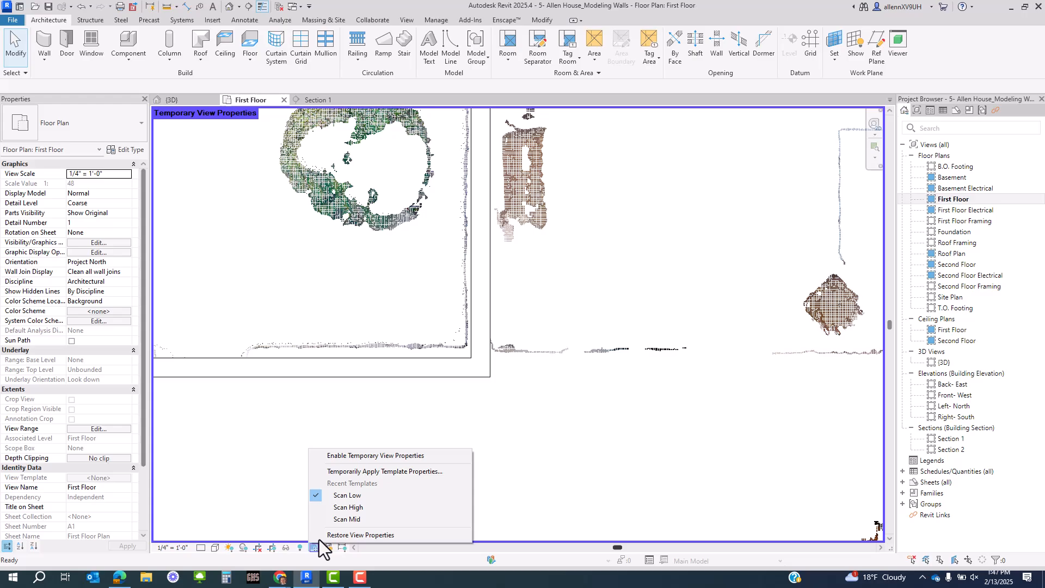
left_click(340, 498)
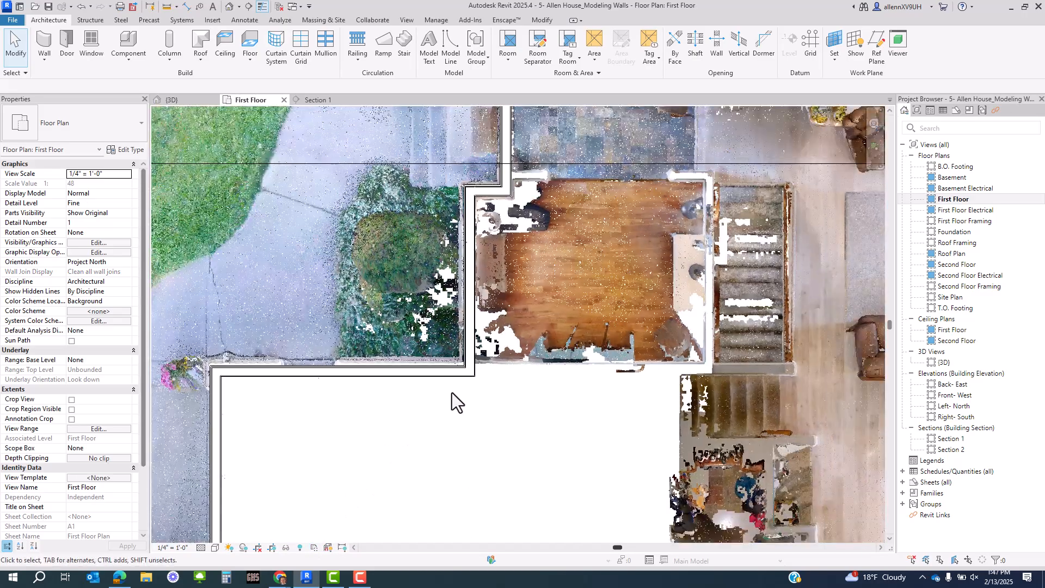
scroll(452, 235, "up", 3)
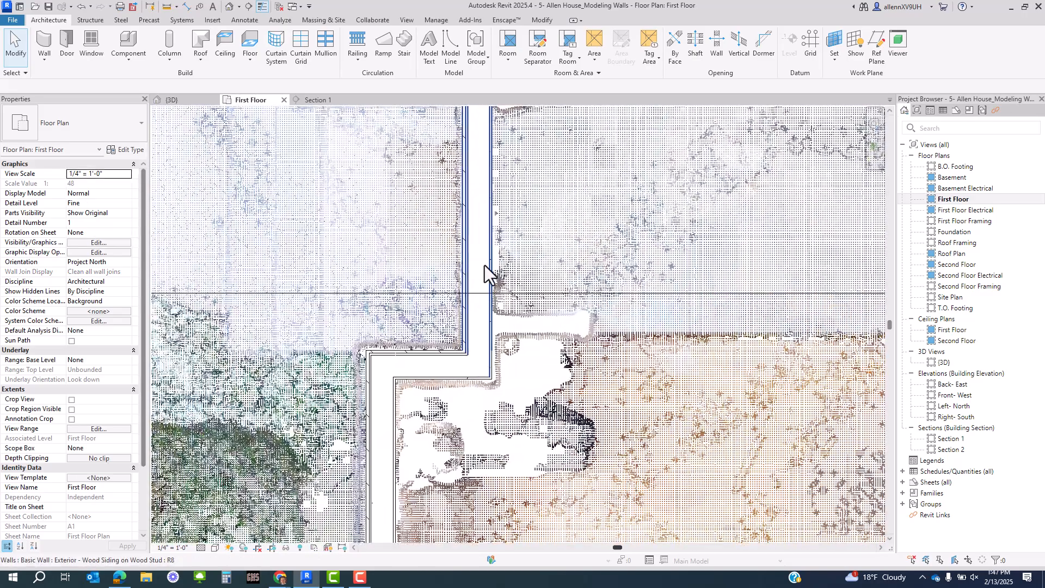
scroll(484, 347, "down", 3)
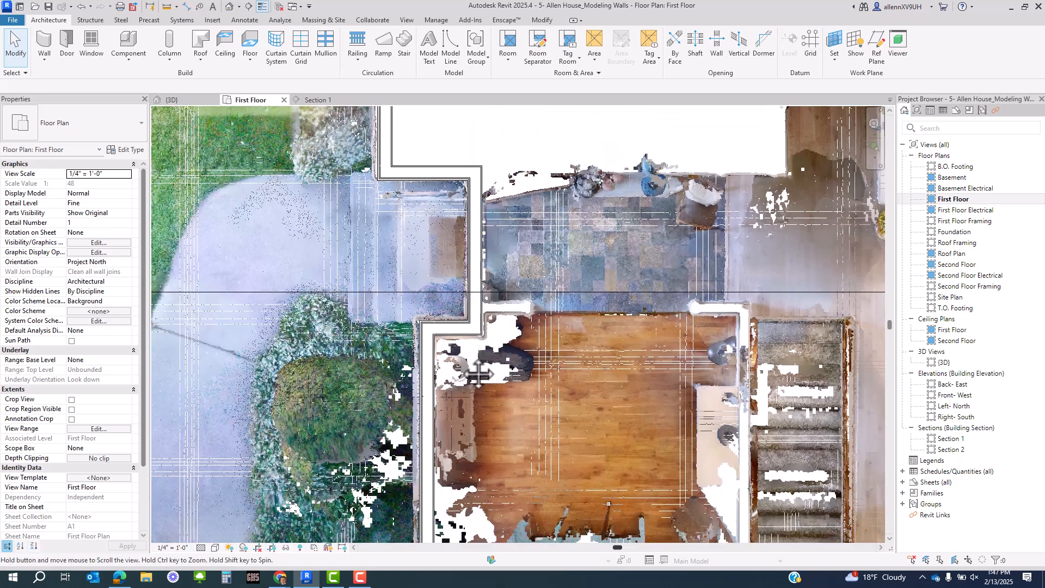
left_click(313, 547)
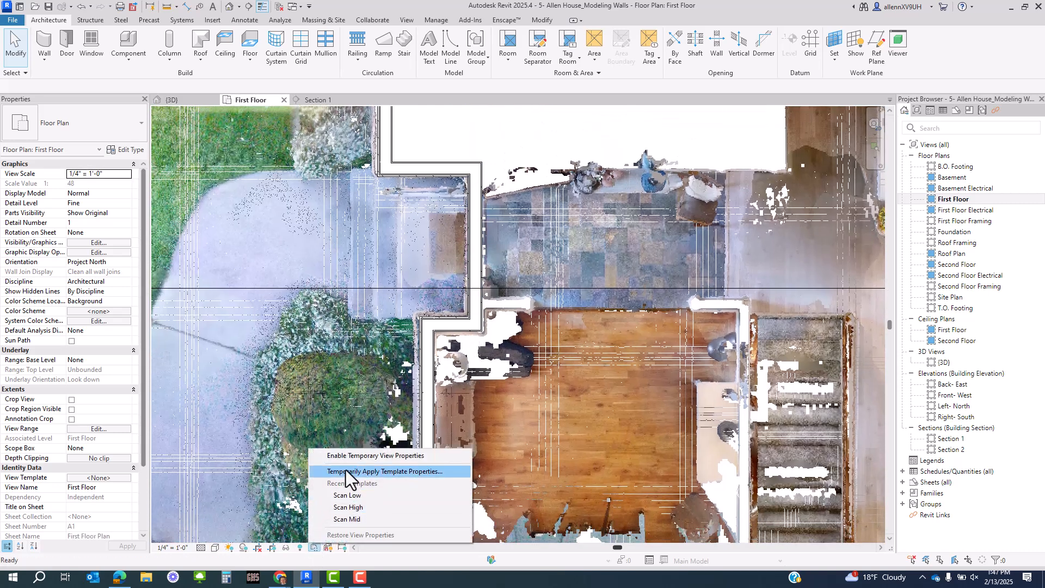
- In Temporarily Apply Template, set the Scan Low and Scan High templates to Fine detail
left_click(345, 470)
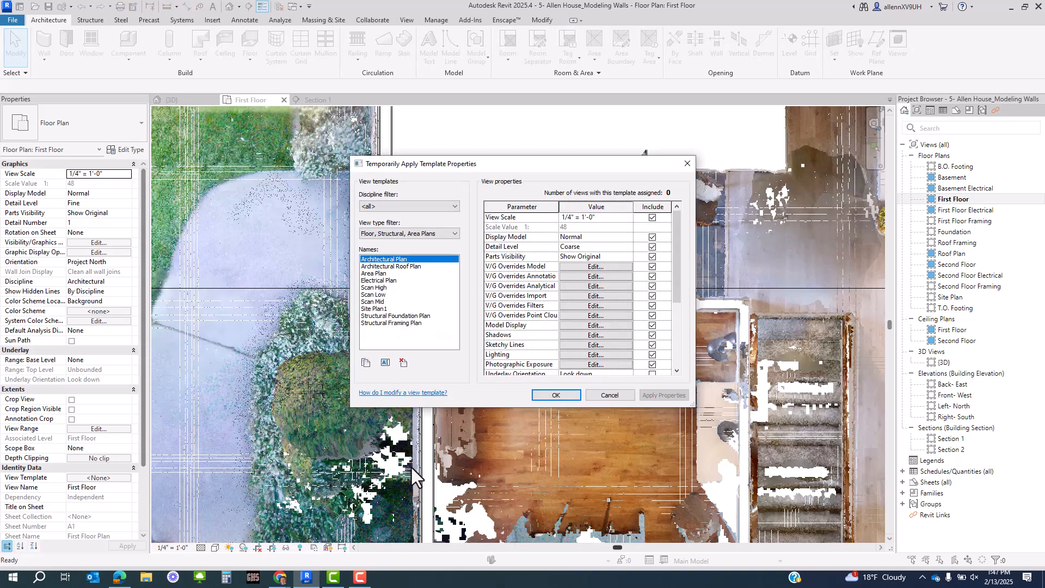
left_click(383, 294)
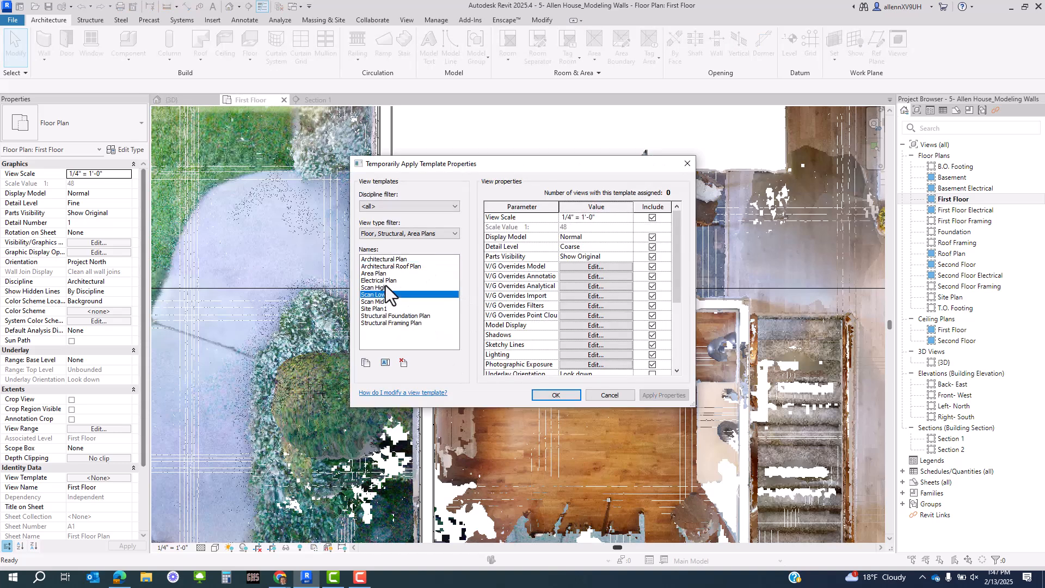
mouse_move(673, 281)
left_mouse_down()
mouse_move(678, 303)
mouse_move(678, 294)
left_mouse_up()
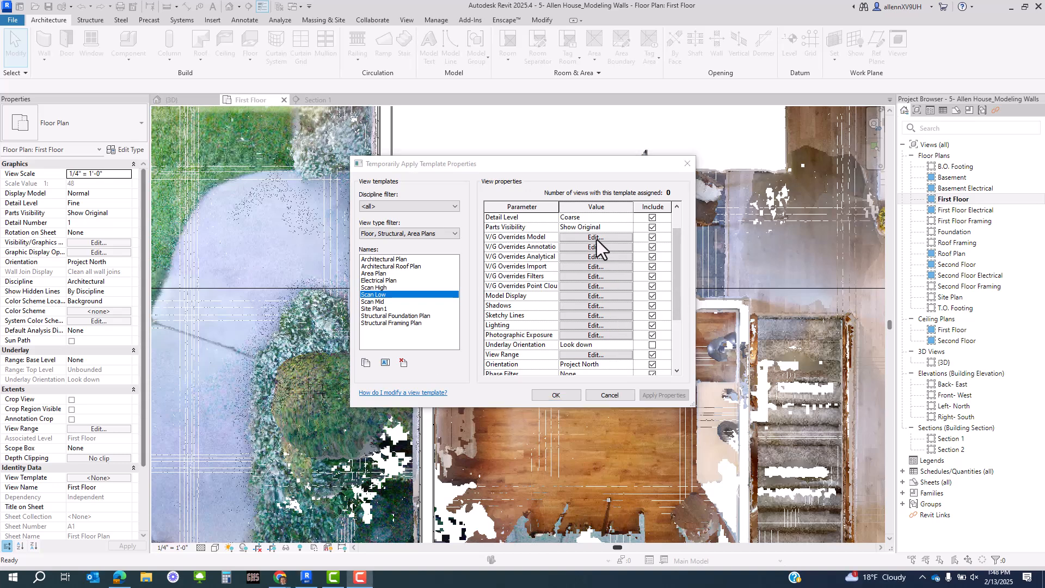
left_click(627, 217)
left_click(627, 218)
left_click(570, 245)
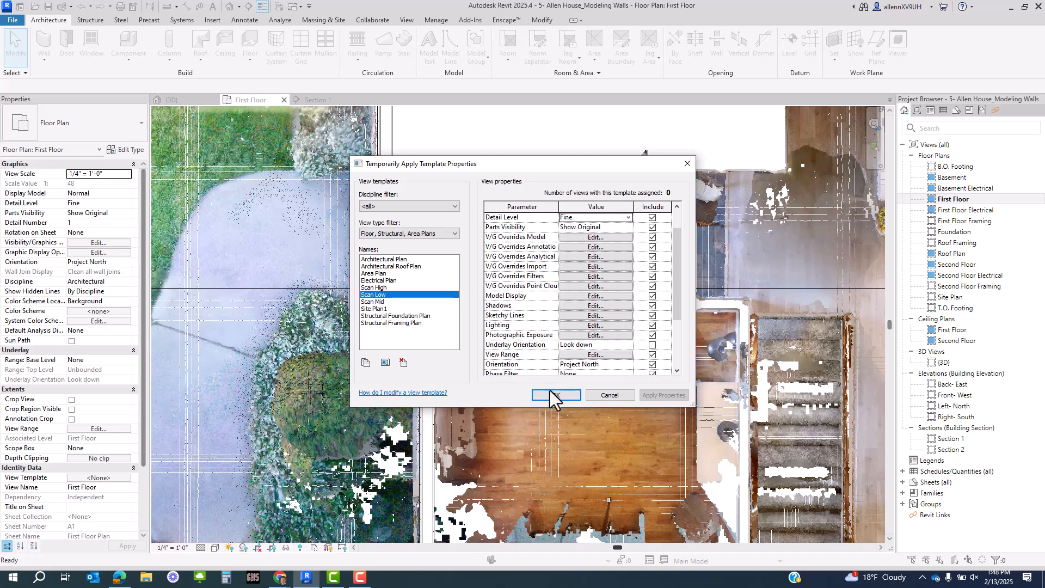
left_click(376, 287)
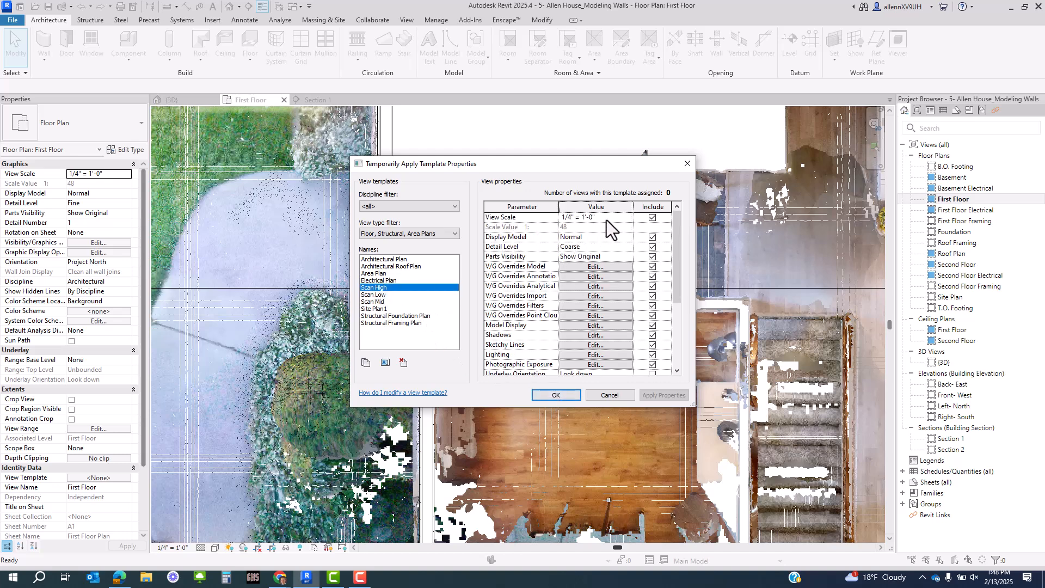
left_click(627, 247)
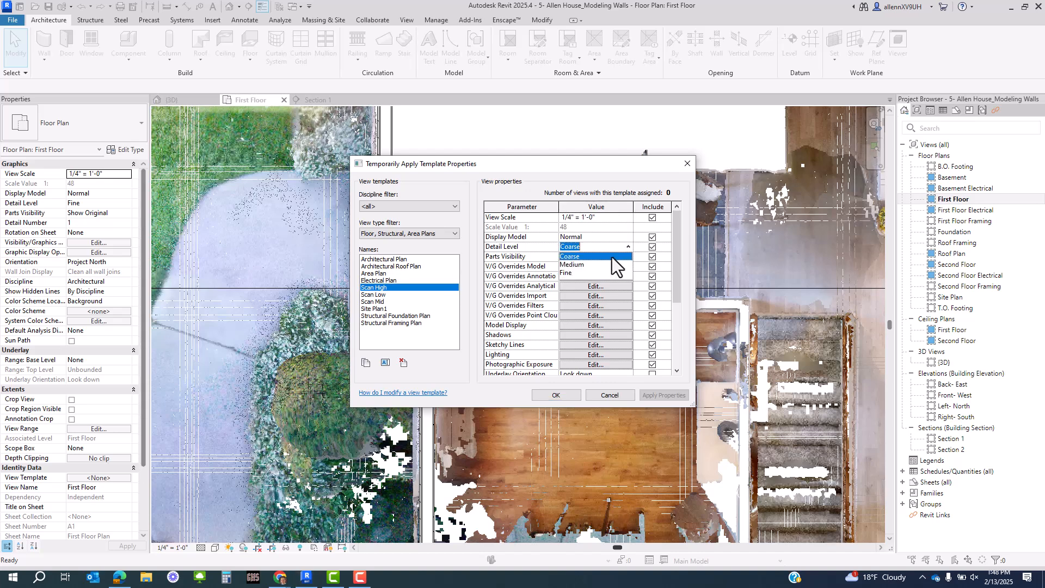
left_click(567, 272)
- Set Scan Mid to Fine detail and apply it temporarily to the plan
left_click(388, 295)
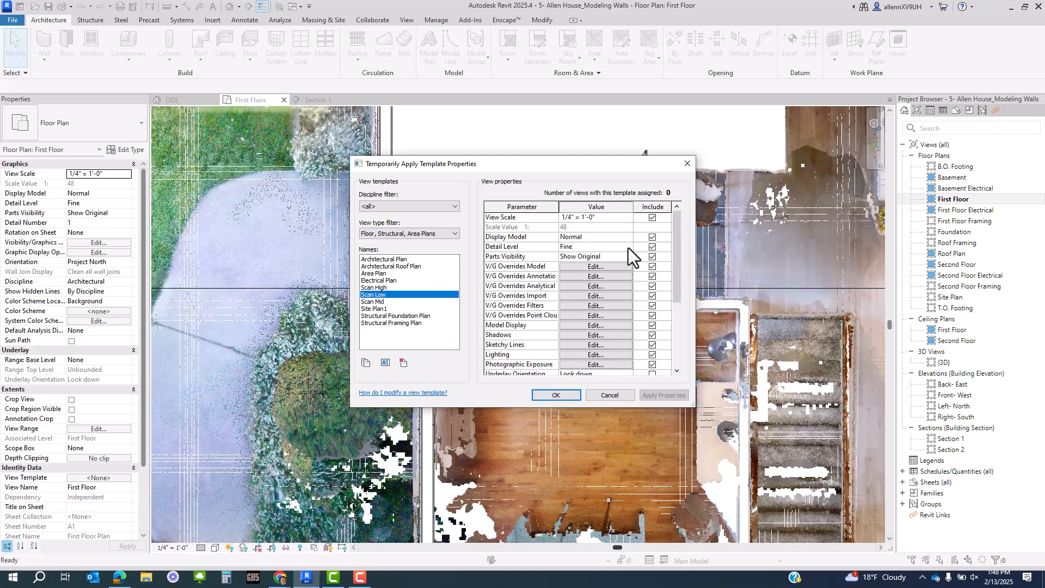
left_click(377, 302)
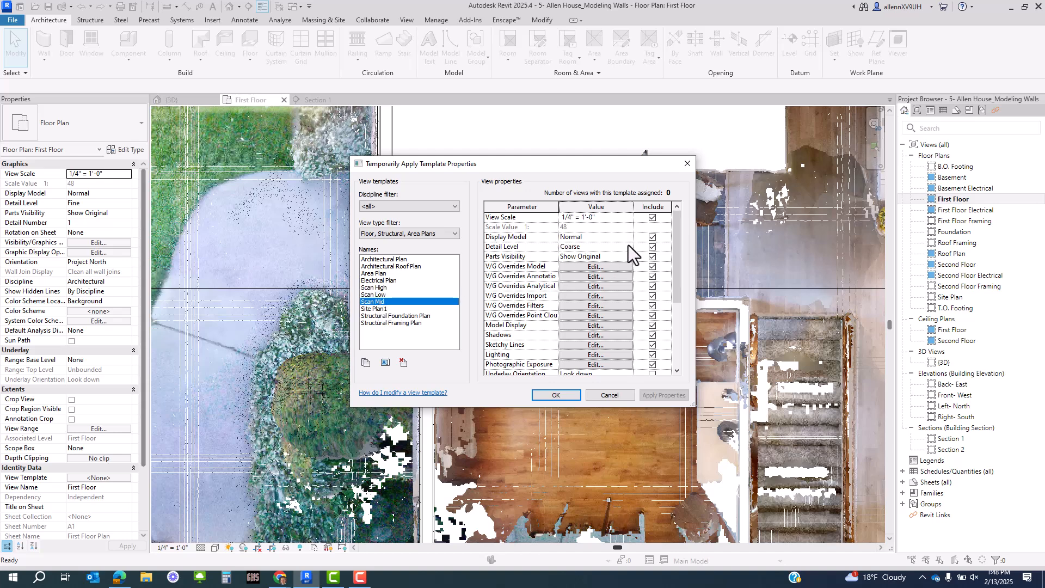
left_click(628, 247)
left_click(566, 273)
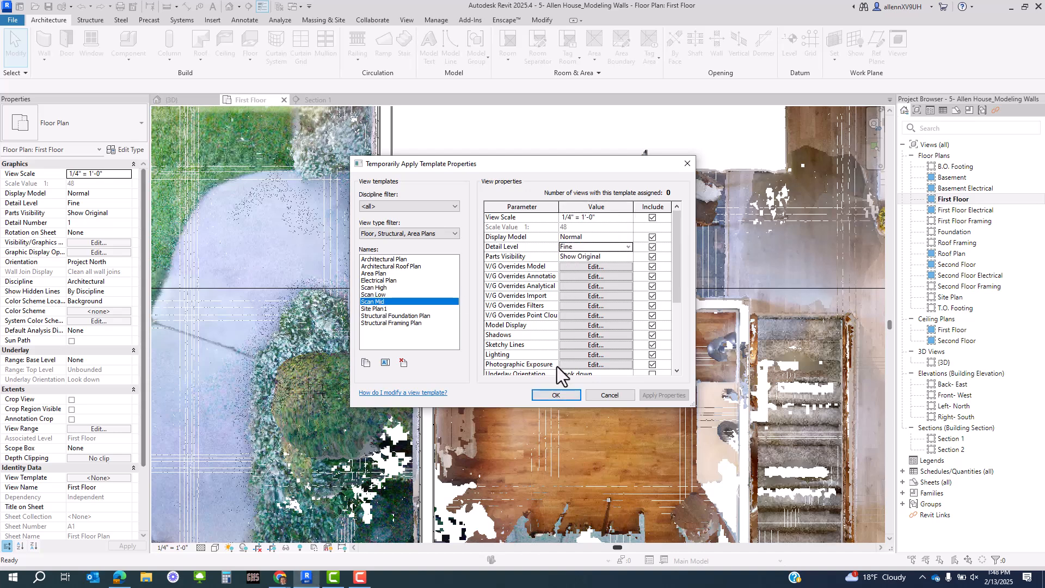
left_click(555, 395)
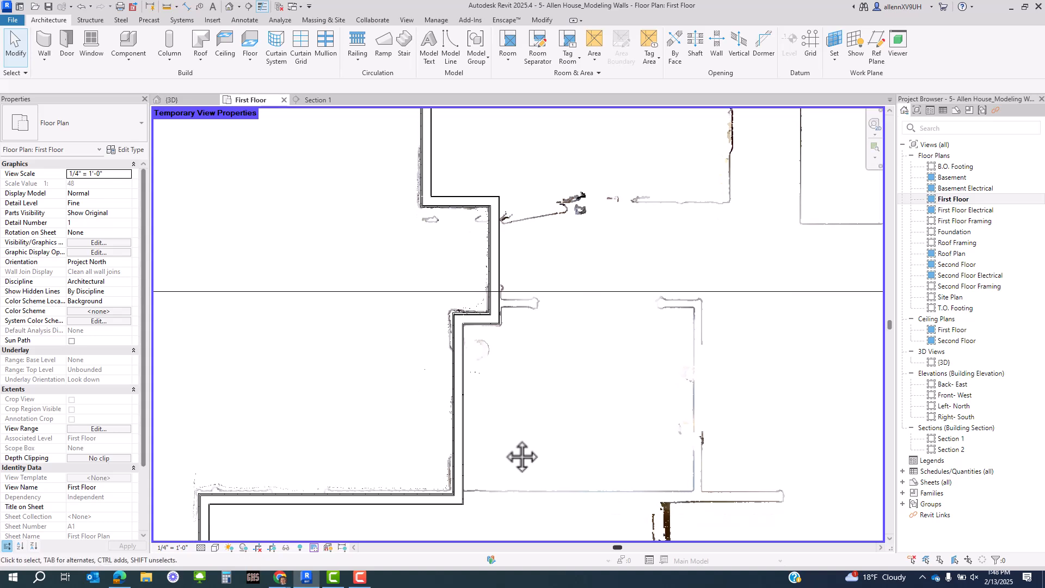
- Switch the visual style to hatched walls while inspecting the wall gaps and corners
middle_click_drag(522, 456, 482, 465)
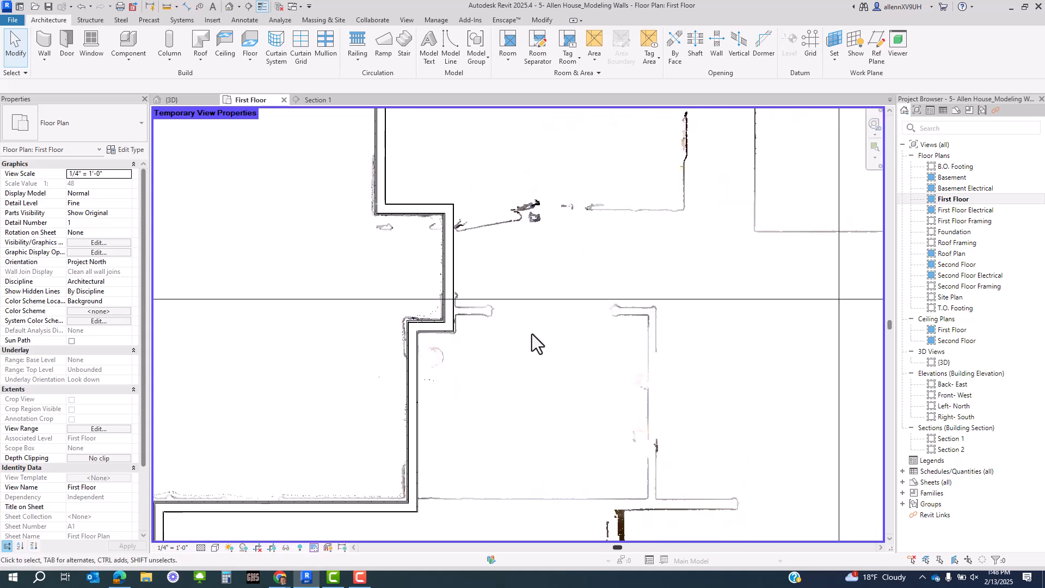
middle_click_drag(531, 334, 460, 421)
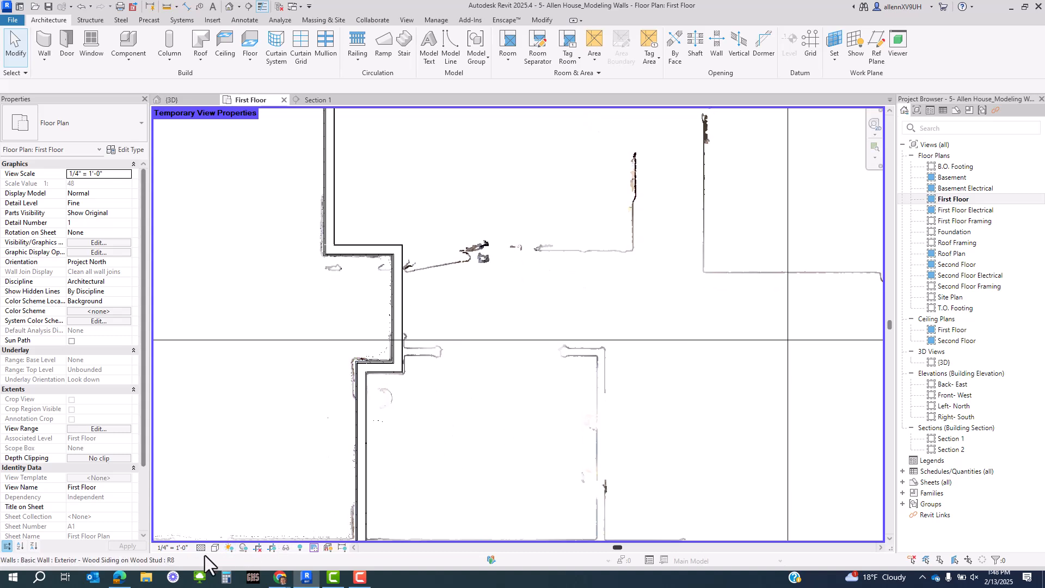
scroll(403, 392, "up", 2)
scroll(312, 439, "up", 2)
middle_click_drag(312, 439, 378, 362)
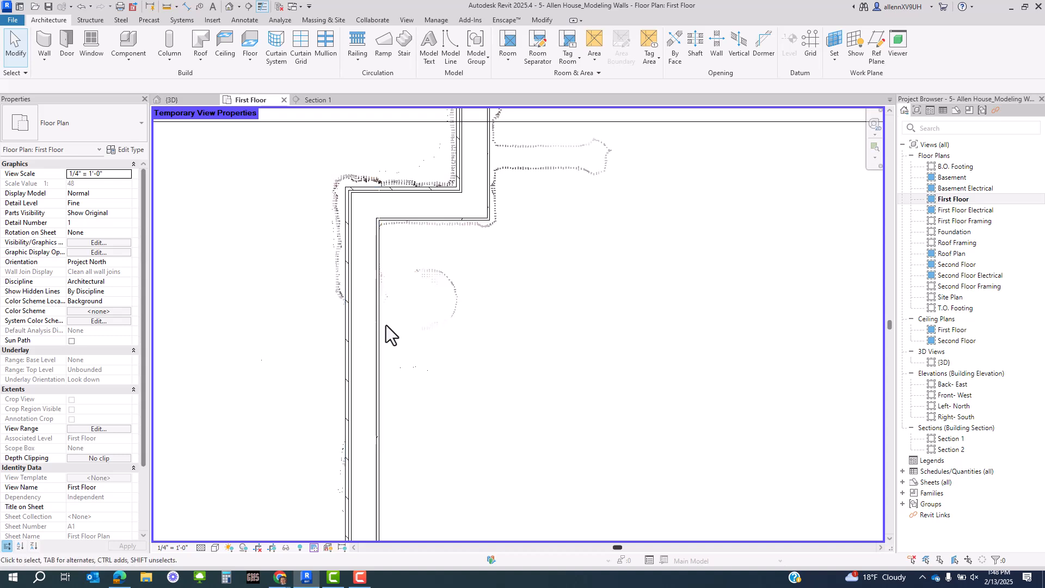
left_click(215, 548)
left_click(220, 486)
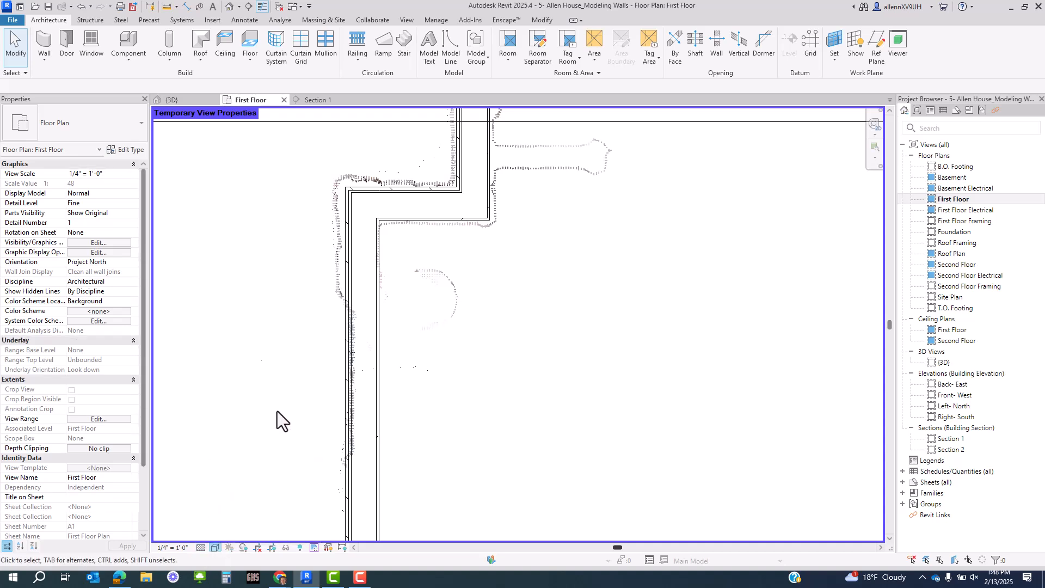
scroll(324, 361, "down", 3)
middle_click_drag(447, 455, 421, 262)
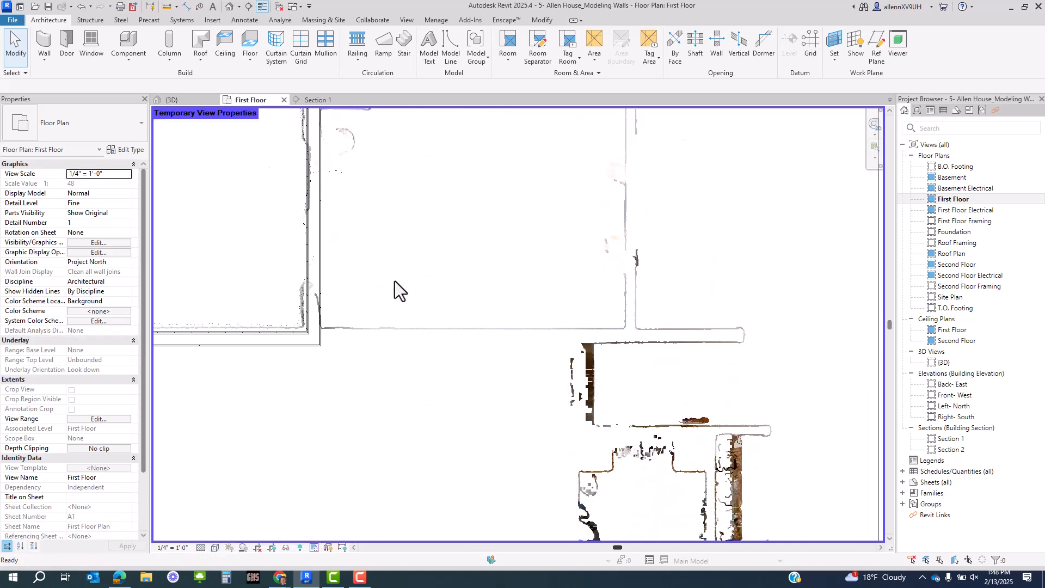
scroll(298, 261, "up", 2)
middle_click_drag(316, 411, 596, 393)
- Nudge the bottom exterior wall up onto the point cloud's wall line
left_click(462, 407)
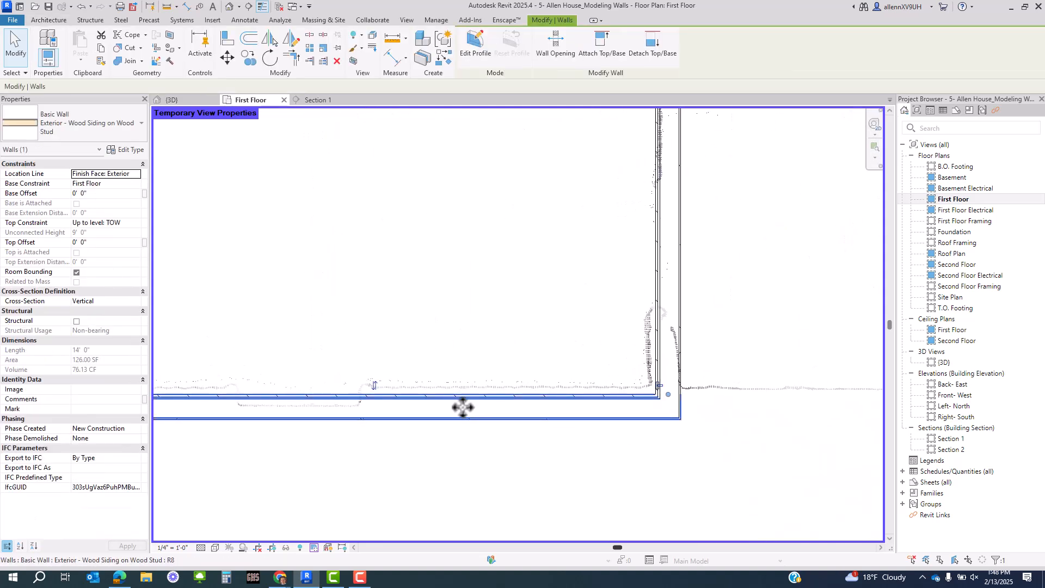
scroll(463, 410, "up", 1)
key("Up")
key("Up")
key("Up")
key("Up")
key("Up")
key("Up")
scroll(462, 420, "up", 1)
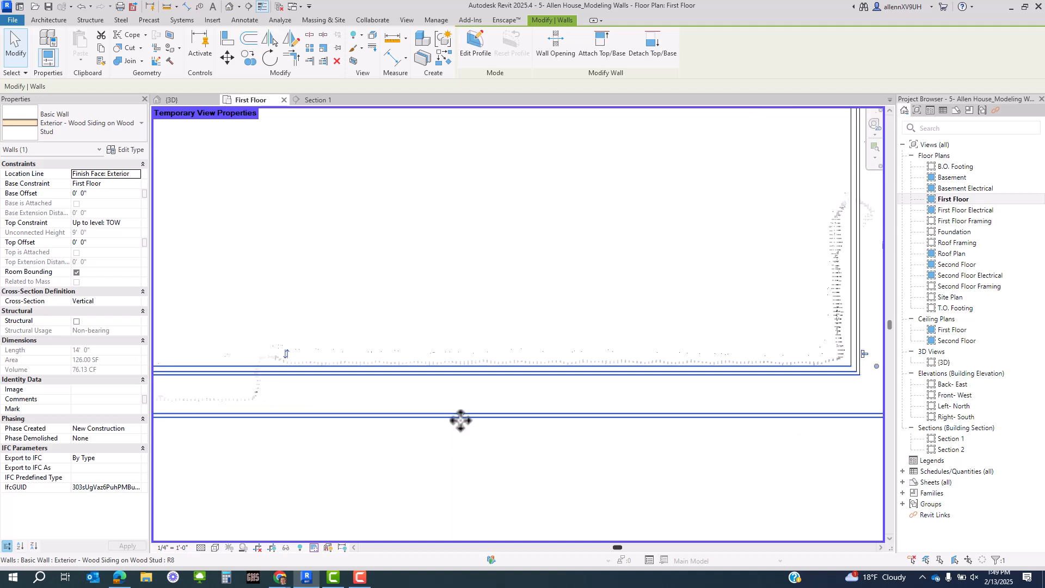
scroll(465, 424, "down", 2)
scroll(709, 280, "up", 1)
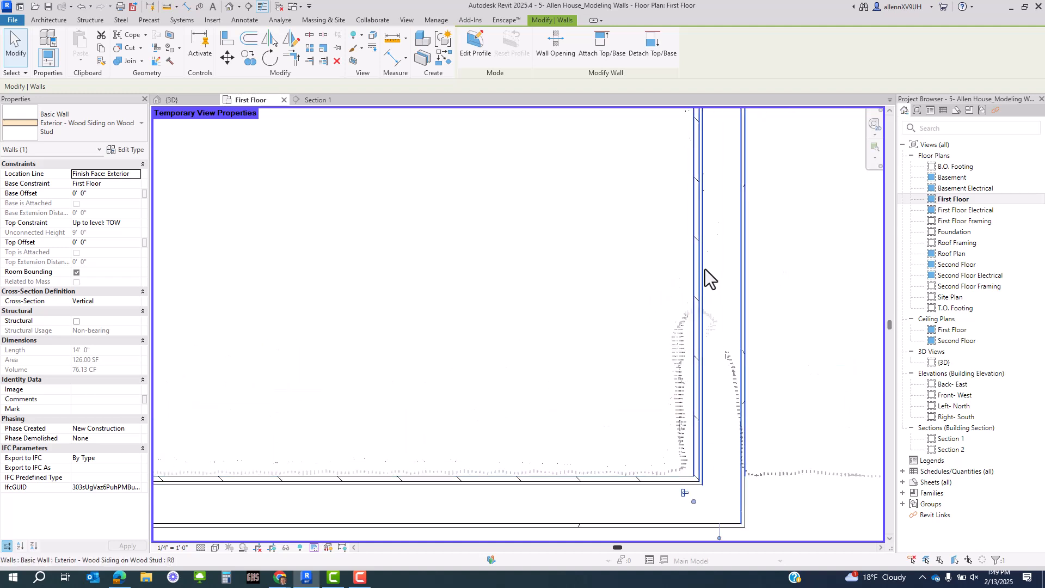
- Nudge the right-hand wall left onto the scan, then bring up the Matterport tour
left_click(704, 269)
key("Left")
key("Left")
key("Left")
scroll(703, 293, "down", 4)
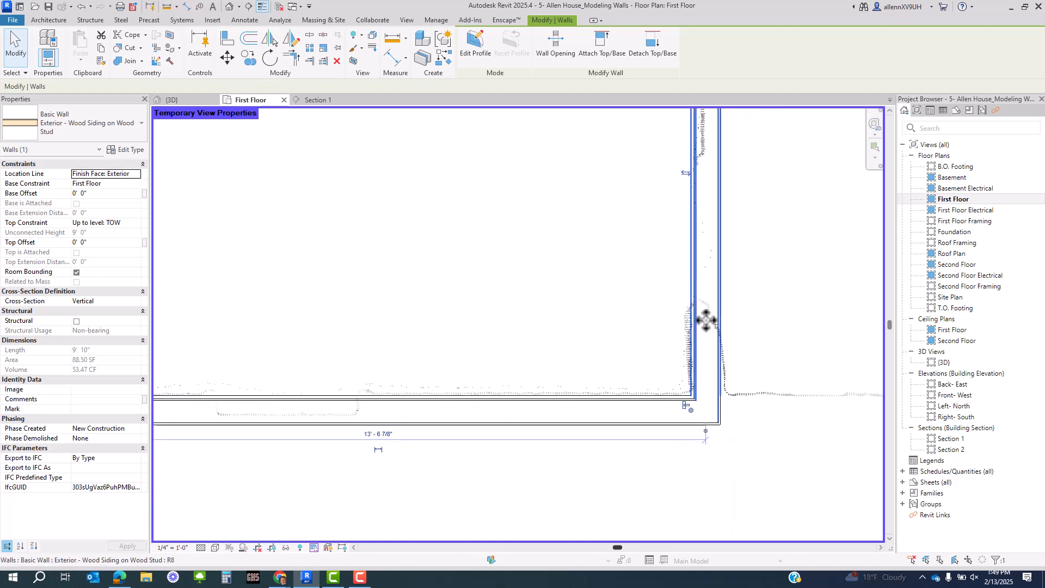
middle_click_drag(582, 404, 633, 361)
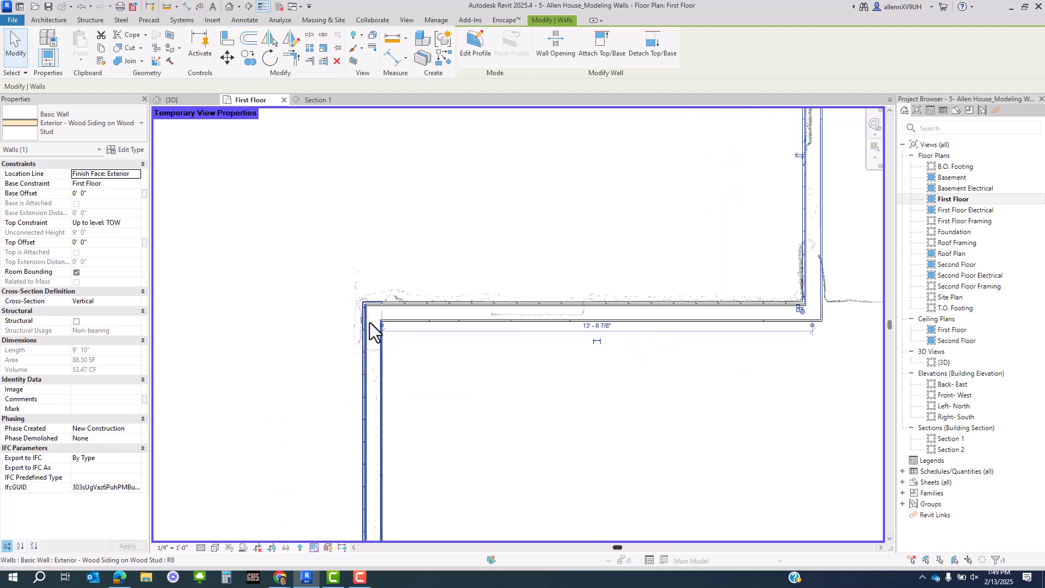
middle_click_drag(420, 435, 430, 325)
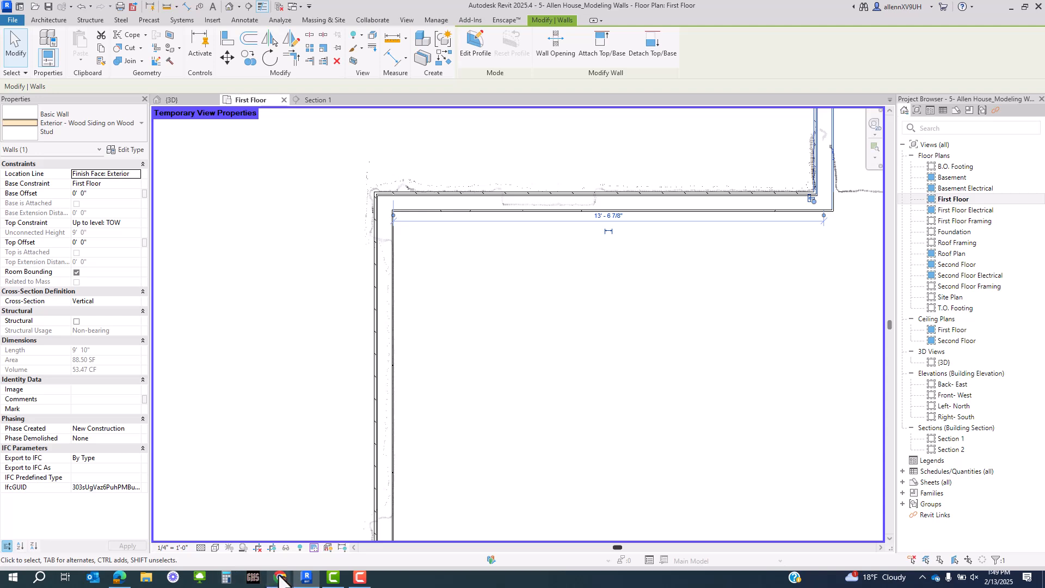
mouse_move(279, 580)
left_click(511, 525)
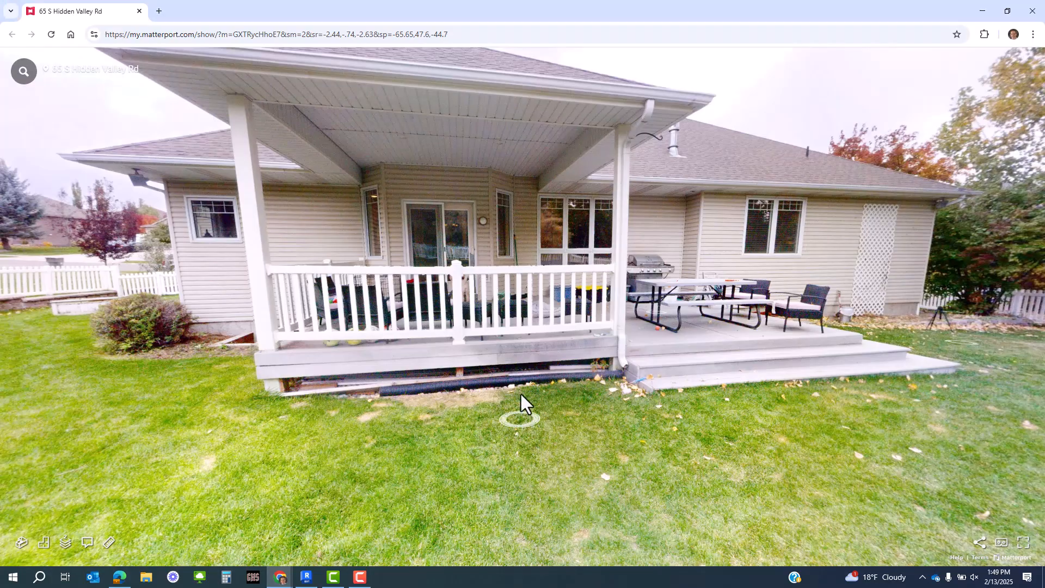
- Walk the tour from the back deck to street level, facing the driveway and garage
left_click(431, 410)
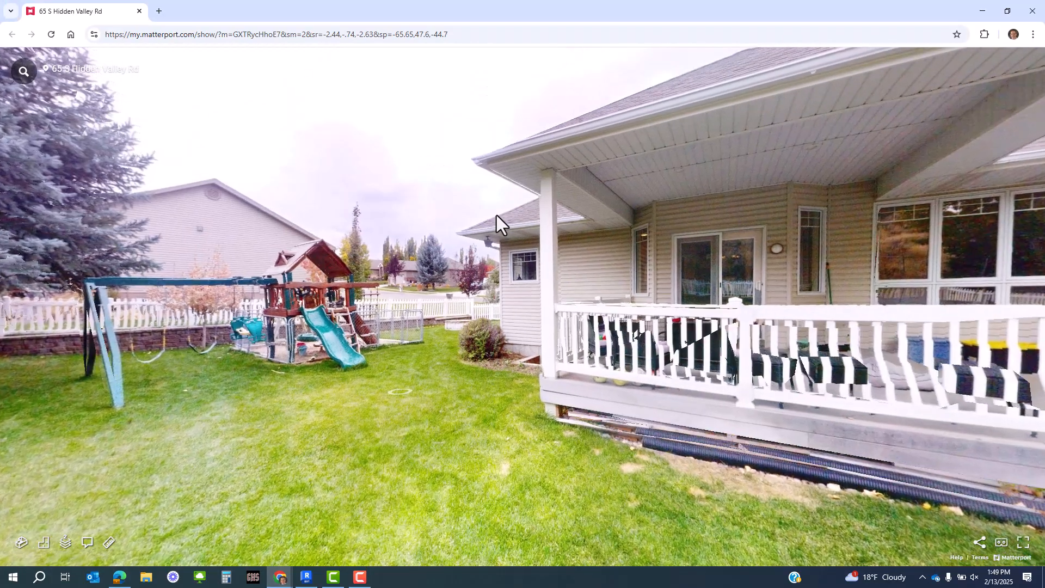
left_click(496, 214)
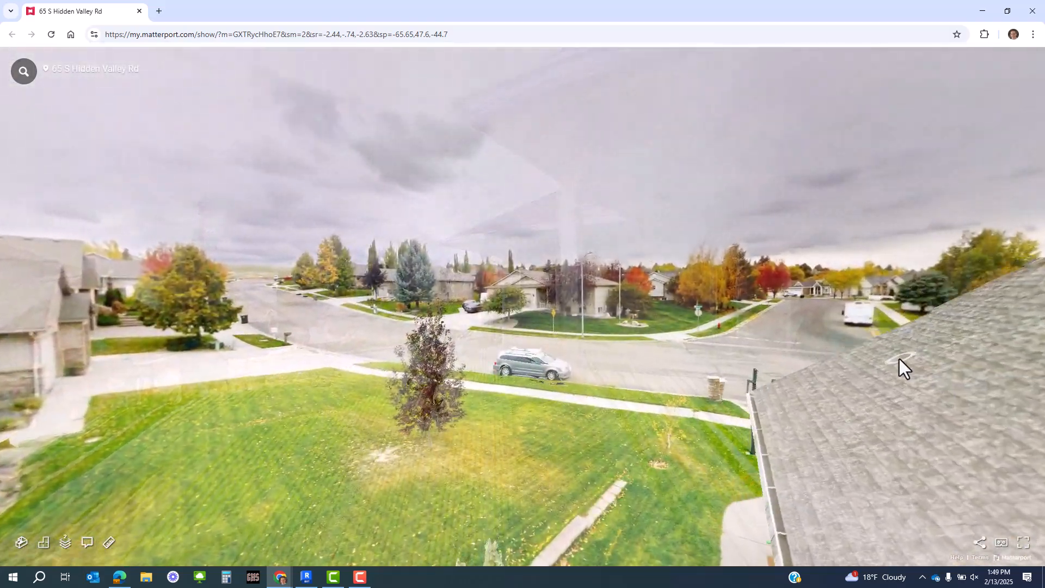
left_click(899, 359)
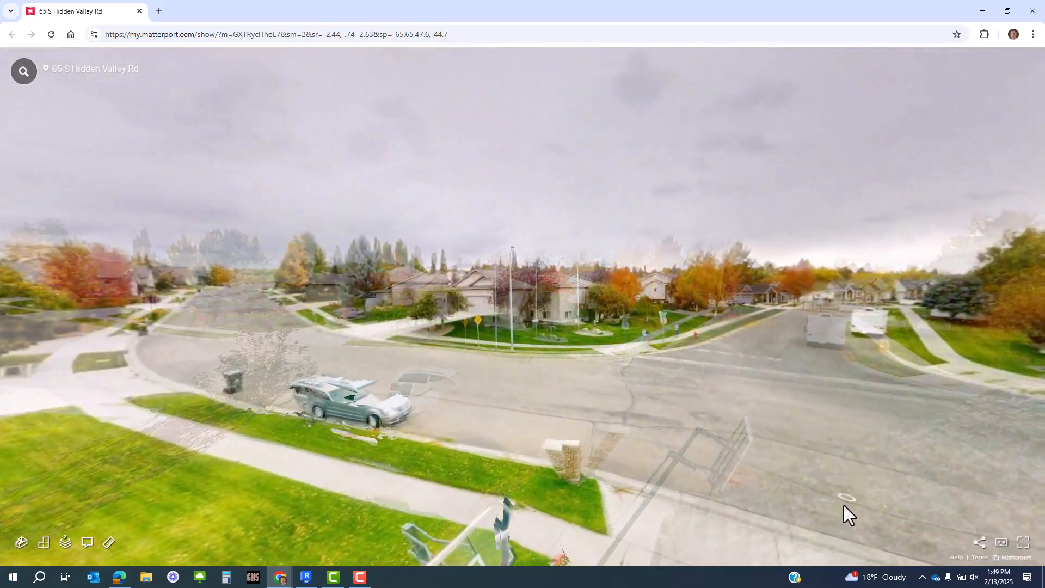
left_click_drag(701, 462, 521, 439)
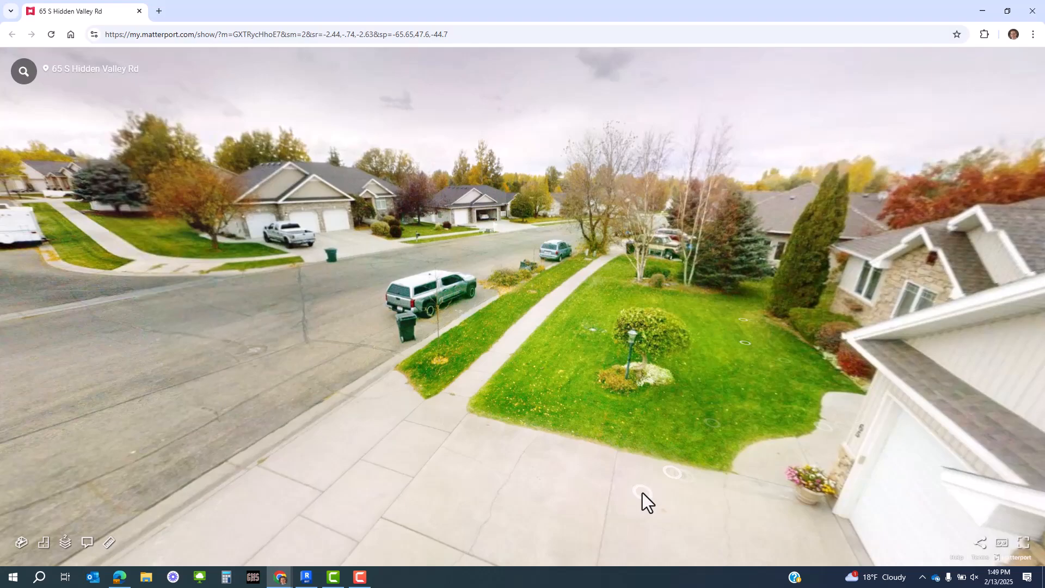
left_click(642, 492)
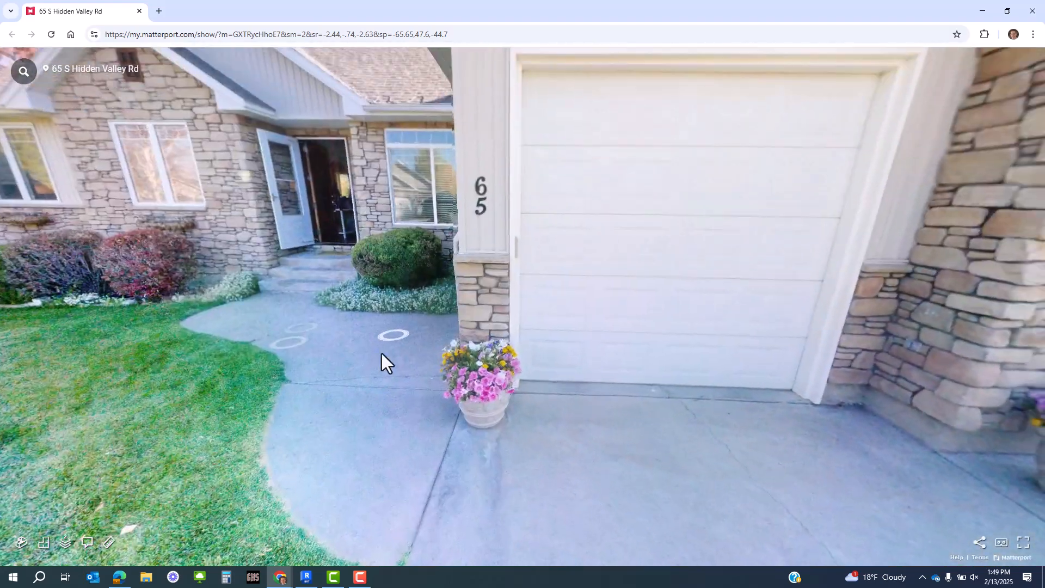
- Move up to the garage doors and front door, then return to the Revit plan
left_click(381, 356)
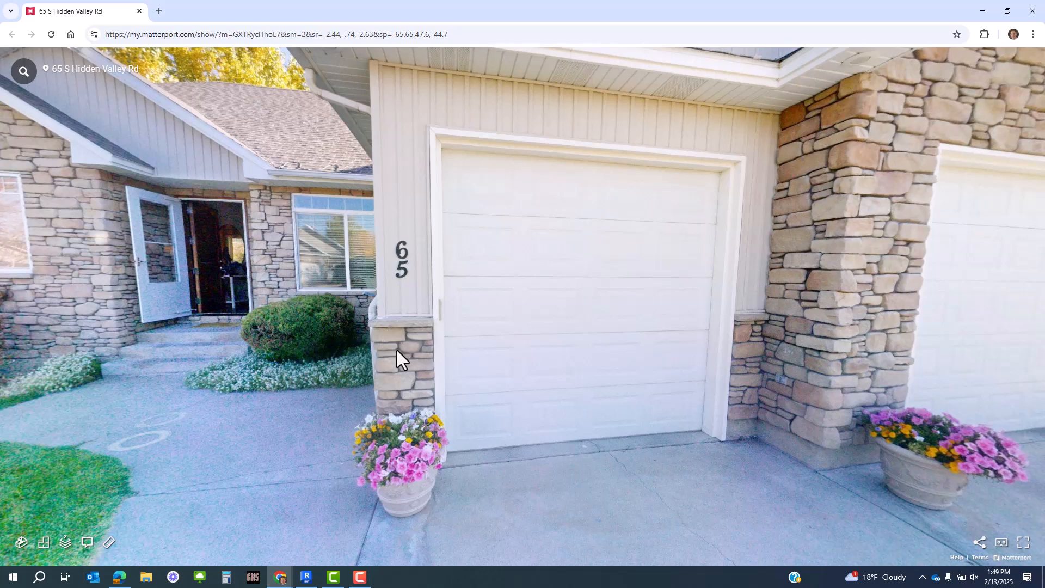
left_click(787, 221)
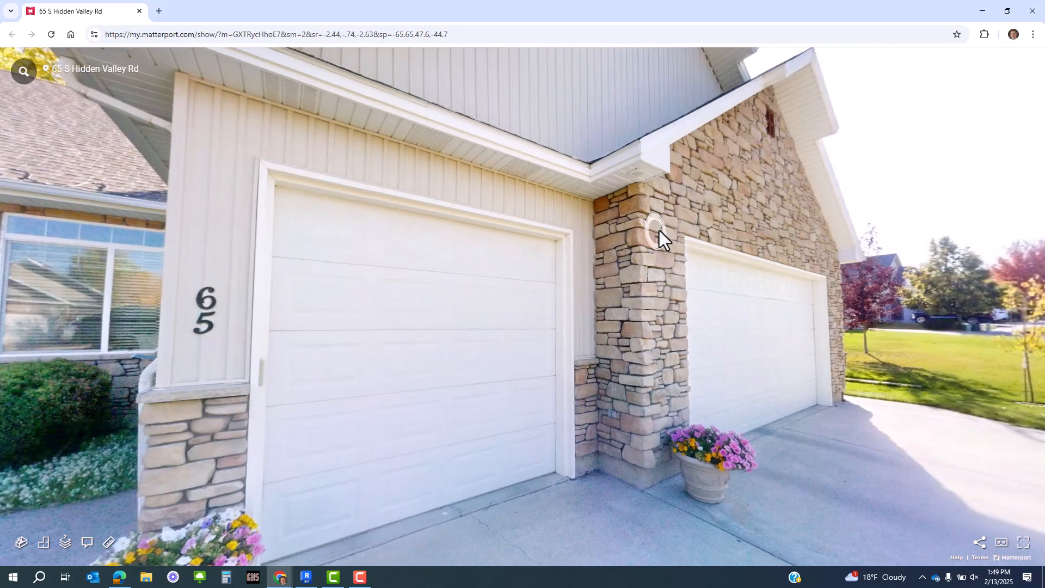
left_click(329, 375)
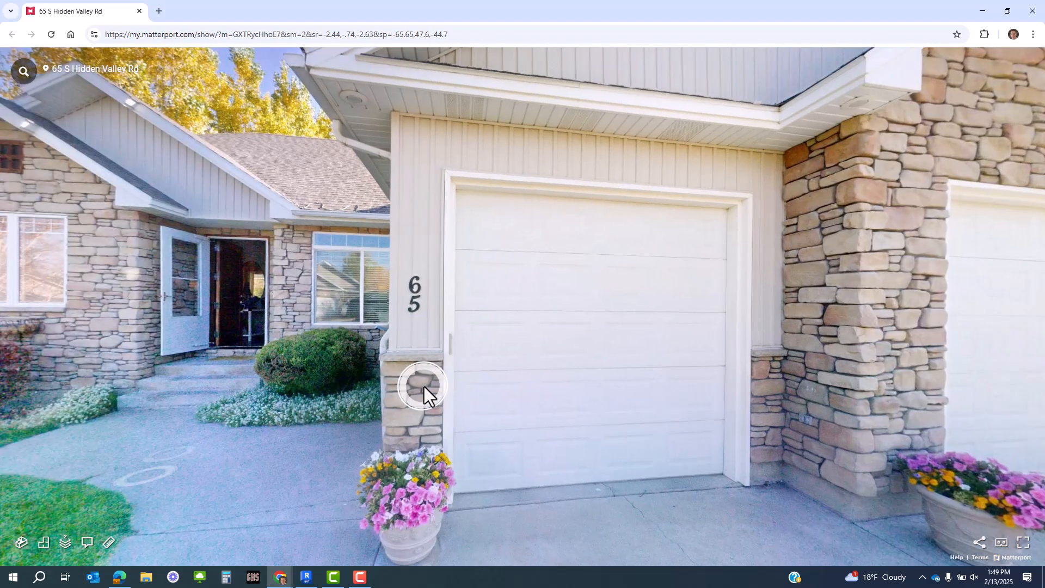
left_click(169, 460)
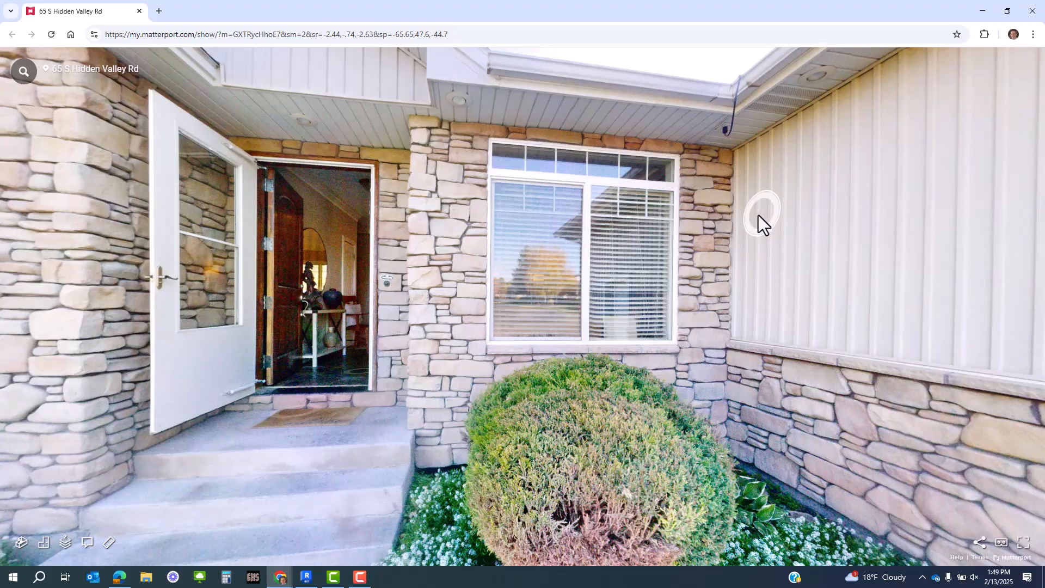
key("alt+Tab")
middle_click_drag(667, 259, 501, 79)
scroll(377, 259, "up", 3)
middle_click_drag(418, 316, 416, 431)
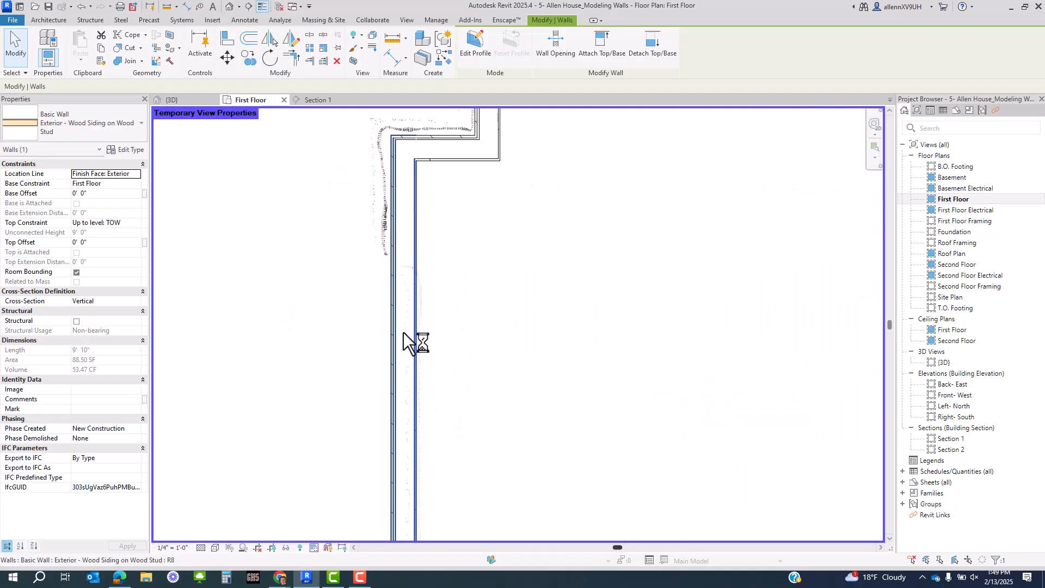
scroll(406, 249, "up", 2)
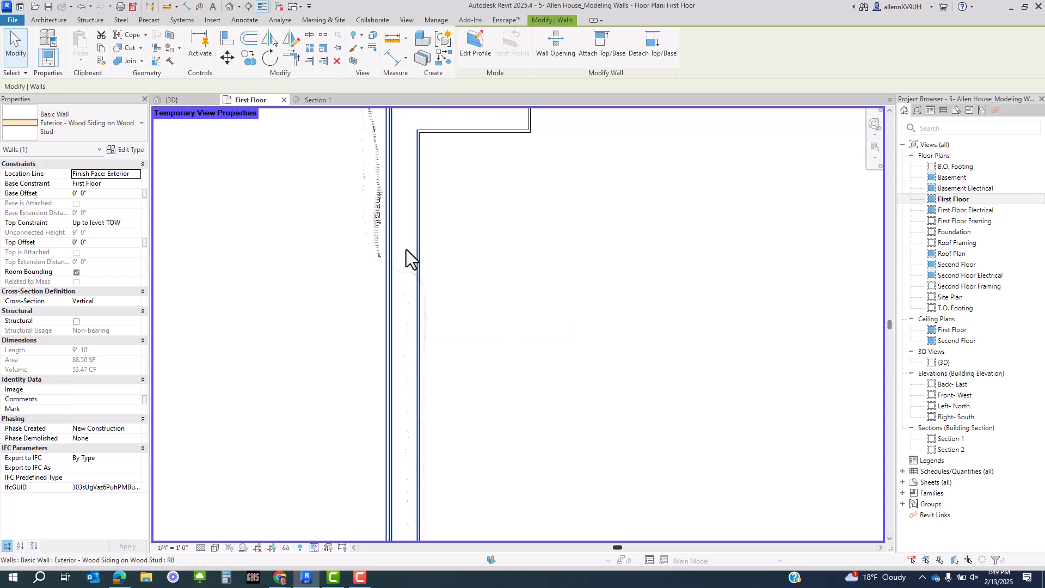
left_click(388, 328)
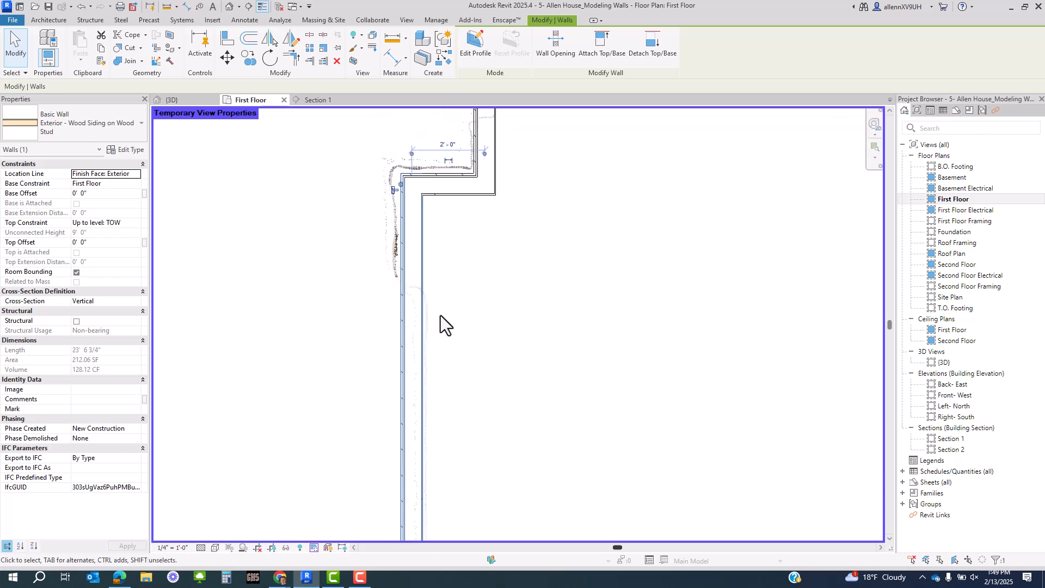
scroll(450, 288, "down", 3)
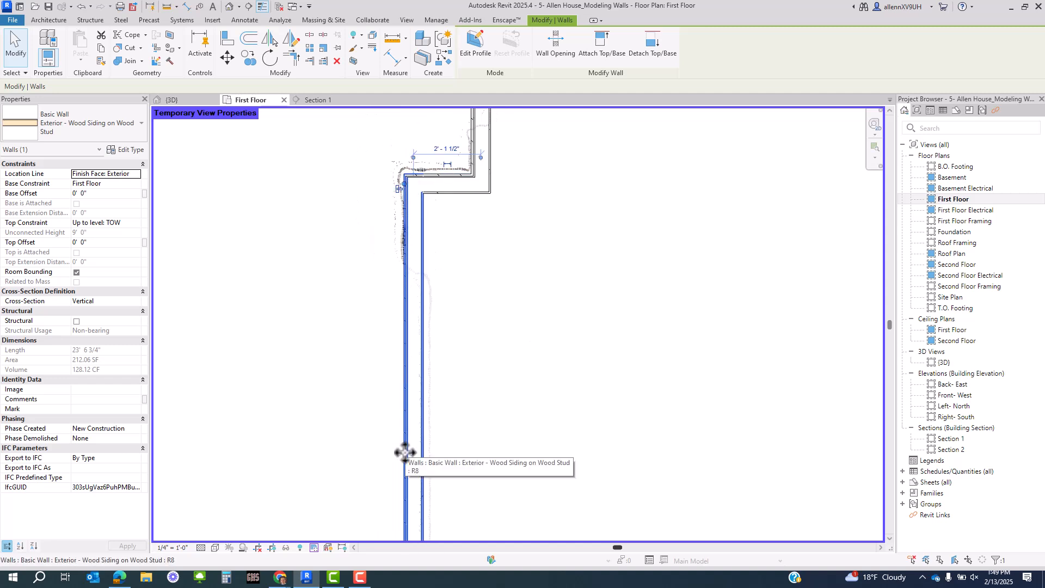
middle_click_drag(402, 458, 381, 350)
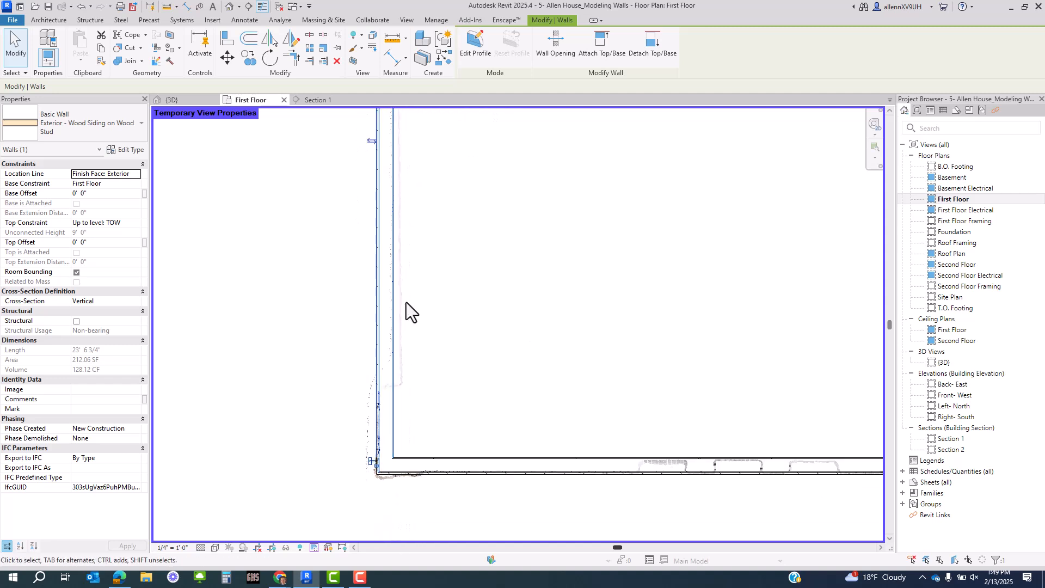
middle_click_drag(445, 356, 446, 368)
left_click(420, 406)
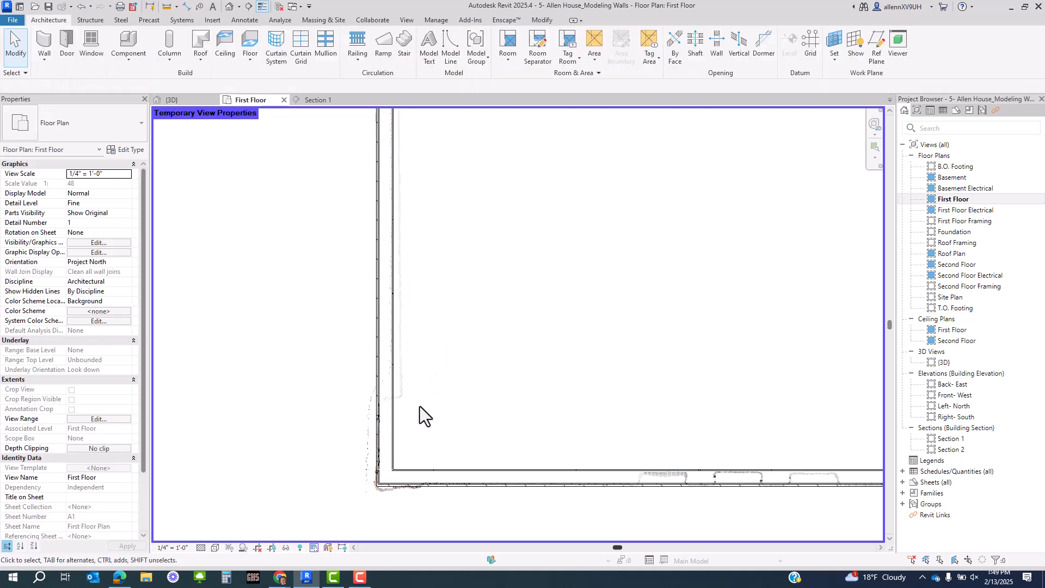
middle_click_drag(434, 432, 409, 459)
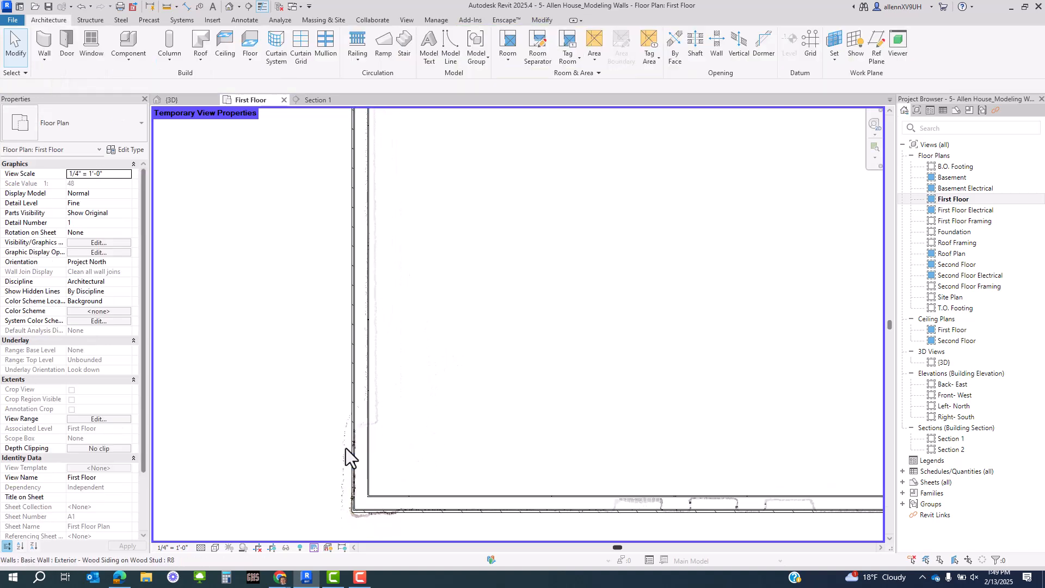
scroll(345, 448, "up", 3)
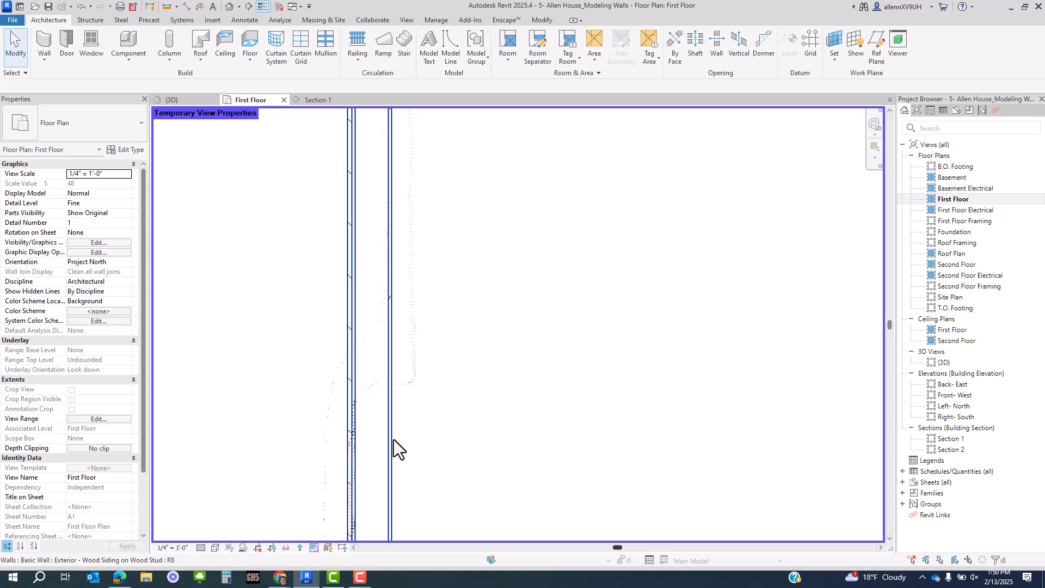
left_click(393, 440)
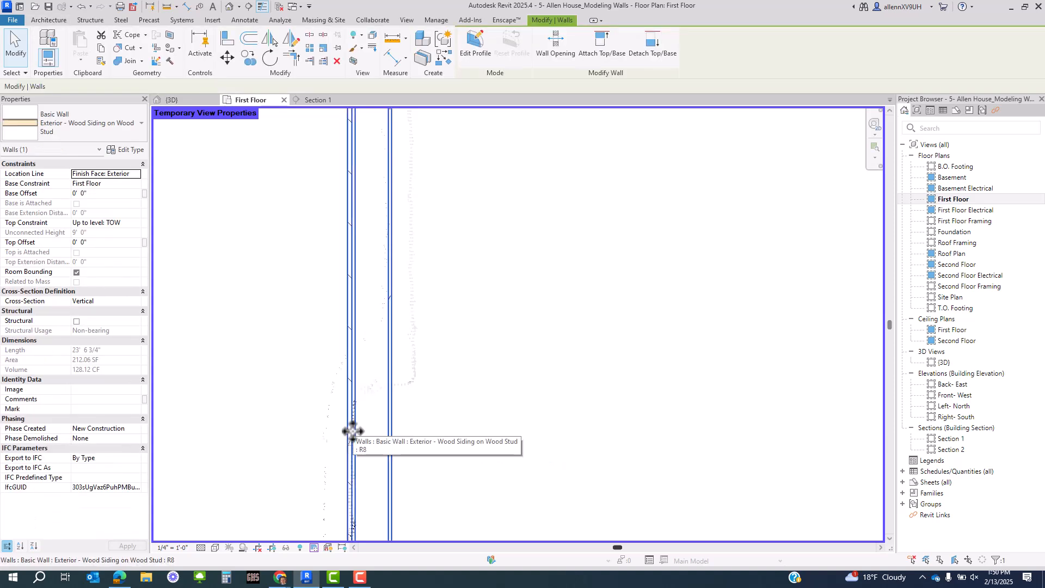
scroll(362, 425, "down", 2)
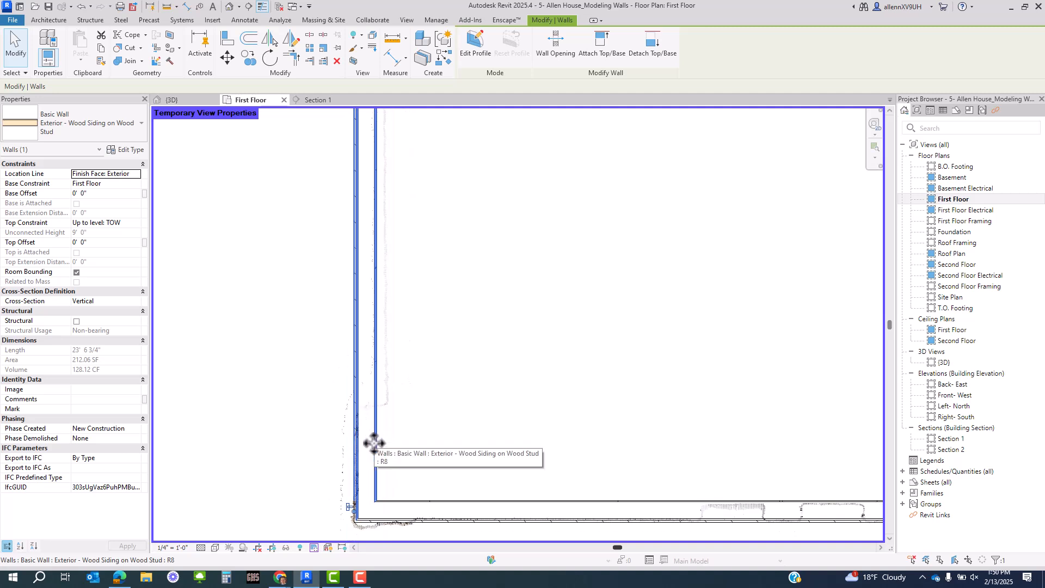
scroll(374, 437, "down", 2)
middle_click_drag(641, 457, 331, 473)
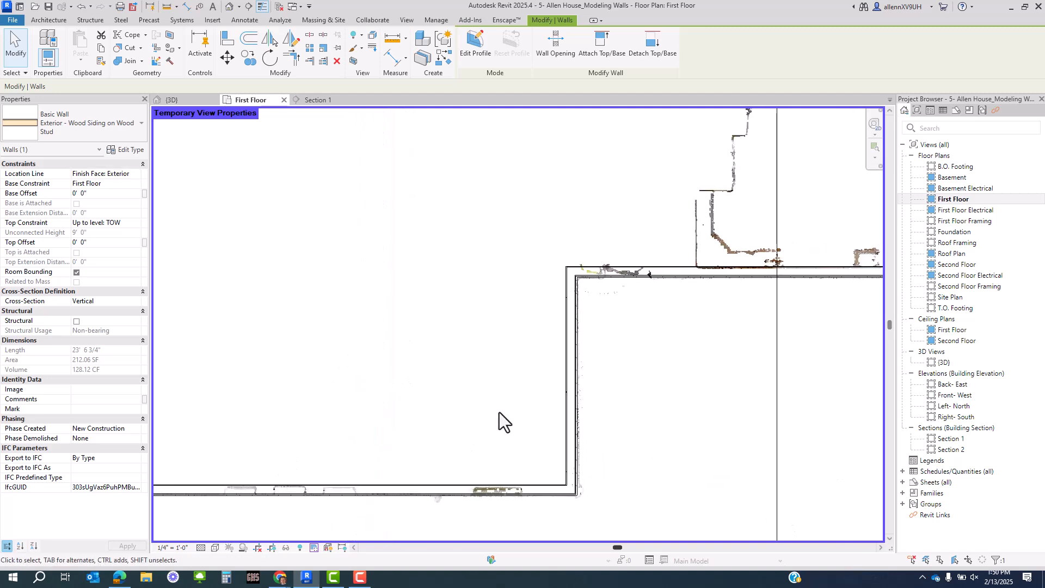
scroll(599, 332, "up", 4)
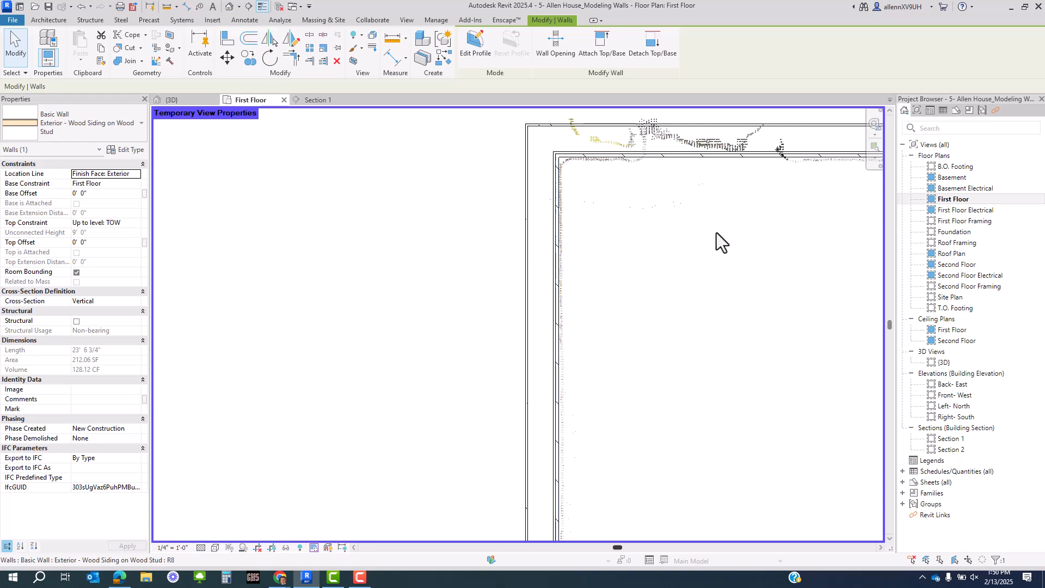
middle_click_drag(828, 210, 299, 380)
middle_click_drag(816, 348, 408, 383)
middle_click_drag(804, 315, 583, 513)
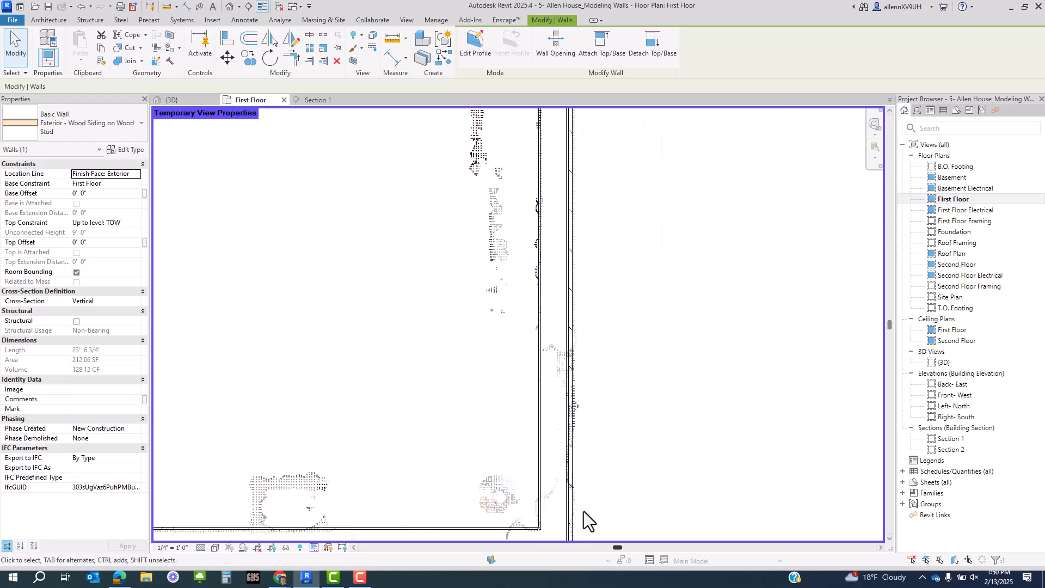
scroll(609, 385, "down", 2)
middle_click_drag(651, 245, 560, 404)
scroll(577, 295, "up", 3)
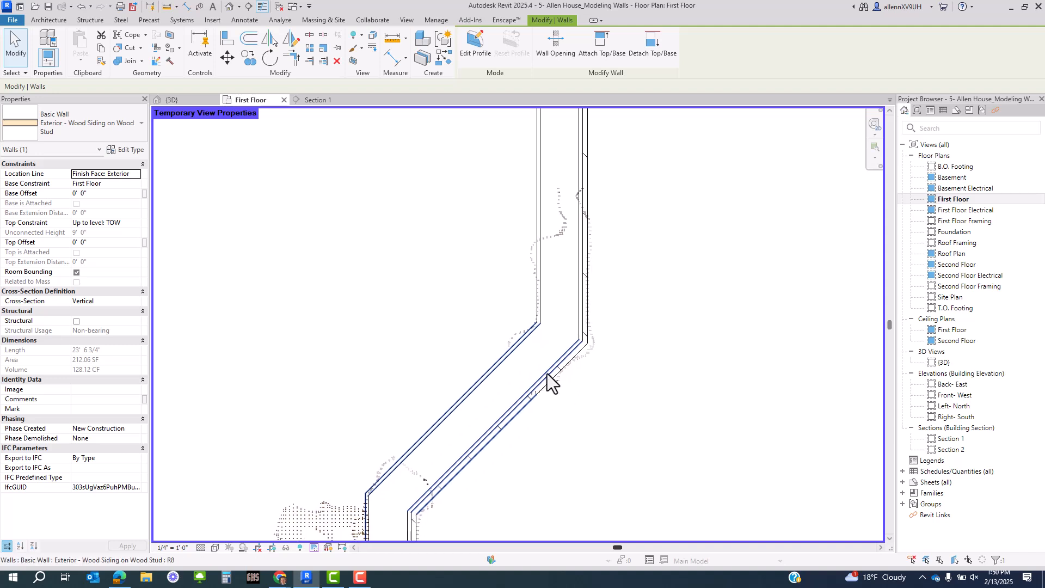
middle_click_drag(607, 203, 541, 390)
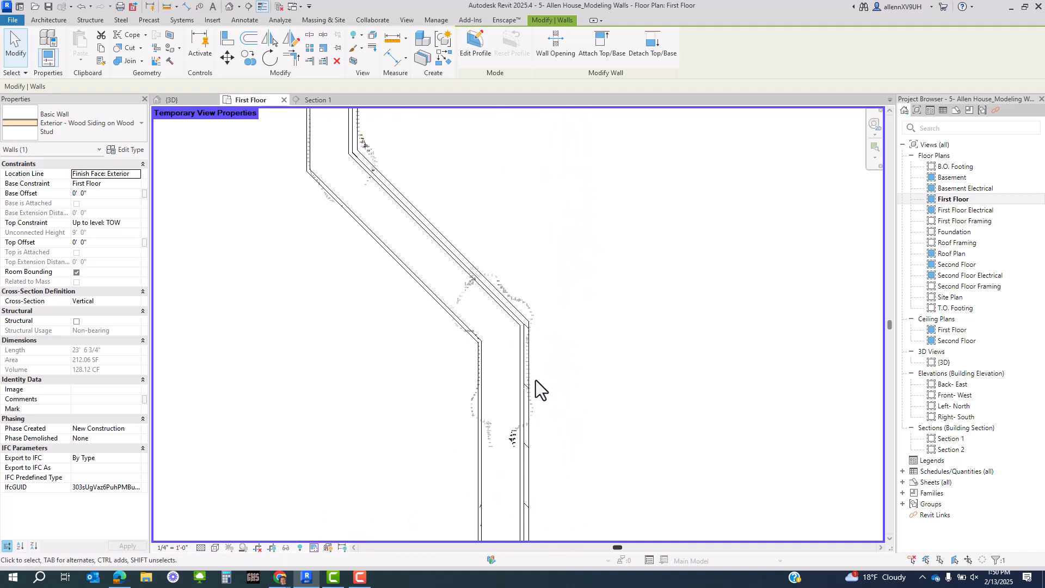
middle_click_drag(452, 405, 508, 483)
middle_click_drag(506, 272, 527, 474)
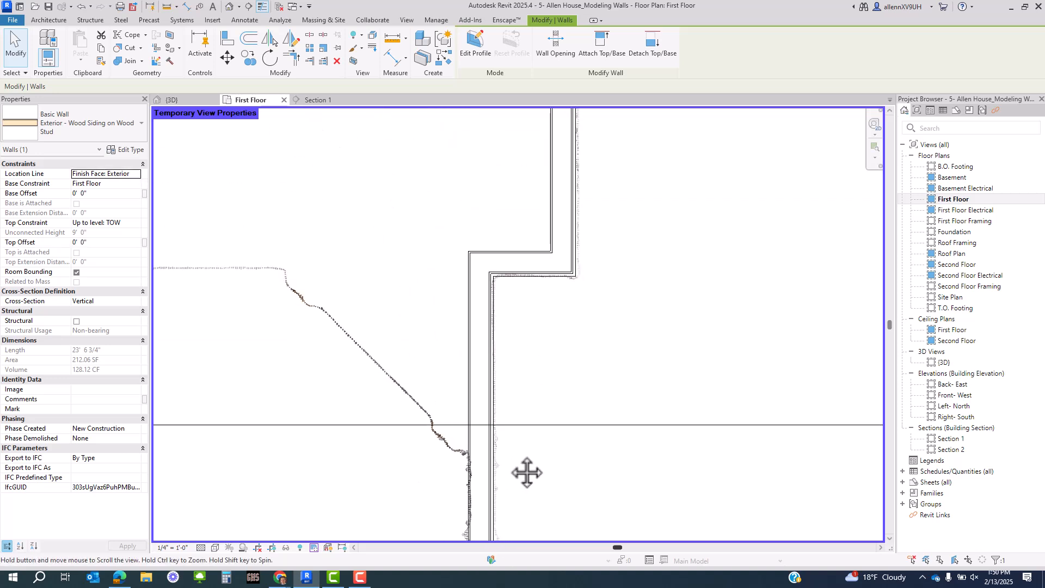
scroll(500, 315, "up", 3)
left_click(479, 289)
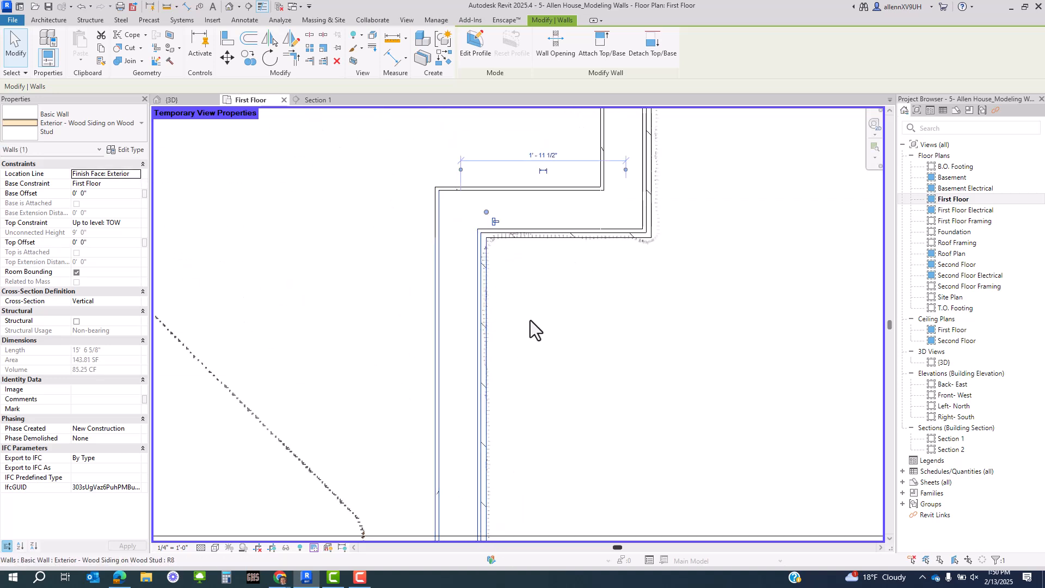
scroll(531, 324, "up", 2)
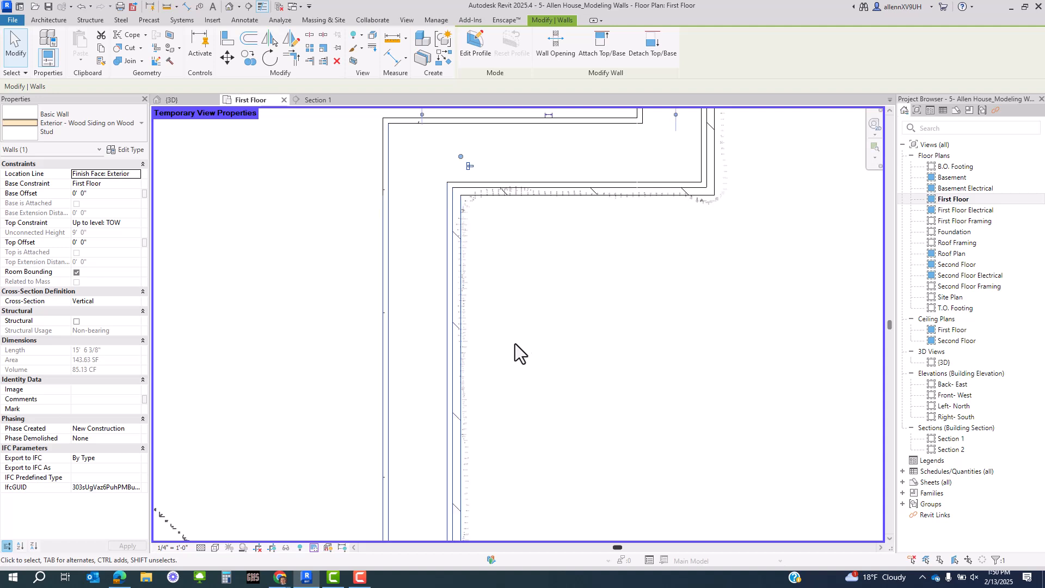
scroll(515, 348, "down", 2)
middle_click_drag(685, 281, 647, 491)
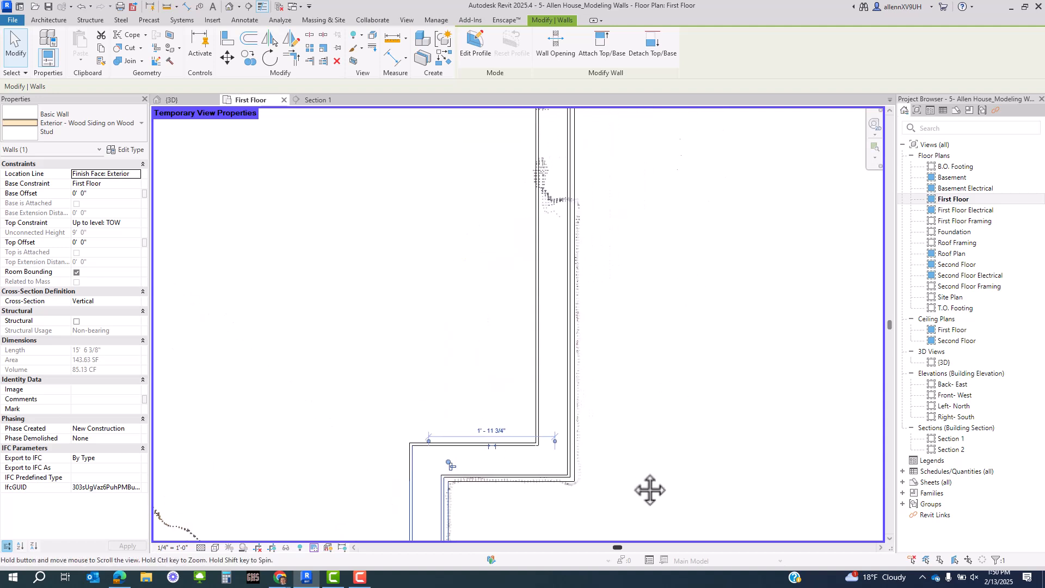
left_click(576, 295)
scroll(605, 309, "up", 2)
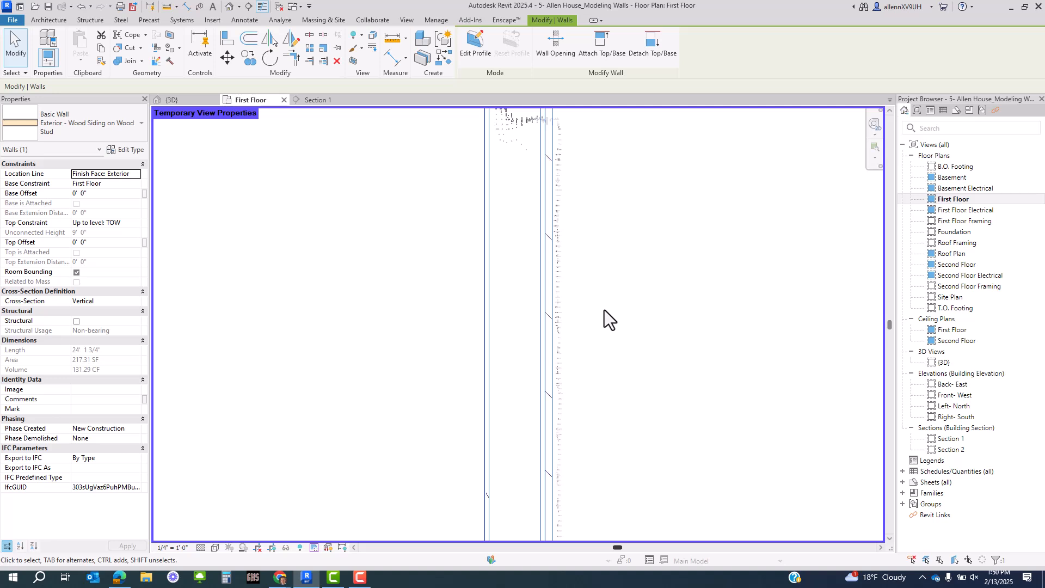
scroll(608, 406, "down", 5)
middle_click_drag(551, 280, 606, 517)
middle_click_drag(489, 418, 720, 361)
scroll(720, 361, "down", 2)
left_click(539, 434)
middle_click_drag(533, 437, 607, 307)
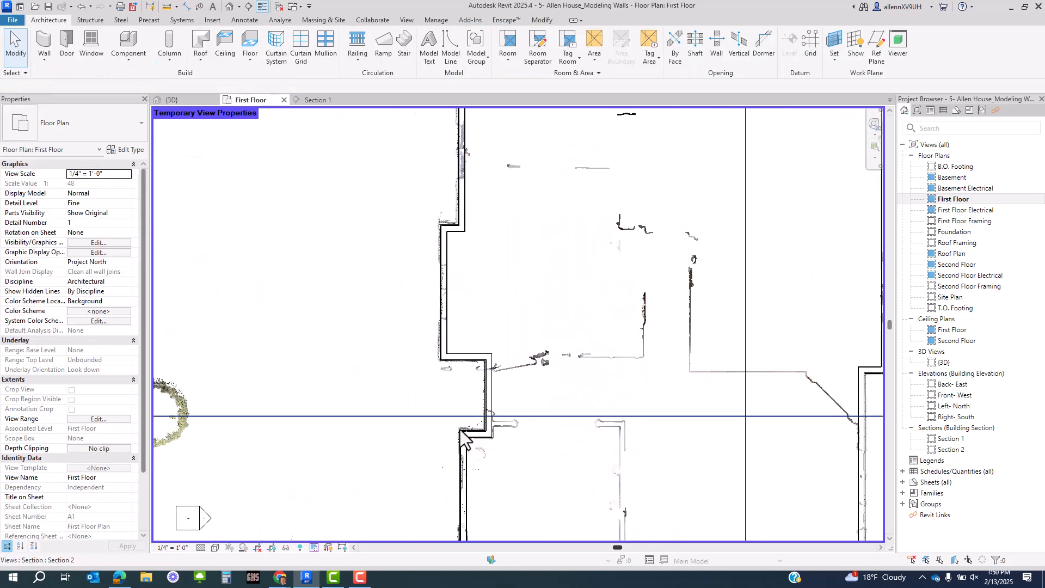
- Pan and zoom around the First Floor plan to check the walls against the point cloud
middle_click_drag(461, 435, 487, 349)
middle_click_drag(590, 482, 559, 398)
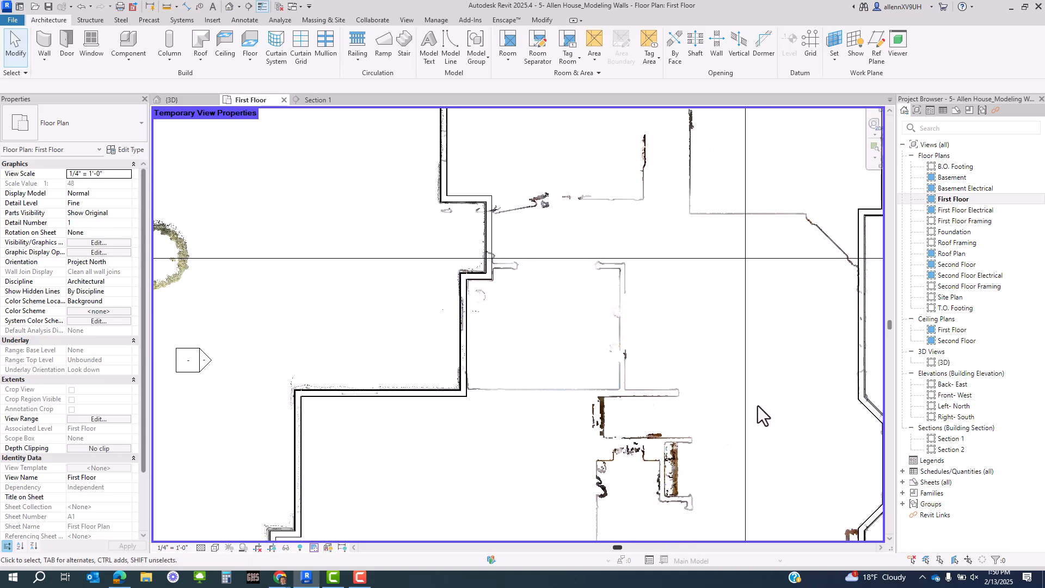
middle_click_drag(758, 406, 650, 342)
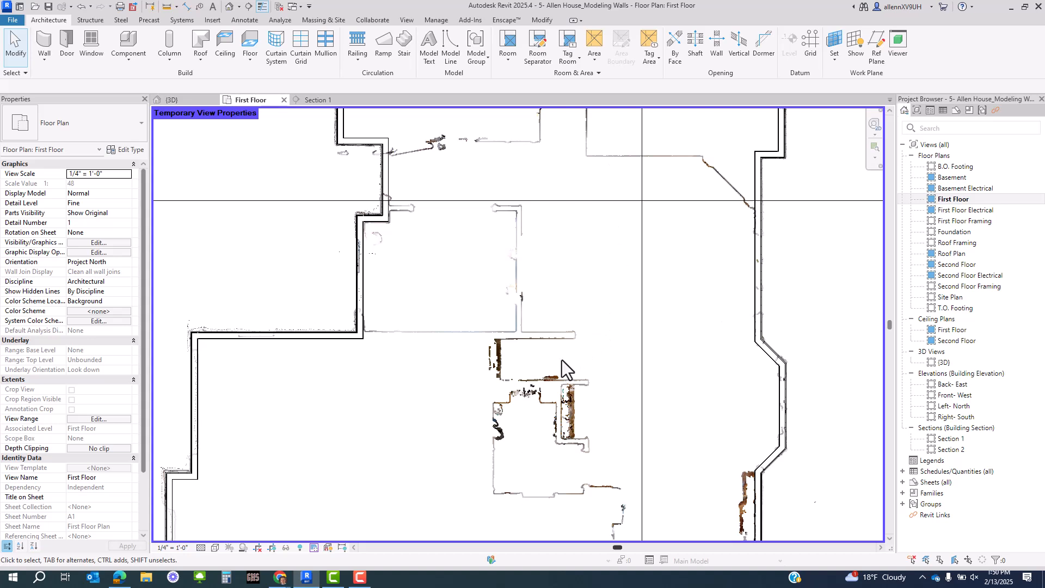
middle_click_drag(520, 283, 515, 435)
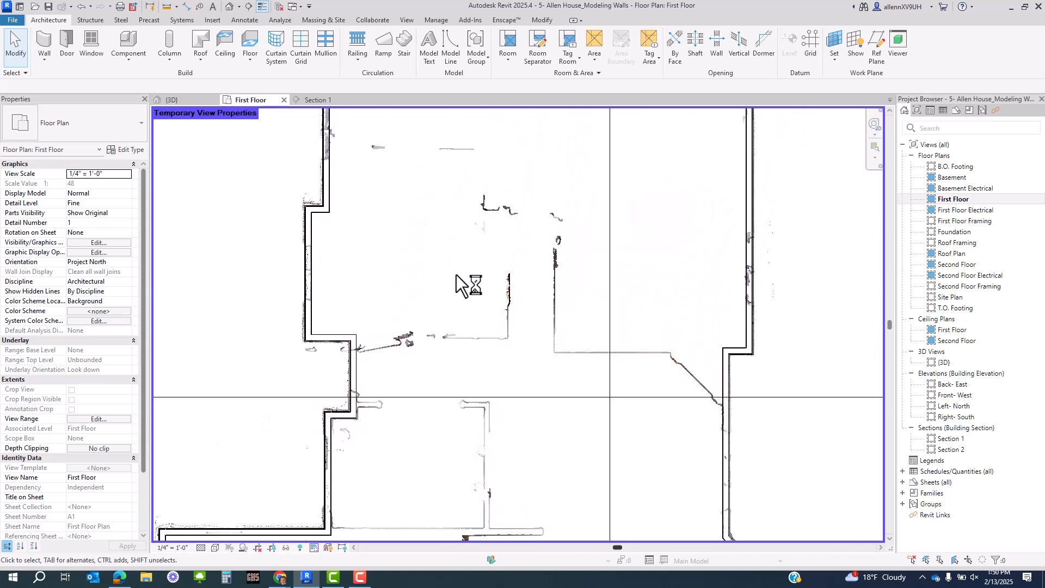
scroll(456, 275, "up", 2)
middle_click_drag(457, 327, 461, 372)
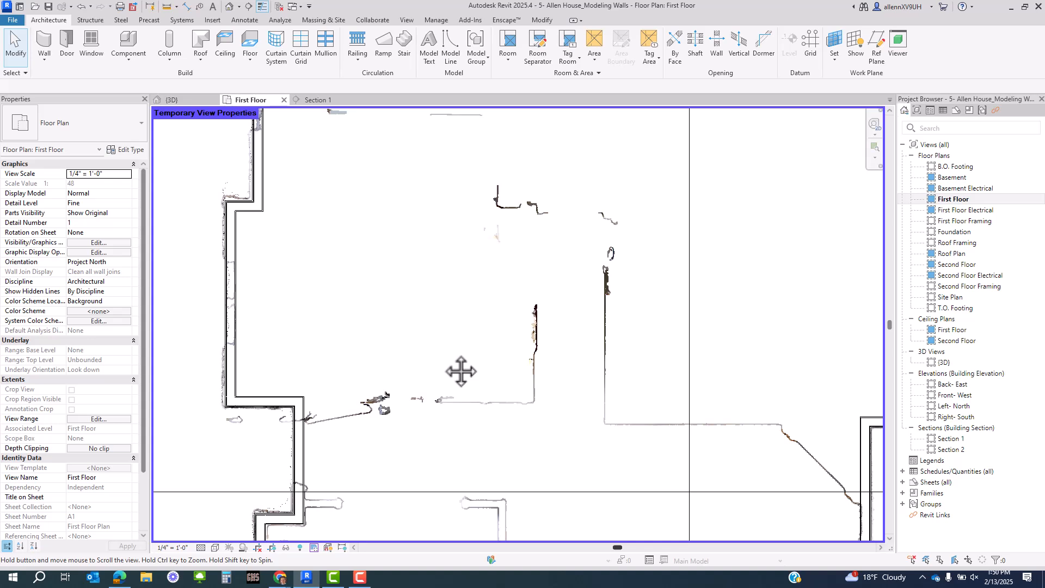
scroll(332, 342, "down", 2)
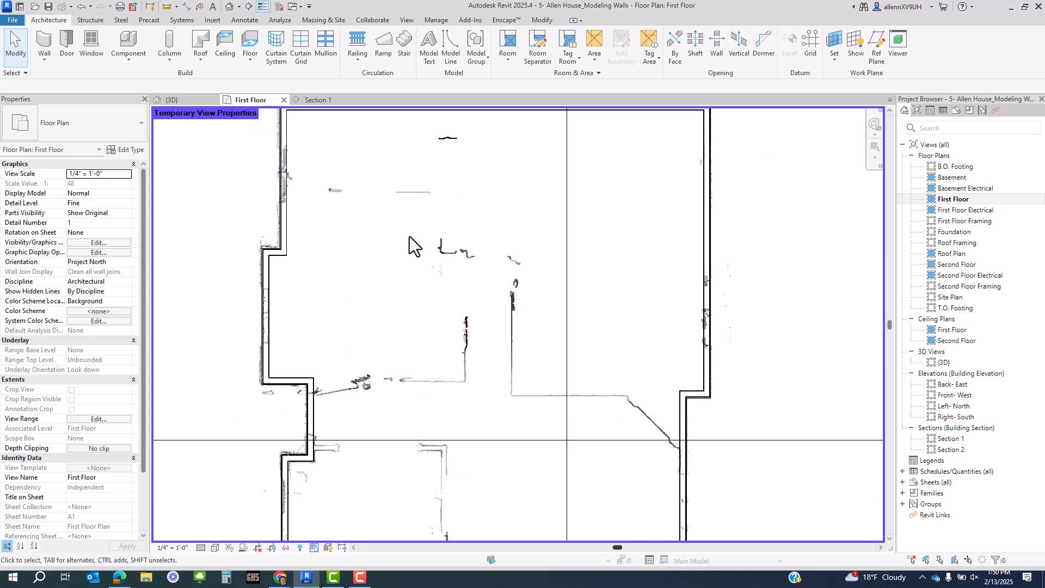
middle_click_drag(409, 236, 472, 281)
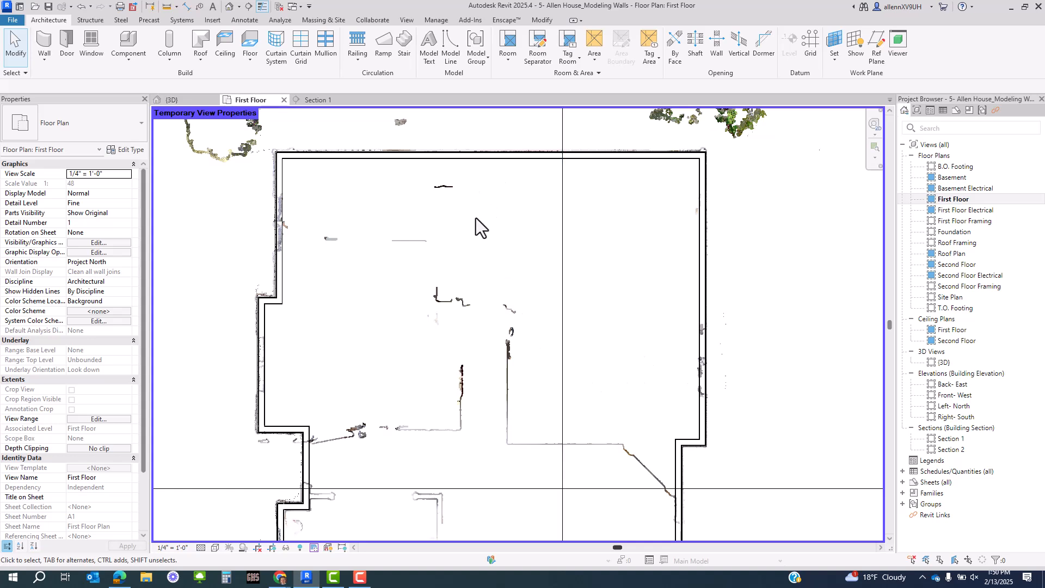
scroll(547, 375, "up", 1)
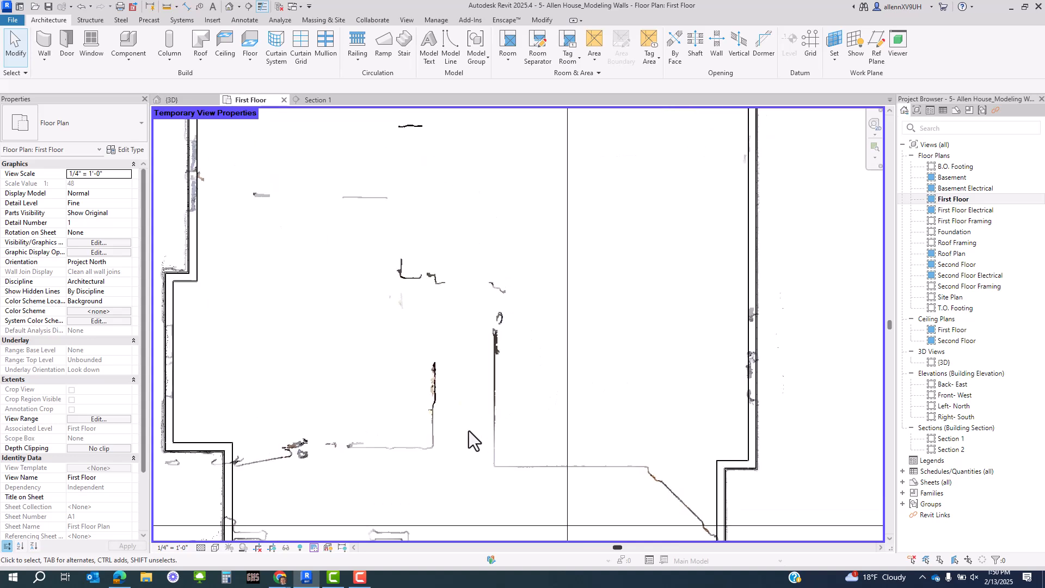
middle_click_drag(468, 435, 486, 413)
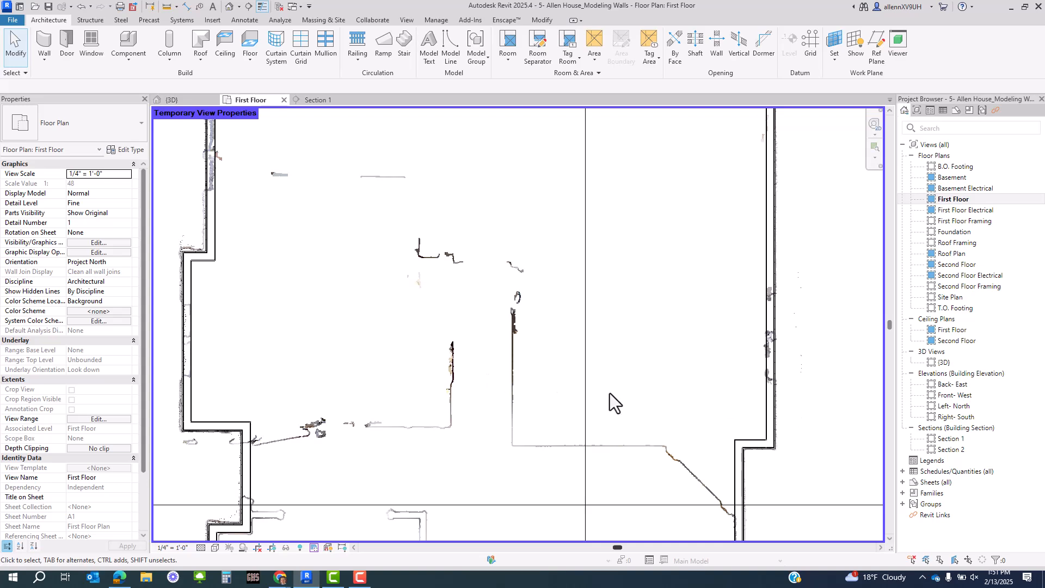
- Turn off the Scan Mid temporary view and look around the full-colour point cloud
left_click(315, 547)
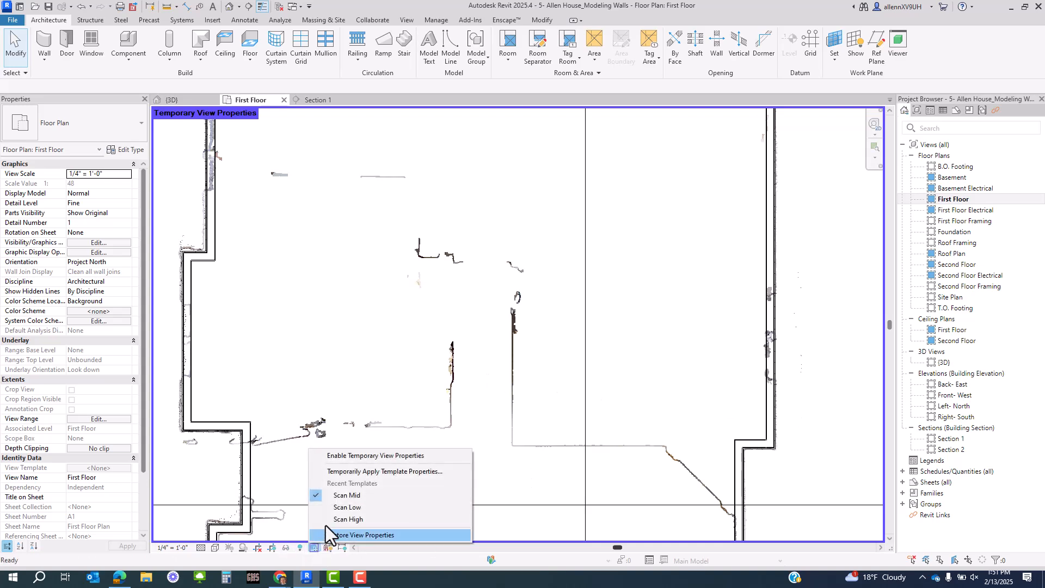
left_click(342, 498)
scroll(501, 289, "up", 5)
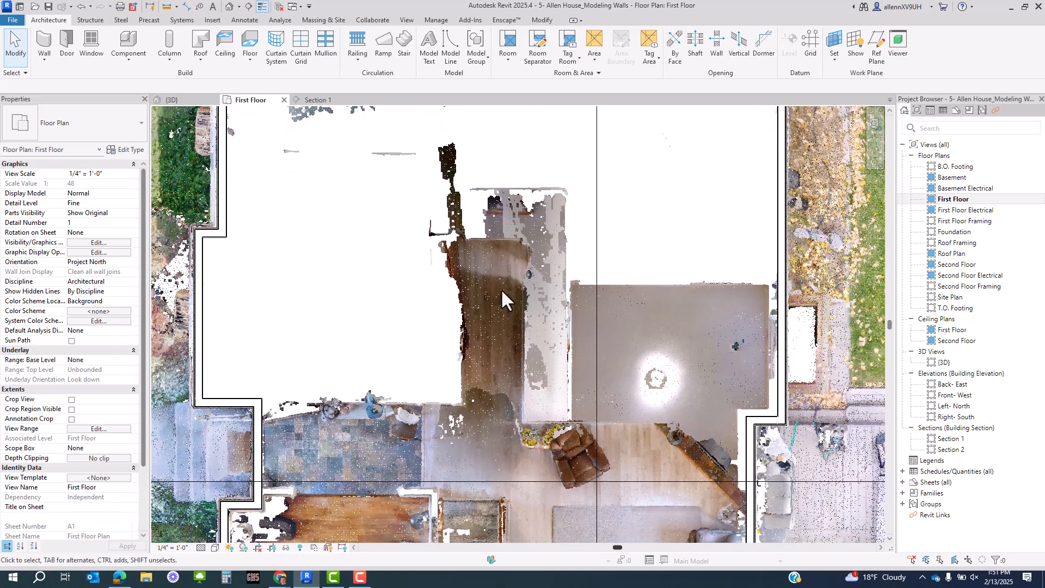
middle_click_drag(473, 299, 515, 296)
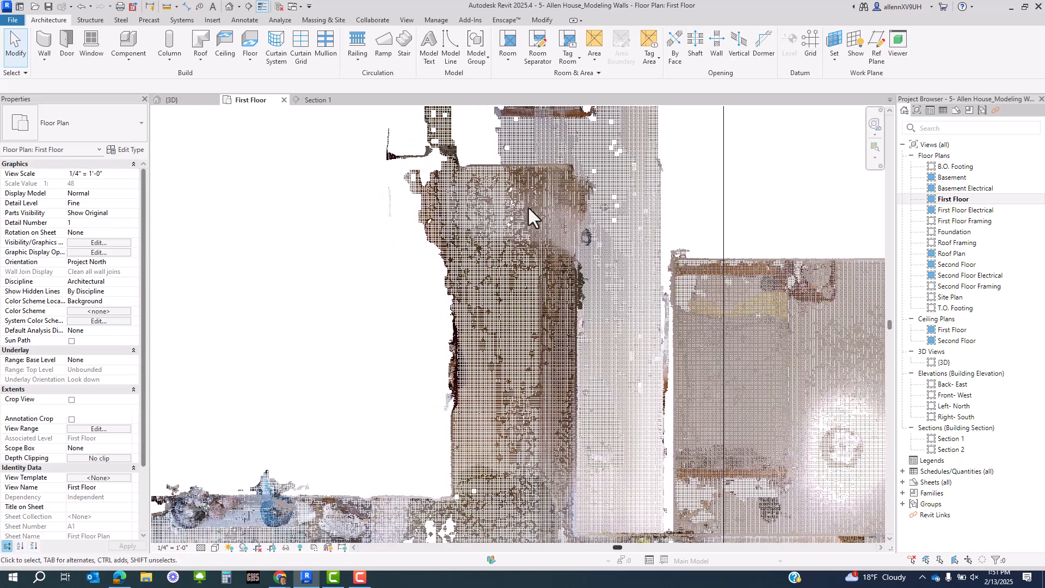
scroll(559, 223, "down", 2)
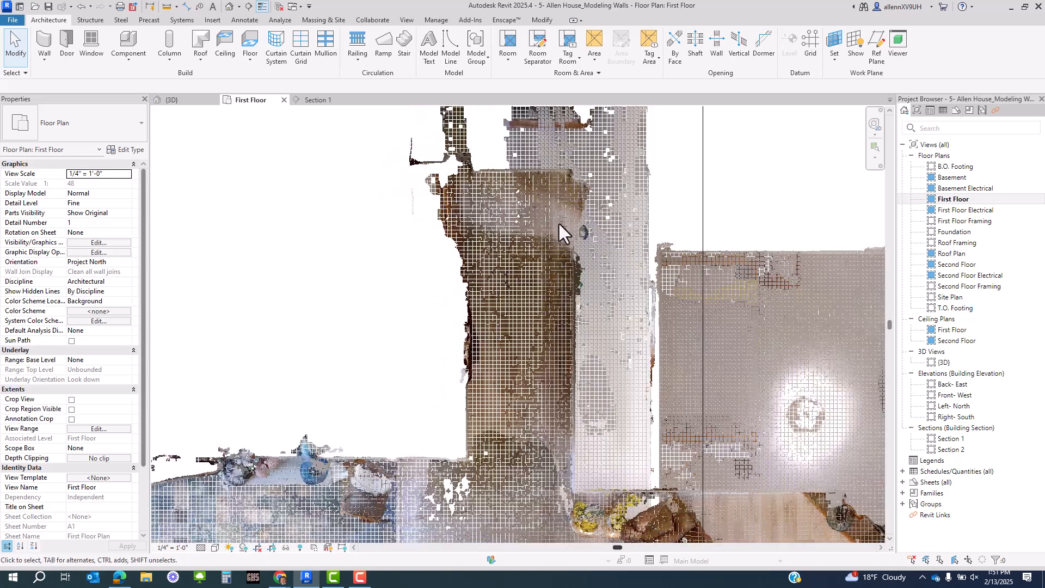
middle_click_drag(578, 252, 560, 298)
scroll(560, 298, "up", 2)
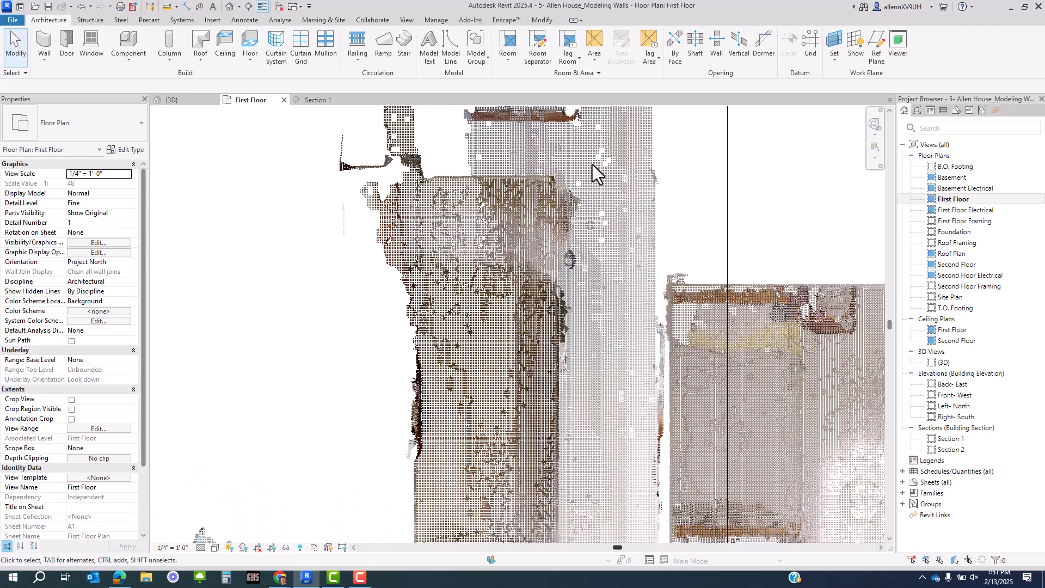
scroll(642, 363, "down", 2)
middle_click_drag(643, 362, 580, 318)
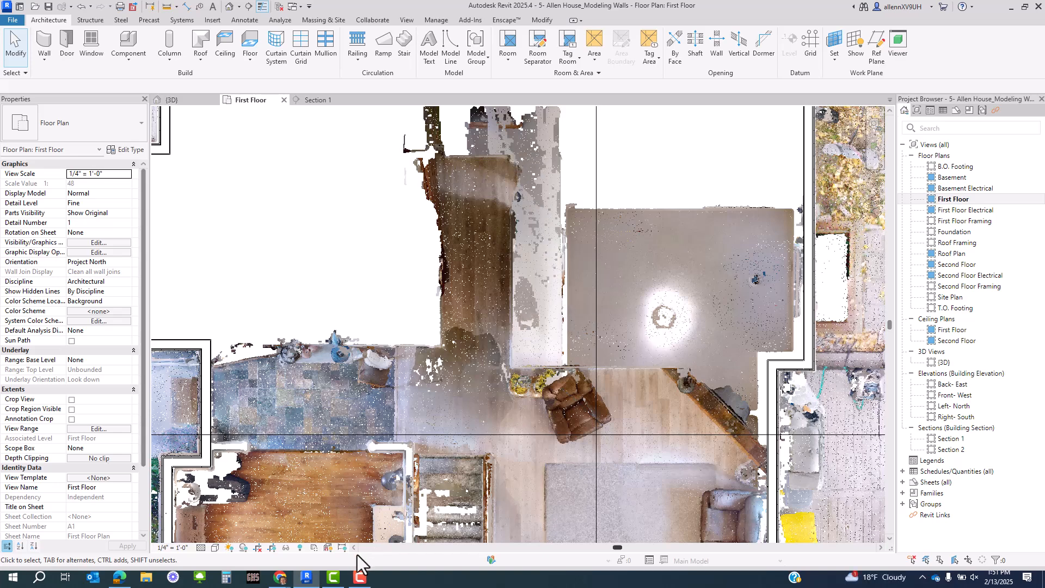
- Apply the Scan Low temporary view and zoom in on the left exterior wall and interior rooms
left_click(312, 547)
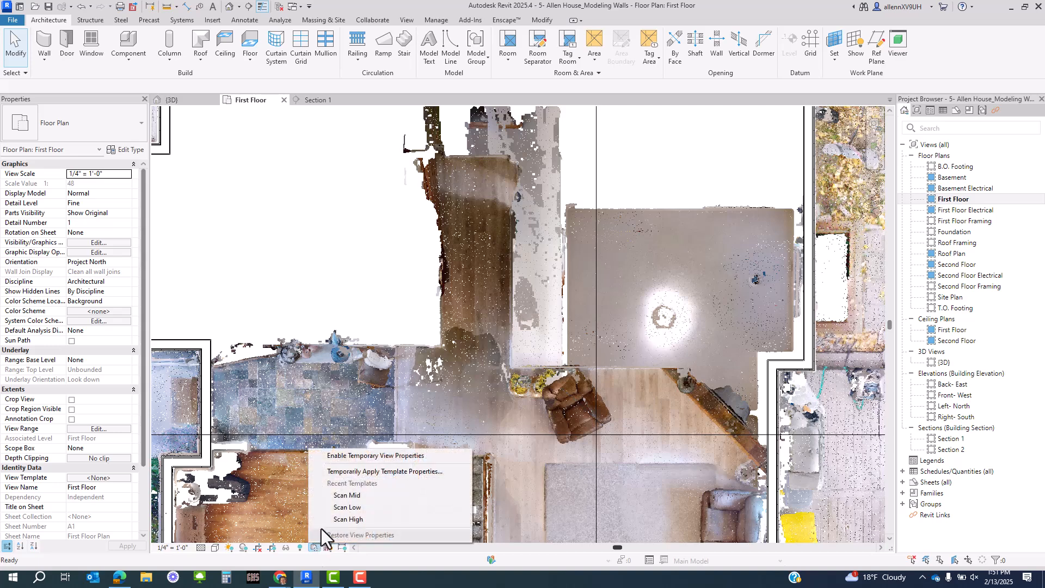
left_click(329, 510)
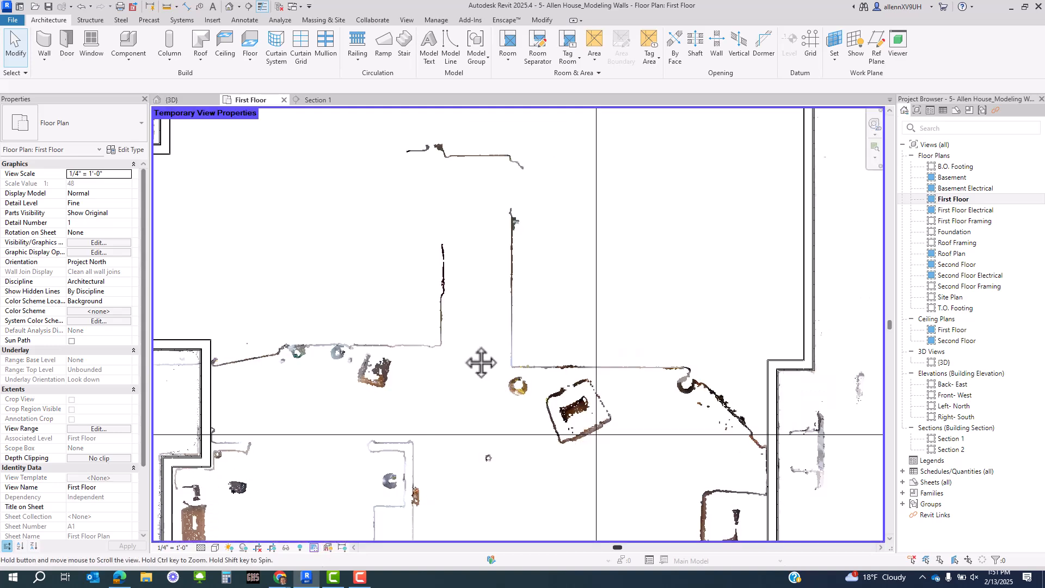
scroll(473, 304, "up", 5)
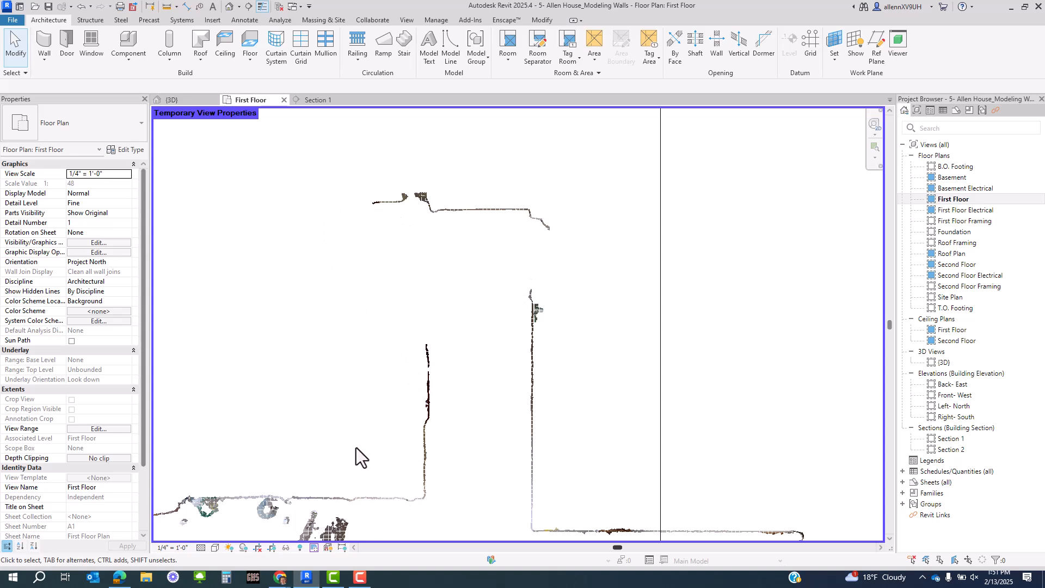
scroll(356, 448, "up", 5)
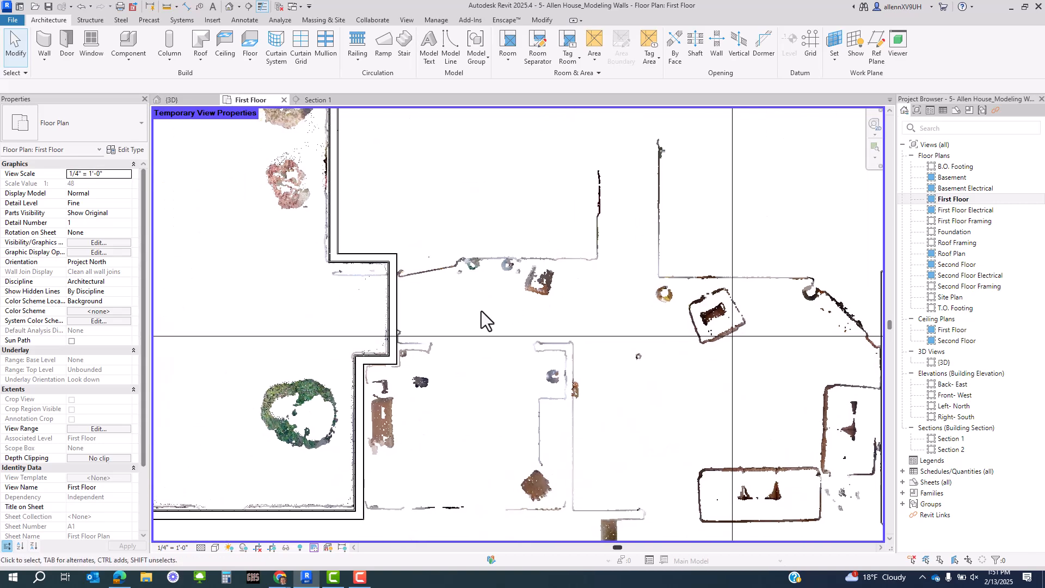
scroll(481, 311, "up", 2)
- Start the Wall tool with WA and choose the Interior - 4 1/2" Partition type
middle_click_drag(450, 308, 498, 415)
key("w")
key("a")
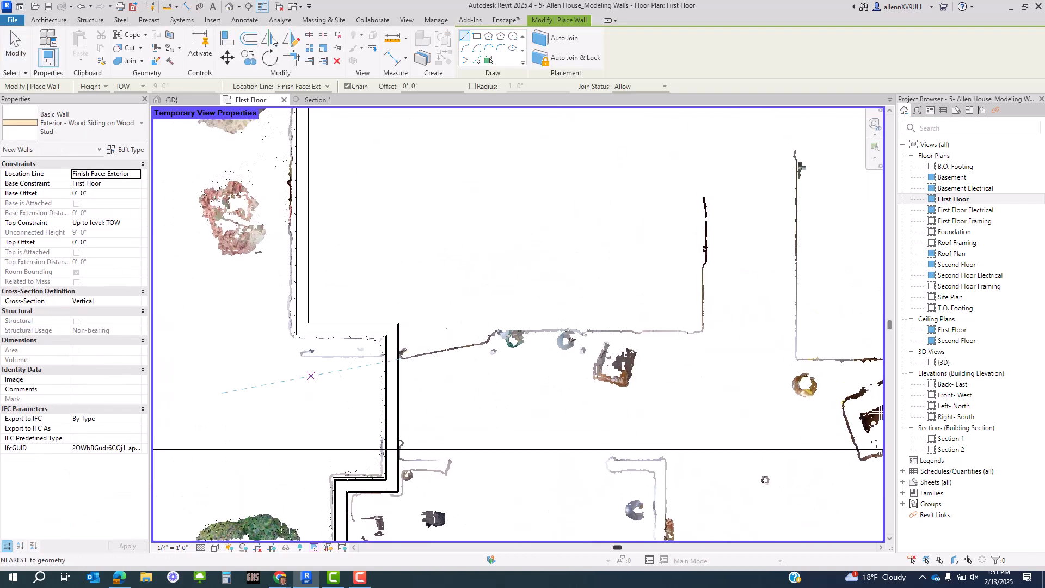
left_click(108, 131)
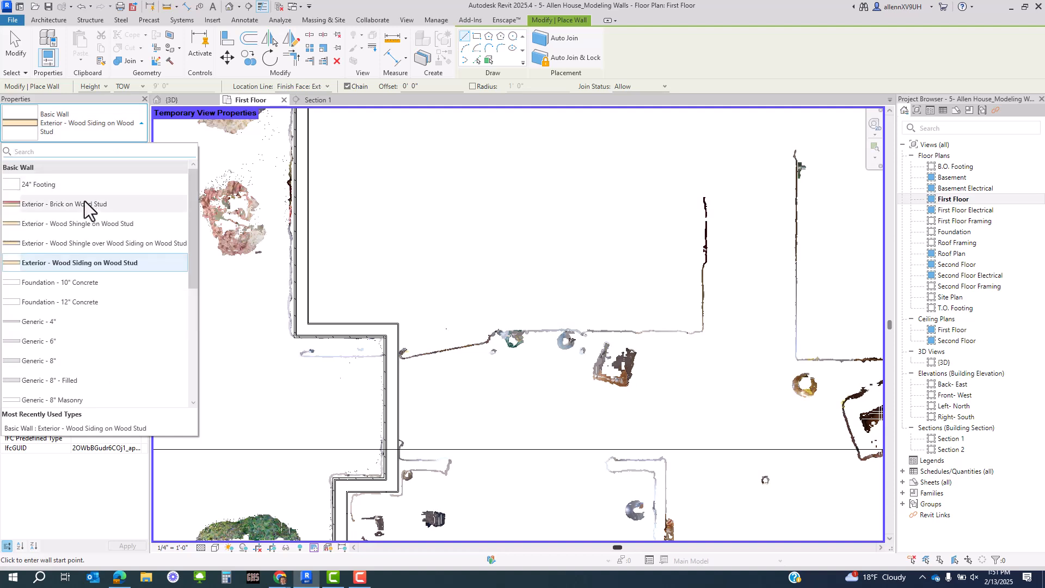
scroll(70, 318, "down", 5)
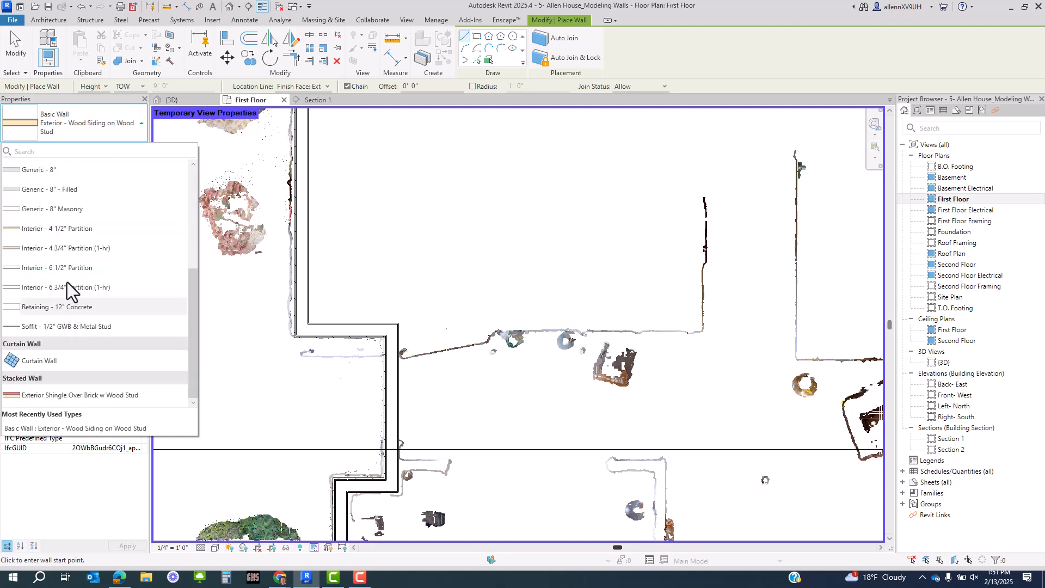
left_click(69, 234)
- Zoom to the exterior wall corner, cancel a trial wall, and bring up the Location Line choices
middle_click_drag(455, 299, 320, 327)
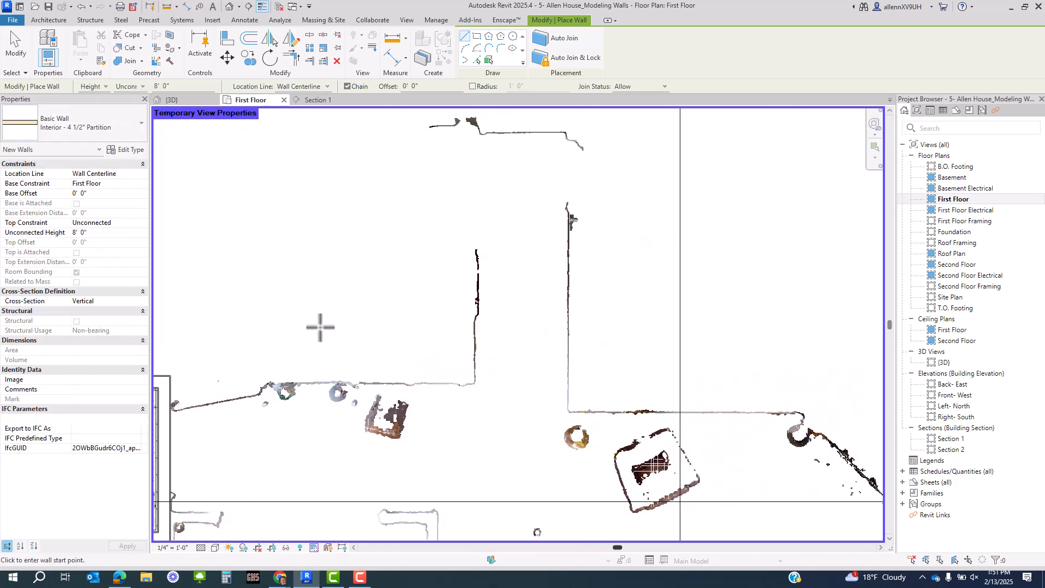
scroll(190, 396, "up", 3)
middle_click_drag(173, 389, 366, 386)
scroll(362, 384, "up", 2)
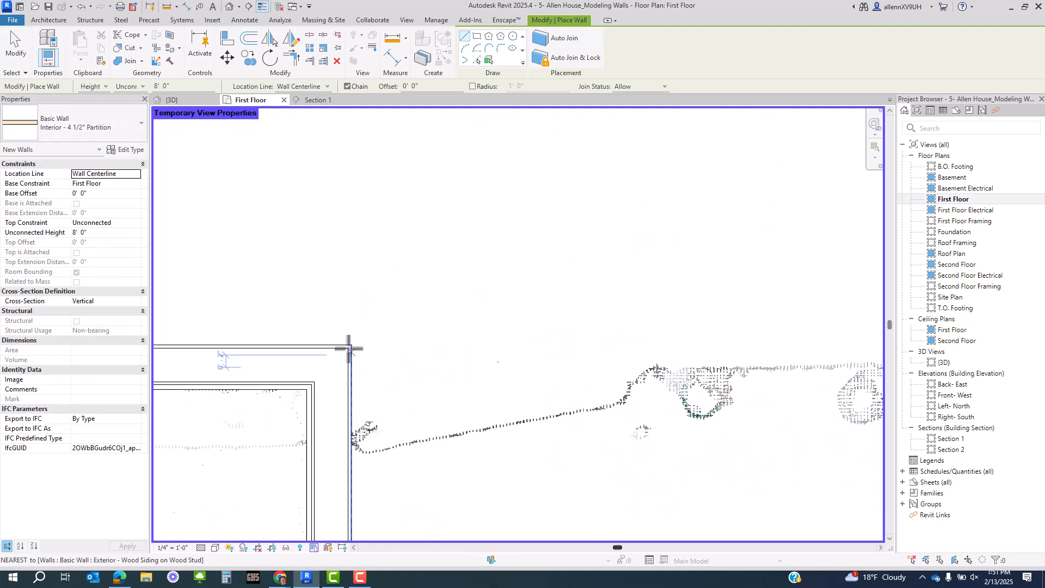
left_click(351, 344)
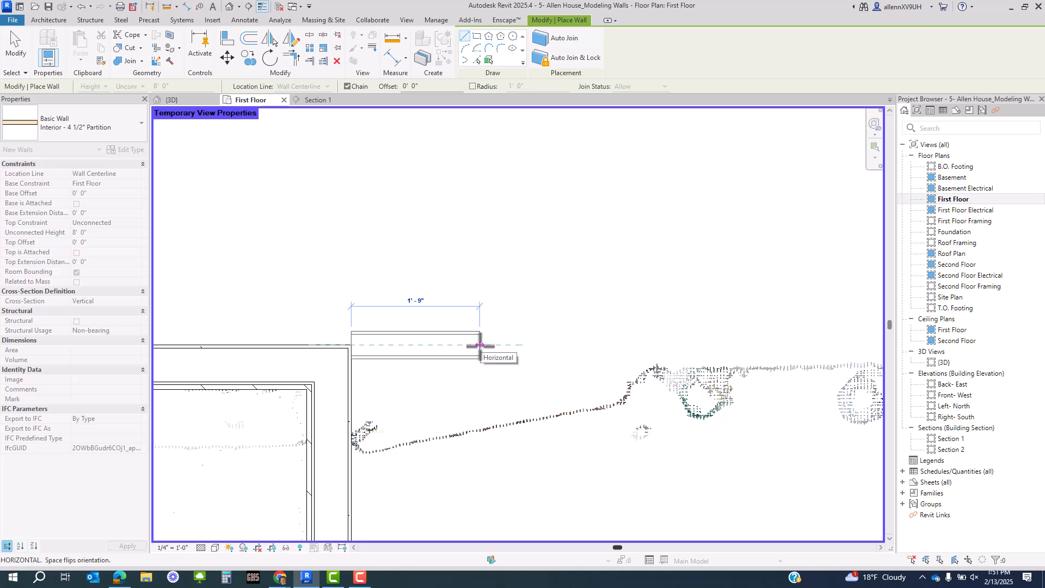
key("Escape")
left_click(298, 87)
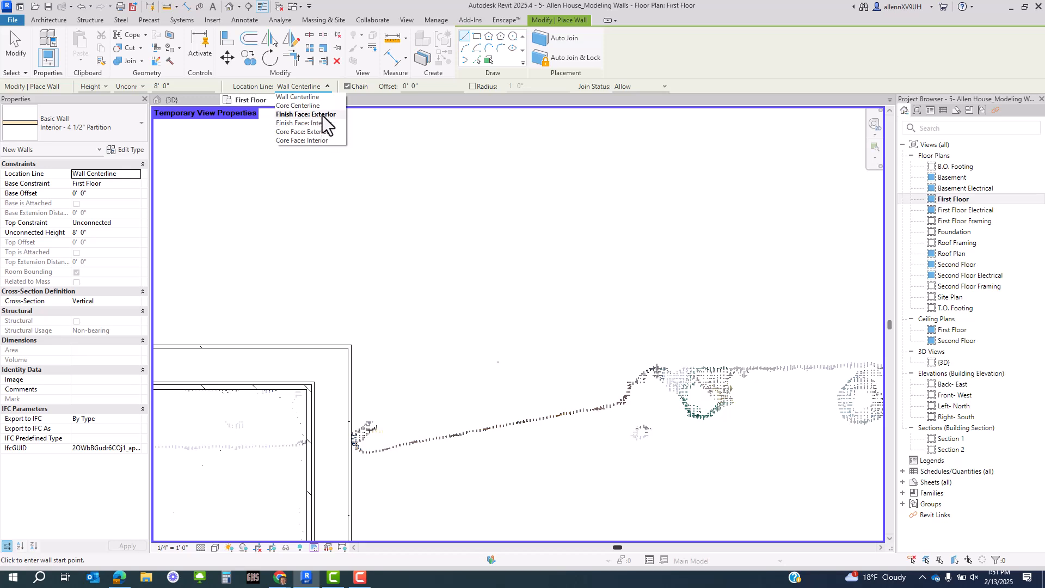
- With Finish Face: Interior, draw a flipped 12'-4" horizontal partition from the exterior corner
left_click(324, 123)
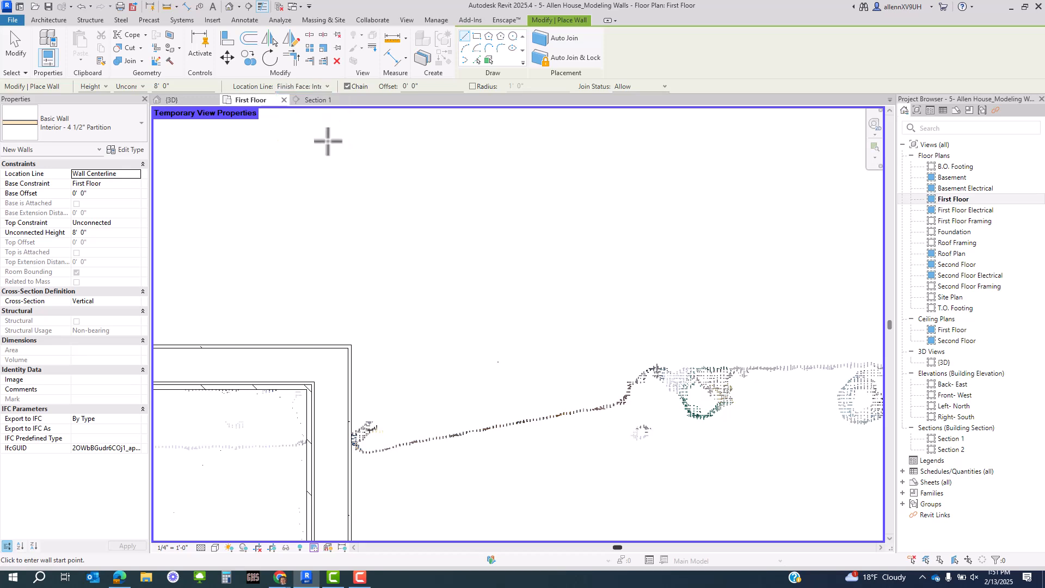
left_click(351, 345)
key("space")
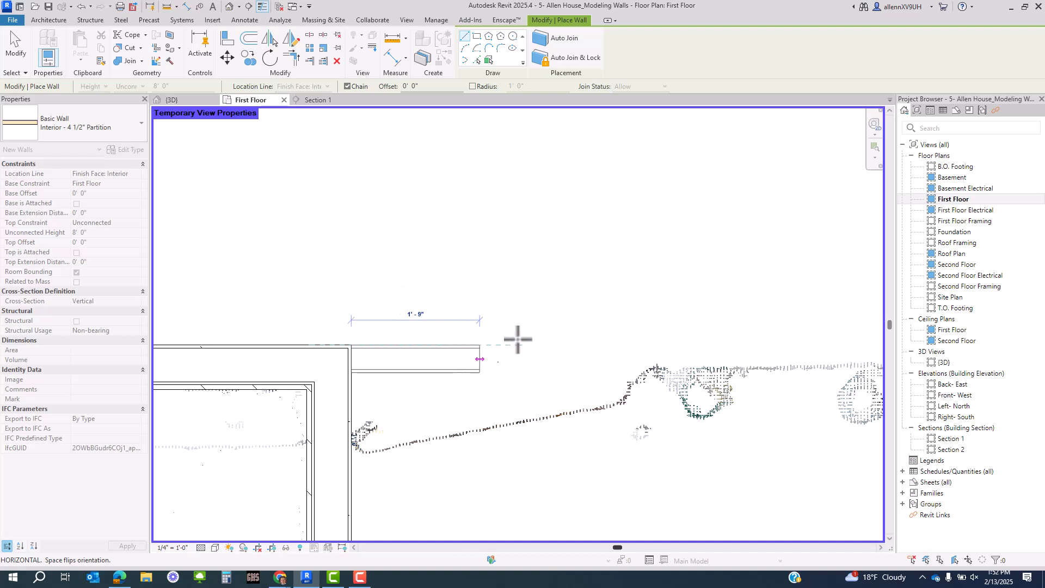
middle_click_drag(731, 360, 431, 357)
scroll(415, 338, "down", 2)
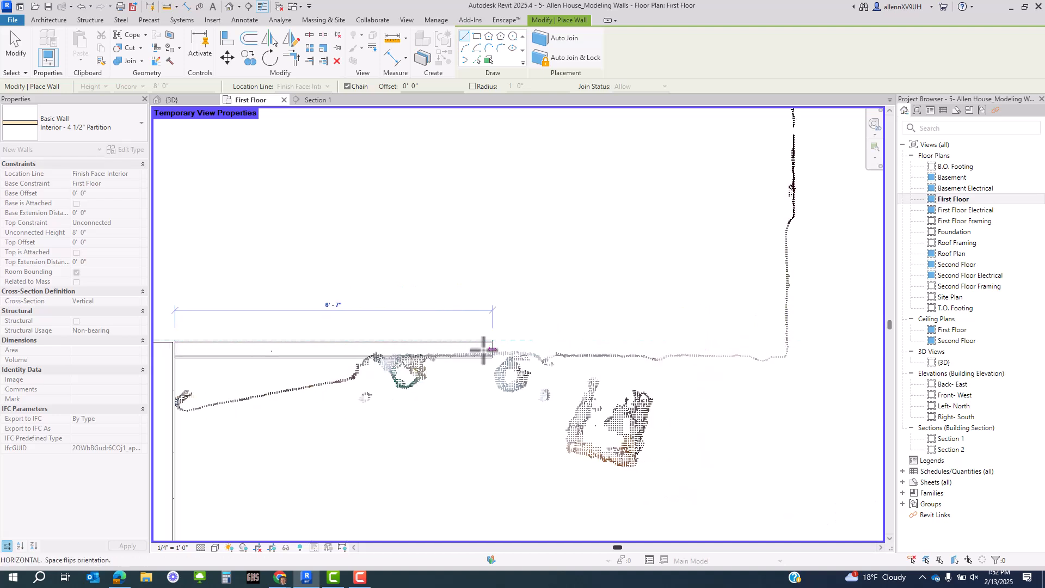
scroll(481, 349, "up", 2)
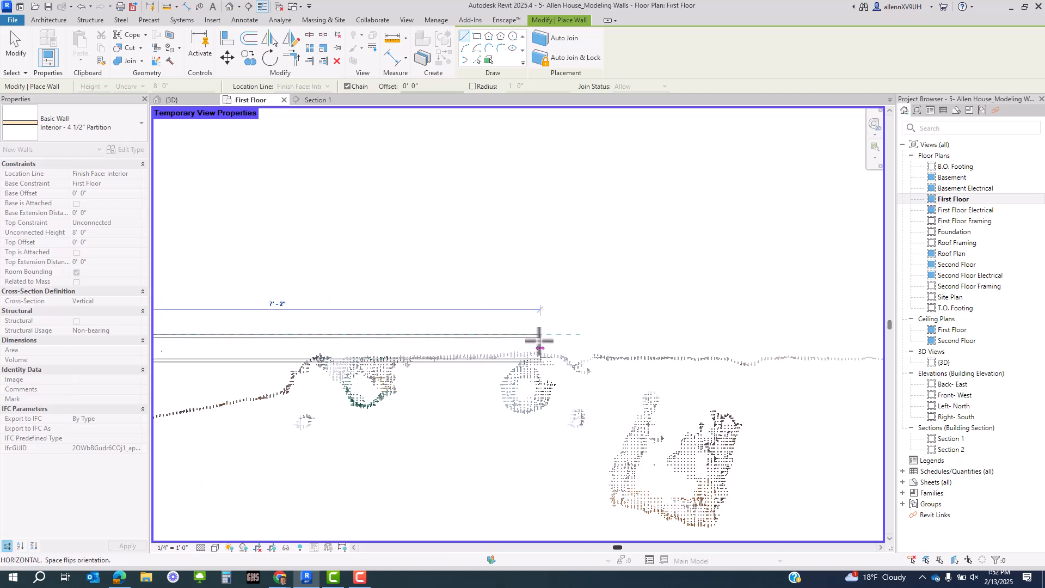
scroll(680, 343, "down", 2)
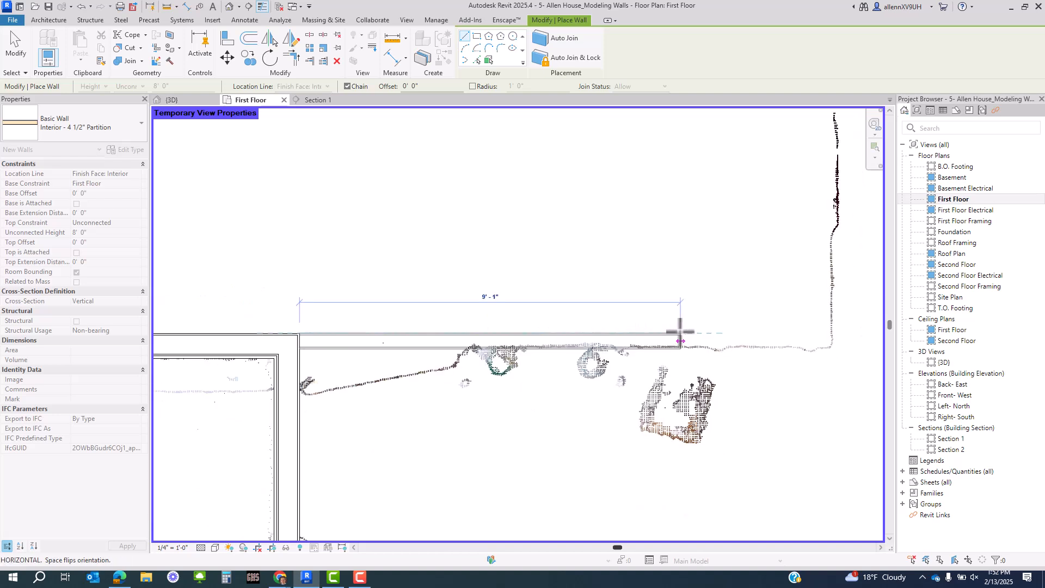
middle_click_drag(678, 331, 775, 341)
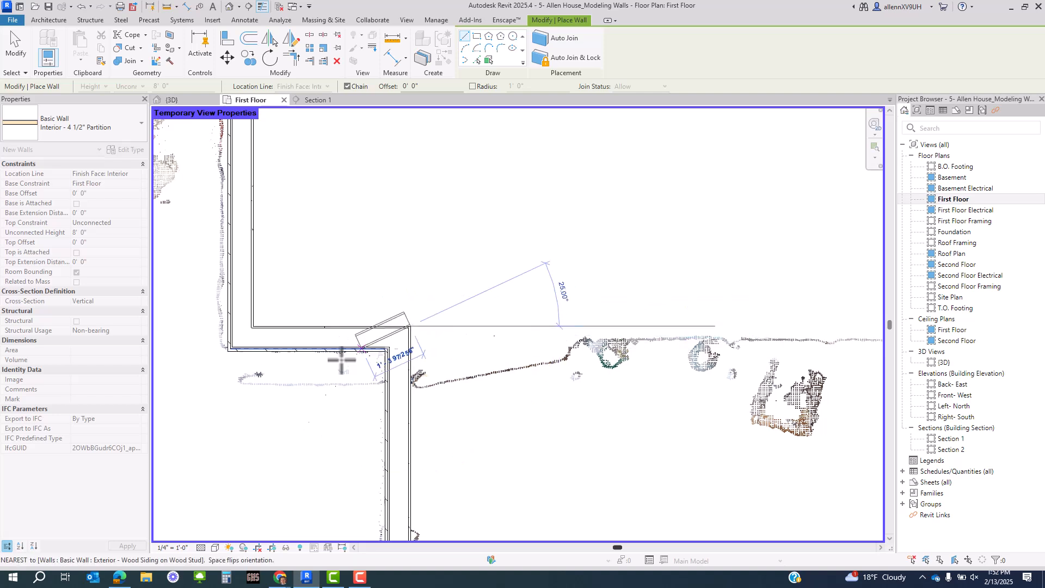
scroll(321, 359, "up", 2)
scroll(291, 362, "up", 2)
middle_click_drag(300, 381, 485, 378)
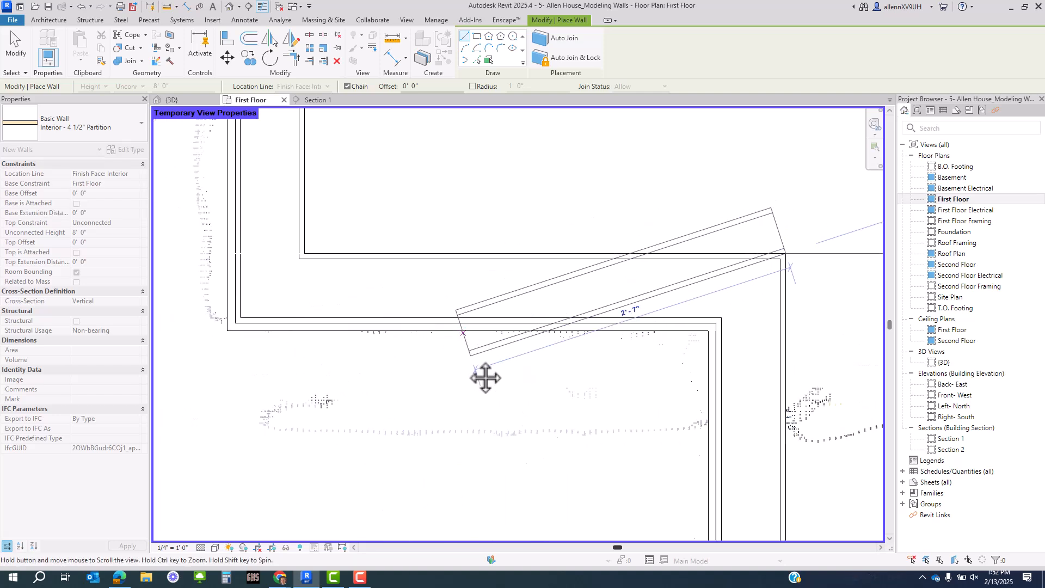
scroll(391, 368, "down", 3)
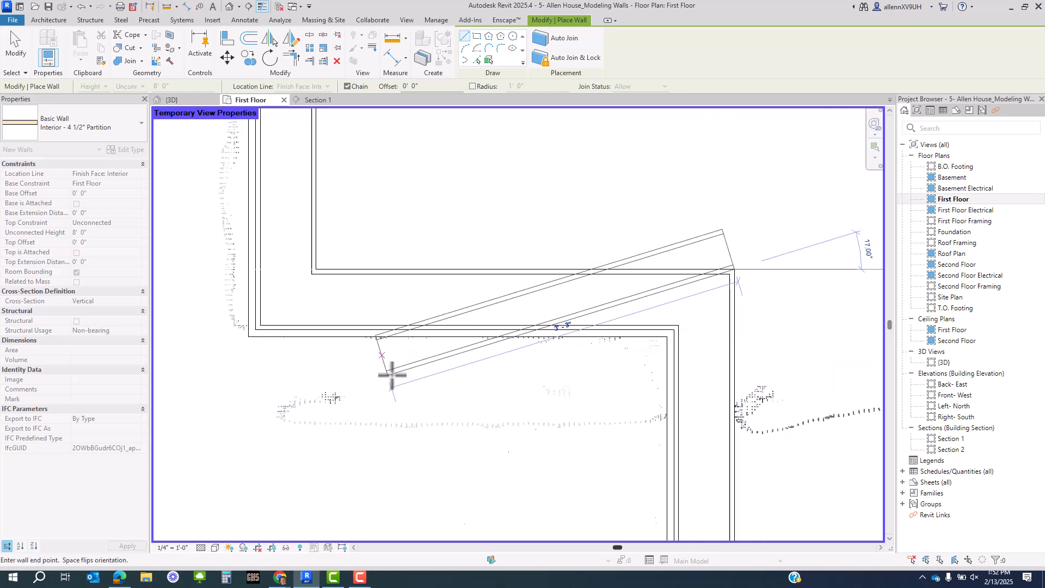
scroll(392, 375, "down", 1)
middle_click_drag(746, 356, 501, 363)
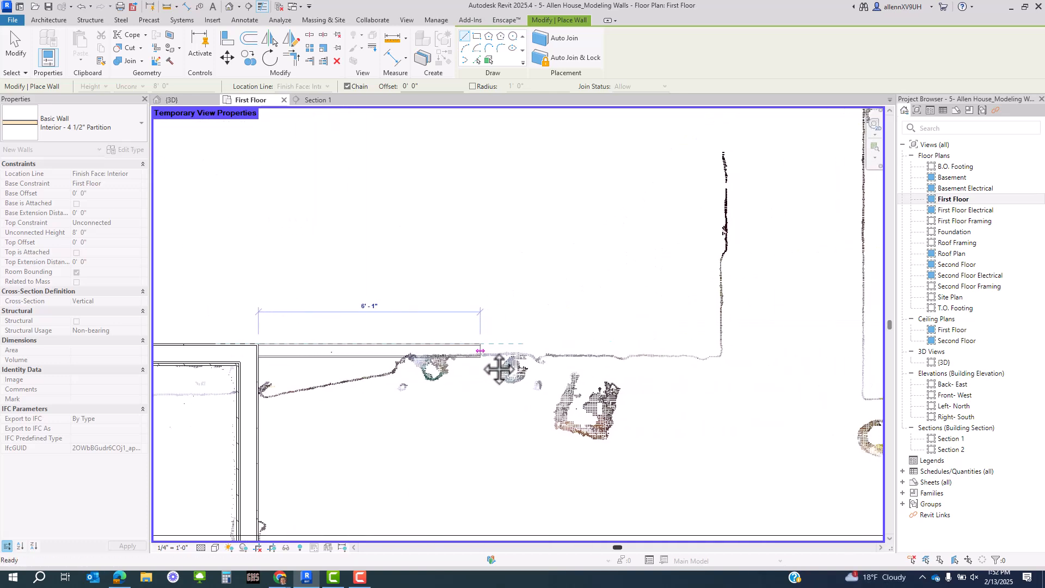
scroll(504, 349, "up", 2)
middle_click_drag(777, 341, 544, 373)
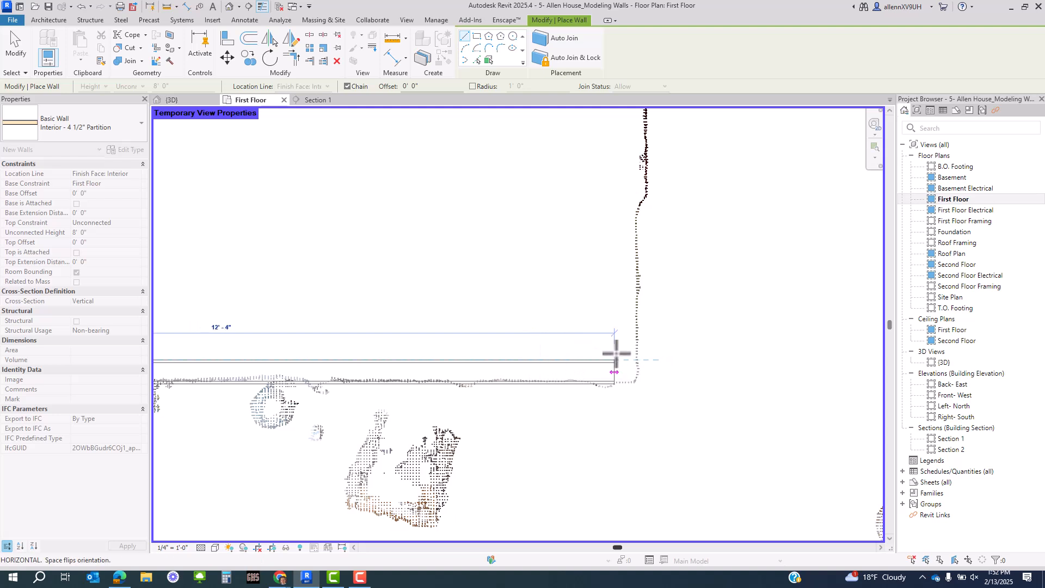
left_click(613, 353)
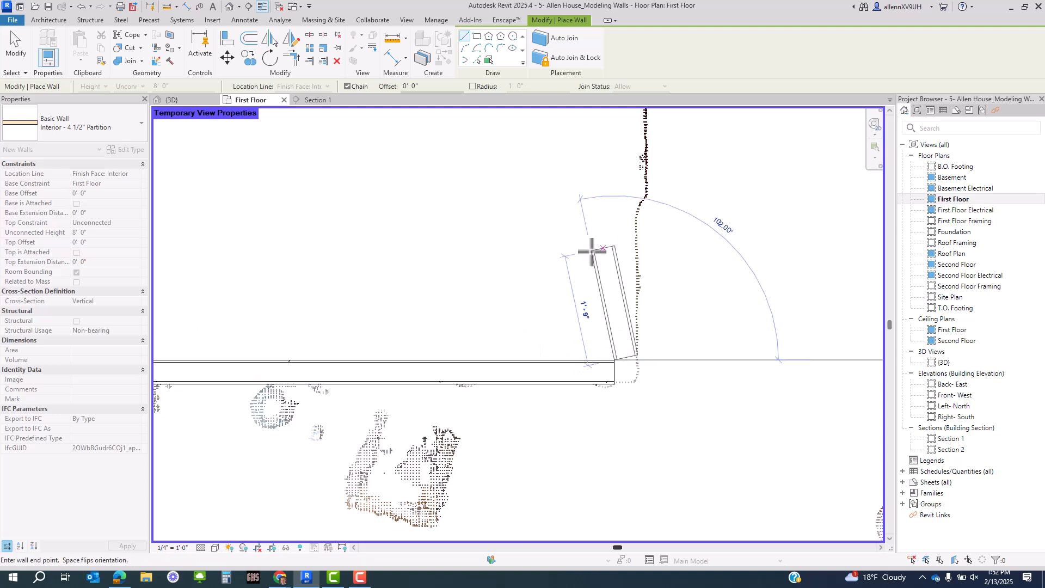
- Continue the chain with vertical, short diagonal, horizontal, top horizontal and downward partition segments
middle_click_drag(598, 305, 601, 439)
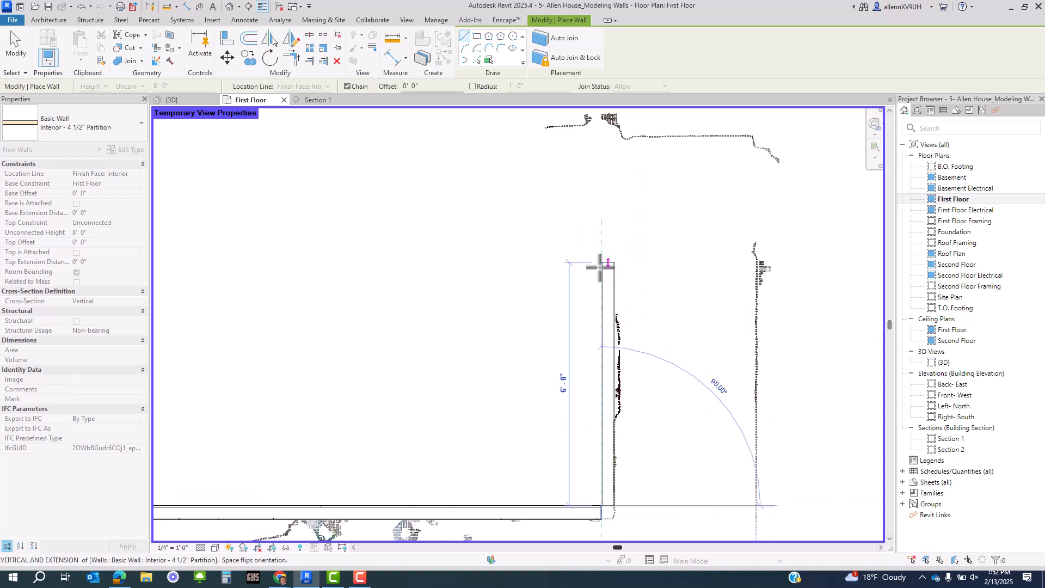
left_click(603, 290)
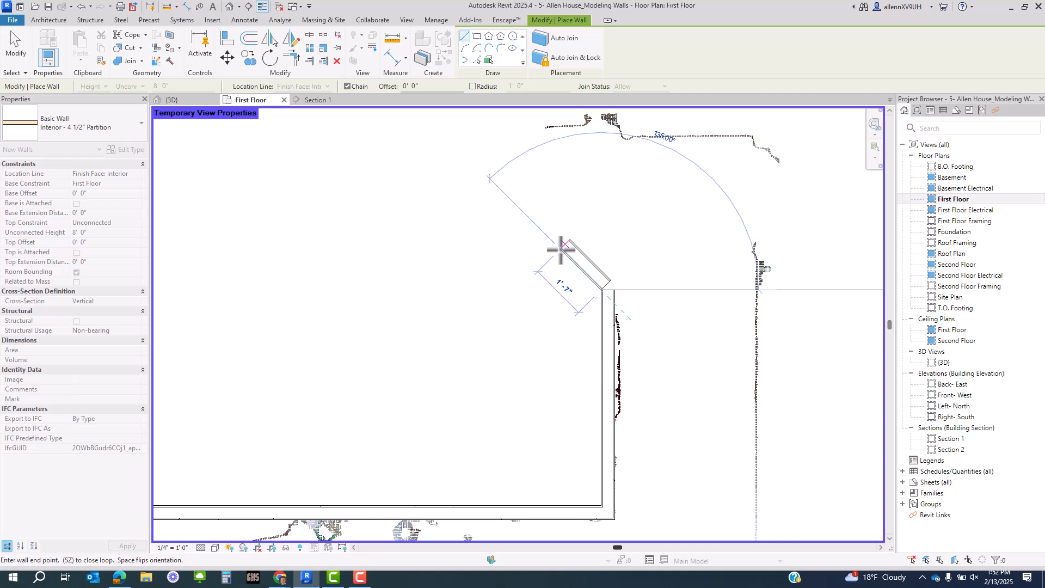
left_click(562, 248)
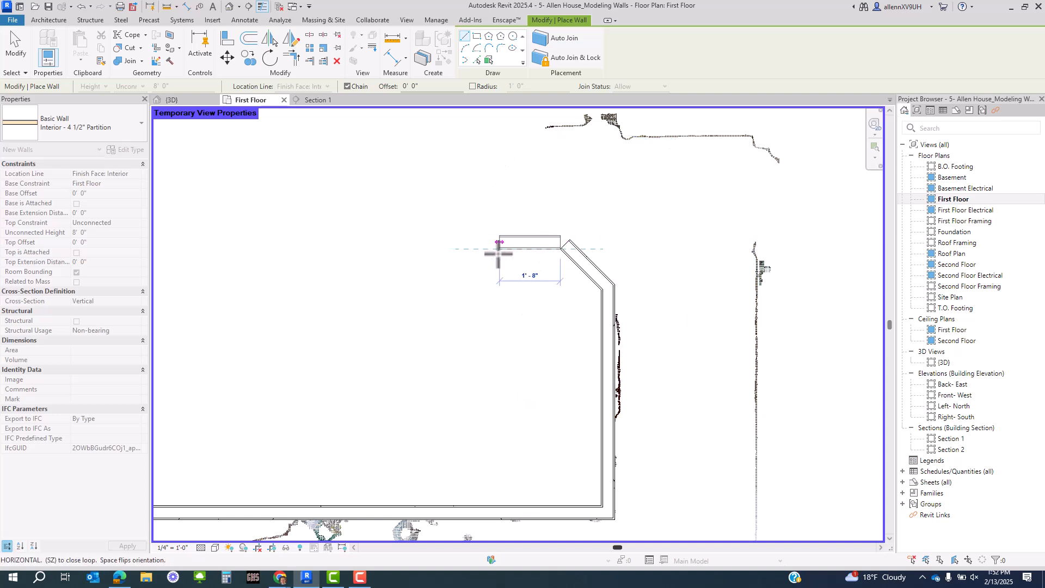
left_click(498, 252)
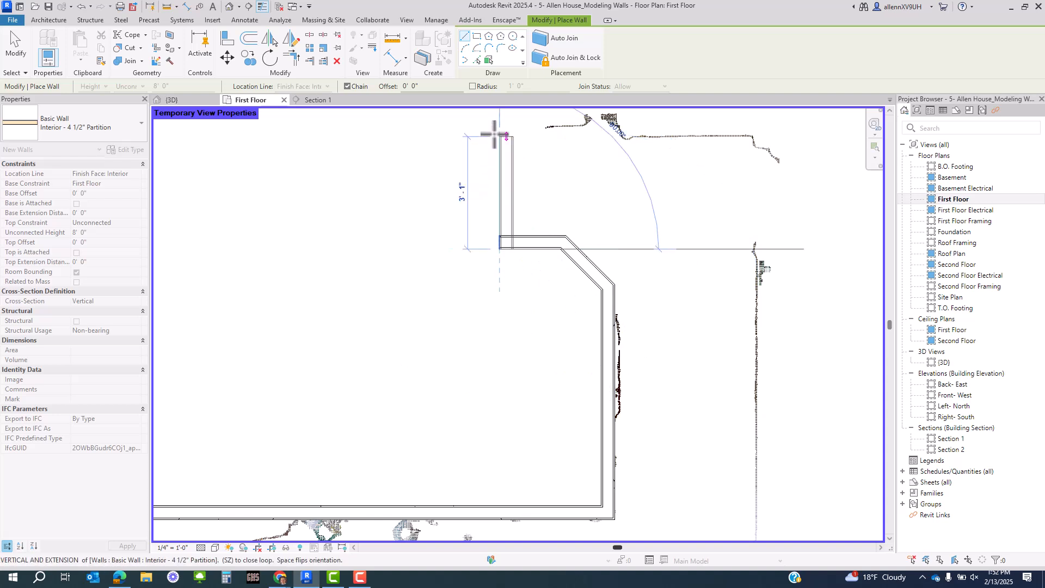
left_click(496, 127)
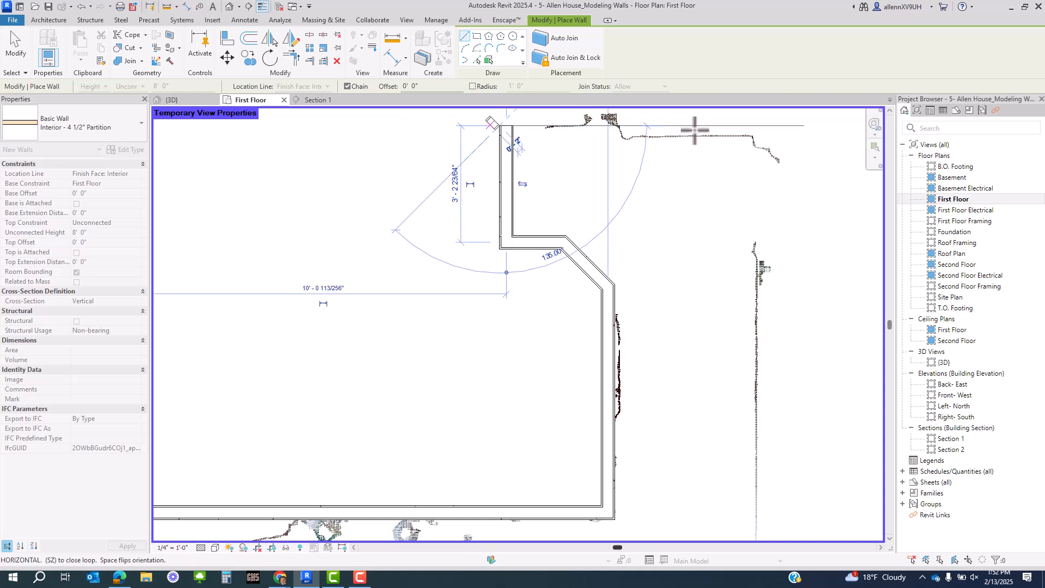
left_click(763, 127)
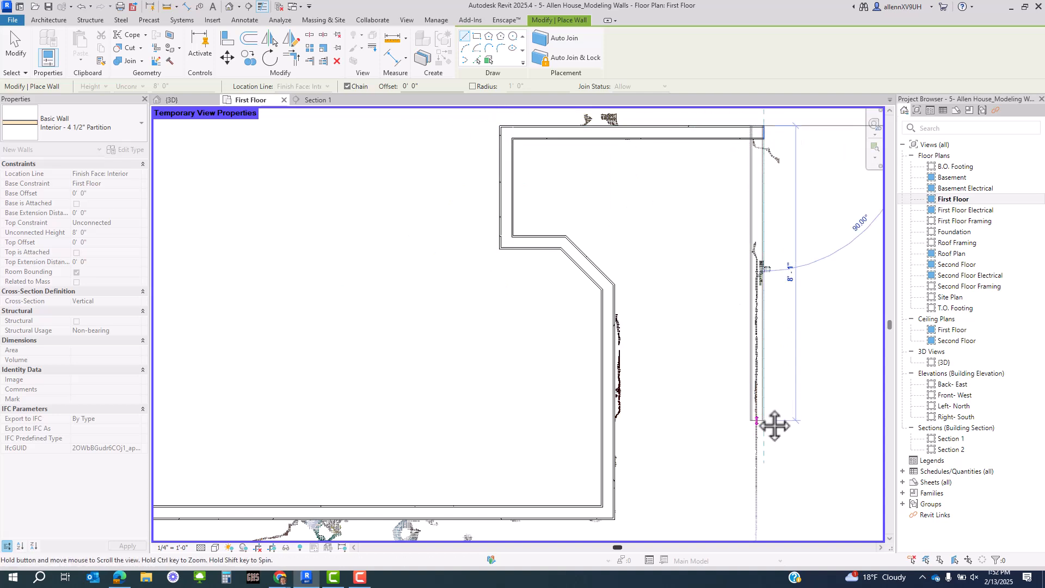
middle_click_drag(832, 427, 670, 276)
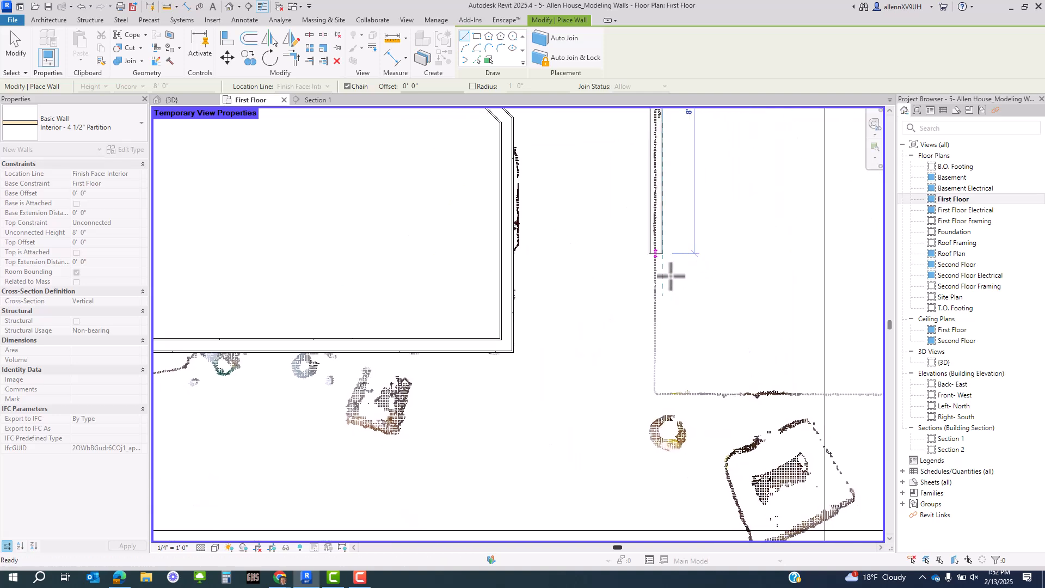
left_click(660, 387)
- Finish with a horizontal wall and a 45° wall meeting the vertical wall, then stop drawing
middle_click_drag(742, 369, 385, 397)
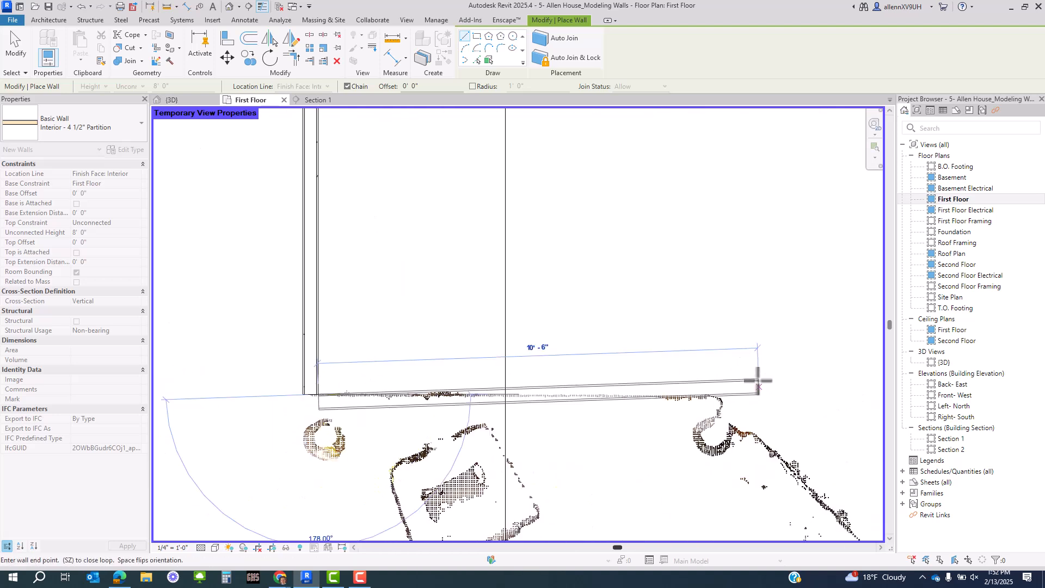
middle_click_drag(758, 380, 382, 180)
scroll(646, 401, "up", 1)
left_click(646, 401)
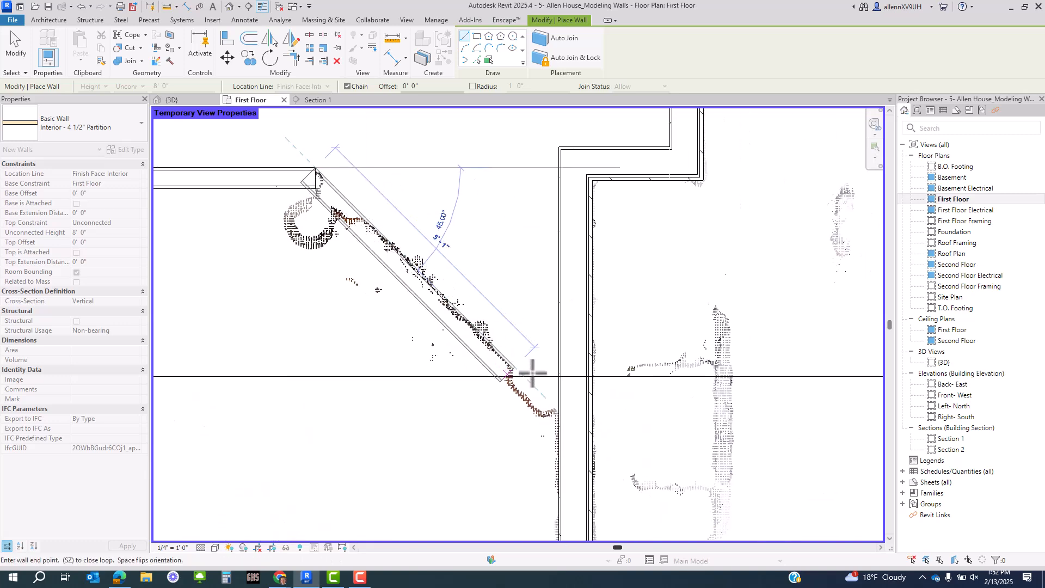
left_click(564, 407)
key("Escape")
key("Escape")
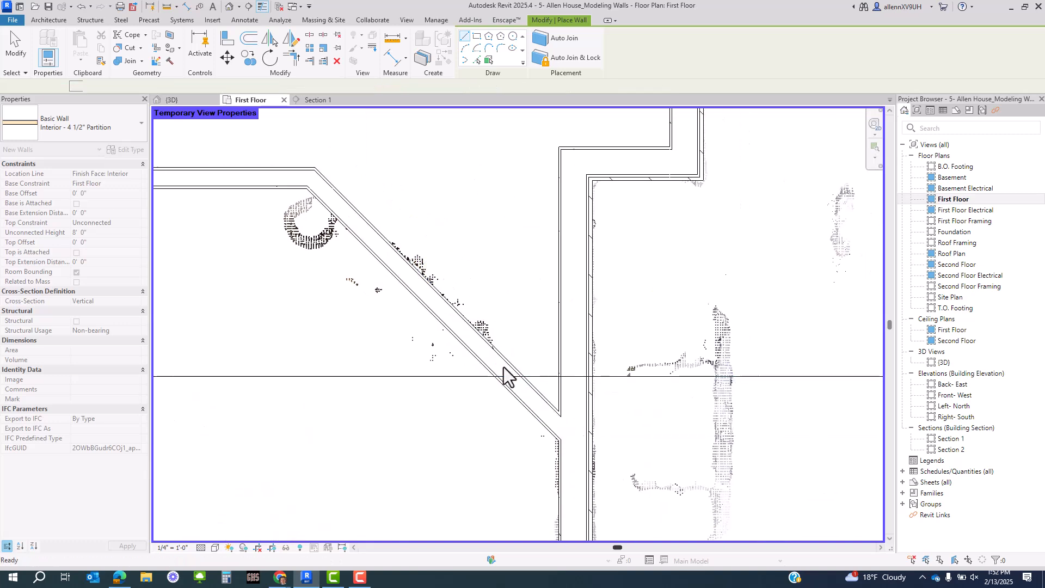
scroll(498, 370, "down", 1)
- Switch the plan to wireframe and nudge the diagonal partition wall right onto the scan line
middle_click_drag(404, 329, 785, 393)
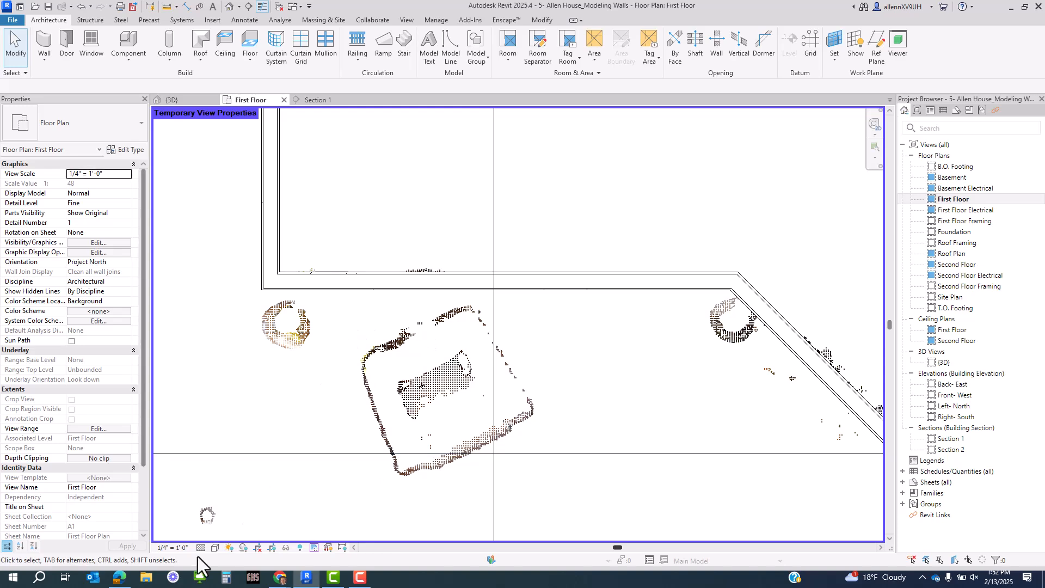
left_click(214, 548)
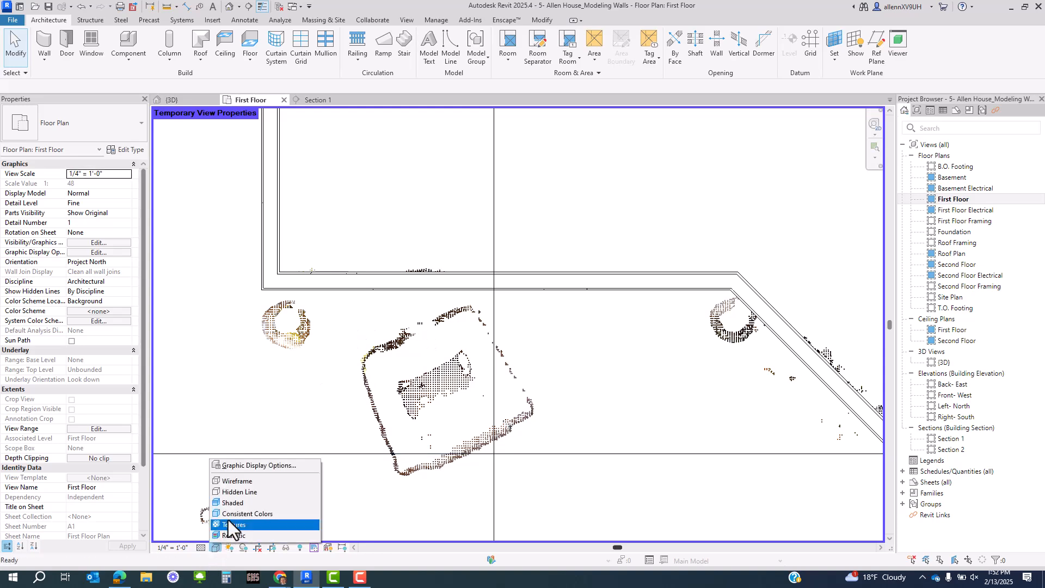
left_click(246, 487)
left_click(362, 293)
scroll(453, 306, "up", 3)
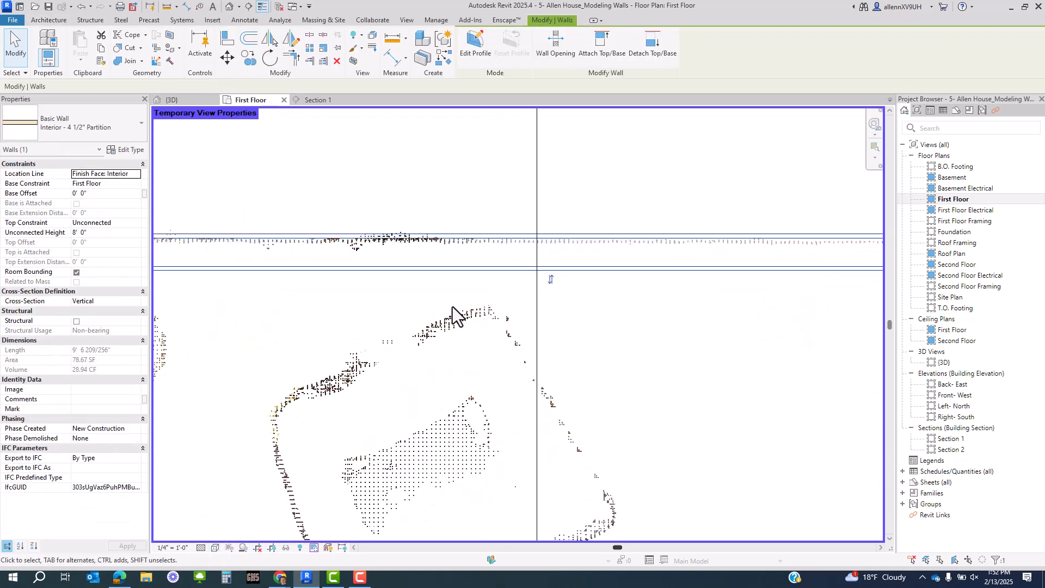
scroll(452, 307, "down", 2)
middle_click_drag(746, 340, 442, 329)
left_click(604, 343)
scroll(526, 365, "down", 2)
middle_click_drag(566, 446, 524, 402)
key("Right")
key("Right")
key("Right")
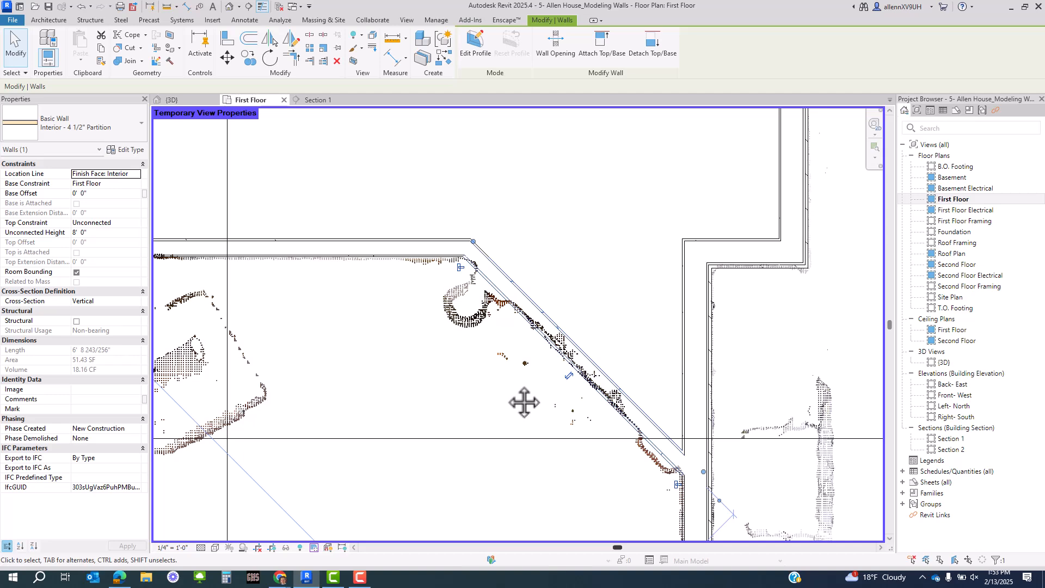
key("Right")
scroll(524, 402, "down", 1)
- Shift the vertical partition wall left and the short diagonal segment down-left onto the scan
middle_click_drag(525, 403, 786, 531)
scroll(631, 406, "down", 1)
scroll(512, 332, "up", 2)
left_click(546, 347)
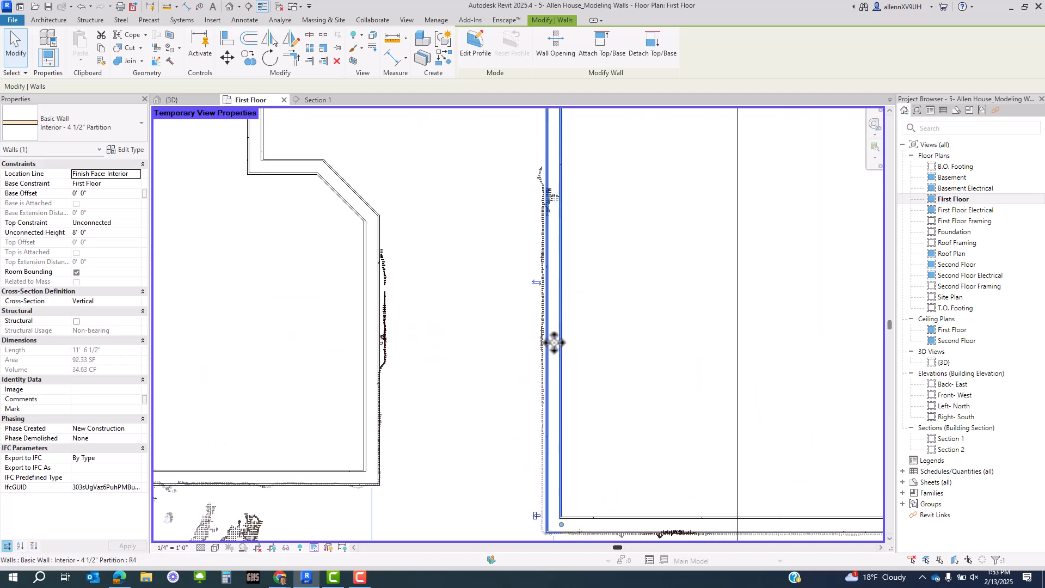
scroll(553, 341, "up", 3)
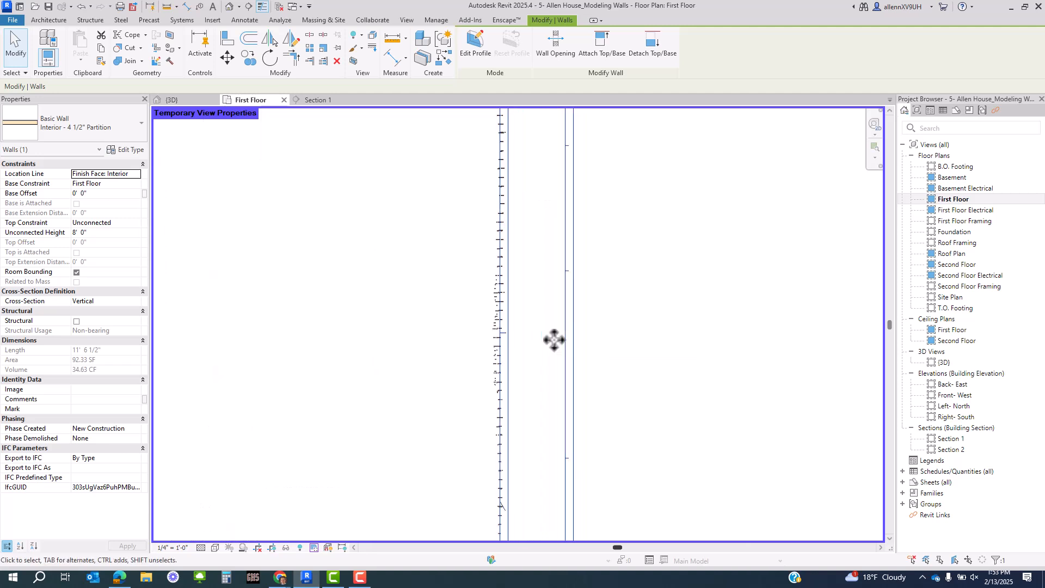
scroll(506, 356, "up", 2)
scroll(581, 376, "down", 4)
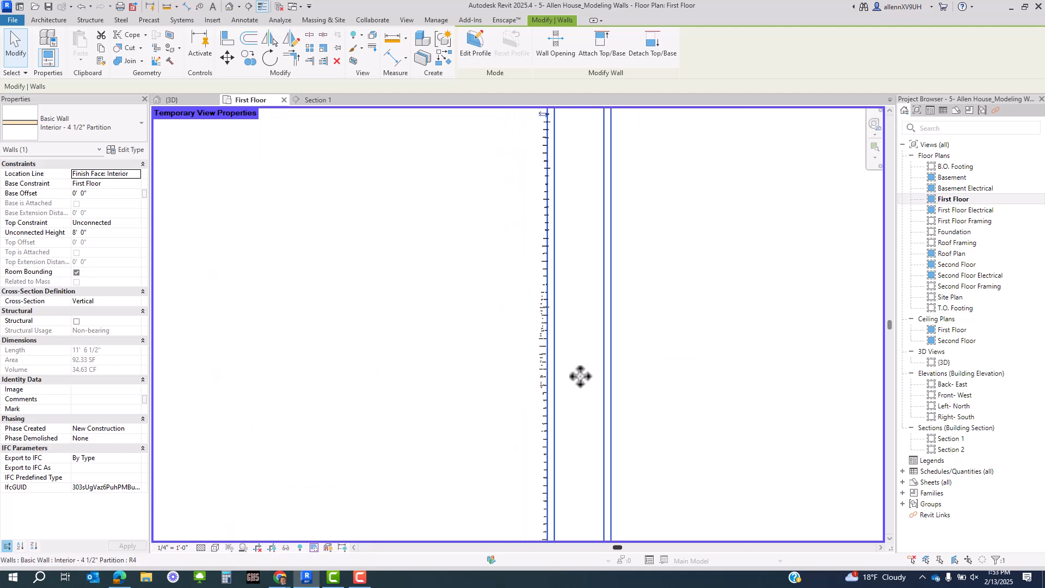
middle_click_drag(240, 446, 567, 336)
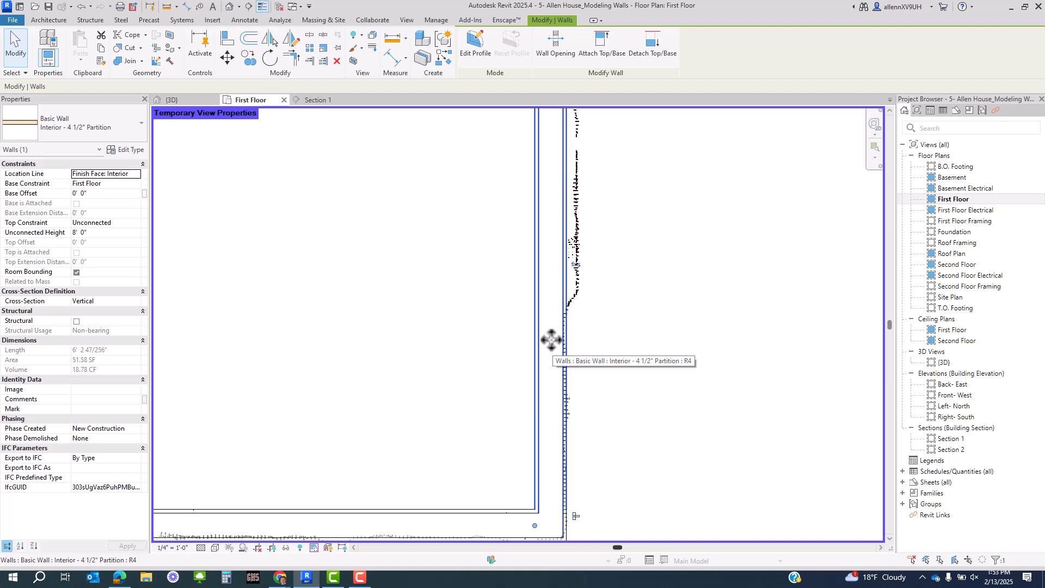
left_click_drag(551, 340, 547, 342)
scroll(583, 276, "up", 1)
scroll(582, 277, "down", 5)
scroll(610, 359, "up", 4)
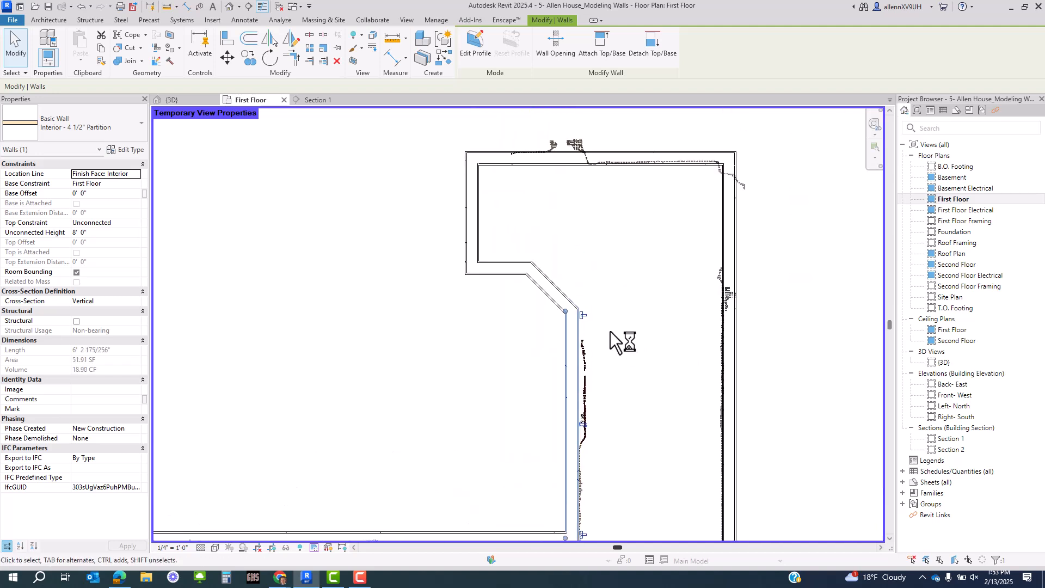
scroll(544, 299, "up", 1)
left_click(546, 298)
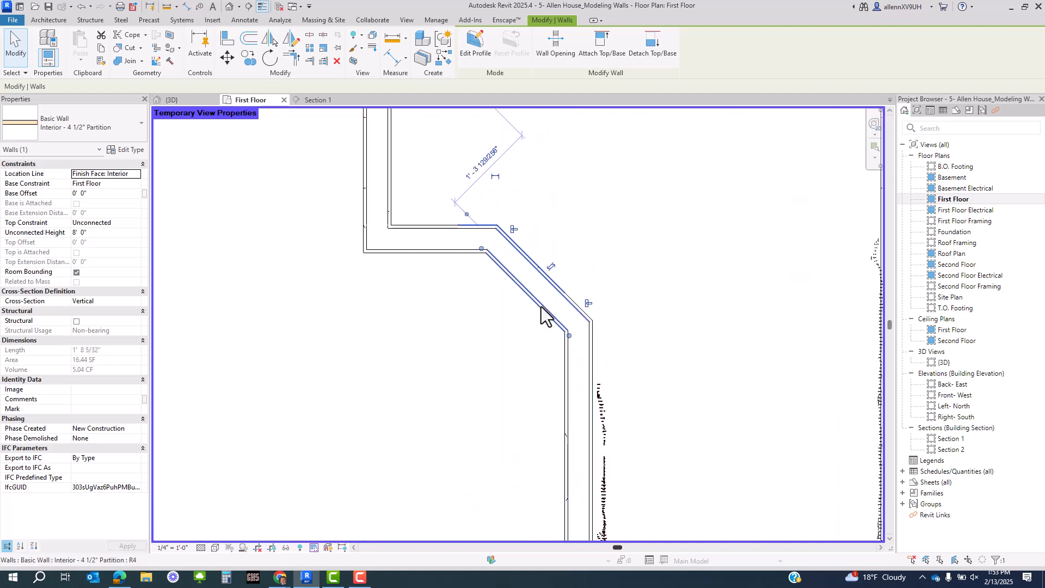
left_click_drag(546, 298, 516, 300)
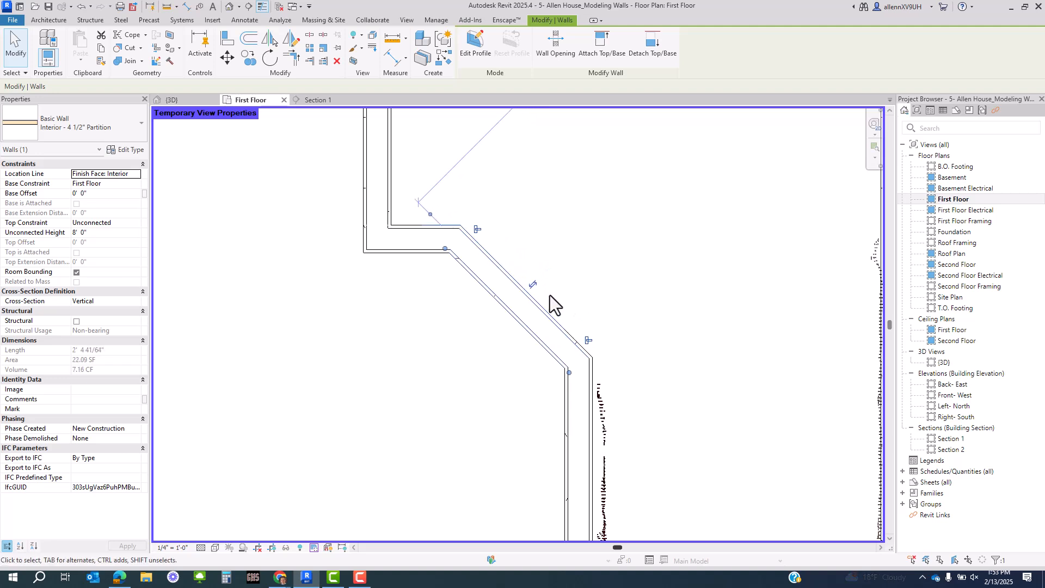
scroll(435, 337, "down", 2)
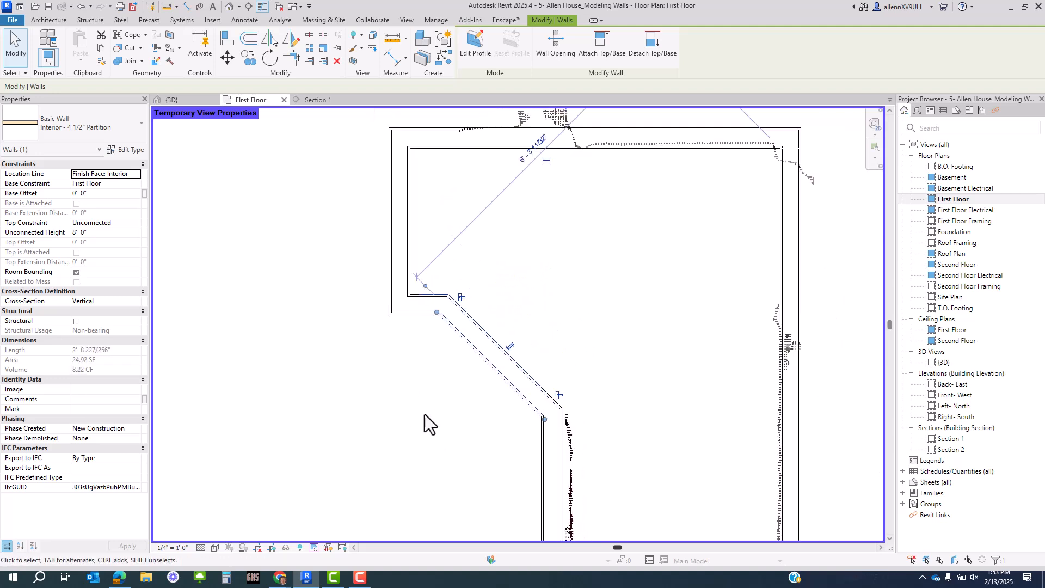
- Nudge the small room's left wall left, its bottom wall down, and the long horizontal wall up
left_click(400, 266)
key("Left")
key("Left")
key("Left")
key("Left")
key("Left")
key("Left")
key("Left")
key("Left")
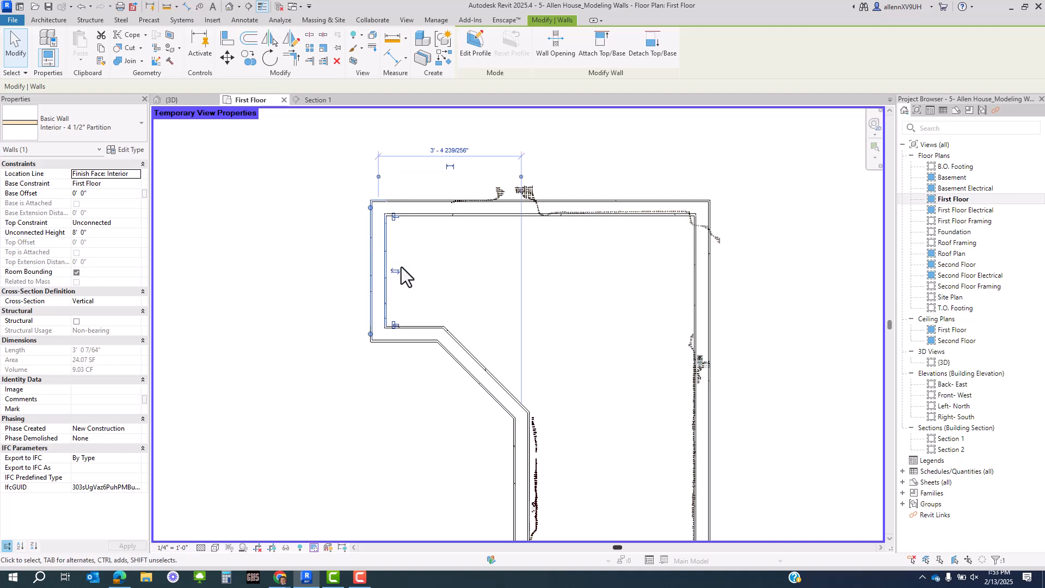
key("Left")
key("Left")
key("Left")
key("Left")
key("Left")
key("Left")
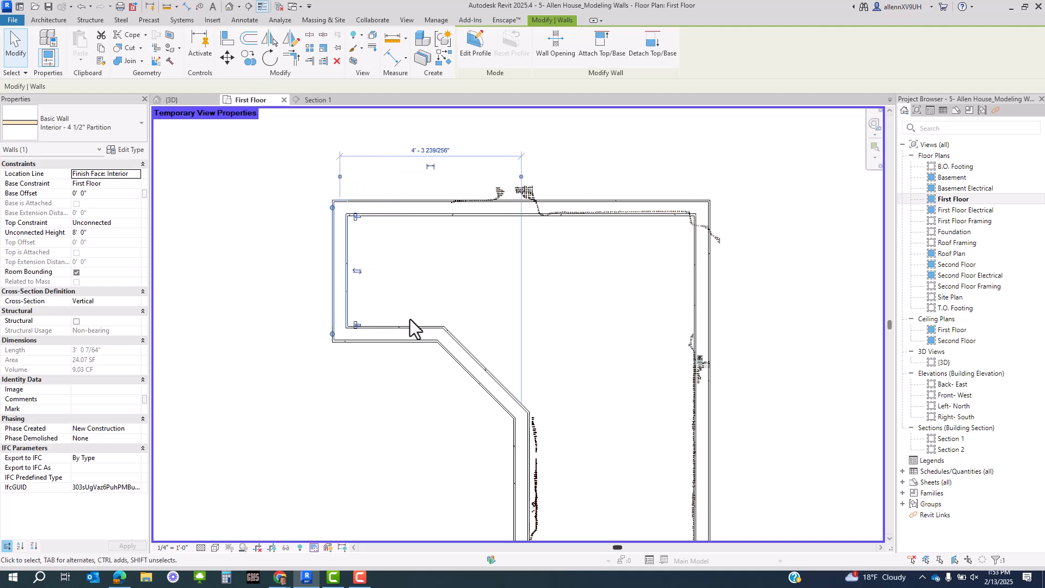
left_click(399, 341)
key("Down")
key("Down")
key("Down")
middle_click_drag(431, 282, 441, 356)
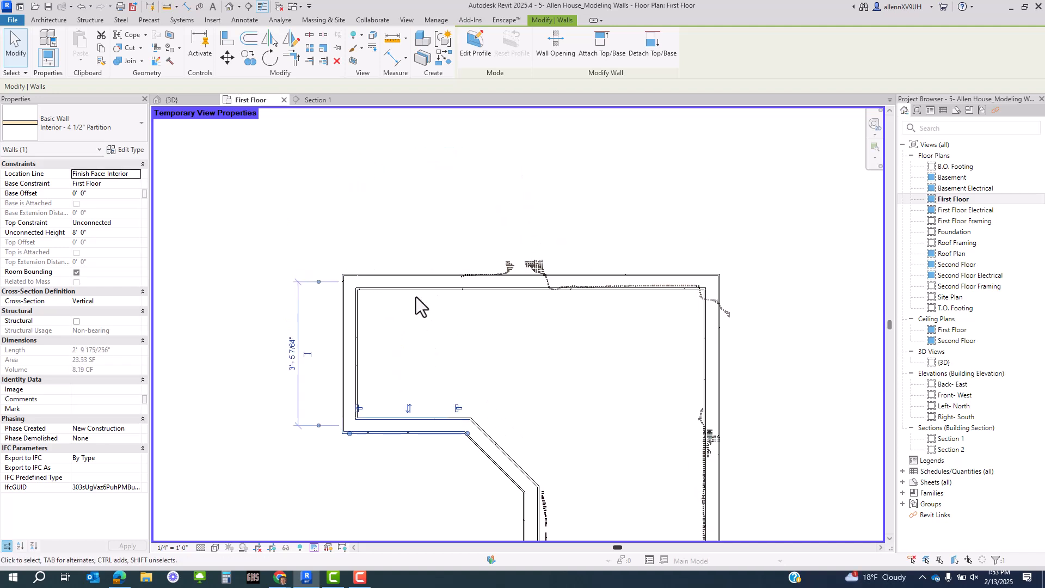
key("Down")
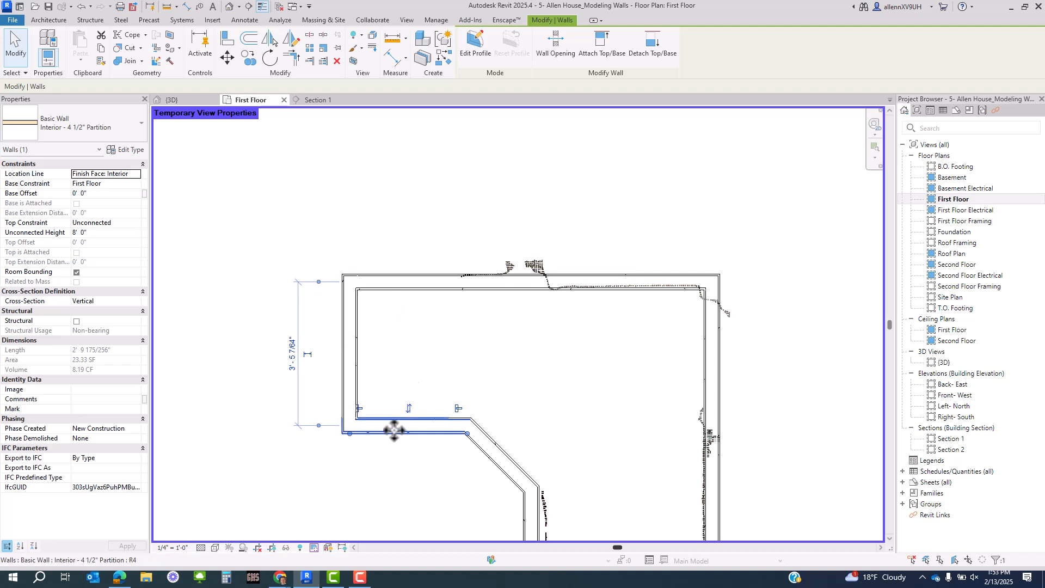
scroll(655, 279, "up", 2)
key("Up")
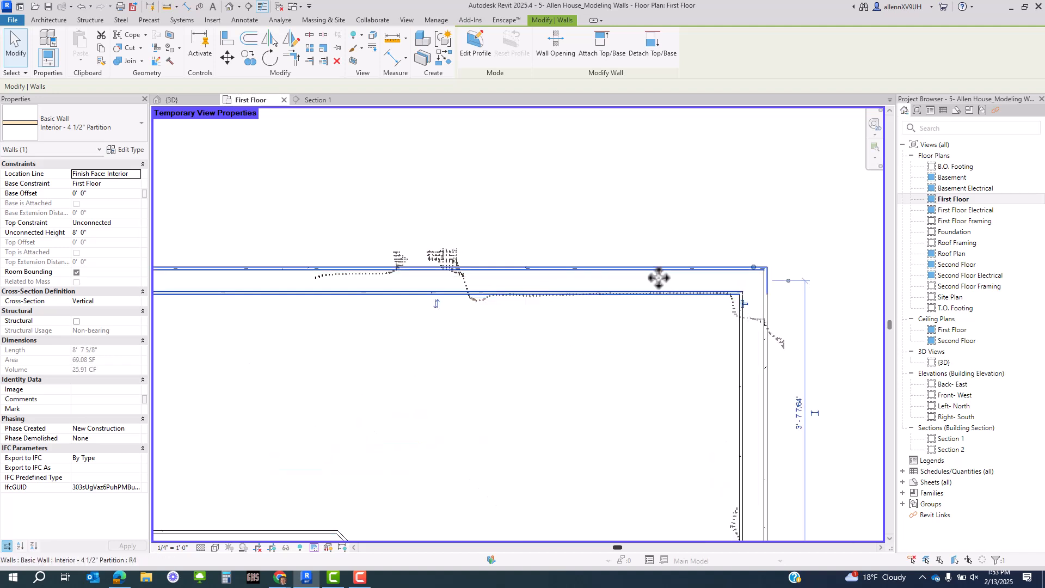
scroll(656, 278, "up", 2)
key("Up")
scroll(654, 280, "down", 3)
- Select the upper horizontal exterior wall and its adjoining wall and nudge both up
middle_click_drag(702, 444, 574, 230)
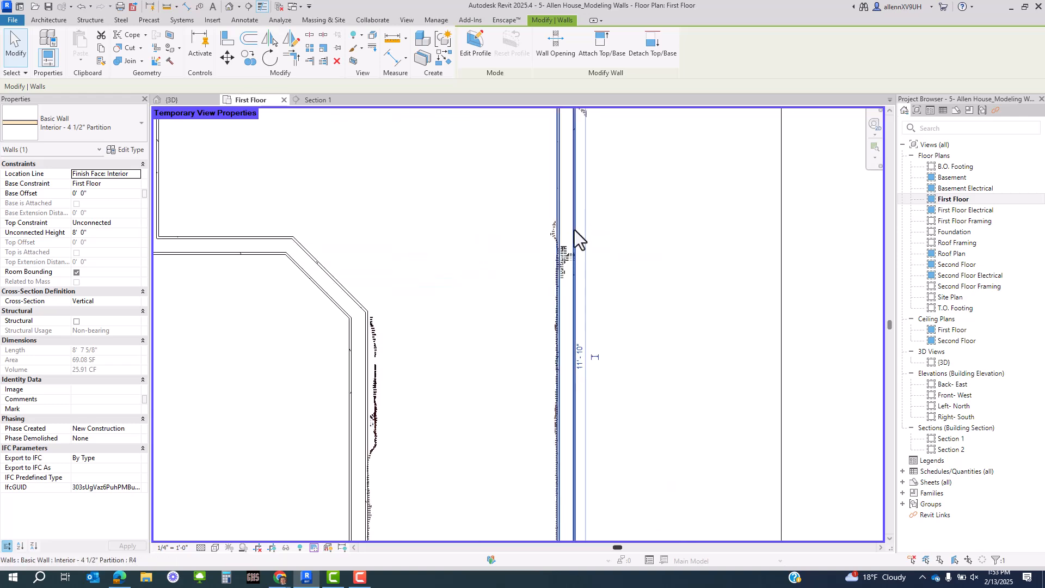
scroll(574, 229, "down", 3)
scroll(573, 357, "down", 2)
middle_click_drag(556, 320, 583, 158)
scroll(485, 333, "up", 2)
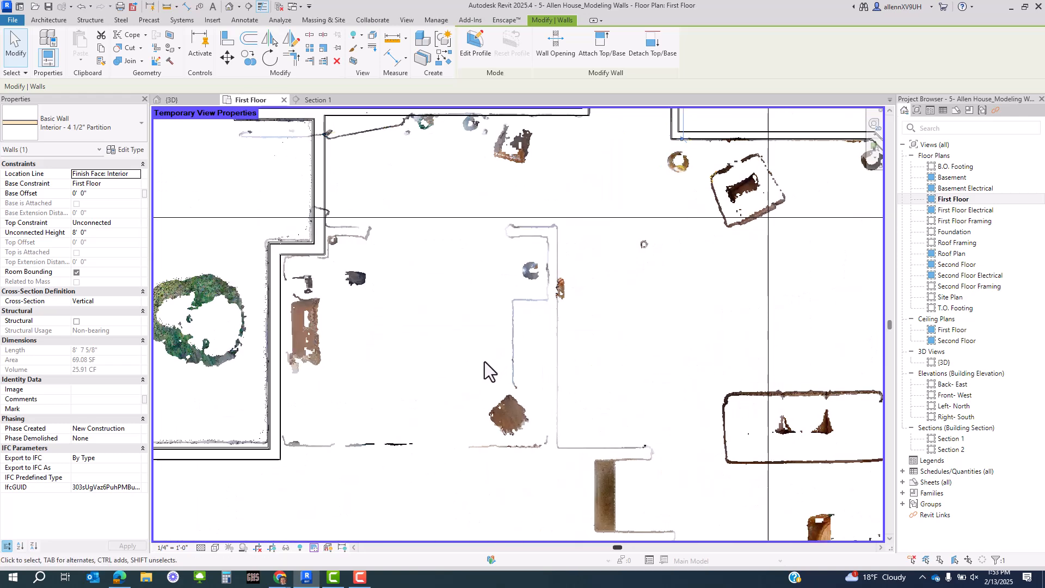
middle_click_drag(486, 394, 499, 375)
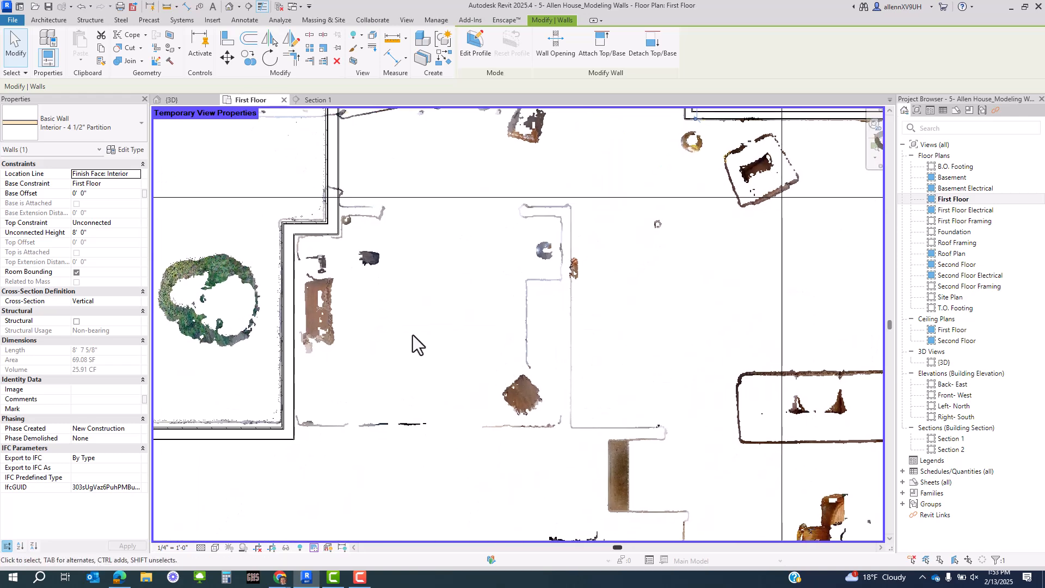
middle_click_drag(385, 399, 410, 308)
scroll(409, 307, "down", 2)
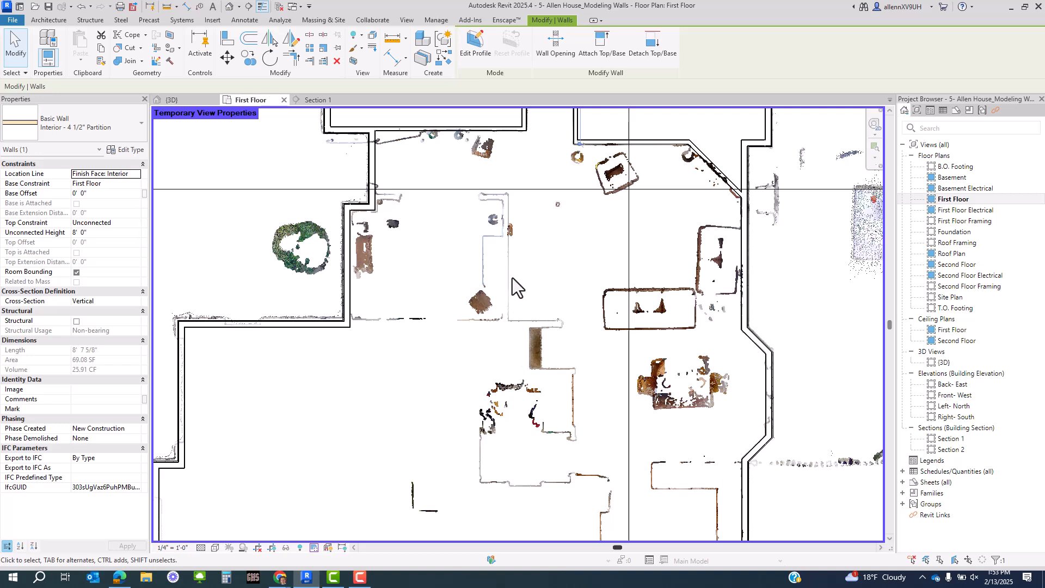
scroll(486, 272, "down", 3)
scroll(435, 251, "up", 5)
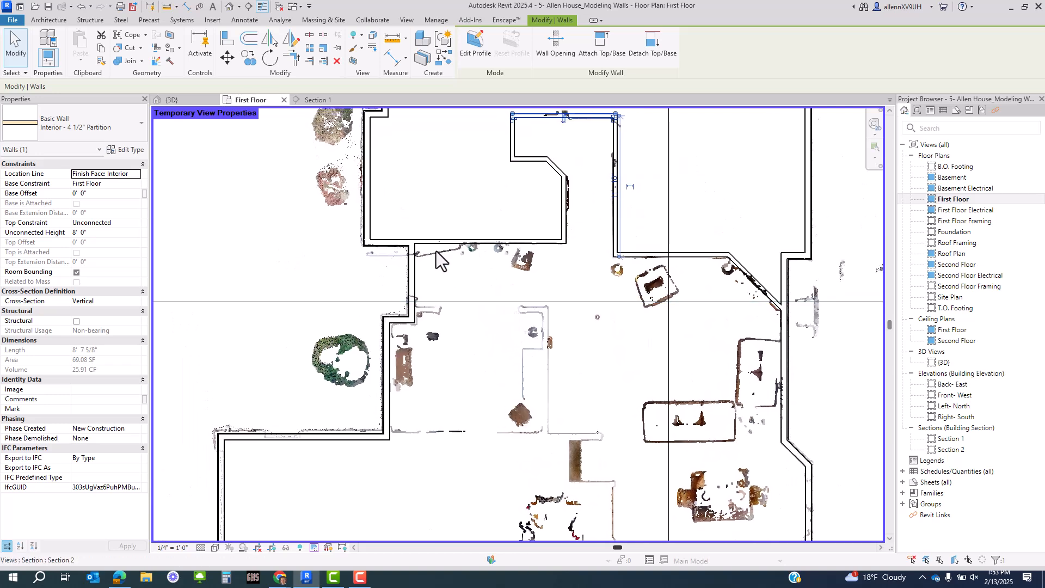
scroll(407, 255, "up", 1)
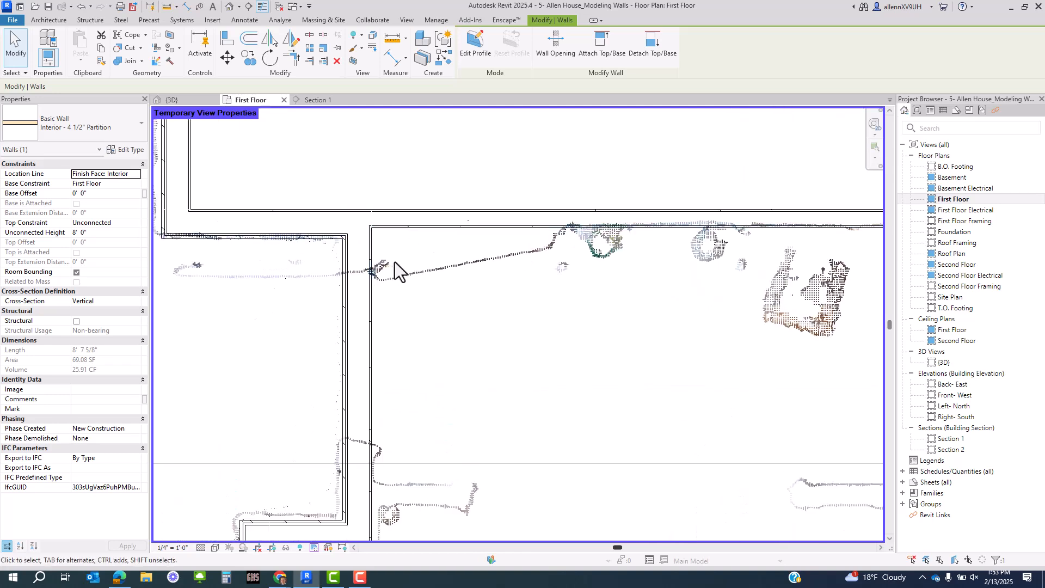
middle_click_drag(433, 261, 634, 312)
left_click(483, 289)
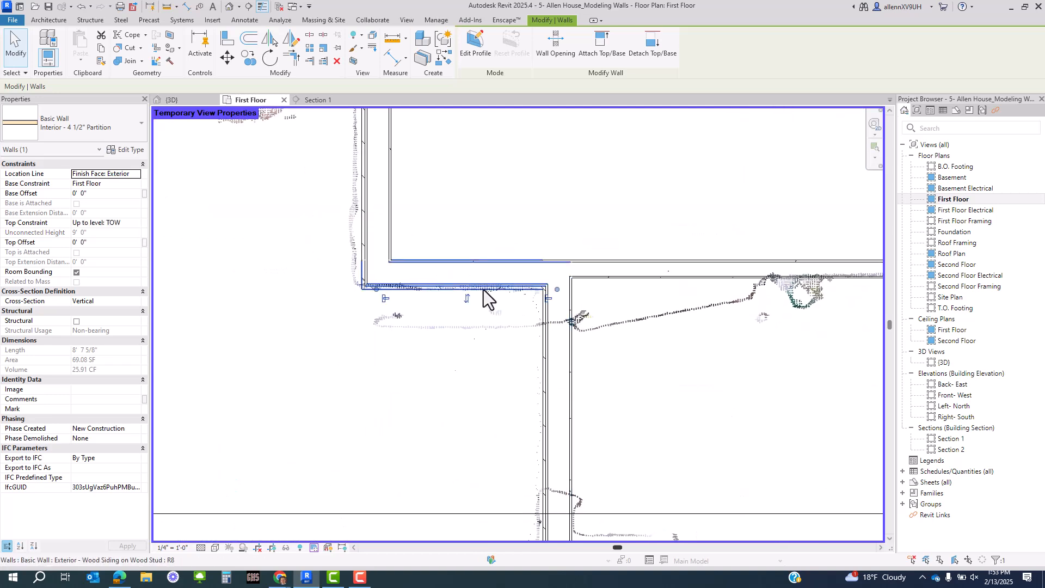
left_click(641, 273, "ctrl")
middle_click_drag(641, 272, 493, 349)
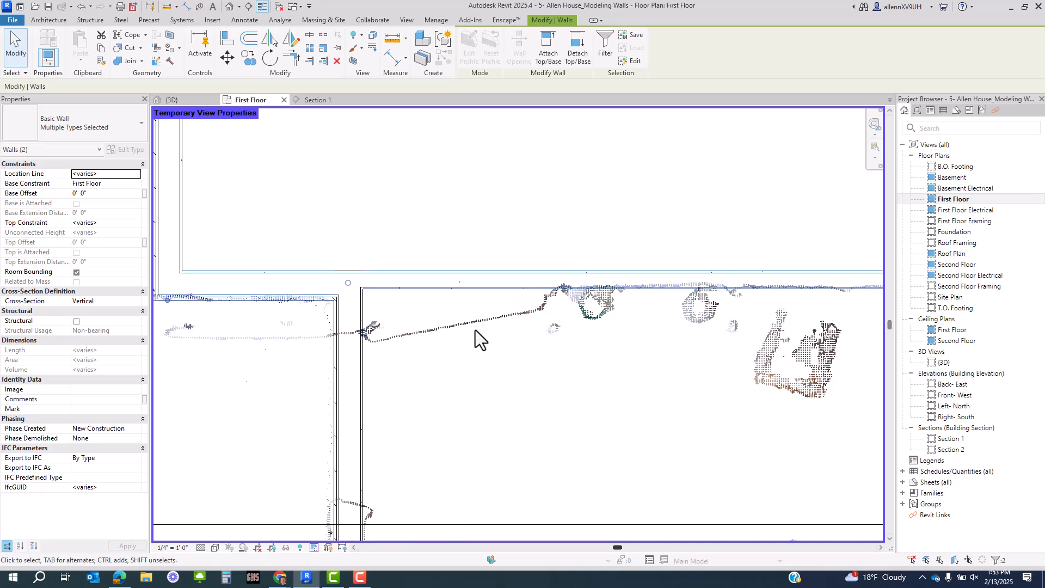
key("Up")
middle_click_drag(475, 329, 393, 369)
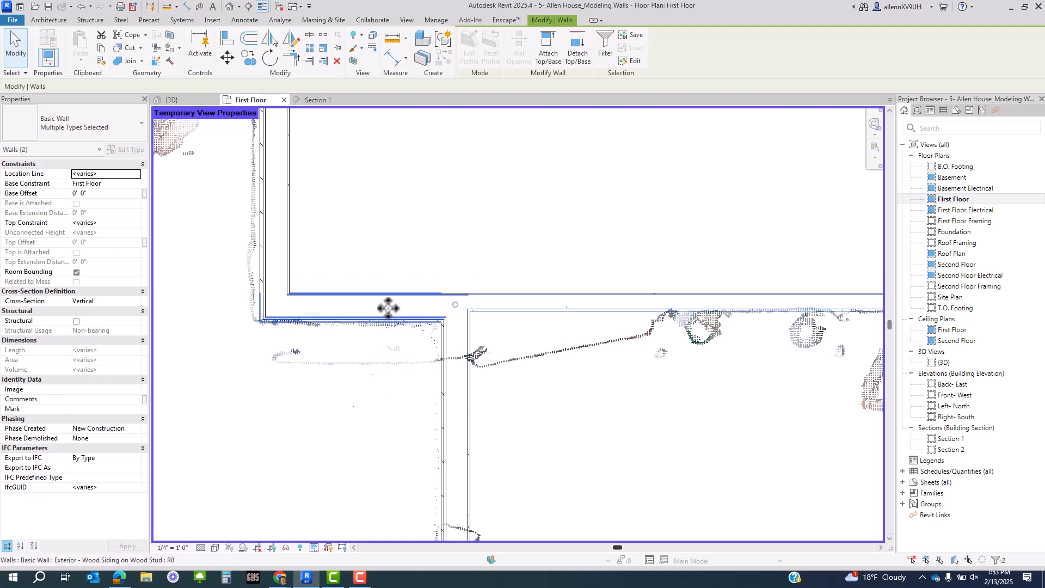
scroll(362, 329, "up", 2)
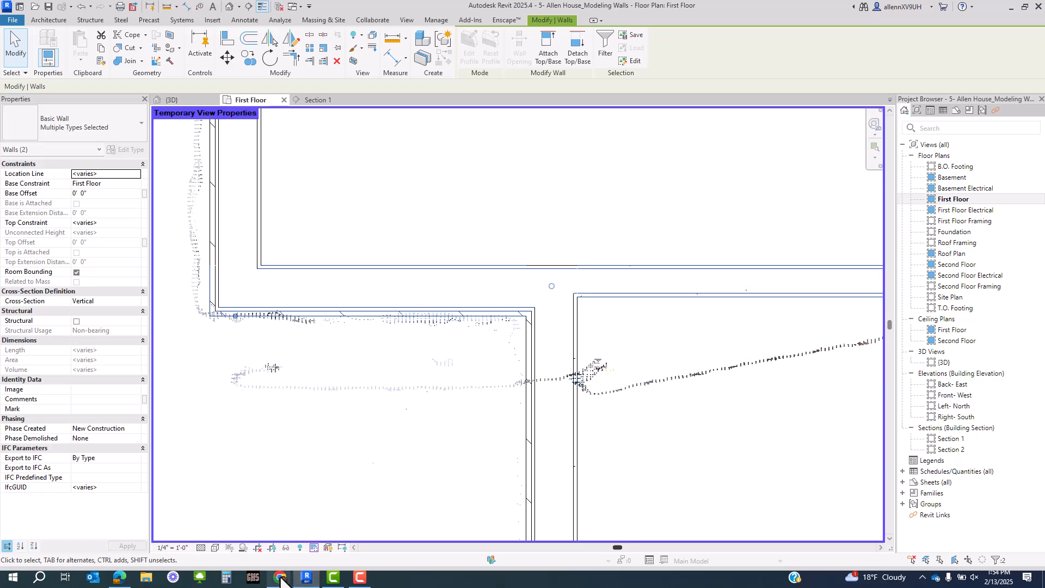
- Check the front entrance in the Matterport tour, then return to the Revit floor plan
mouse_move(281, 578)
left_click(526, 525)
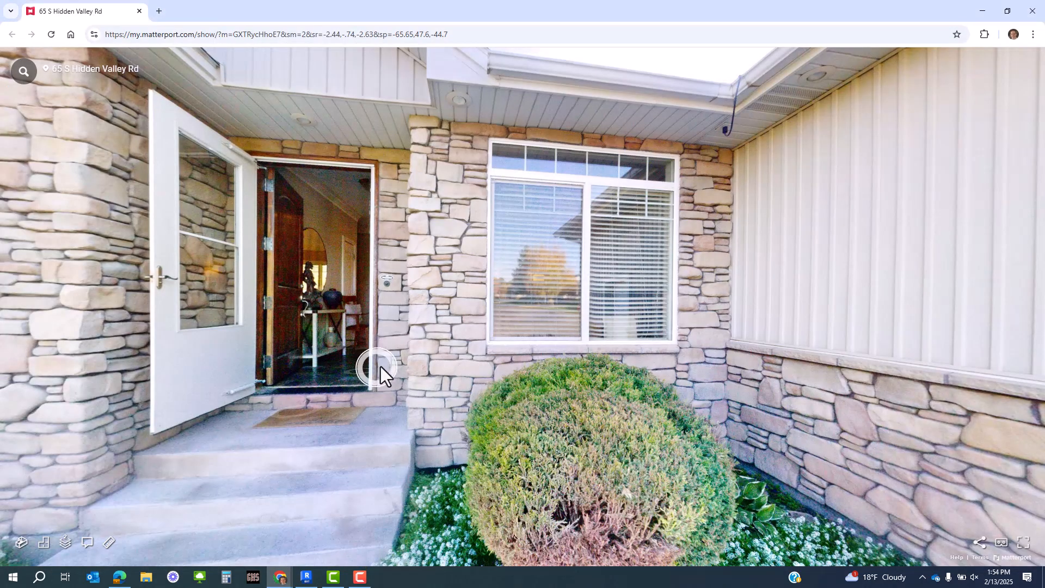
left_click_drag(380, 366, 669, 371)
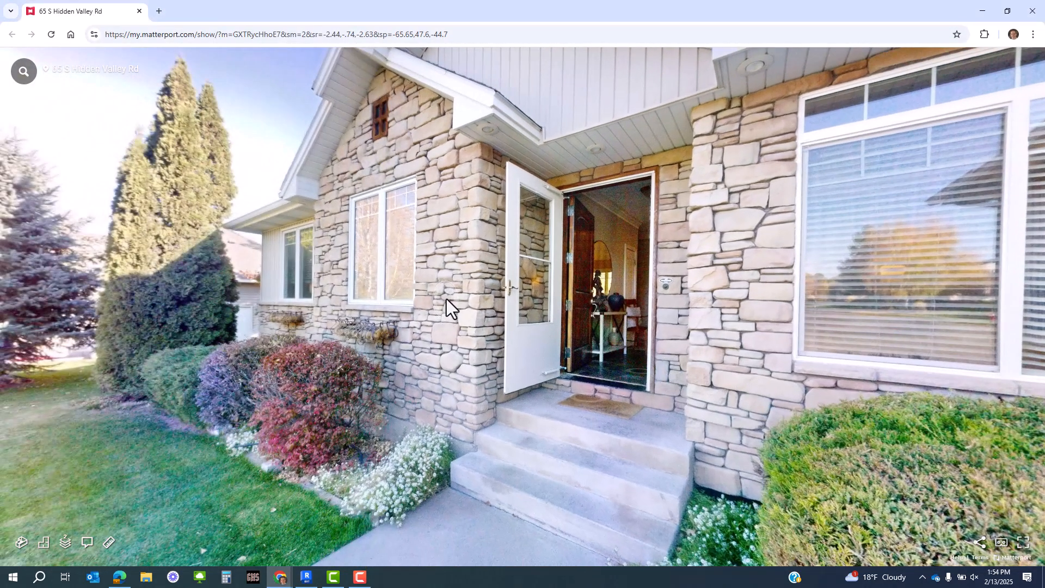
key("alt+Tab")
scroll(390, 310, "down", 3)
- Select the horizontal interior partition wall and nudge it up toward the scanned wall line
left_click(420, 360)
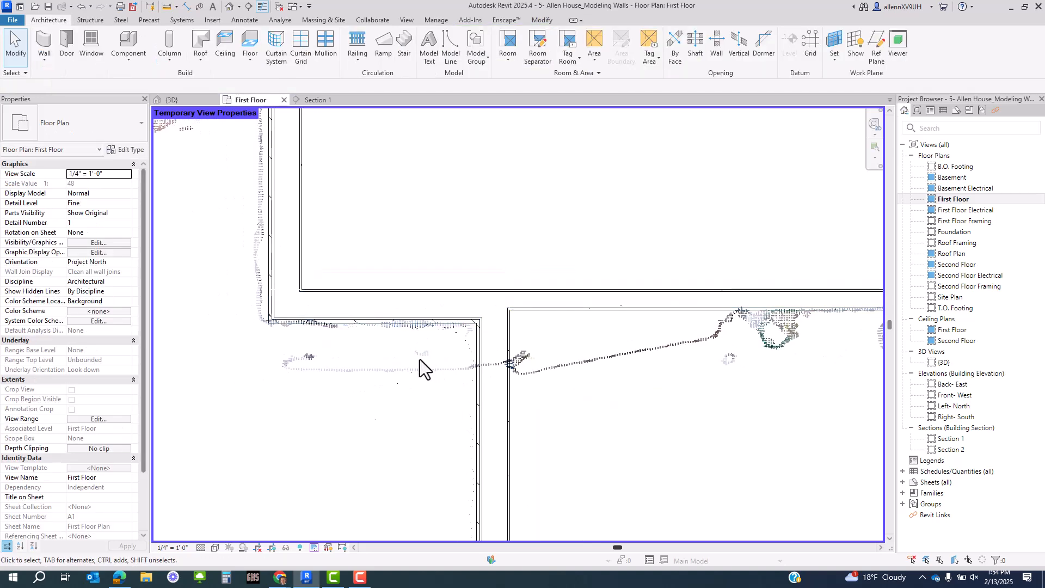
scroll(406, 321, "up", 2)
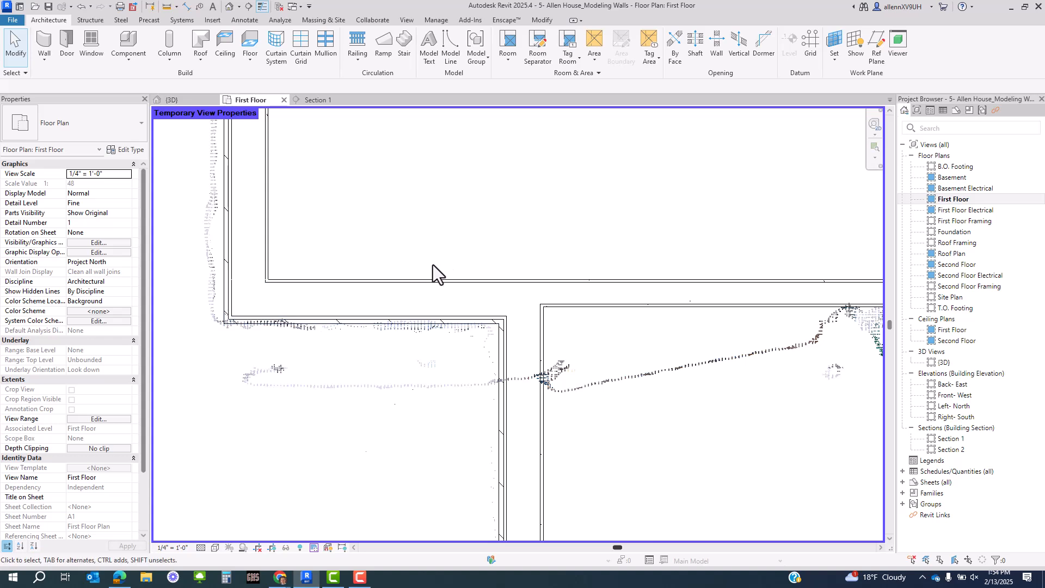
scroll(429, 267, "down", 1)
left_click(579, 288)
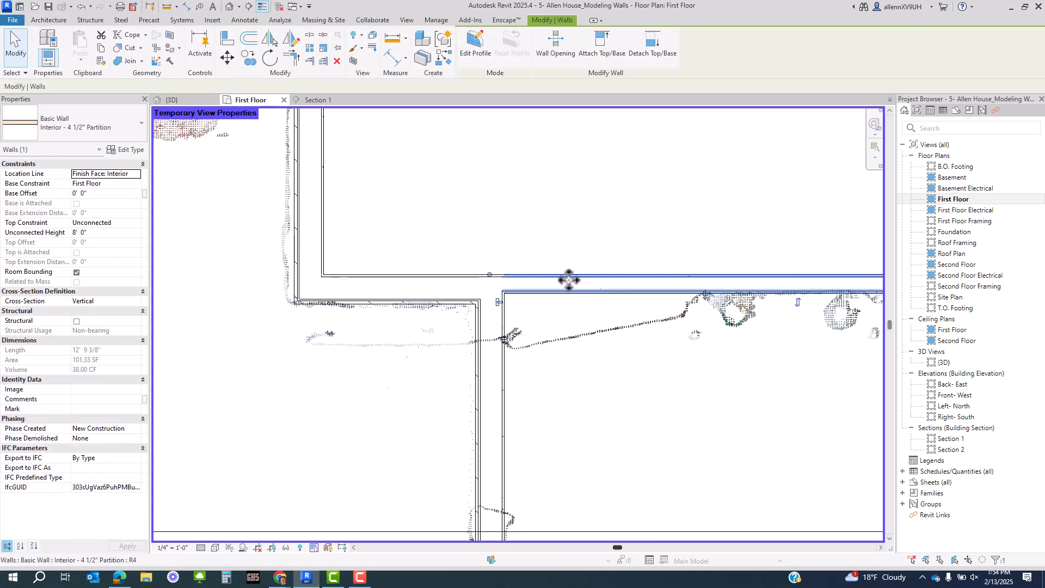
scroll(459, 269, "up", 1)
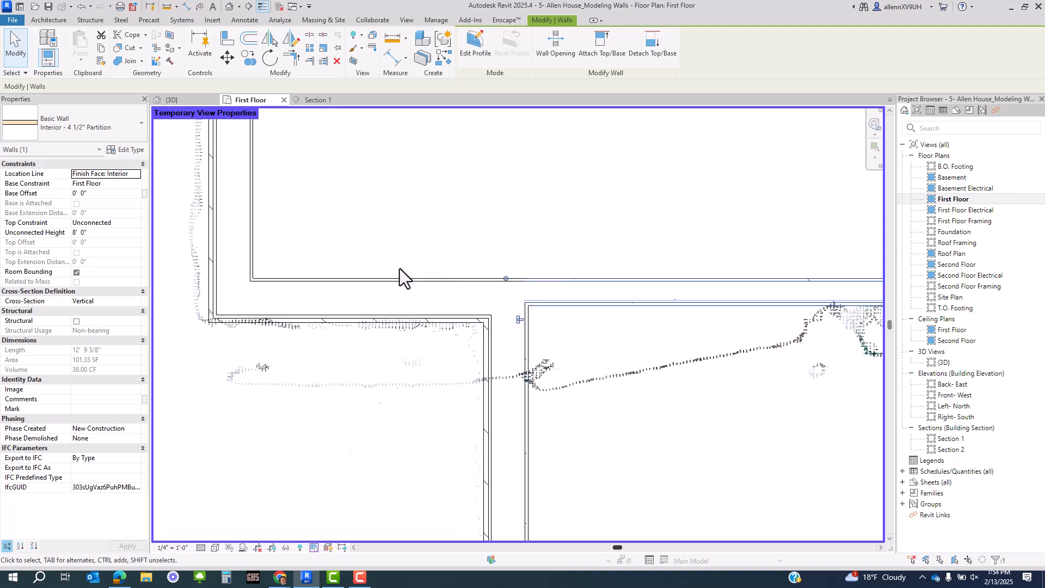
scroll(389, 293, "down", 2)
middle_click_drag(564, 347, 423, 346)
key("Up")
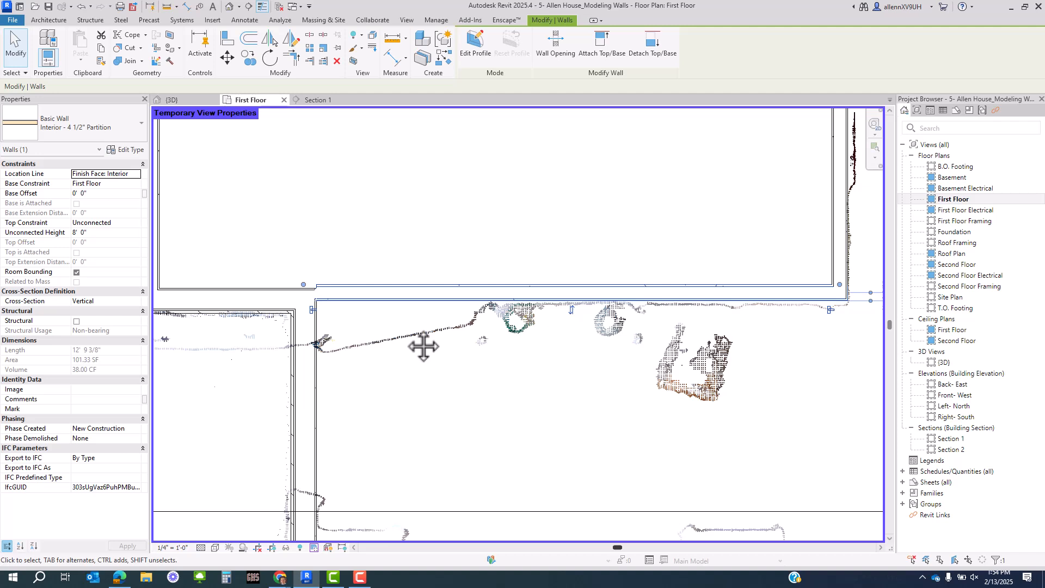
- Check the wall along its length and nudge it slightly back down onto the scan line
middle_click_drag(382, 342, 505, 351)
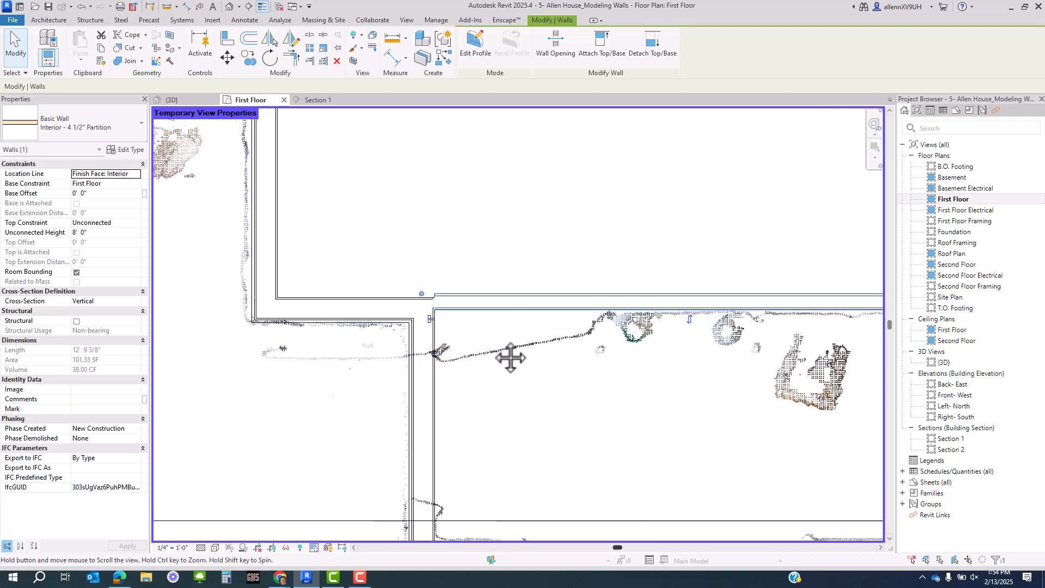
scroll(336, 319, "up", 4)
scroll(399, 336, "down", 2)
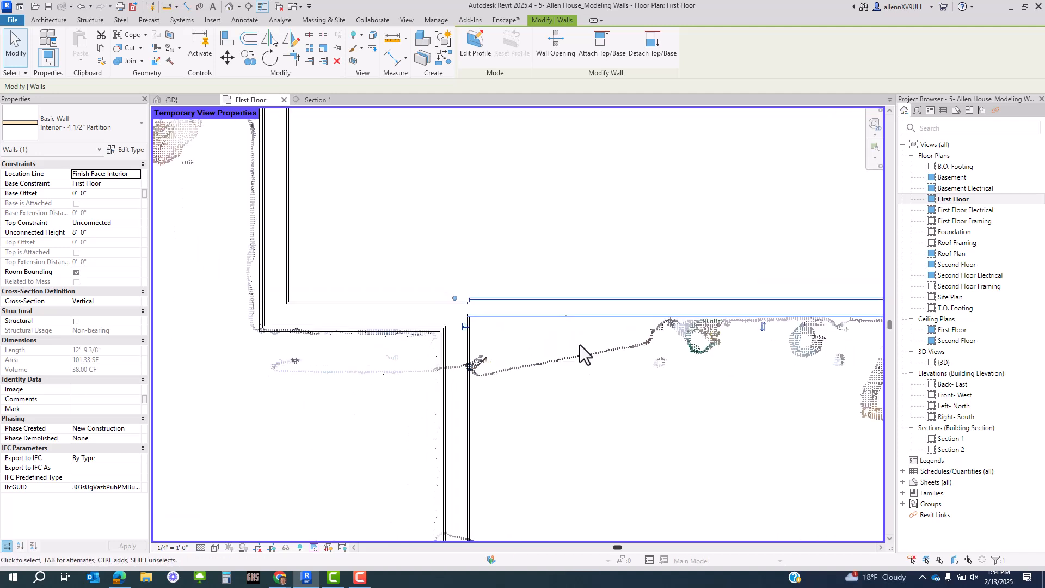
middle_click_drag(615, 358, 436, 348)
scroll(403, 298, "up", 2)
middle_click_drag(505, 327, 391, 346)
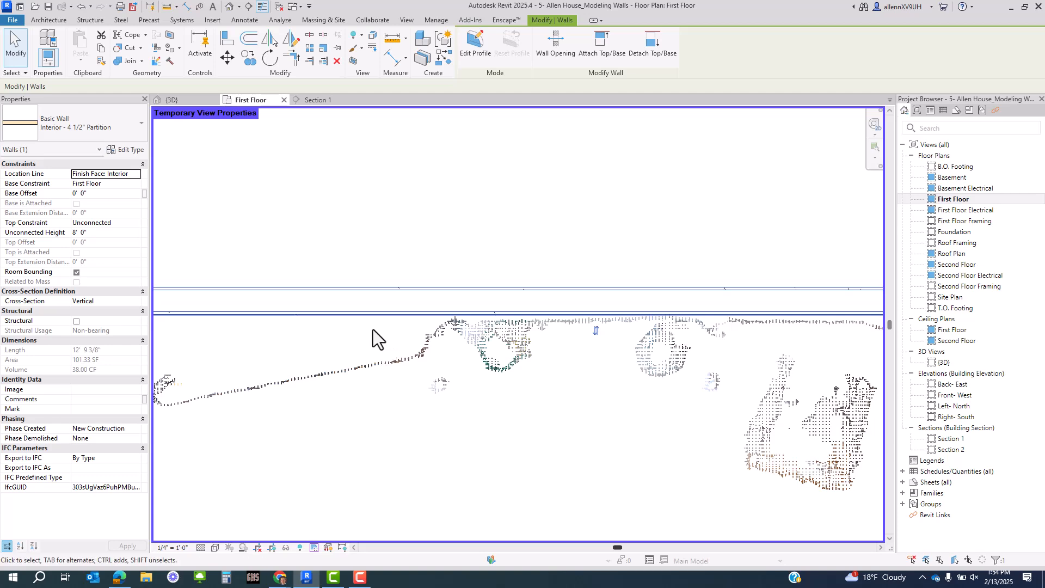
scroll(373, 328, "down", 1)
middle_click_drag(299, 334, 456, 356)
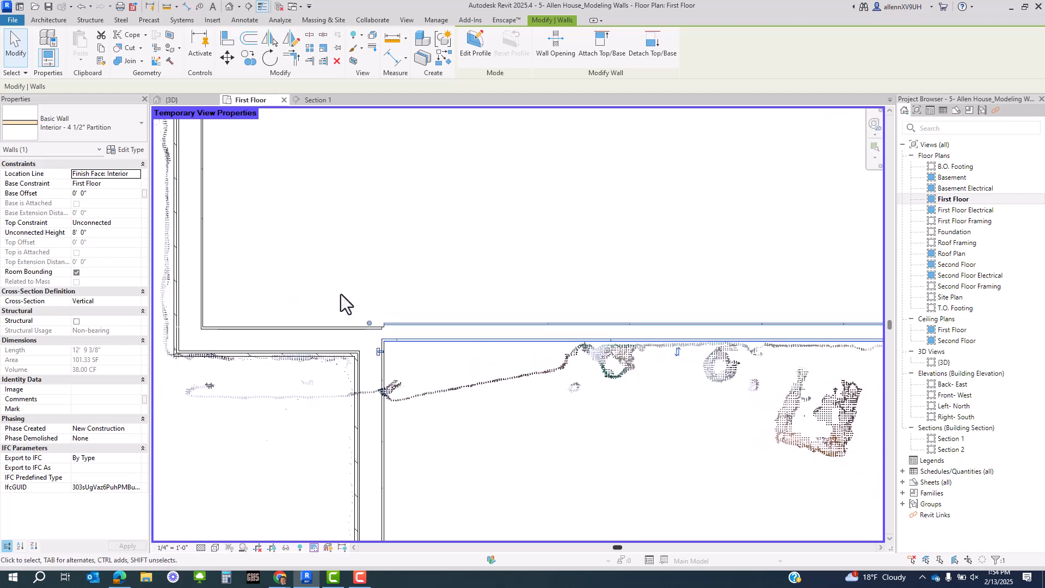
scroll(419, 370, "down", 3)
scroll(423, 366, "up", 3)
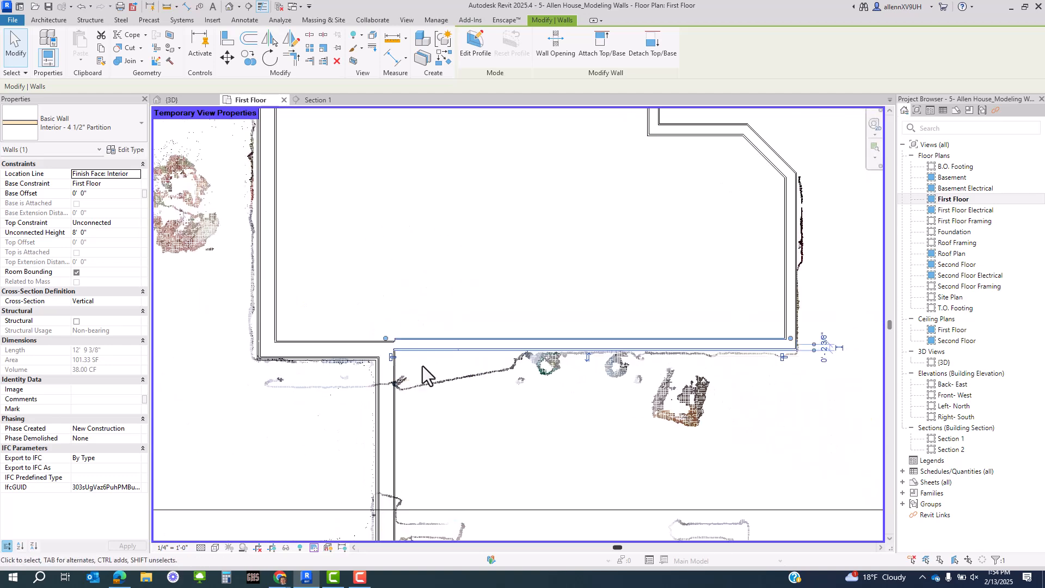
middle_click_drag(544, 417, 461, 385)
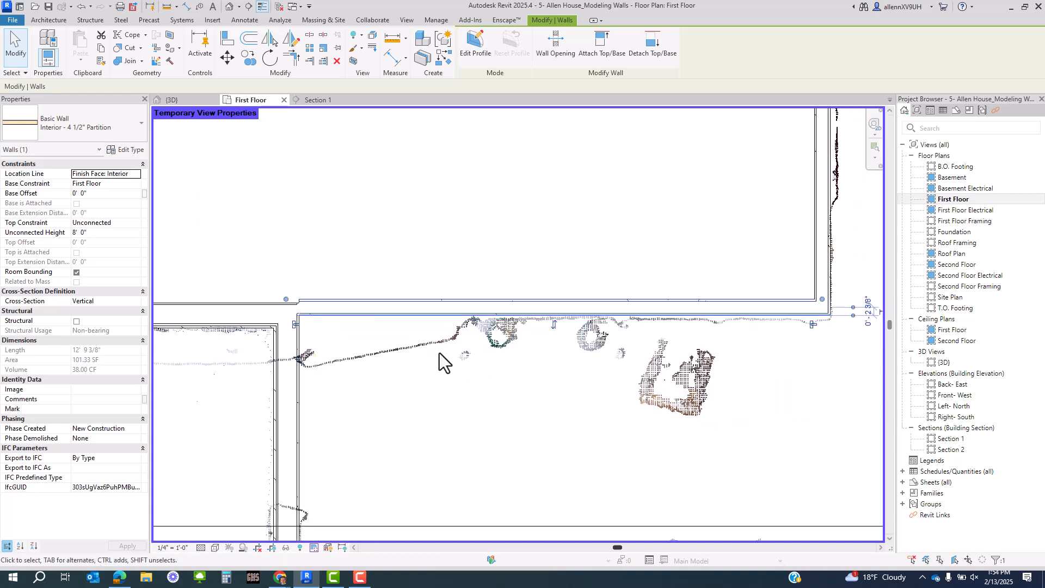
key("Down")
- Deselect that wall and select the partition wall running along the top of the plan
scroll(452, 365, "down", 4)
middle_click_drag(506, 416, 497, 315)
left_click(498, 314)
scroll(568, 240, "up", 2)
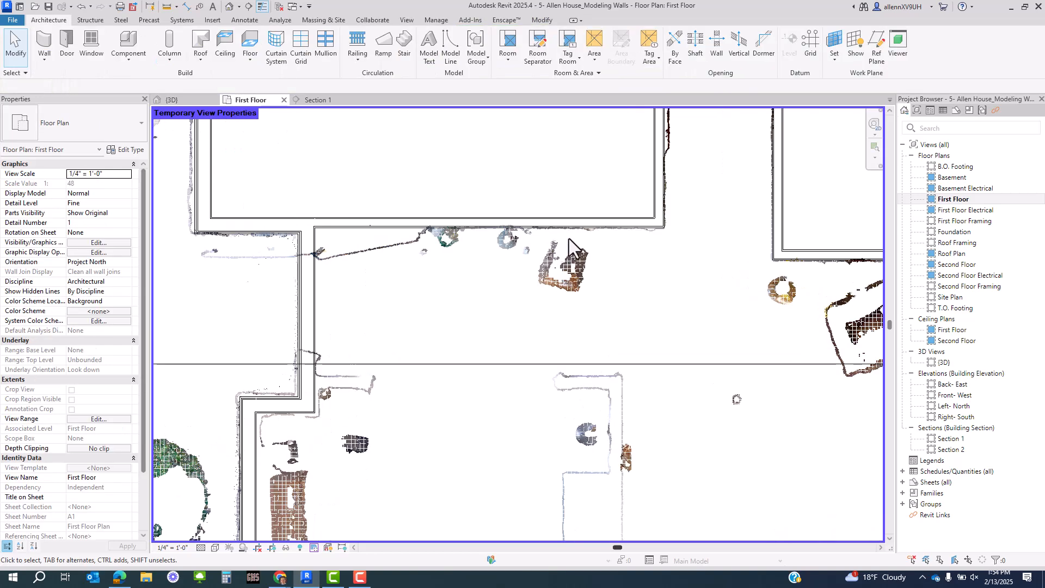
left_click(658, 228)
scroll(426, 390, "up", 1)
middle_click_drag(426, 389, 481, 360)
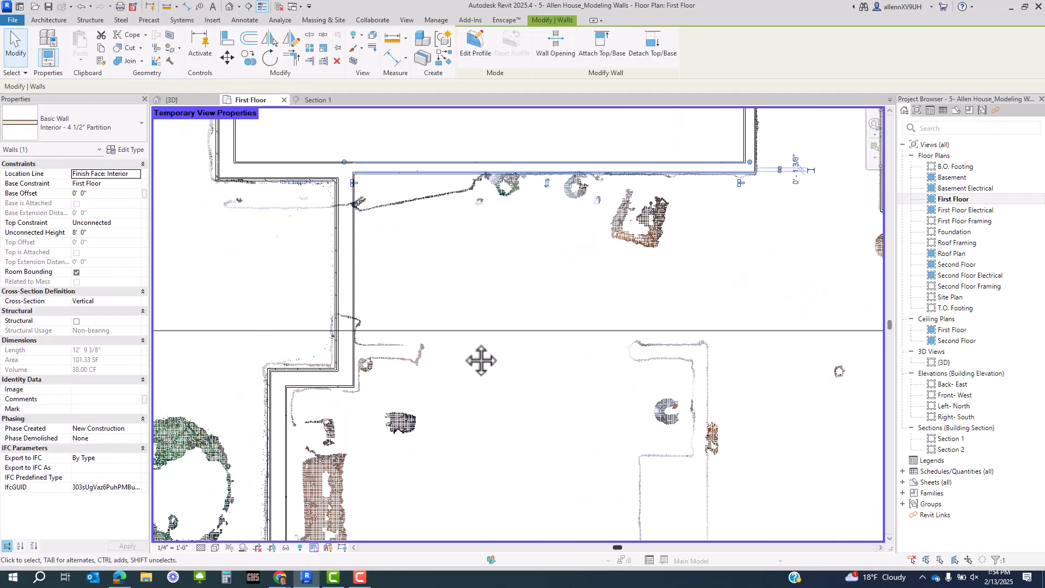
- With the WA wall tool, trace a partition along the scanned corridor wall, turning down into a vertical run
key("w")
key("a")
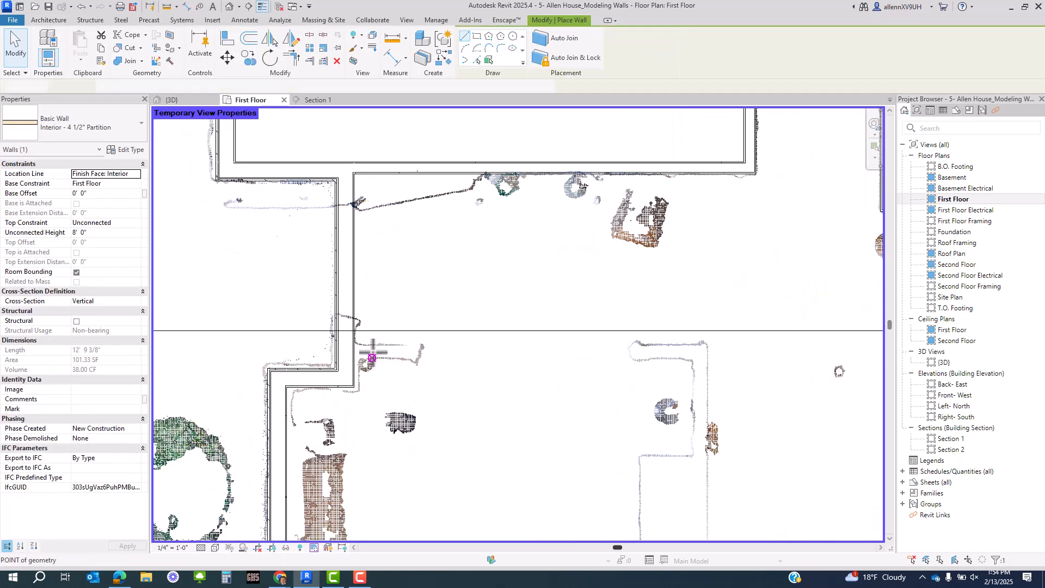
scroll(368, 357, "up", 4)
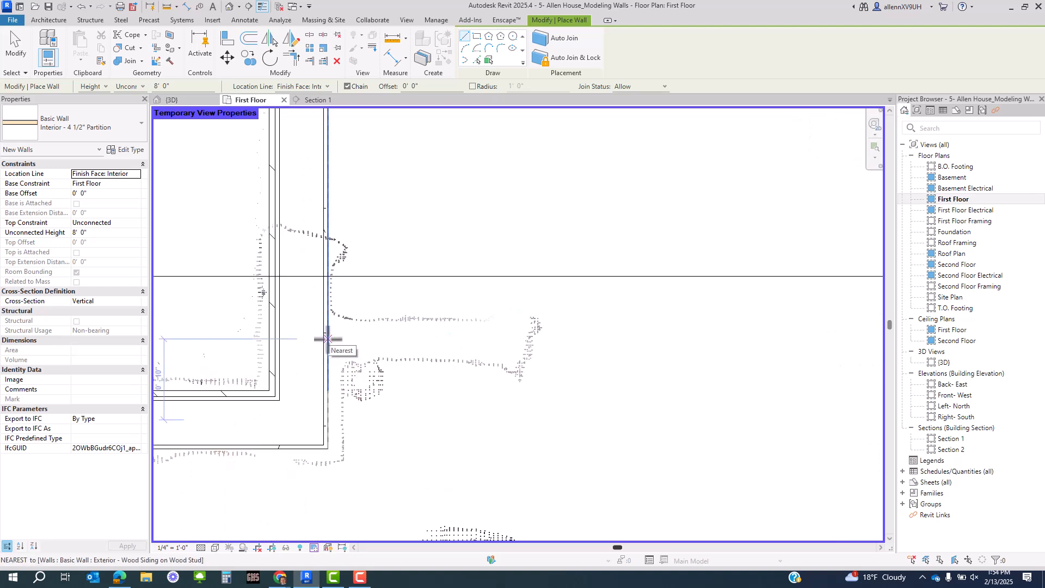
left_click(325, 341)
middle_click_drag(657, 356, 479, 356)
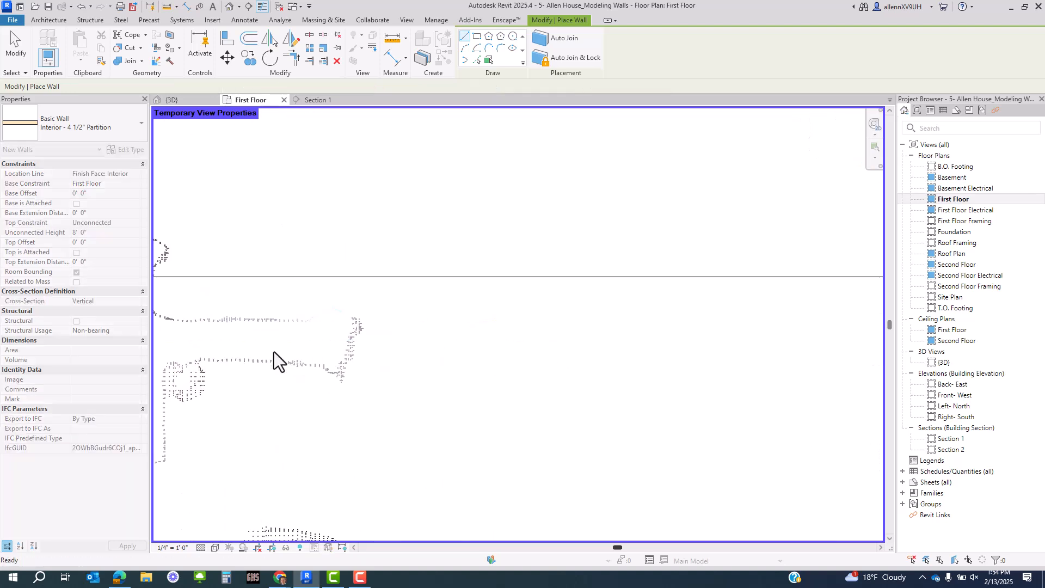
left_click(392, 334)
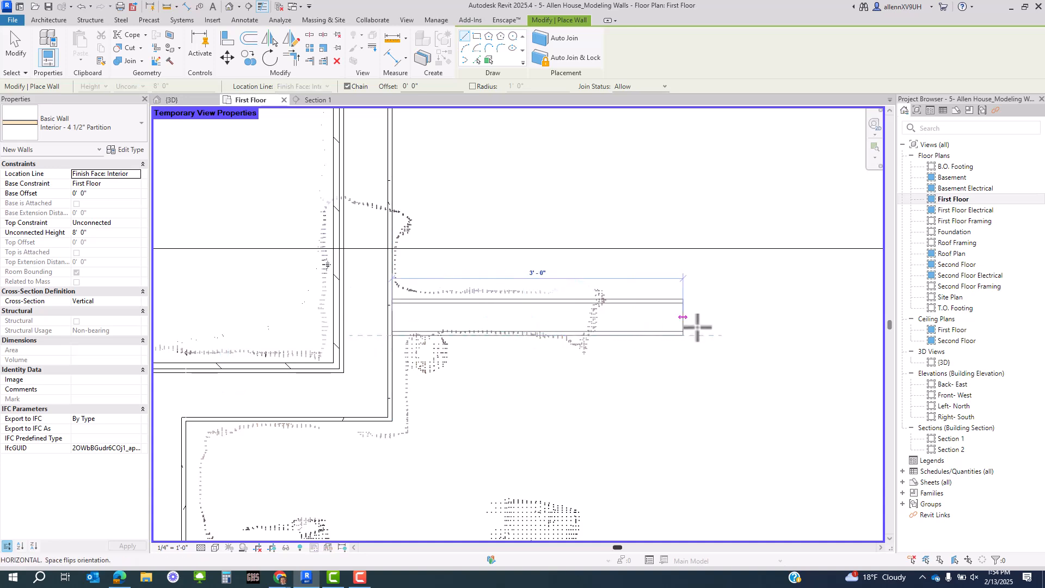
middle_click_drag(698, 344, 250, 356)
scroll(248, 351, "down", 2)
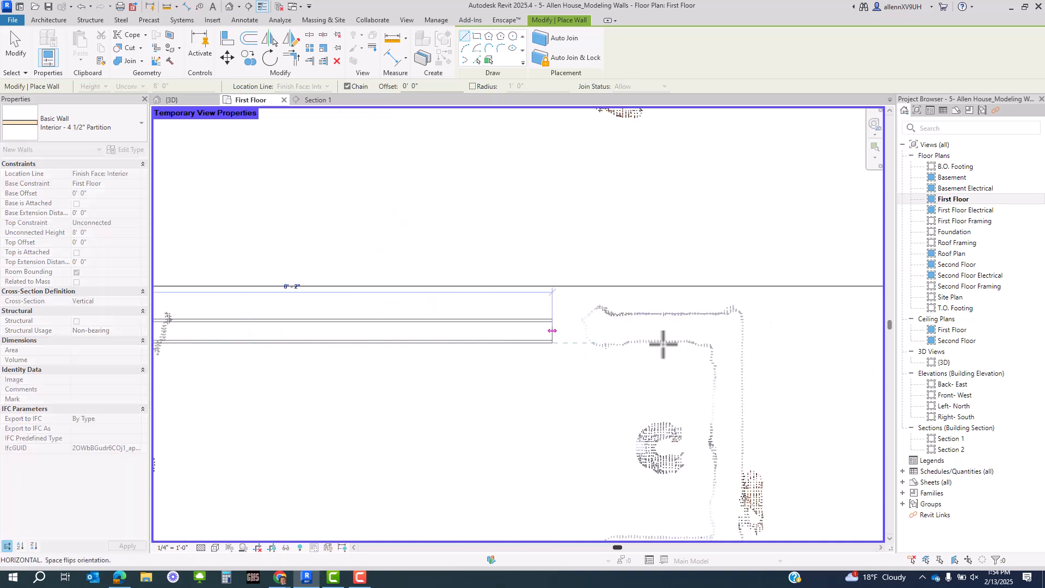
left_click(715, 328)
scroll(711, 256, "down", 2)
middle_click_drag(709, 479, 685, 202)
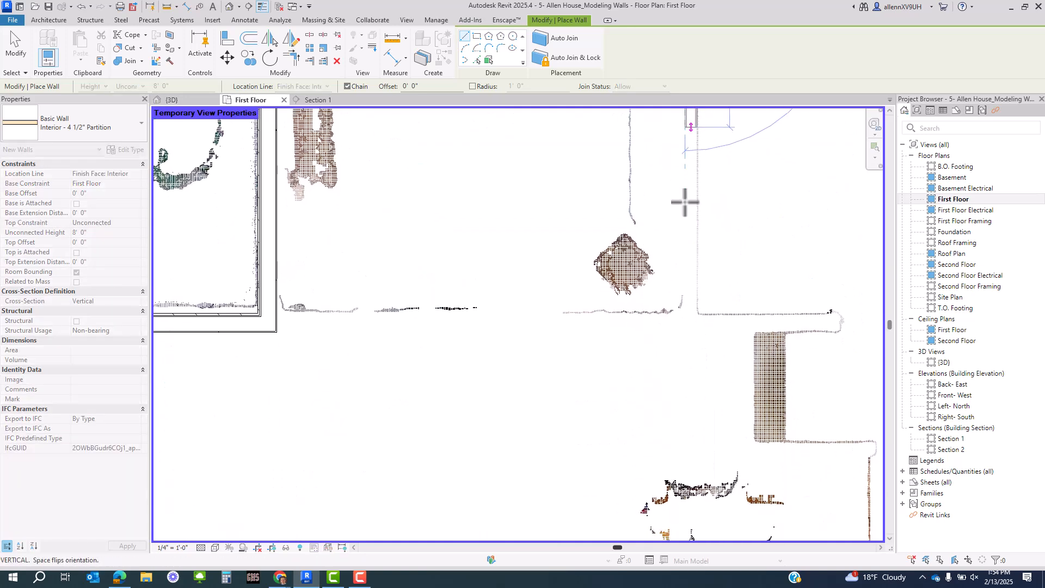
left_click(684, 313)
- Draw a vertical partition starting at the corner of the brown scanned rectangle
middle_click_drag(701, 353, 461, 184)
scroll(620, 313, "up", 2)
scroll(592, 272, "down", 2)
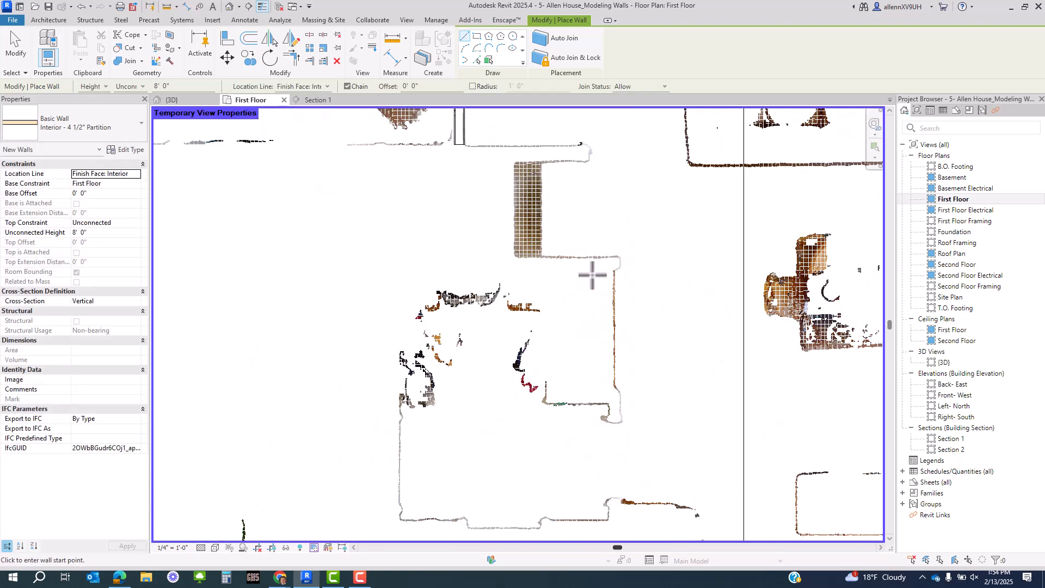
scroll(592, 332, "down", 2)
middle_click_drag(604, 422, 569, 399)
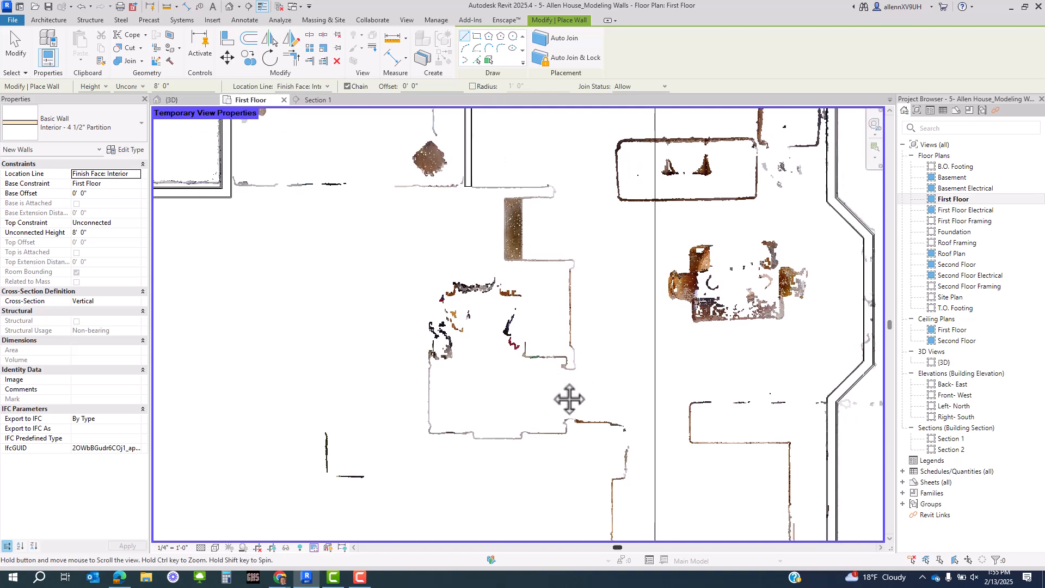
scroll(507, 229, "up", 2)
scroll(533, 285, "up", 3)
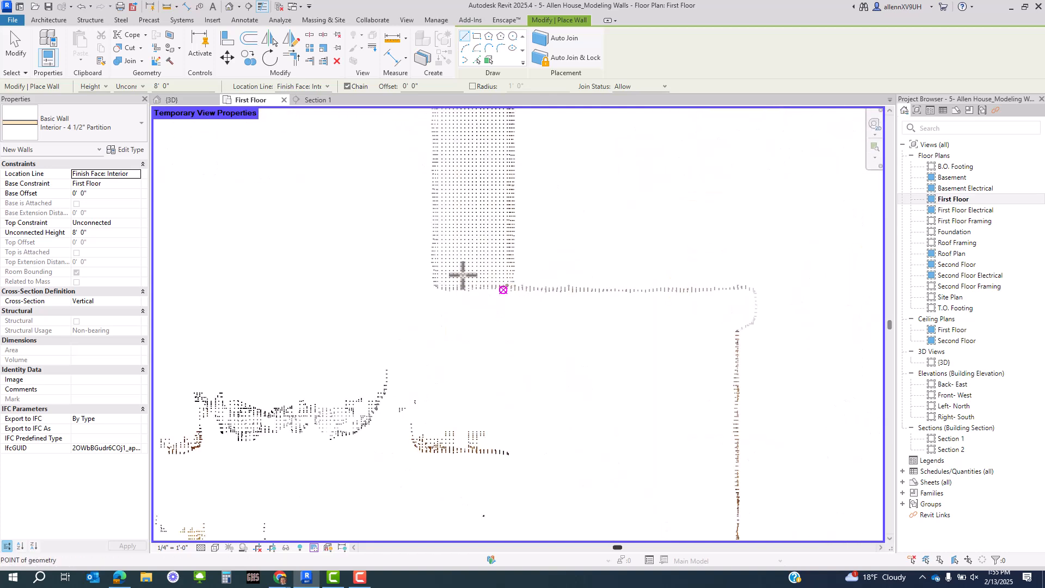
middle_click_drag(474, 282, 510, 387)
middle_click_drag(452, 183, 466, 344)
left_click(483, 229)
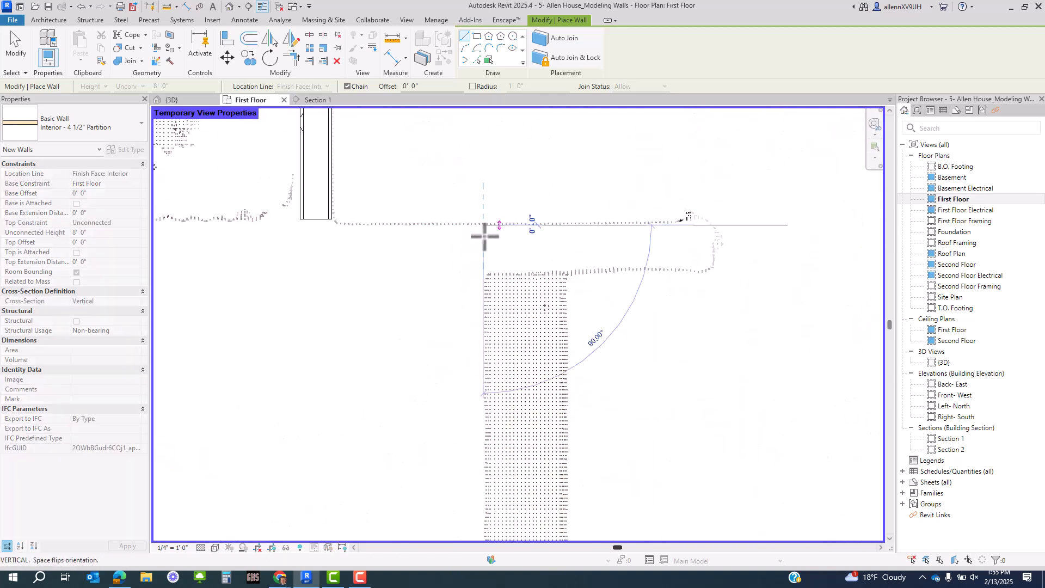
middle_click_drag(482, 390, 494, 354)
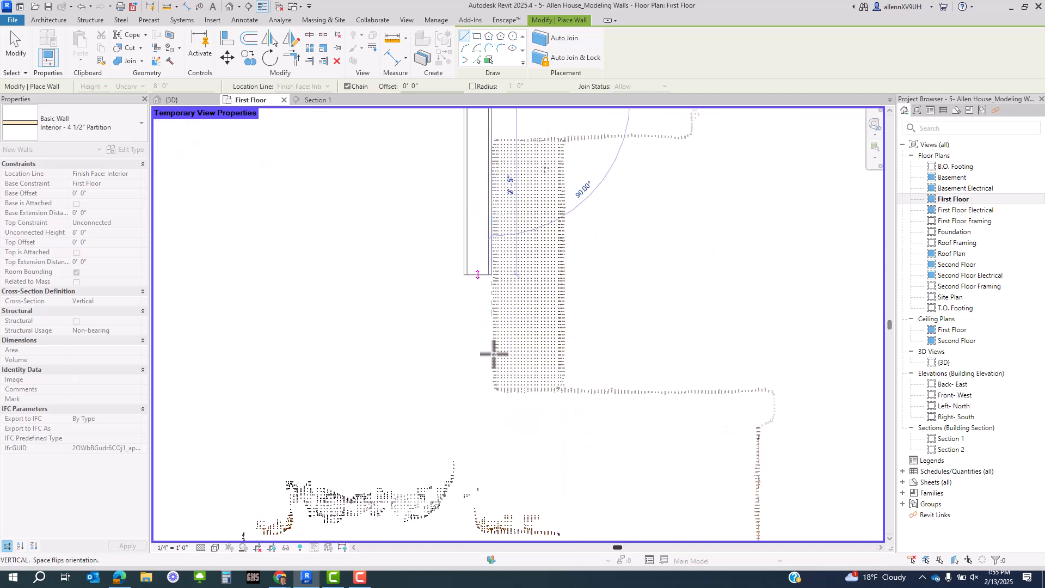
left_click(492, 394)
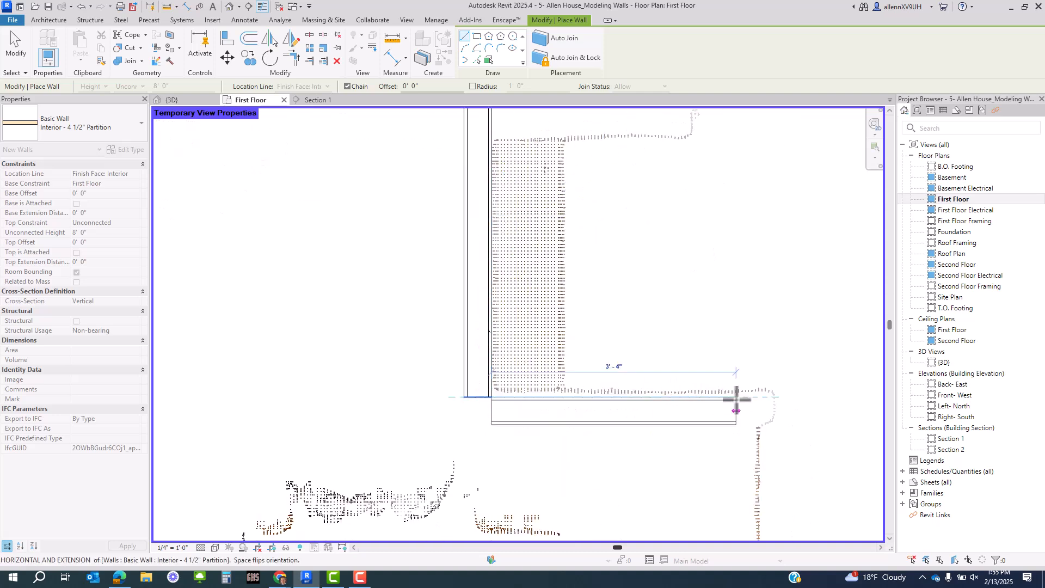
- Add a short horizontal partition and a final vertical partition, then finish wall drawing
left_click(753, 400)
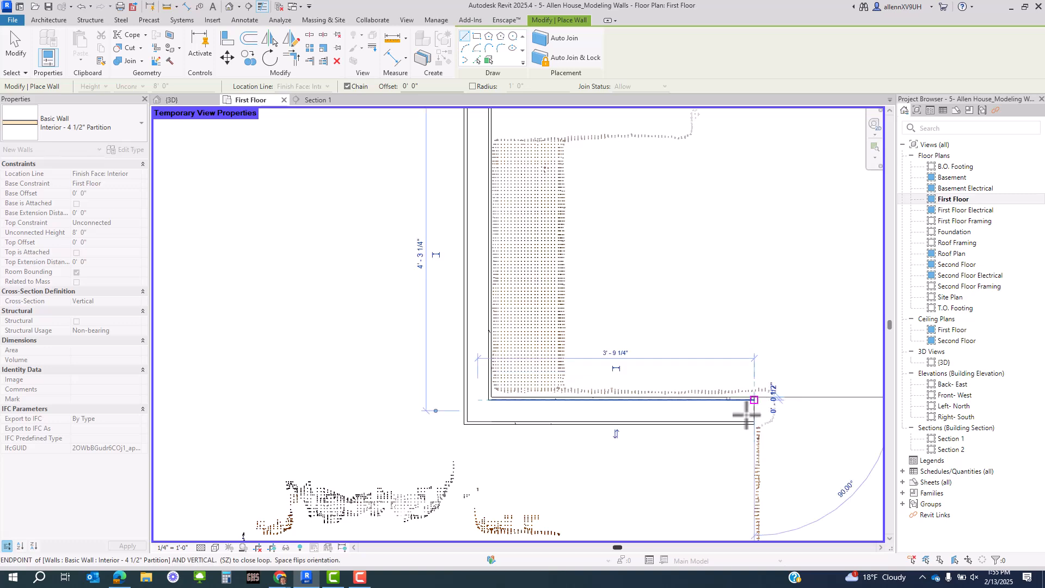
middle_click_drag(727, 482, 654, 218)
scroll(650, 257, "down", 2)
scroll(659, 393, "up", 3)
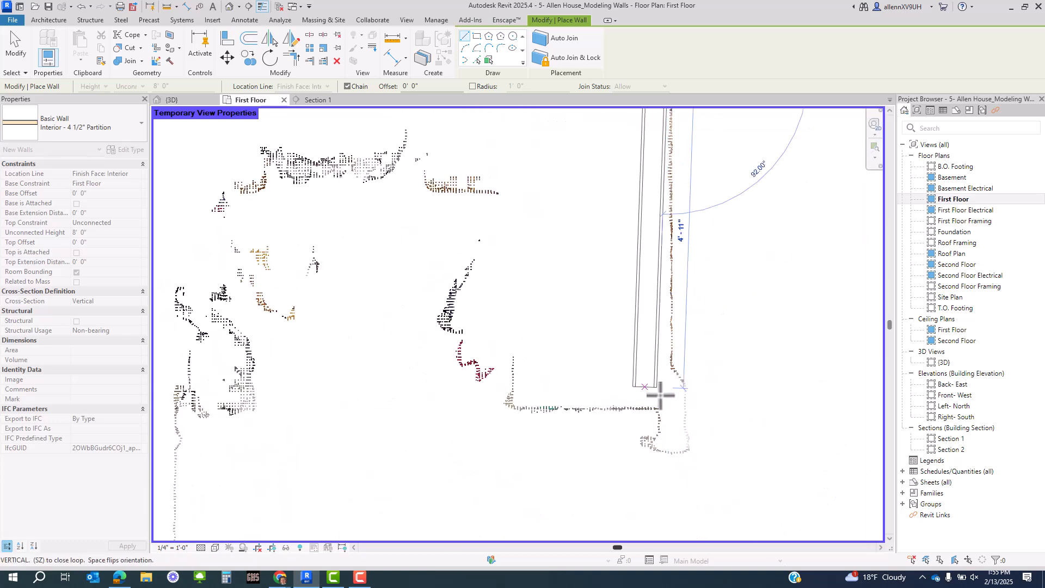
left_click(667, 406)
key("Escape")
key("Escape")
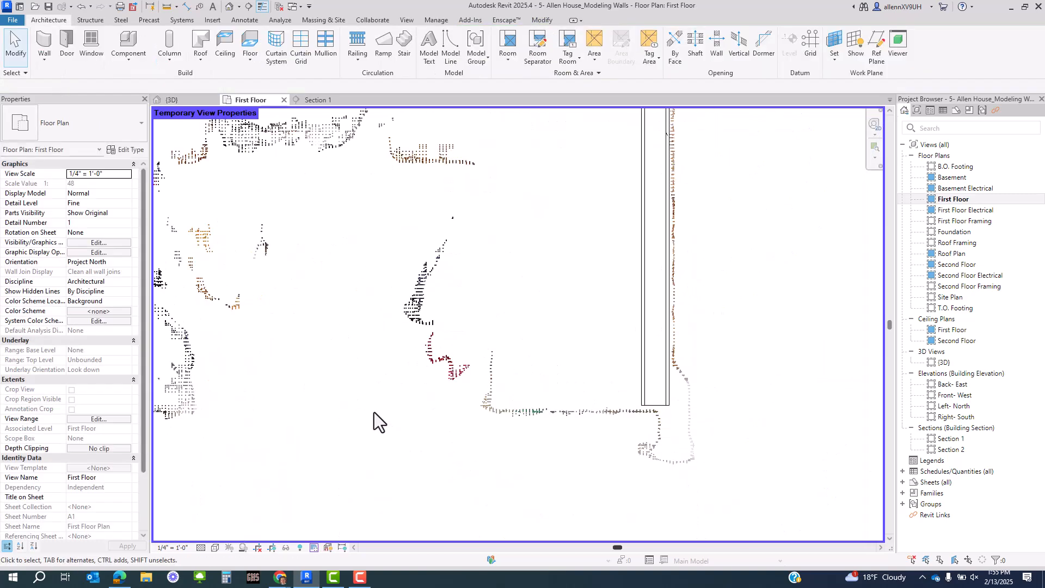
scroll(566, 371, "down", 2)
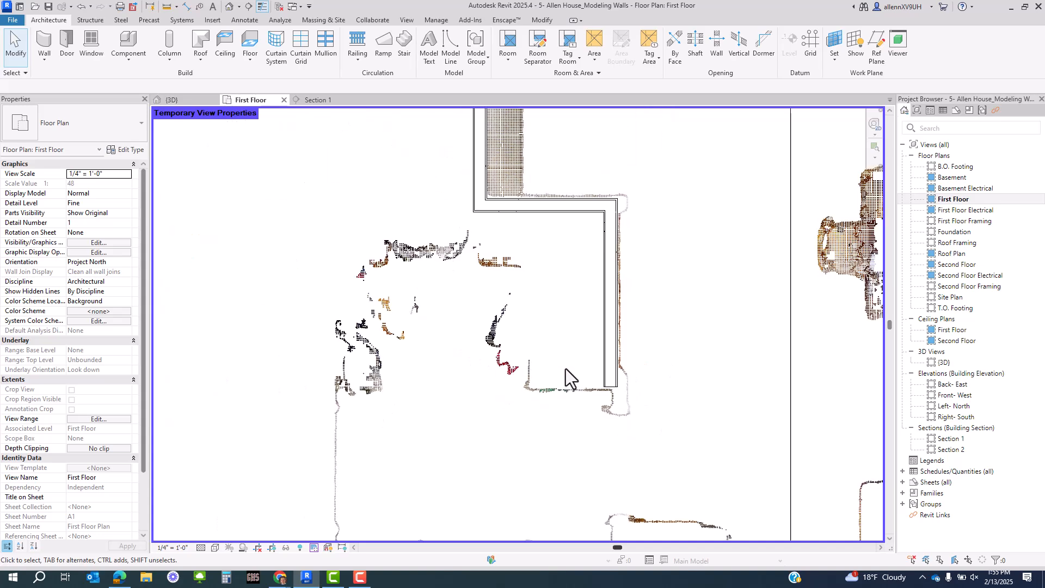
middle_click_drag(584, 281, 569, 363)
scroll(568, 361, "down", 2)
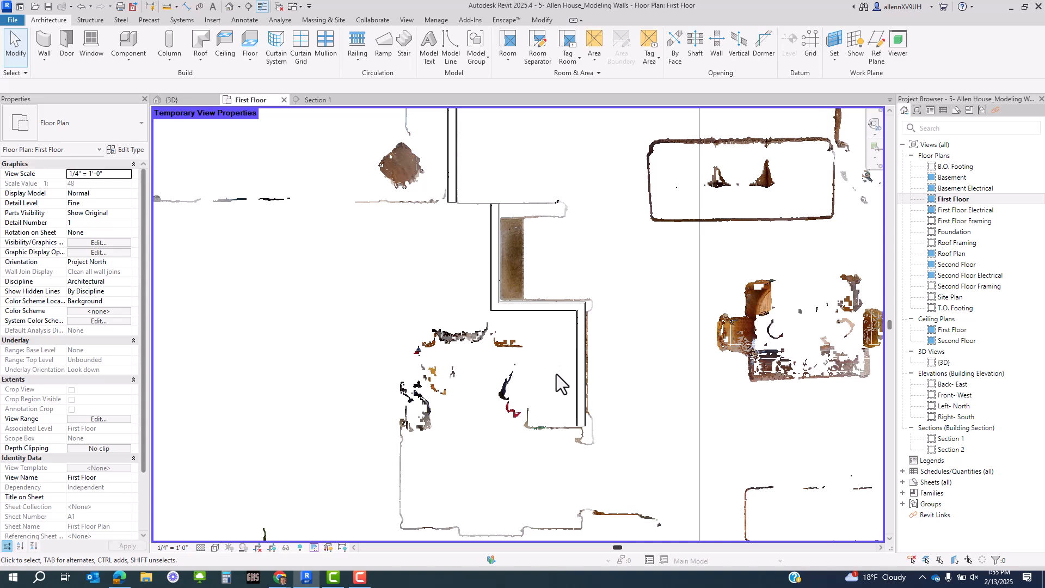
scroll(488, 213, "up", 2)
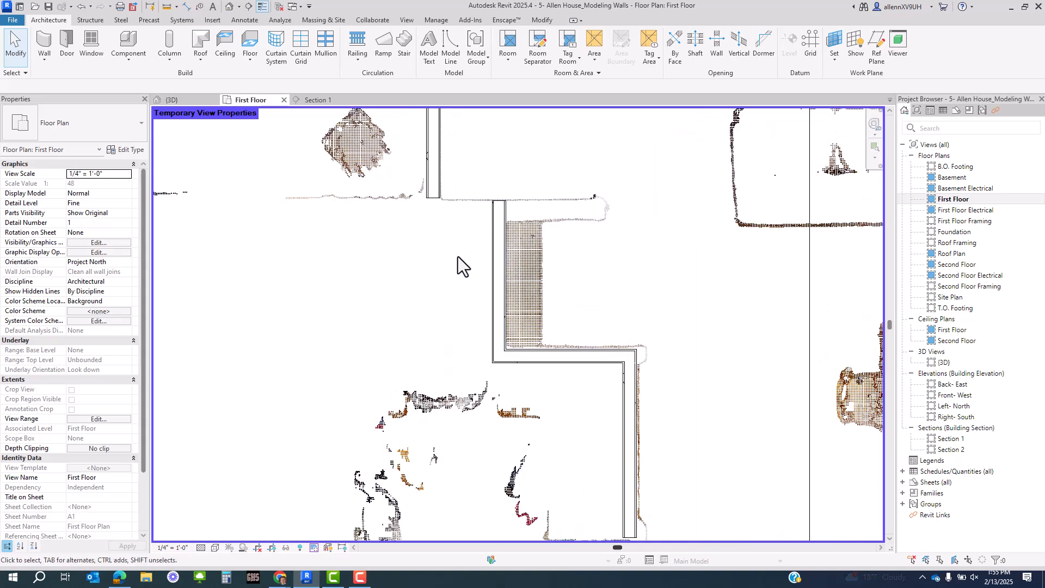
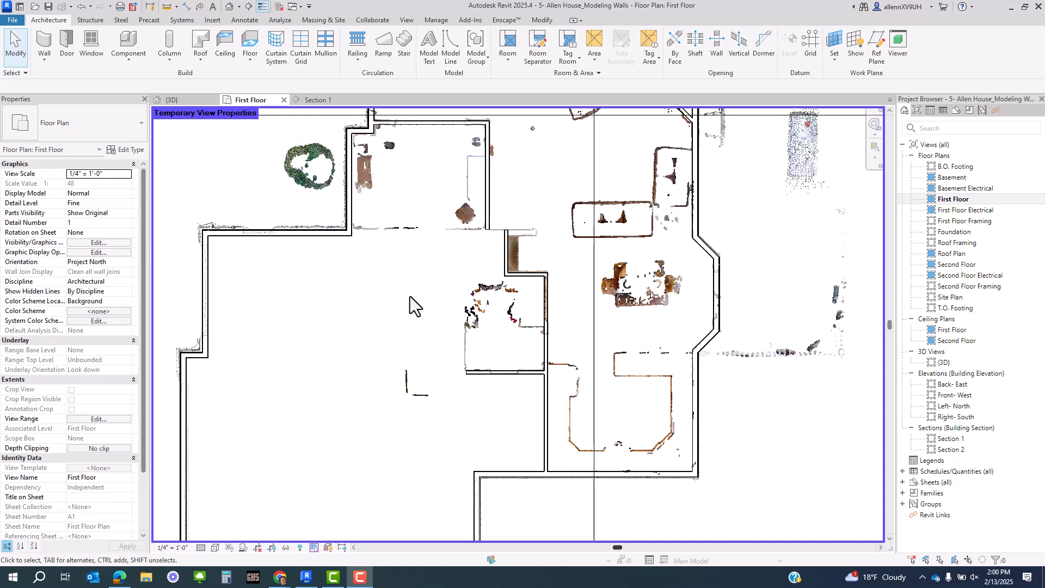
- Pan and zoom the First Floor plan to bring the central rooms into view
middle_click_drag(417, 321, 419, 338)
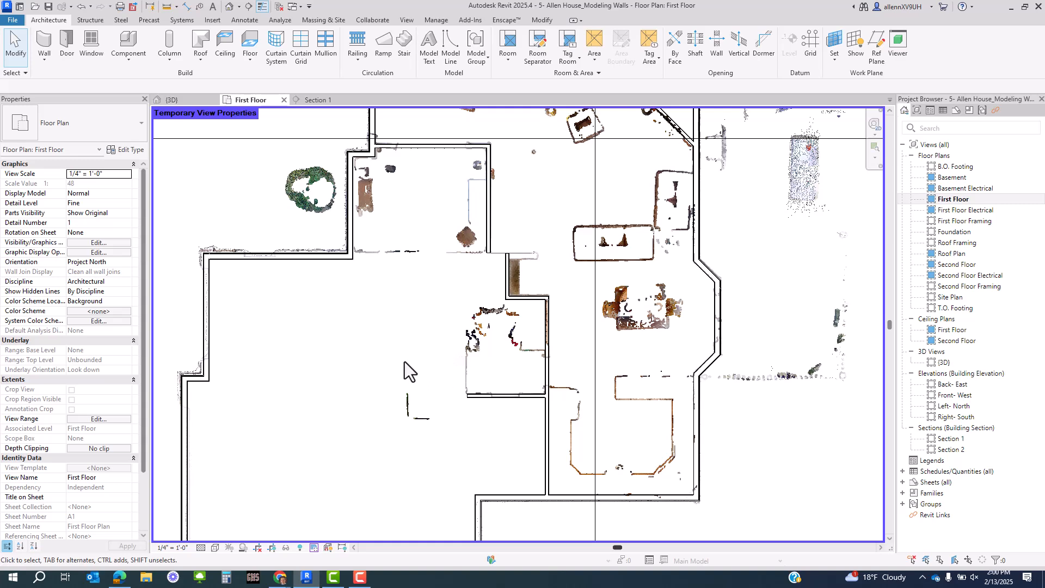
scroll(341, 272, "up", 3)
middle_click_drag(429, 281, 432, 333)
scroll(415, 318, "down", 2)
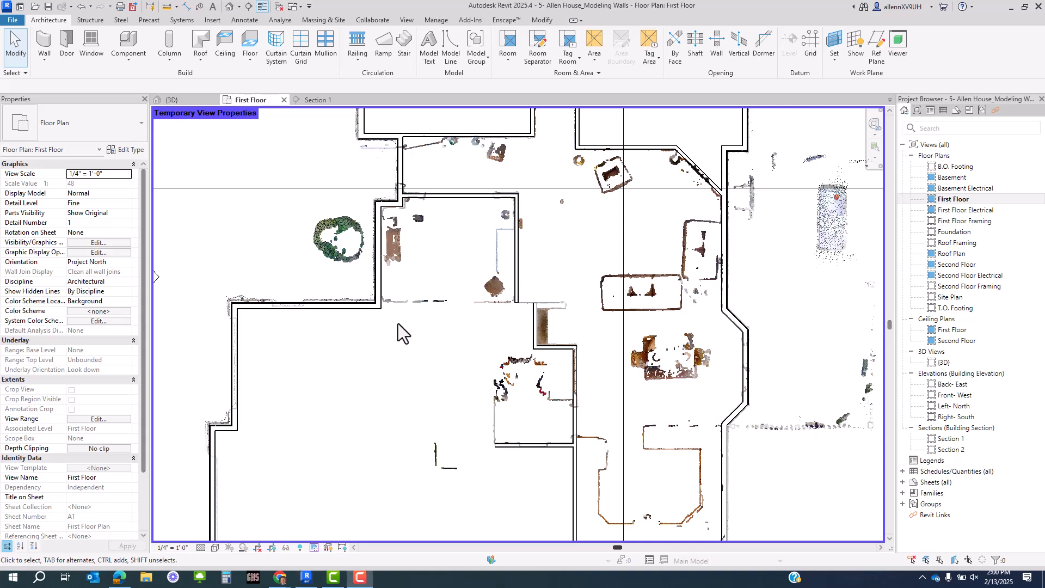
scroll(398, 323, "up", 1)
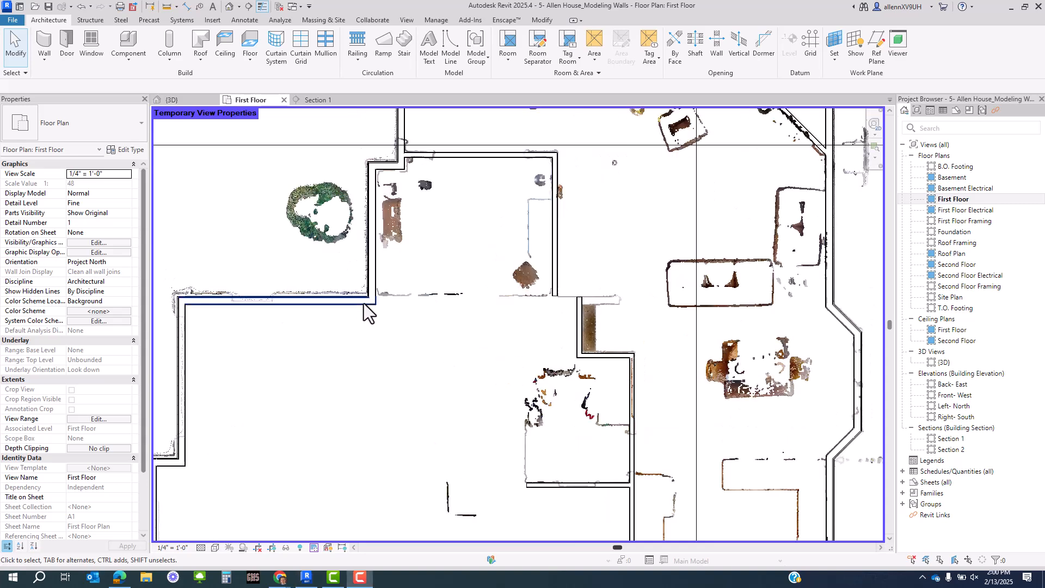
middle_click_drag(436, 353, 466, 362)
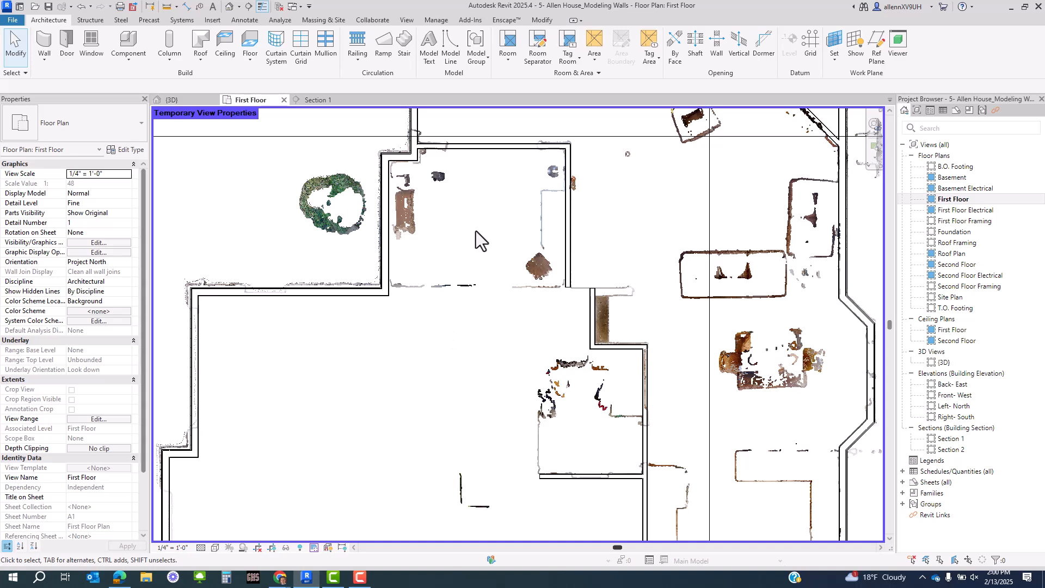
middle_click_drag(655, 297, 601, 228)
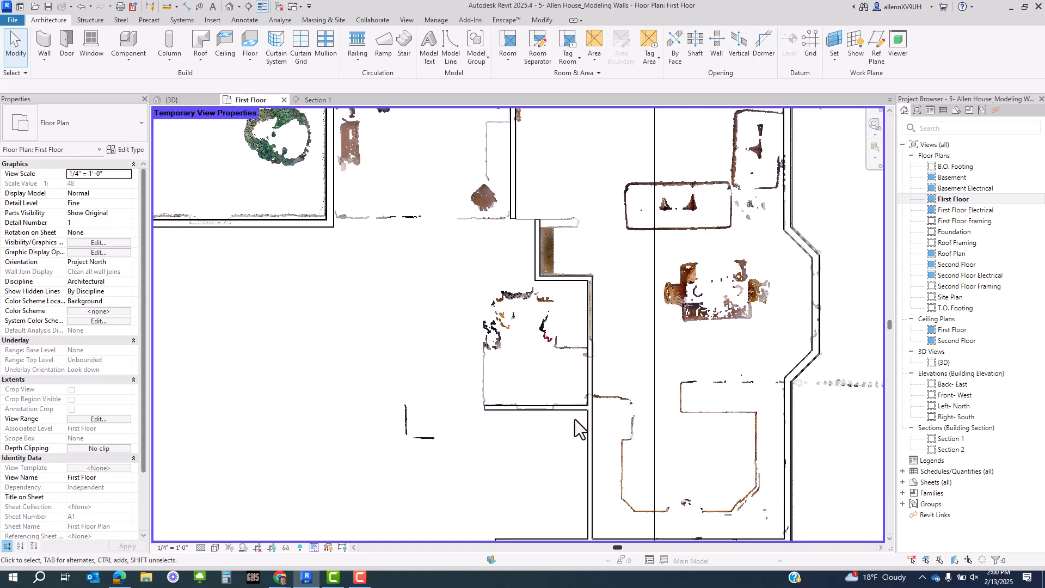
scroll(536, 240, "up", 3)
- Select and release the short interior partition, then bring up the Temporary View Properties menu
left_click(529, 239)
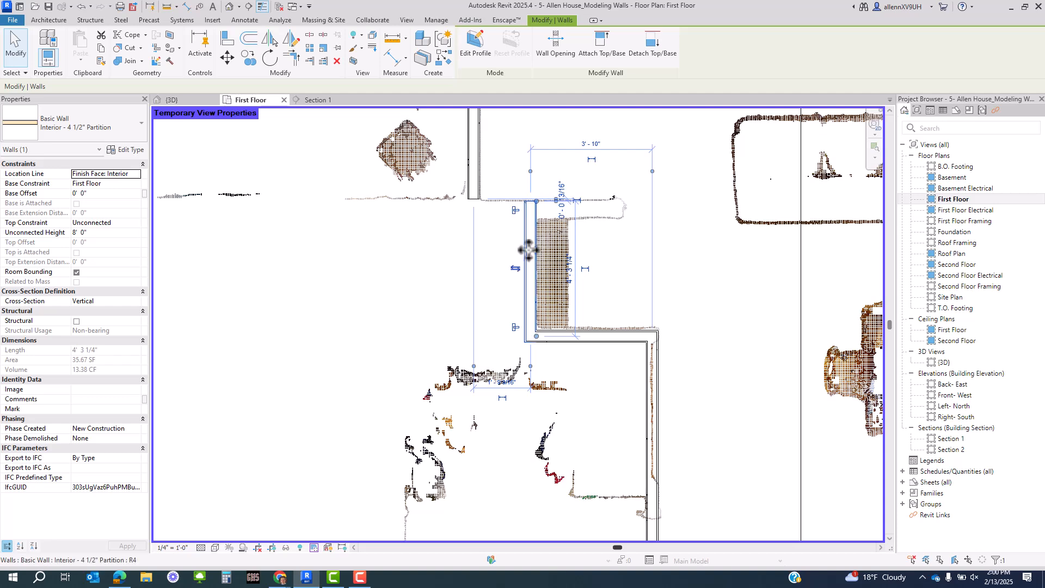
scroll(536, 252, "down", 2)
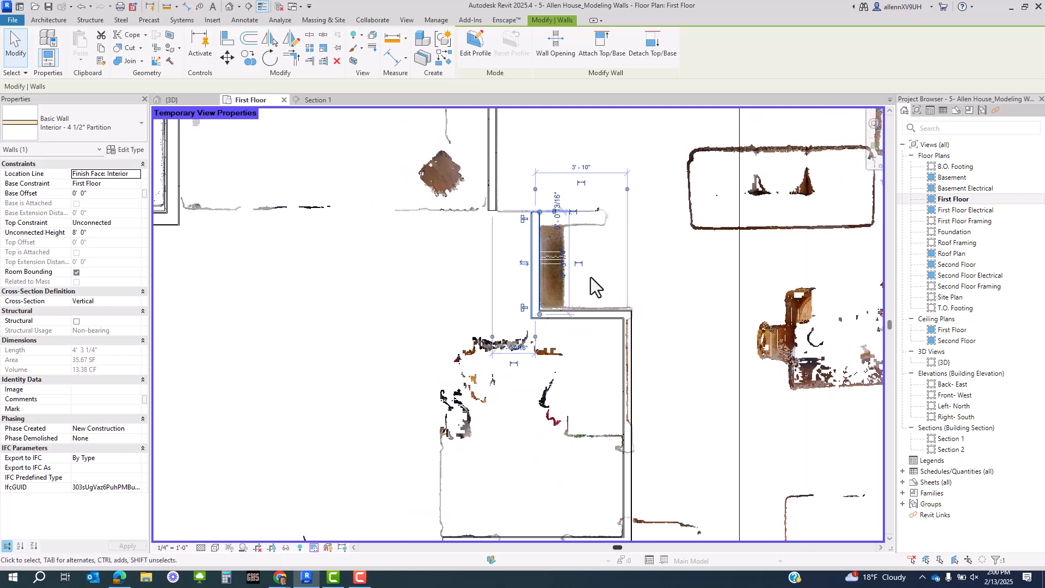
key("Escape")
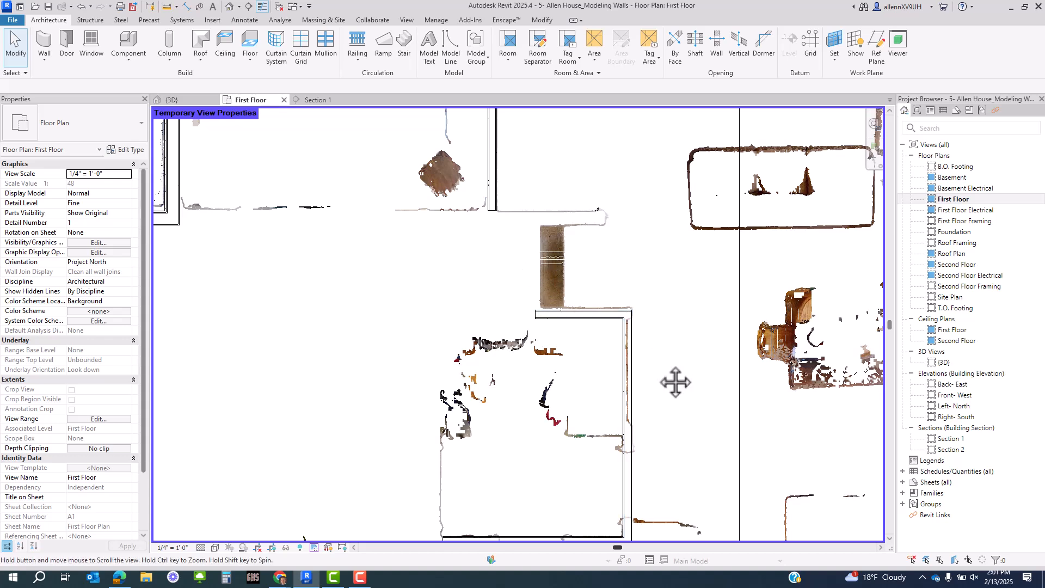
middle_click_drag(676, 388, 645, 292)
scroll(607, 300, "up", 2)
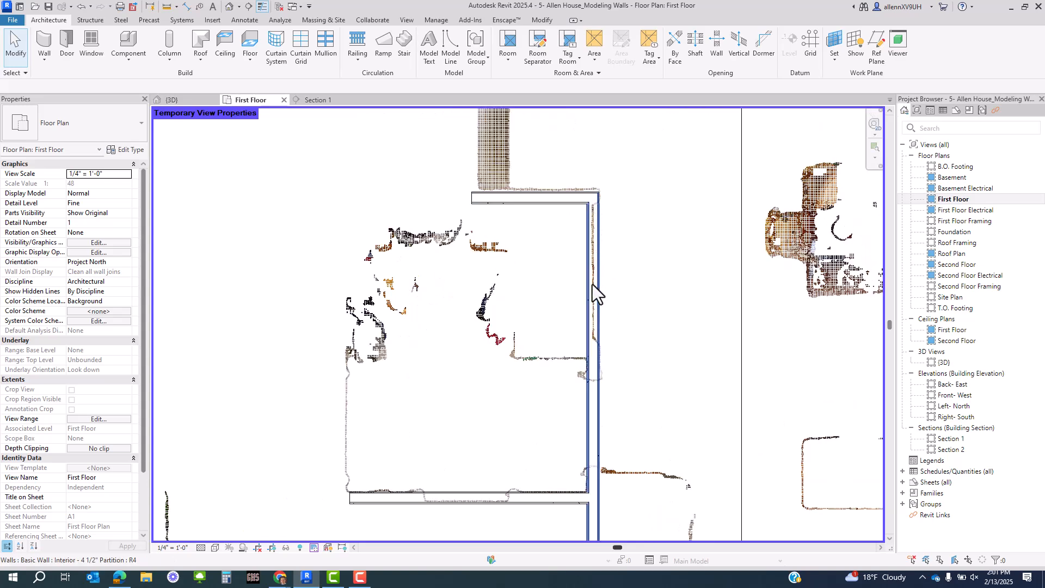
left_click(315, 549)
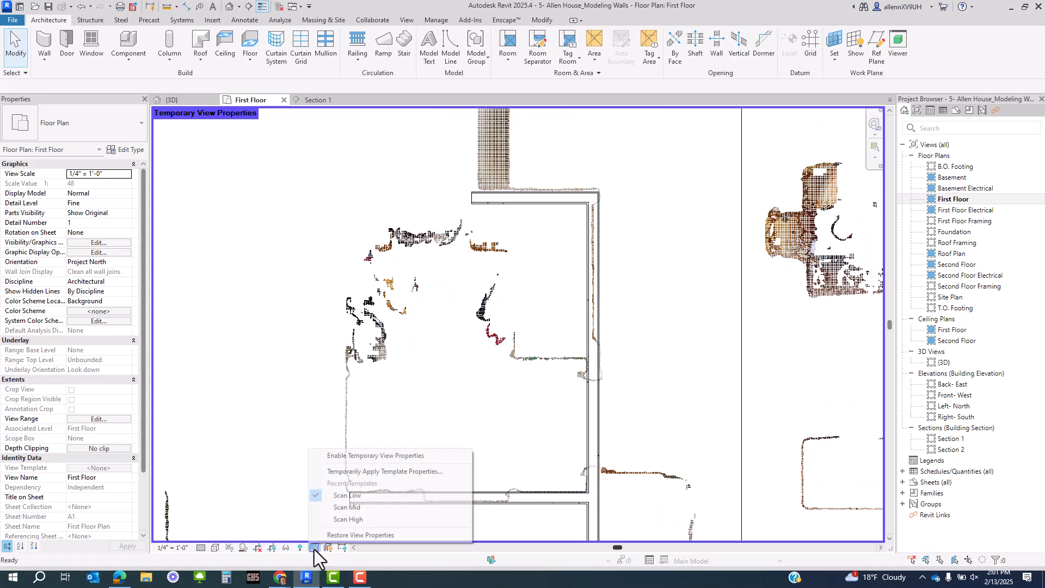
- Choose Temporarily Apply Template Properties and set Scan Low's Model Display Style to Wireframe
left_click(355, 472)
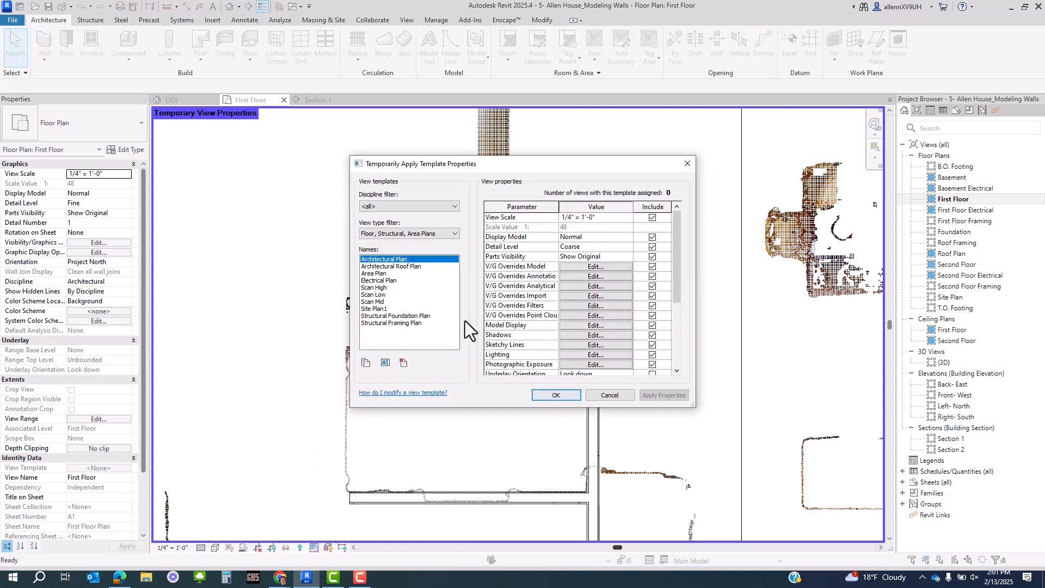
left_click(368, 294)
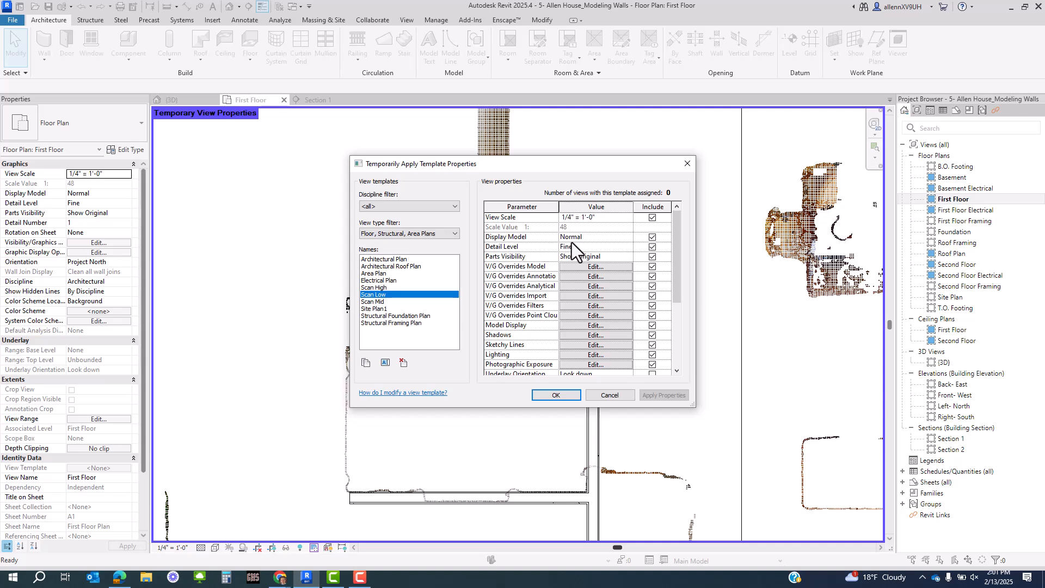
left_click(628, 236)
left_click(619, 247)
scroll(524, 352, "down", 4)
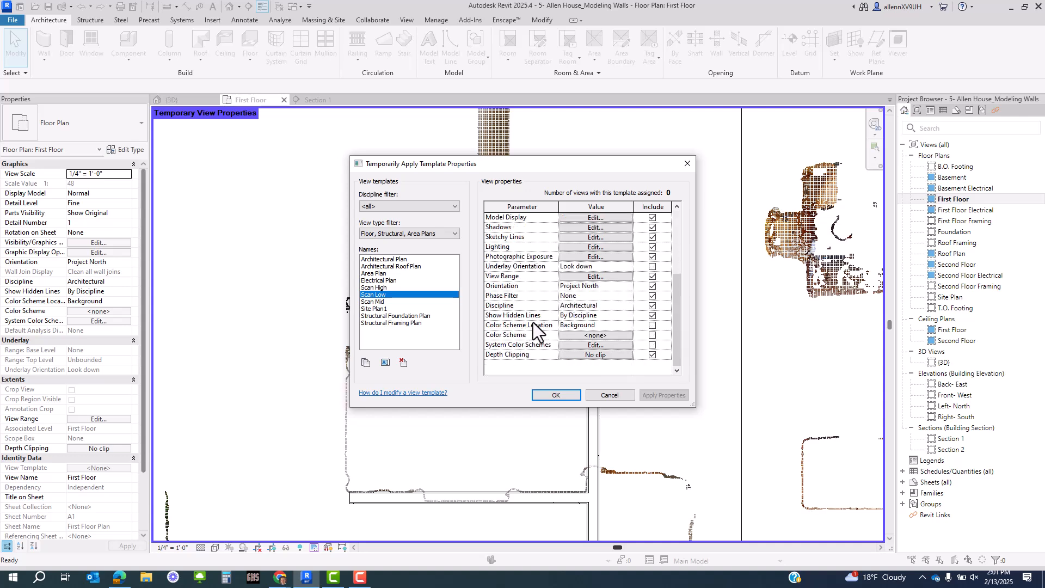
scroll(534, 322, "up", 4)
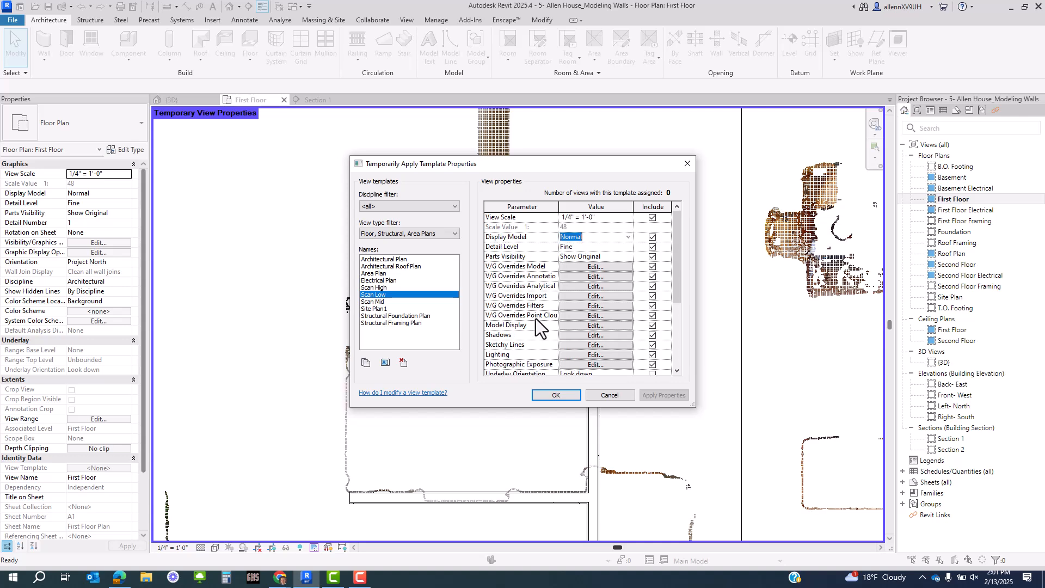
scroll(536, 319, "down", 1)
scroll(540, 287, "up", 1)
left_click(571, 326)
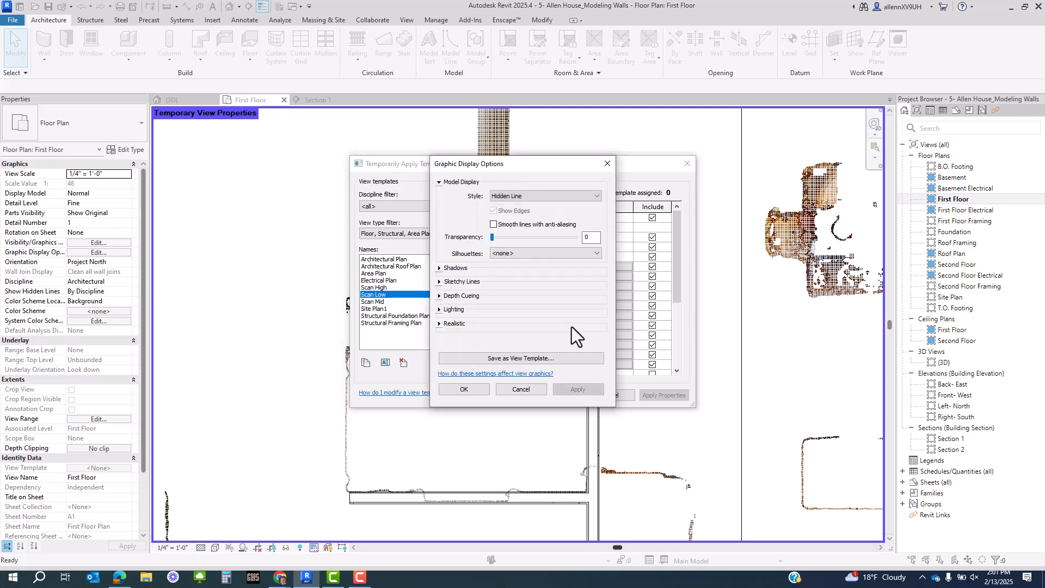
left_click(550, 201)
left_click(547, 208)
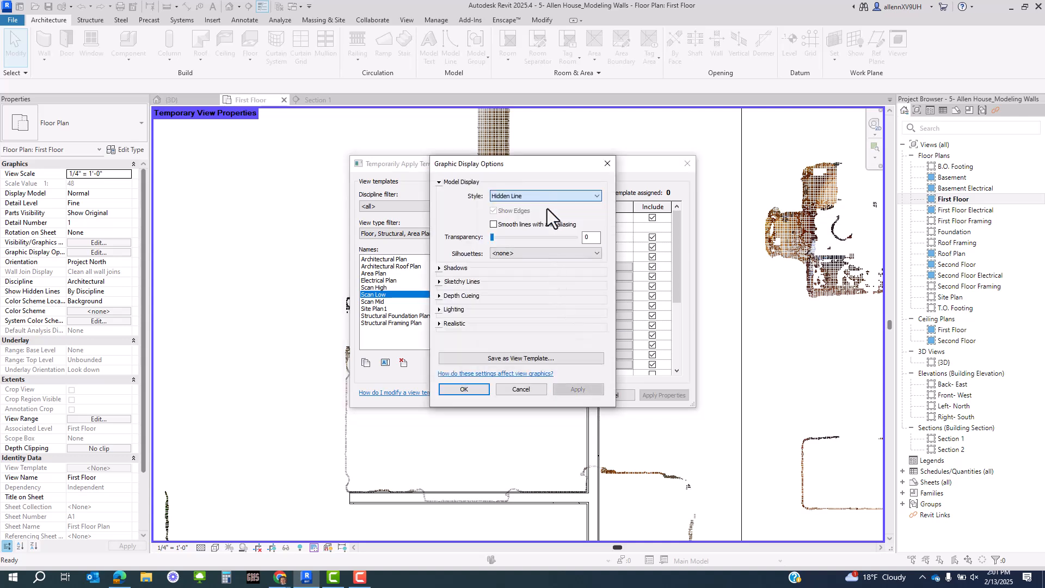
left_click(471, 390)
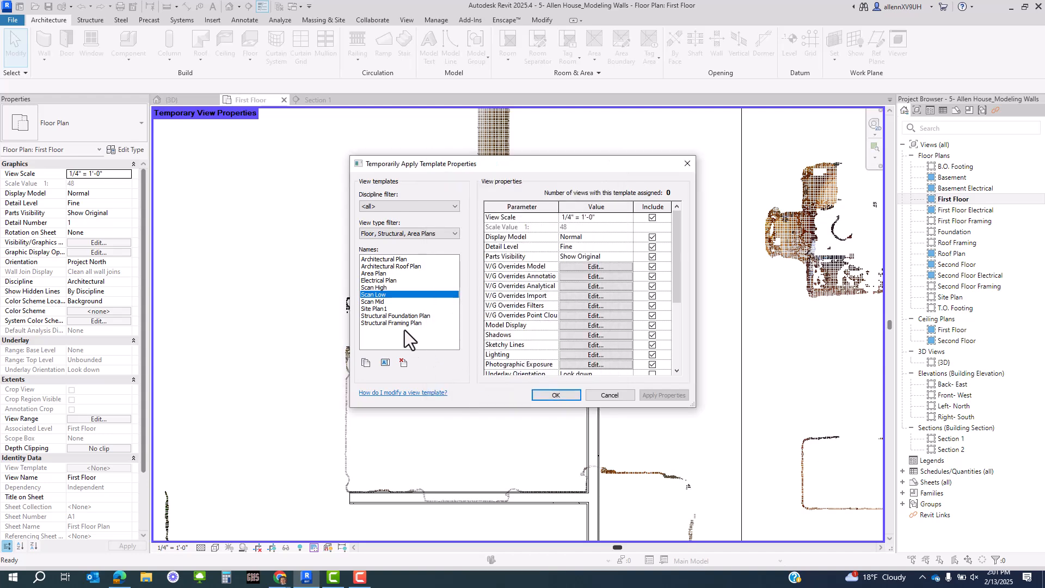
- Set the Scan Mid template's Model Display Style to Wireframe
left_click(386, 302)
left_click(608, 268)
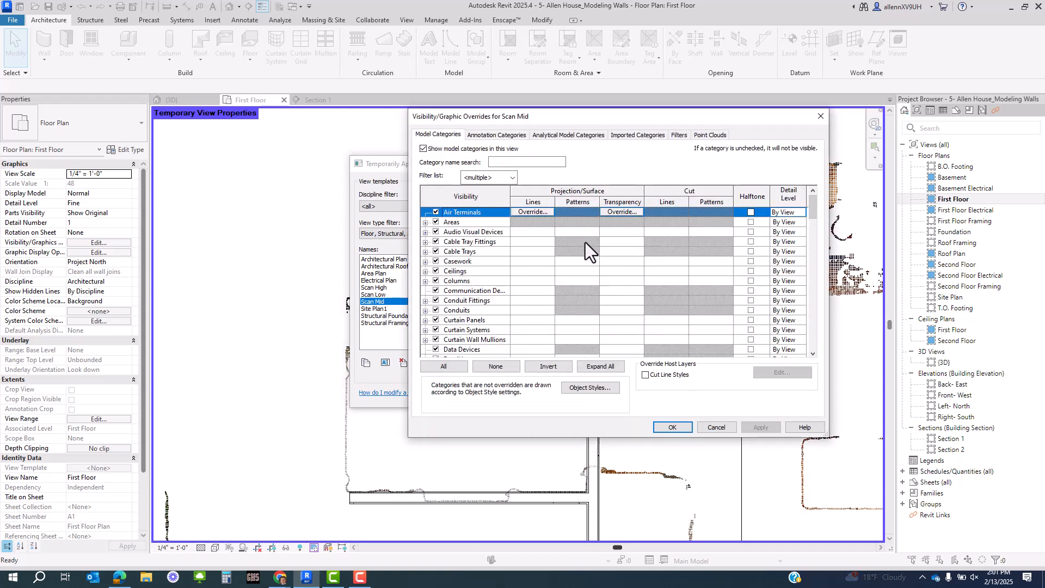
left_click(820, 116)
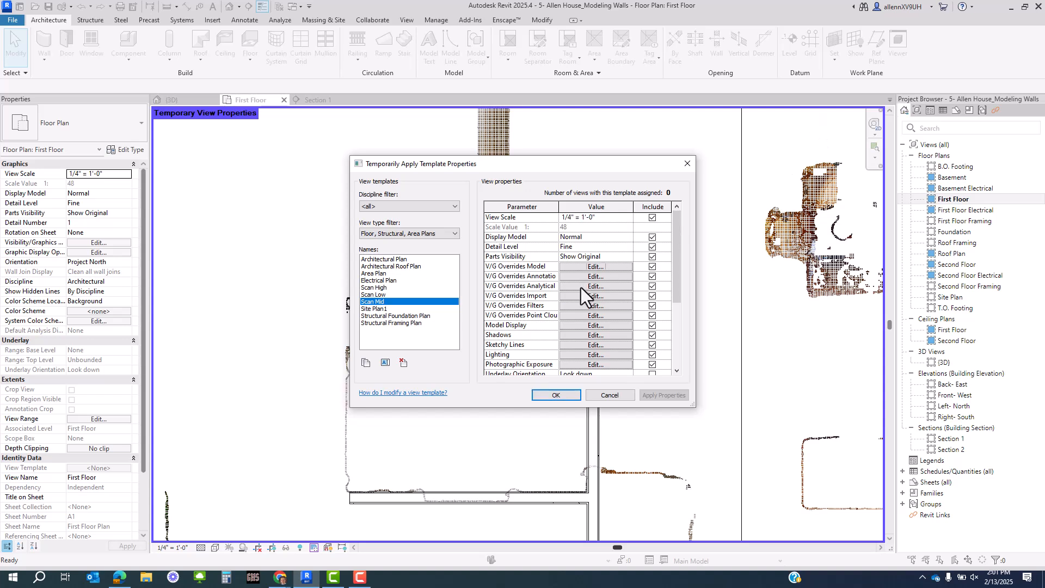
left_click(581, 328)
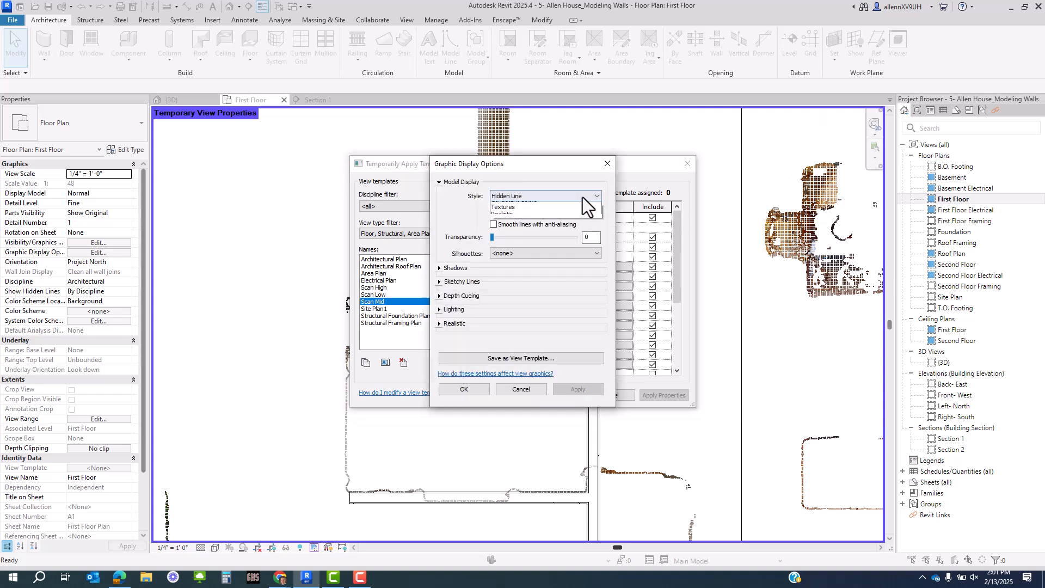
left_click(583, 197)
left_click(559, 207)
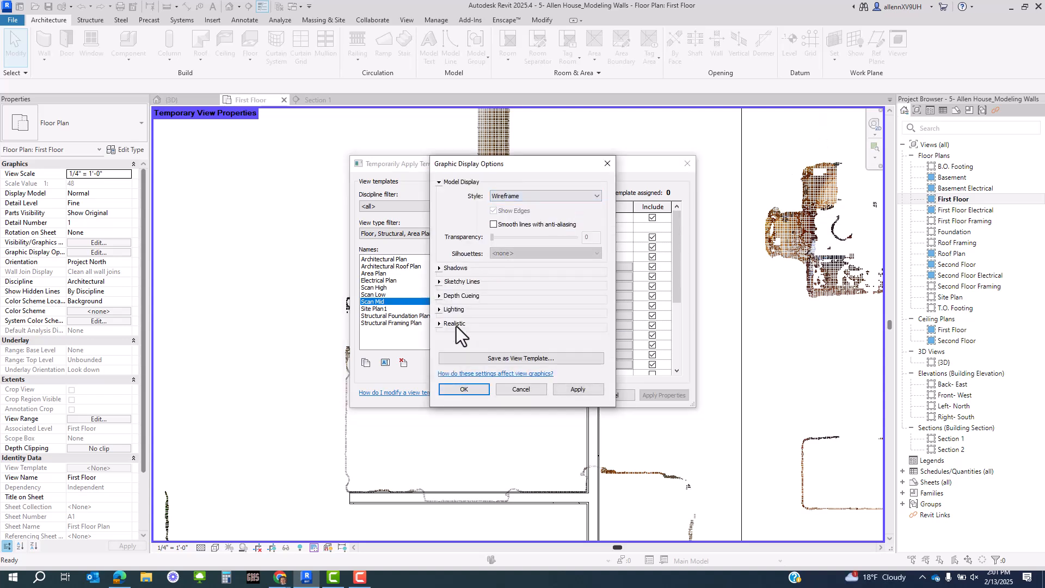
left_click(472, 389)
- Set Scan High to Wireframe and temporarily apply it to the plan
left_click(381, 288)
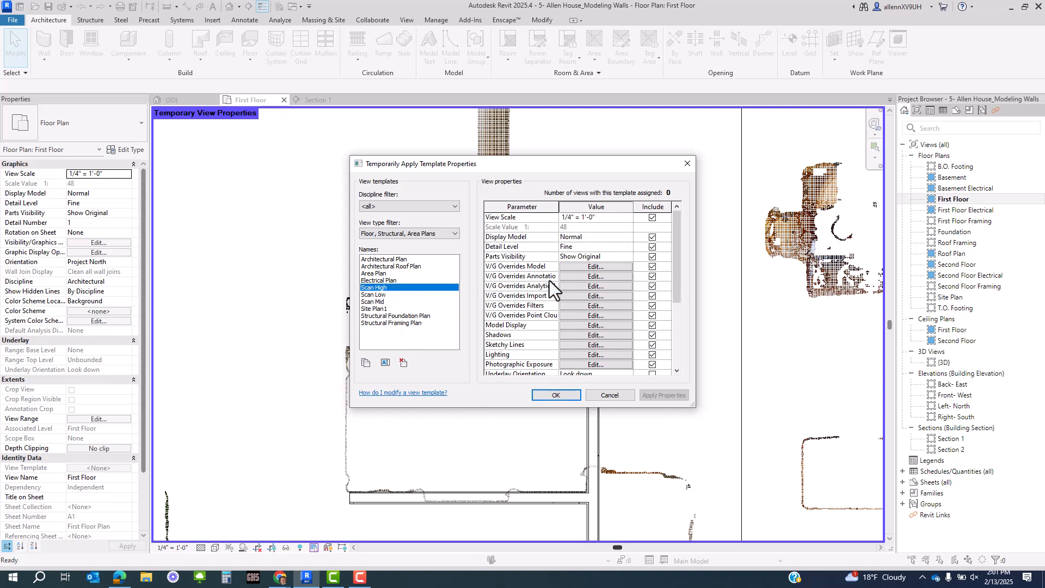
left_click(591, 323)
left_click(554, 199)
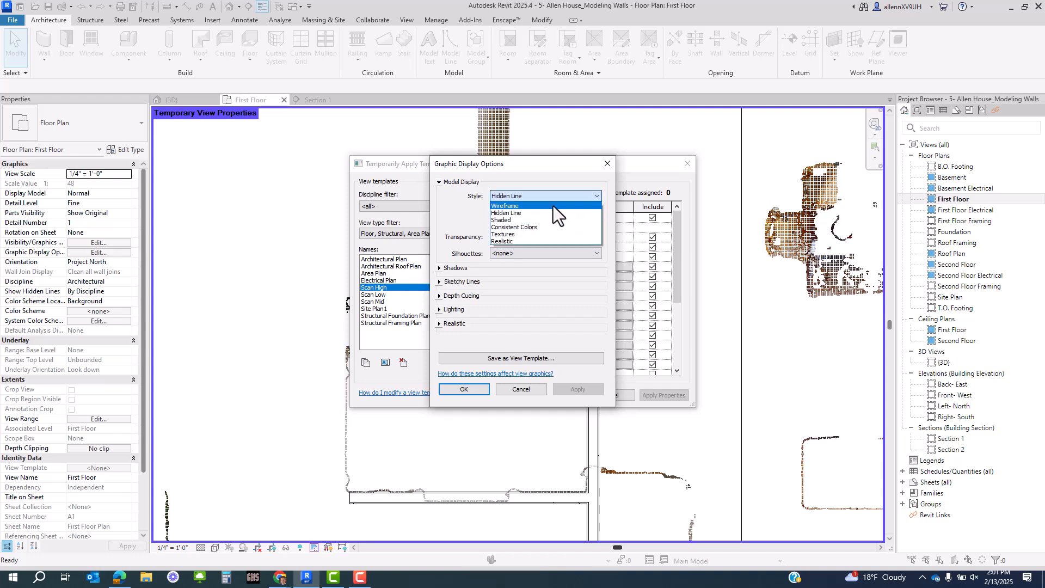
left_click(551, 207)
left_click(472, 388)
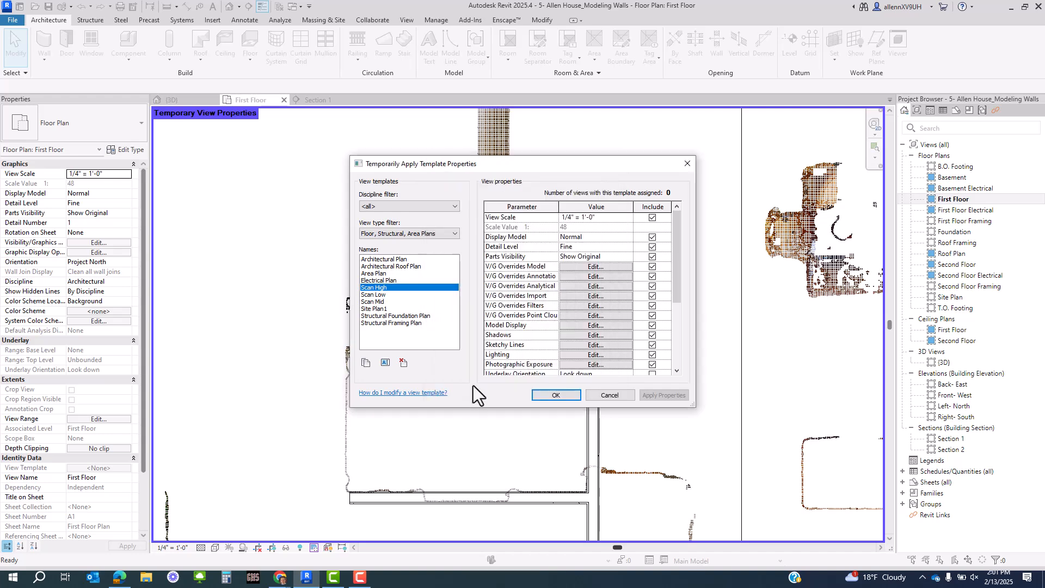
left_click(550, 395)
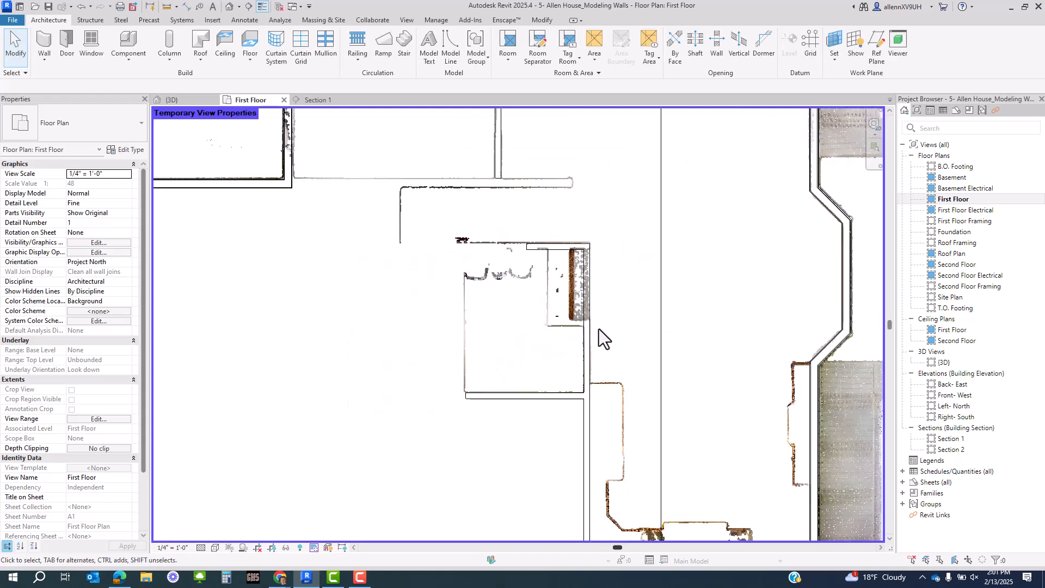
scroll(598, 329, "up", 5)
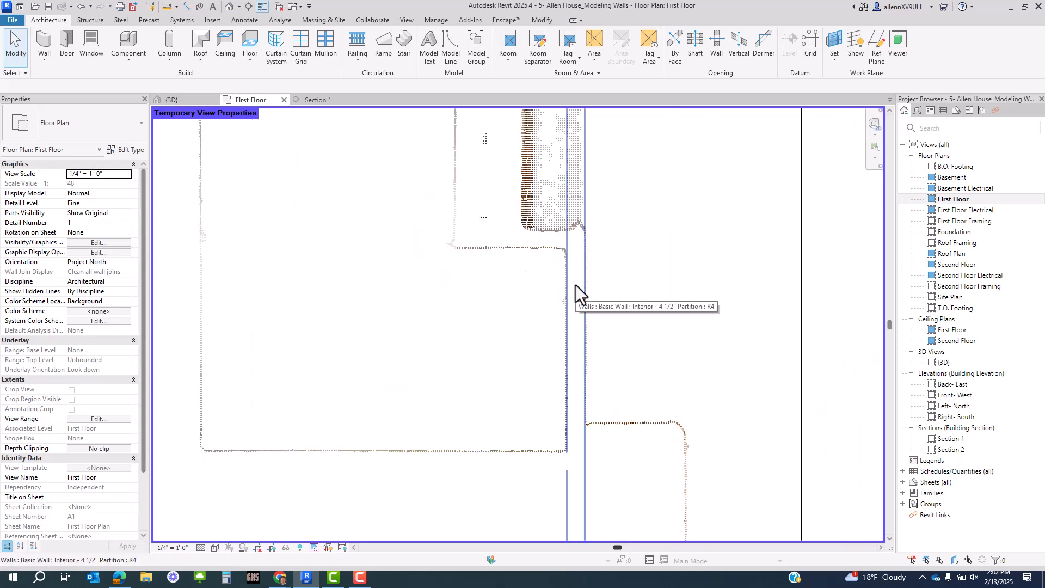
scroll(581, 427, "down", 2)
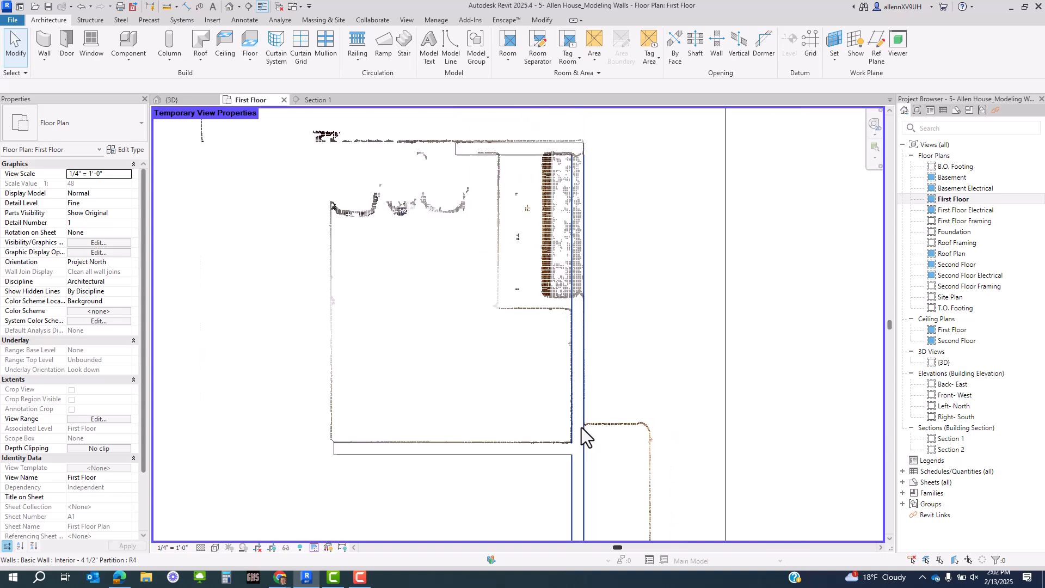
scroll(581, 427, "down", 1)
middle_click_drag(583, 415, 528, 242)
scroll(531, 263, "down", 3)
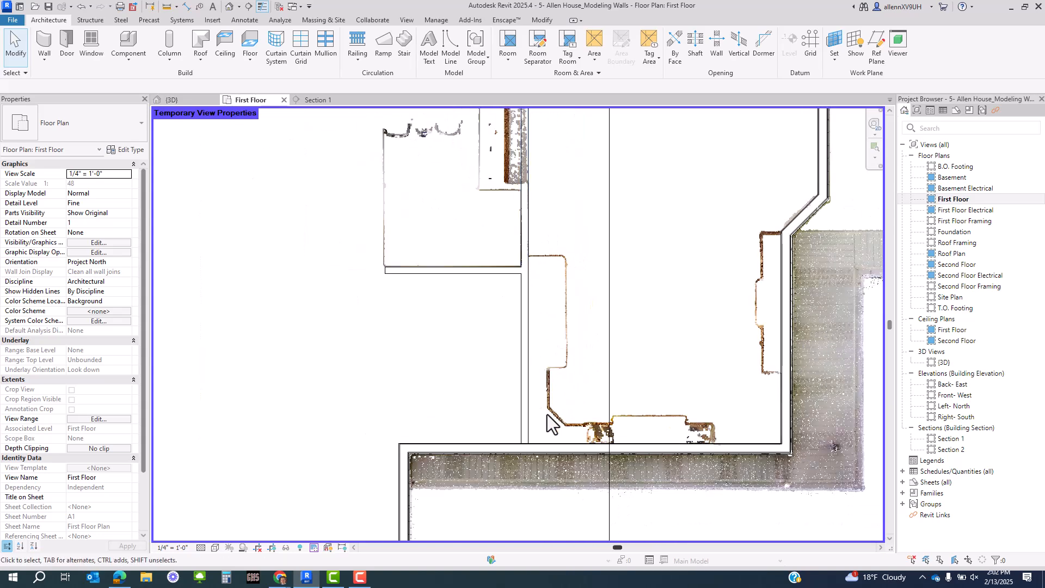
scroll(547, 348, "up", 2)
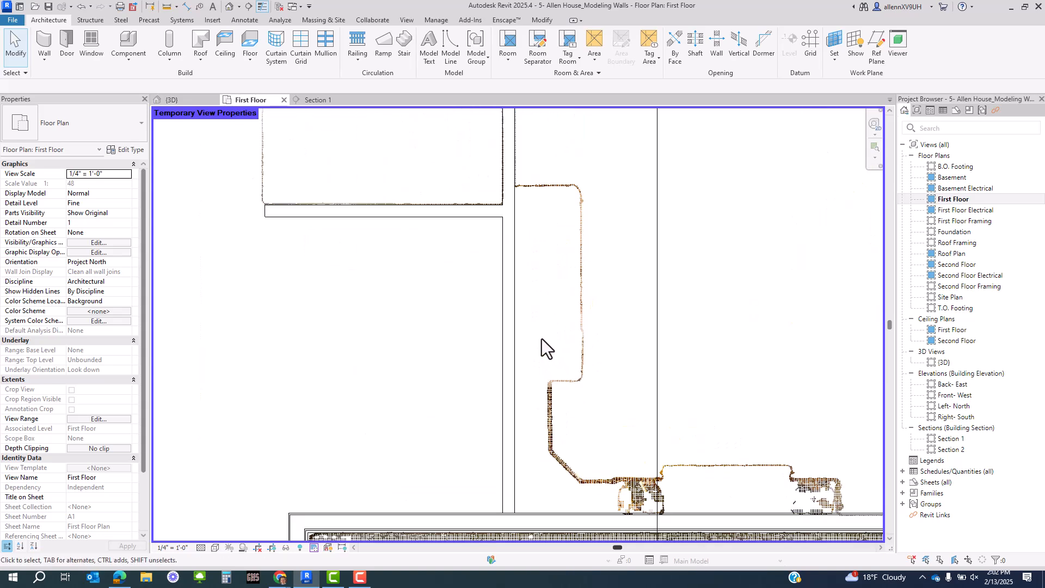
left_click(504, 332)
scroll(523, 218, "up", 1)
left_click(521, 185)
scroll(517, 223, "down", 2)
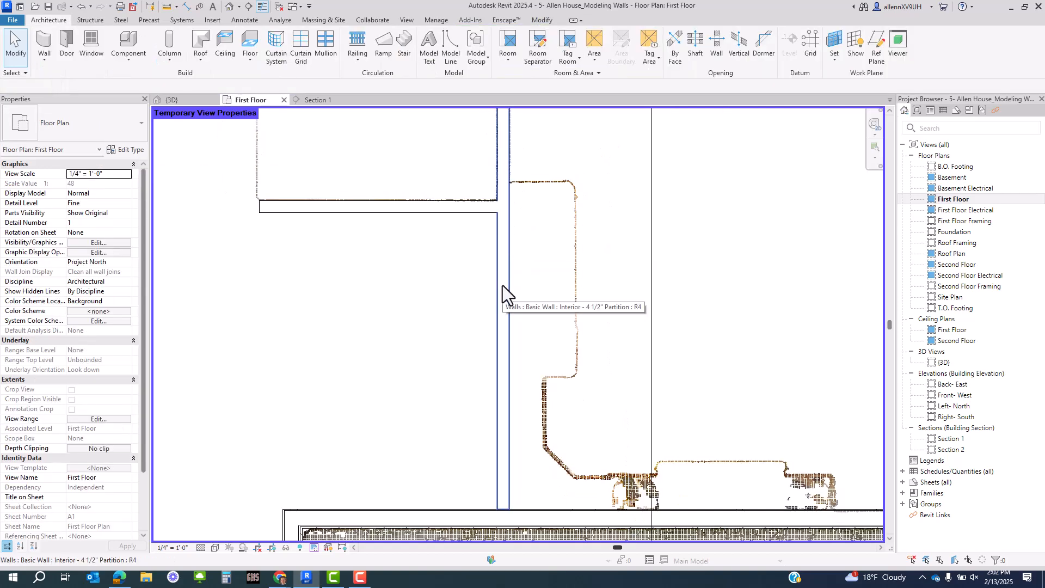
left_click(314, 549)
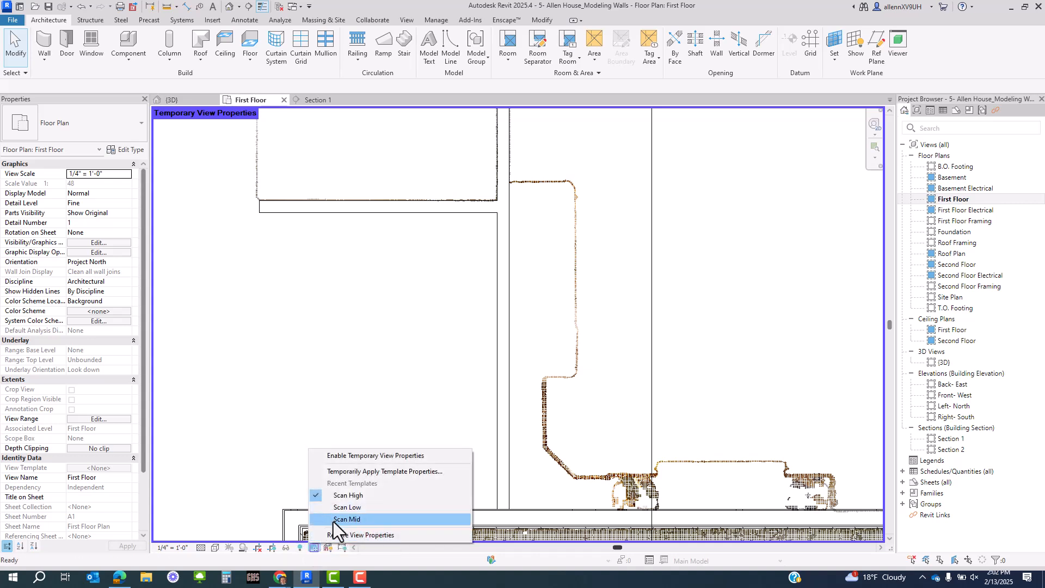
left_click(333, 519)
scroll(488, 454, "up", 2)
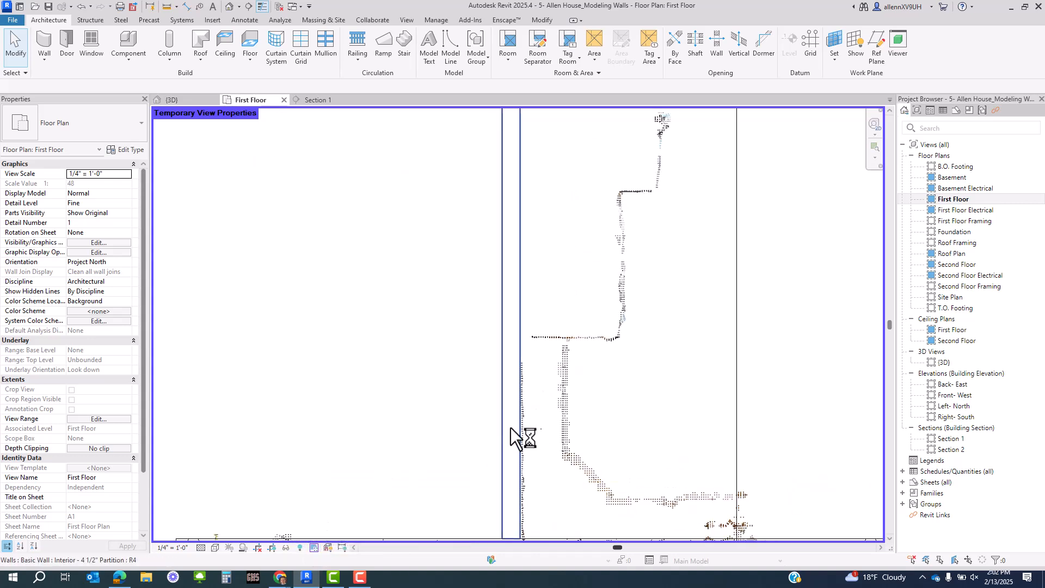
scroll(514, 423, "down", 2)
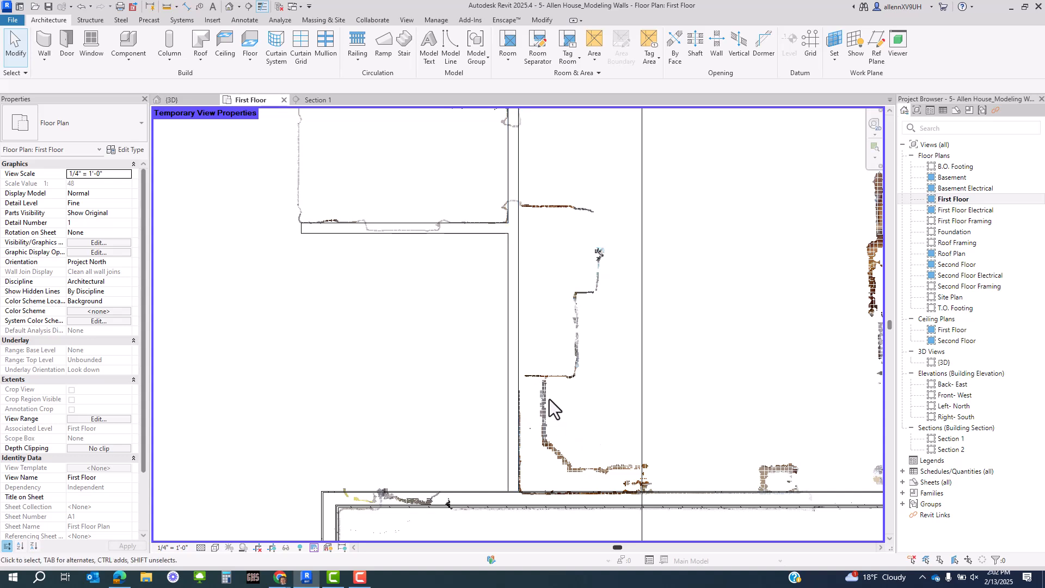
middle_click_drag(550, 469, 440, 374)
middle_click_drag(480, 316, 503, 419)
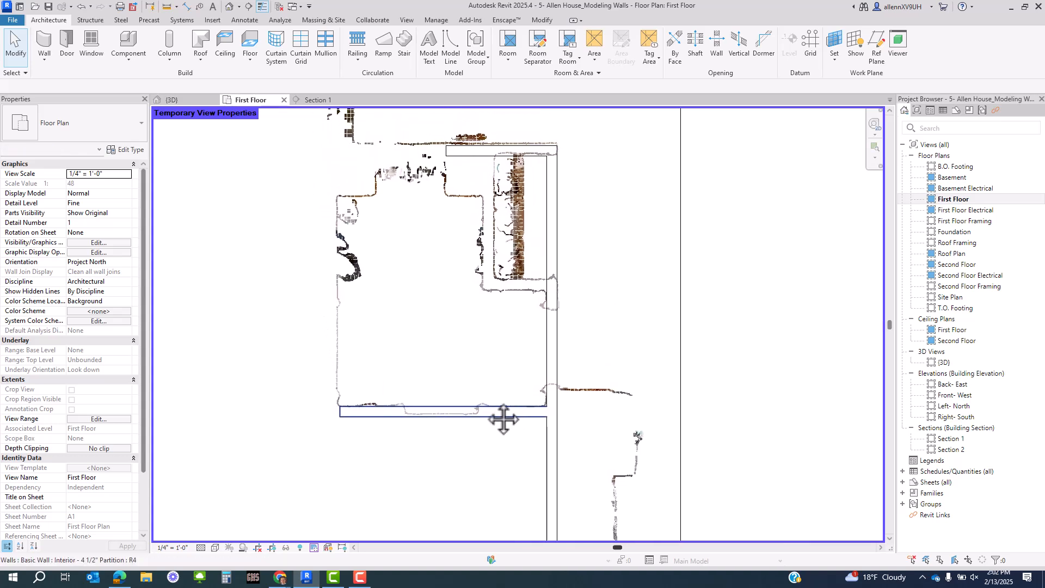
left_click(315, 547)
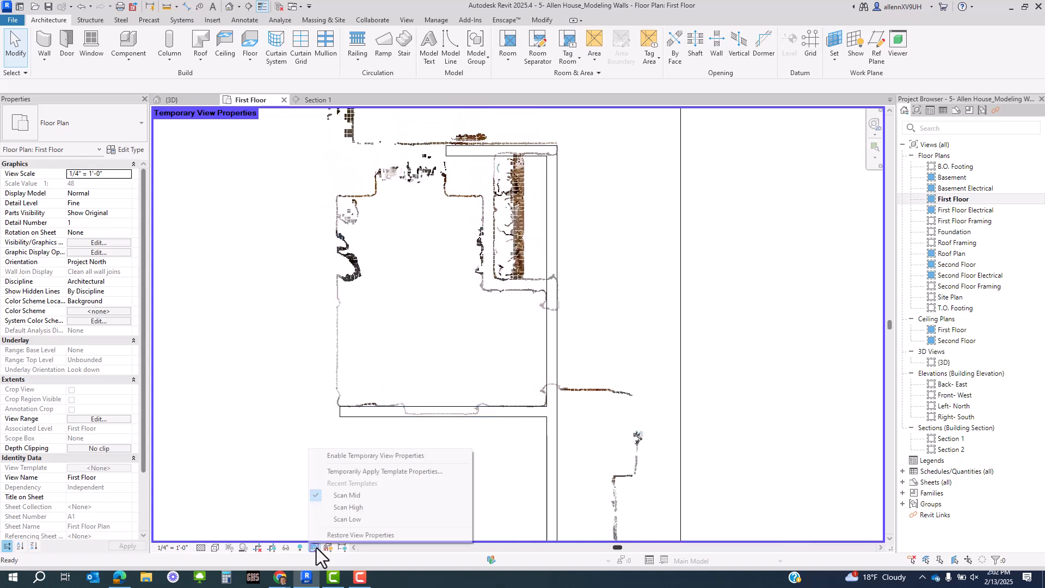
left_click(334, 511)
middle_click_drag(447, 439, 472, 472)
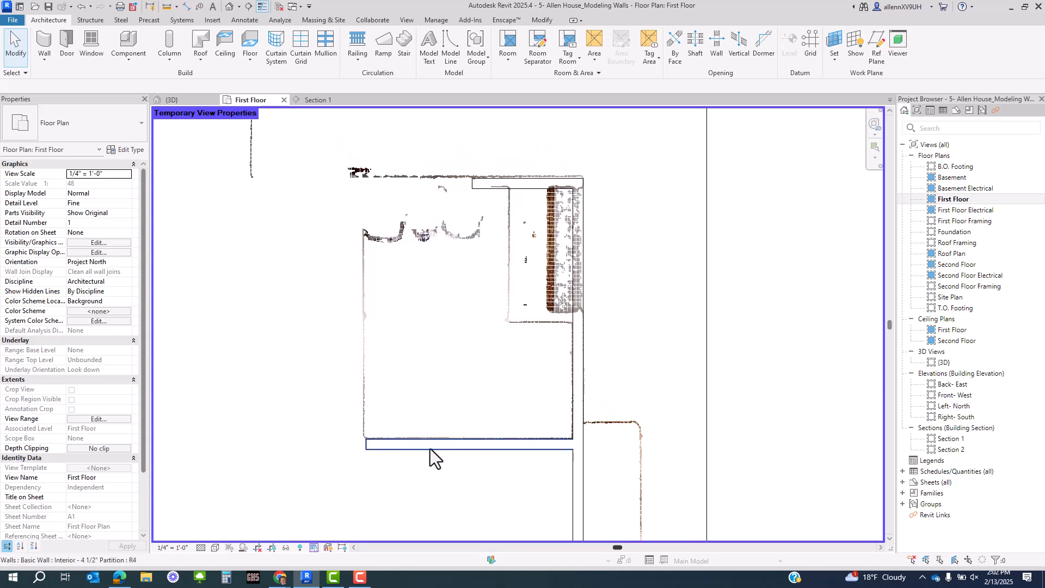
left_click(430, 449)
- Select the vertical partition wall and open its Interior - 4 1/2" Partition Type Properties
scroll(390, 377, "down", 2)
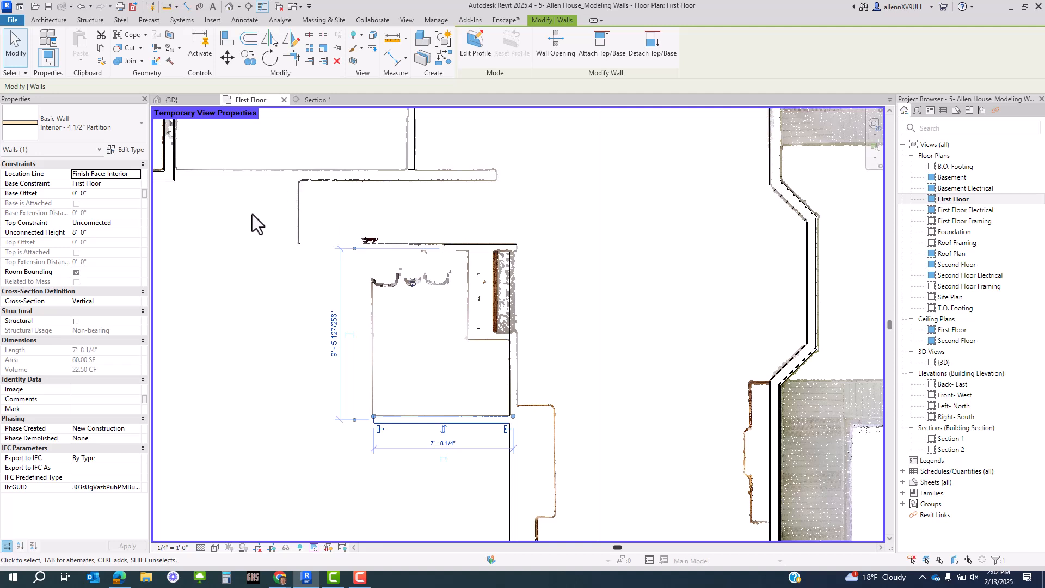
middle_click_drag(256, 224, 375, 316)
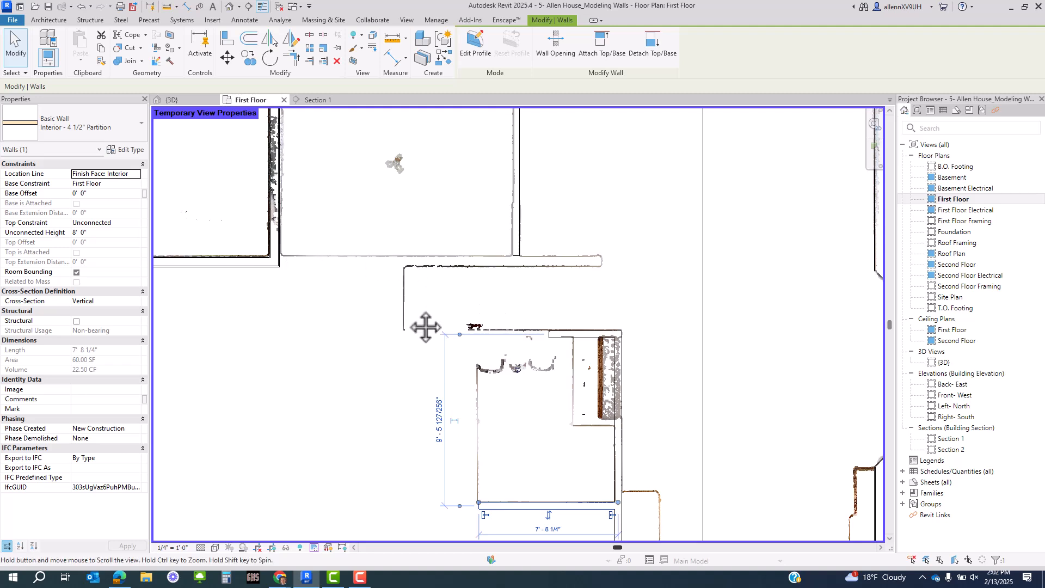
middle_click_drag(426, 327, 413, 400)
left_click(504, 207)
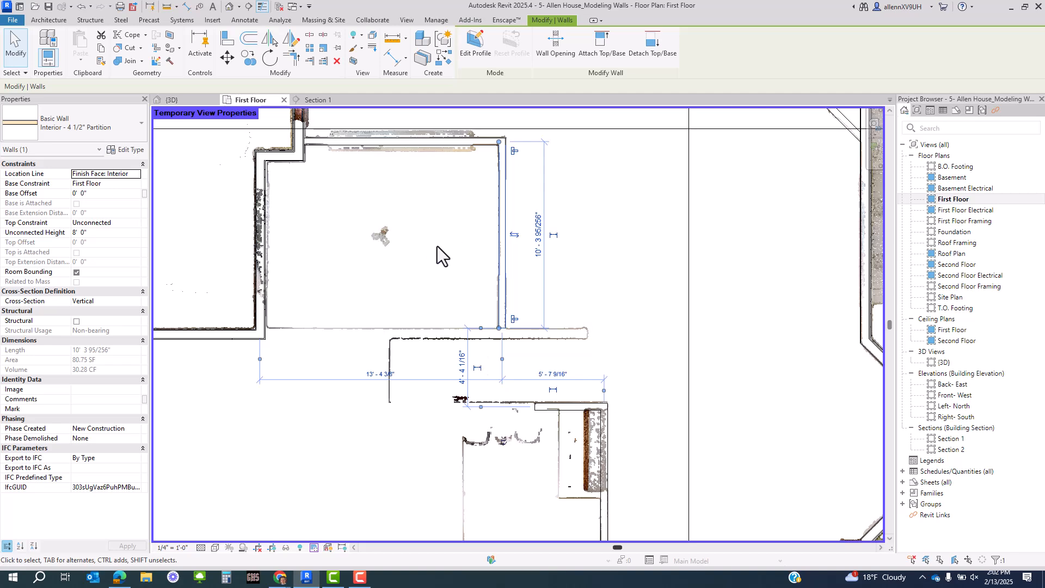
left_click(131, 151)
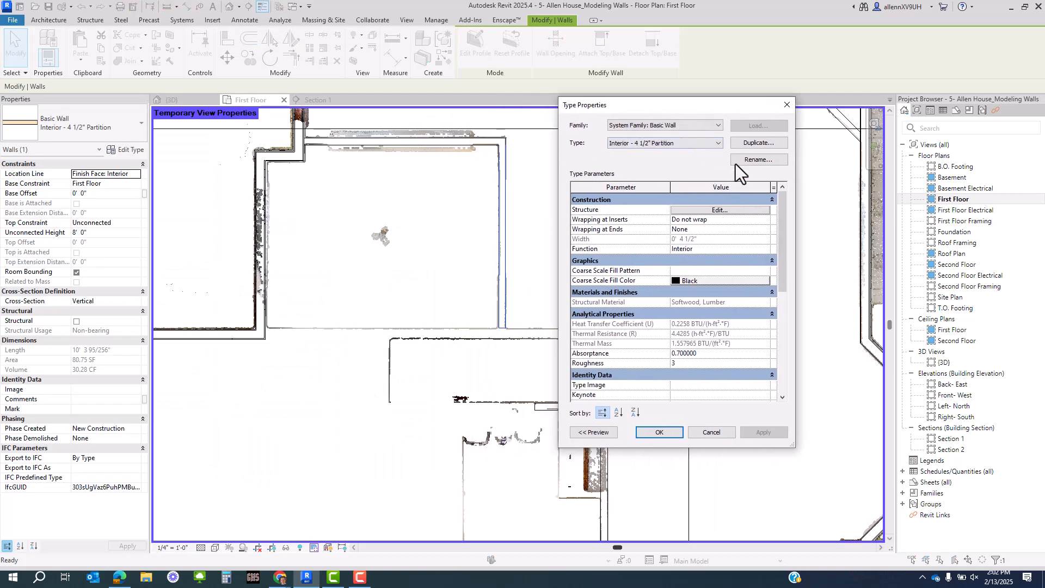
- Try duplicating the type as 'Interior - 6 1/2" Partition 2', hitting a name-already-in-use warning
left_click(747, 141)
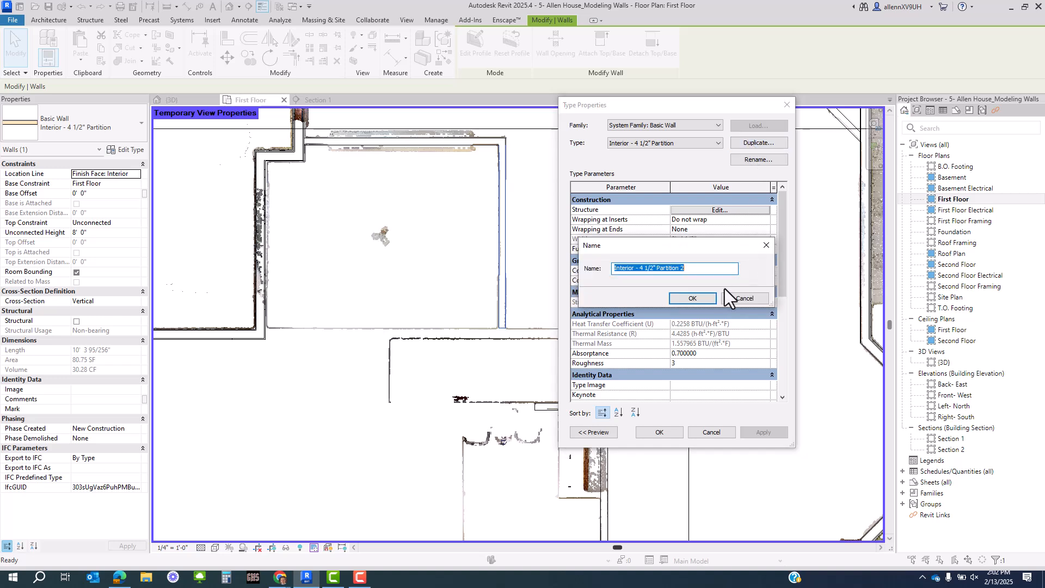
left_click(646, 267)
key("BackSpace")
type("6")
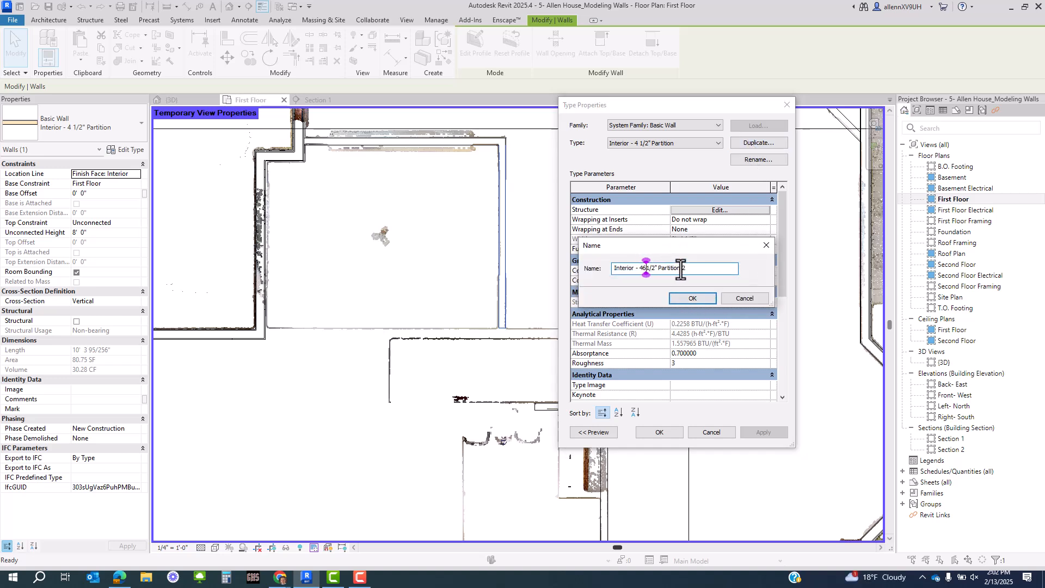
key("BackSpace")
key("BackSpace")
type("6")
left_click(707, 272)
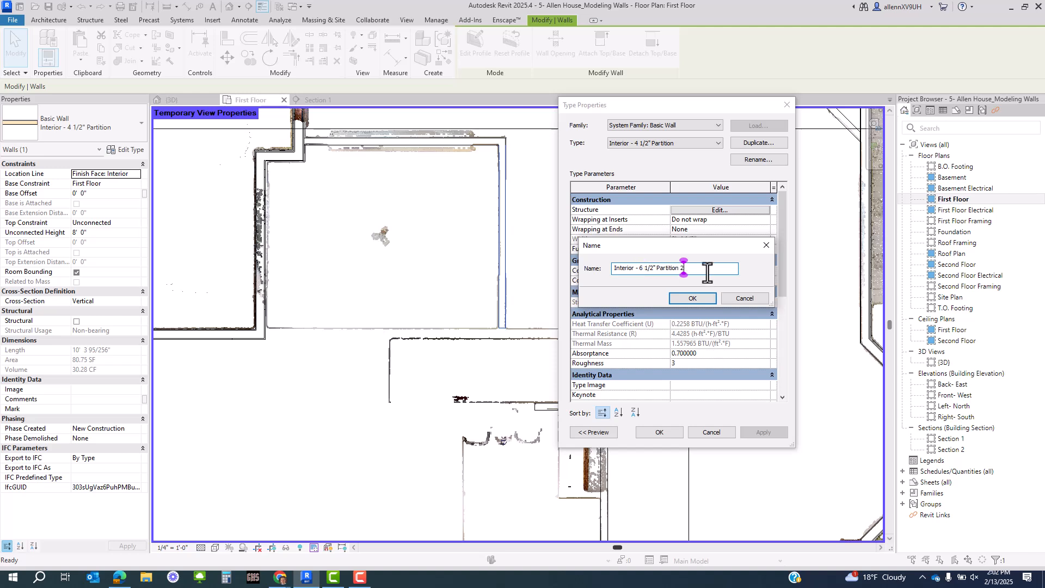
left_click(690, 298)
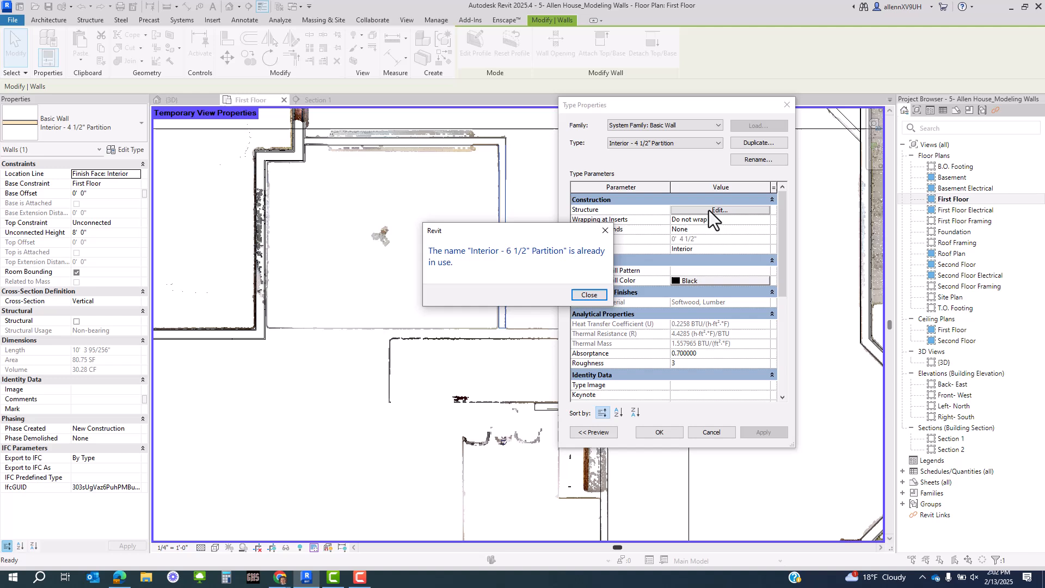
left_click(588, 295)
left_click(745, 159)
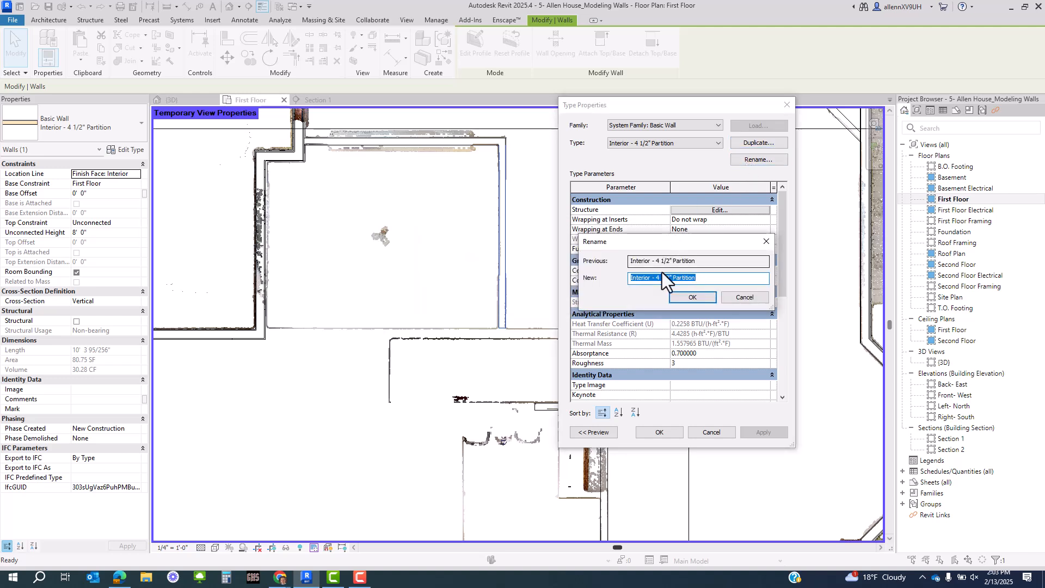
left_click(743, 297)
- Attempt another 6 1/2" duplicate, then cancel and close Type Properties unchanged
left_click(735, 144)
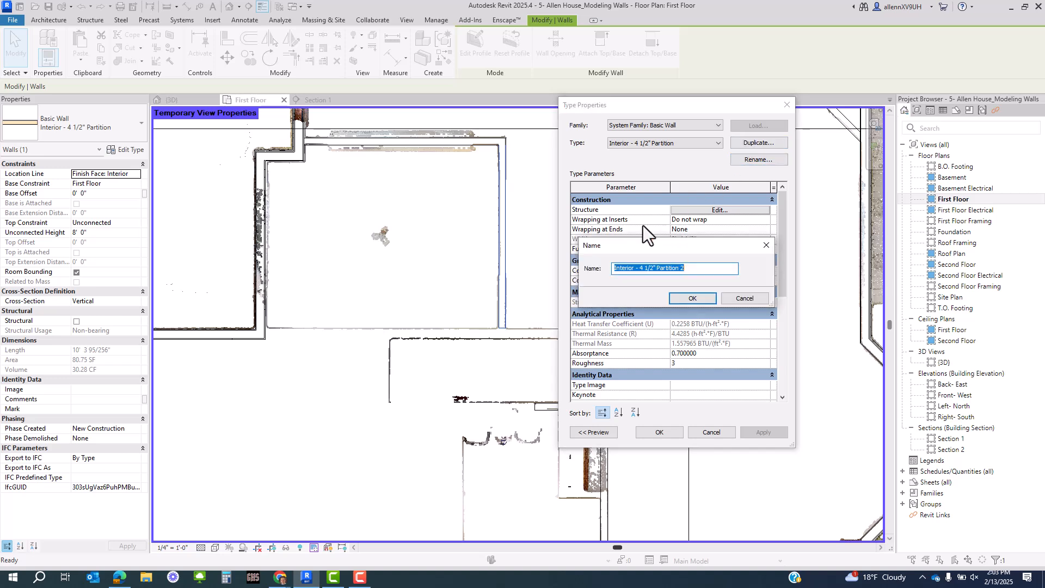
left_click(643, 271)
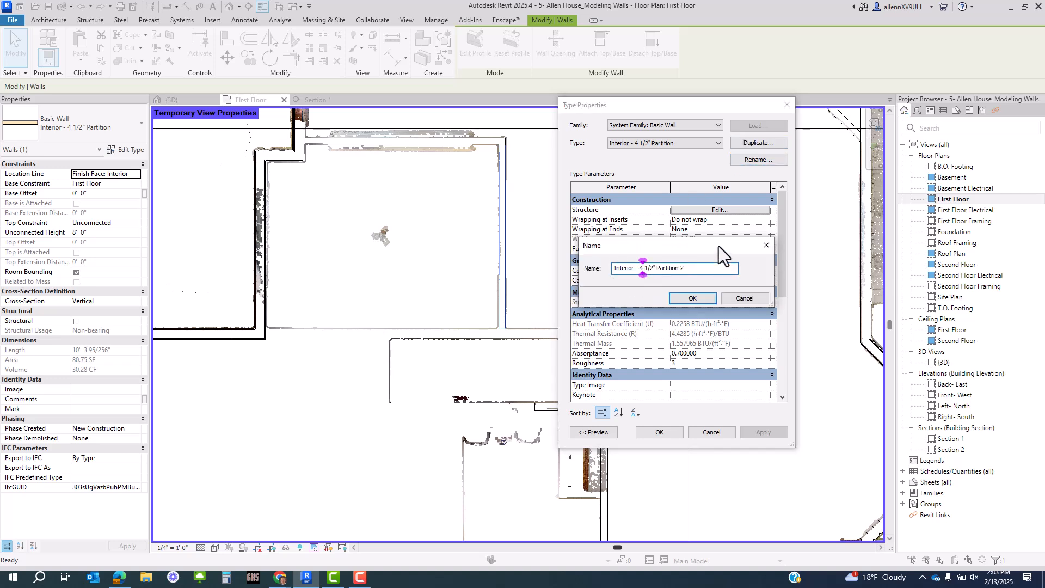
key("BackSpace")
type("6")
left_click(683, 268)
left_click(740, 299)
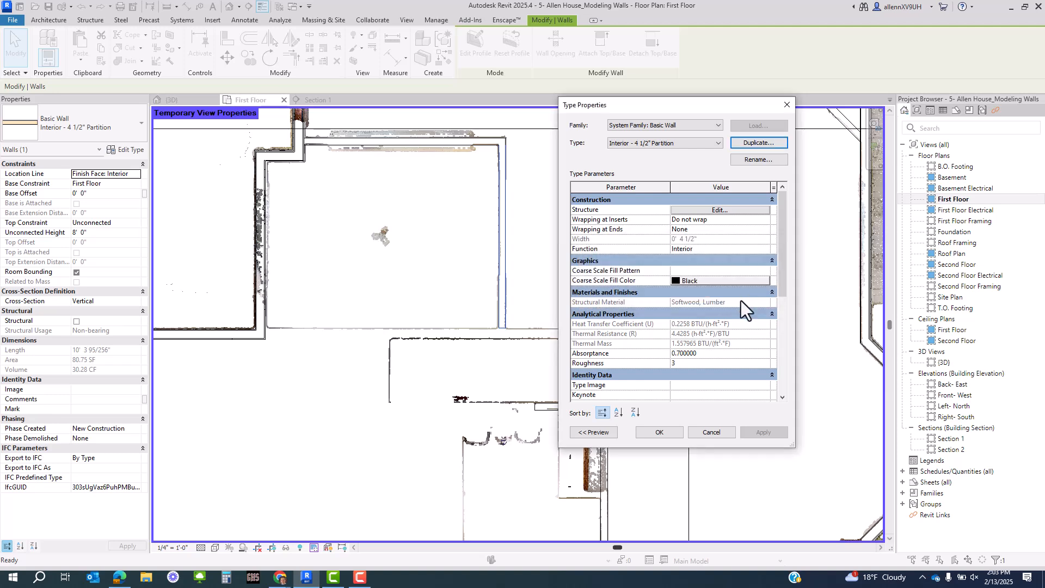
left_click(715, 435)
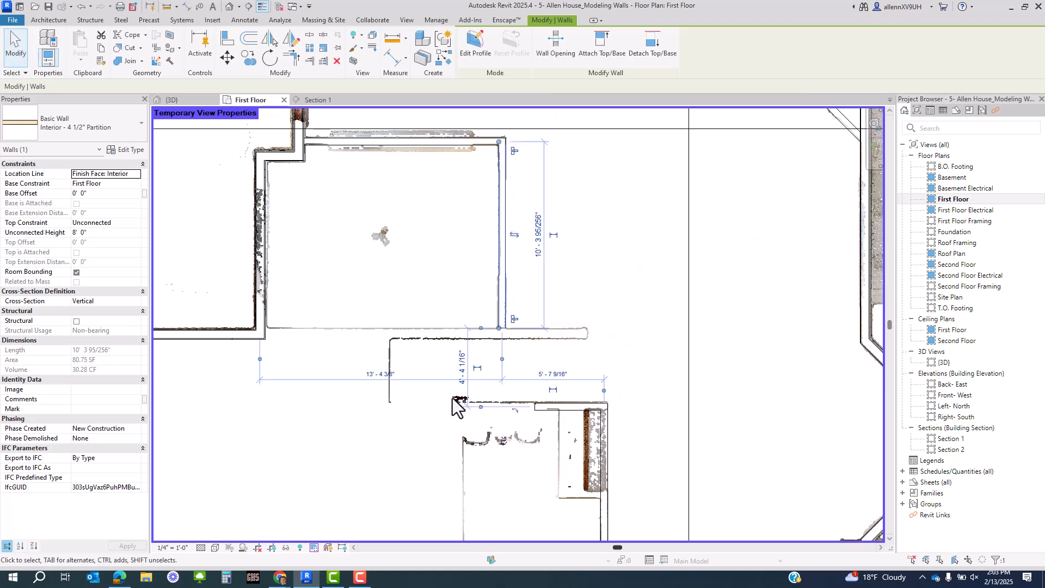
- Draw a new 4'-7" horizontal wall with the WA wall tool
left_click(360, 386)
left_click(547, 408)
middle_click_drag(483, 440, 543, 418)
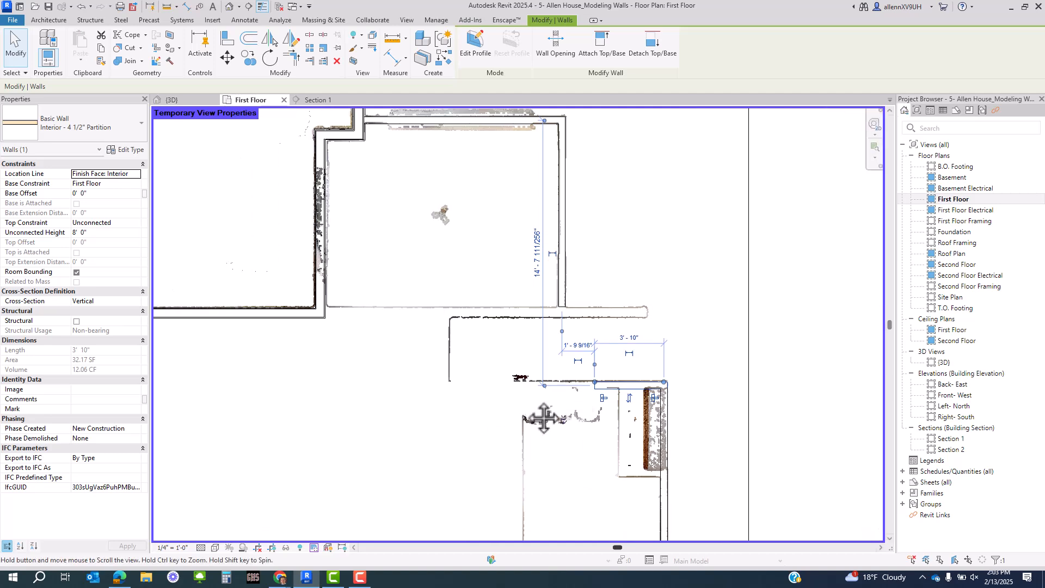
scroll(621, 406, "up", 5)
scroll(600, 360, "down", 3)
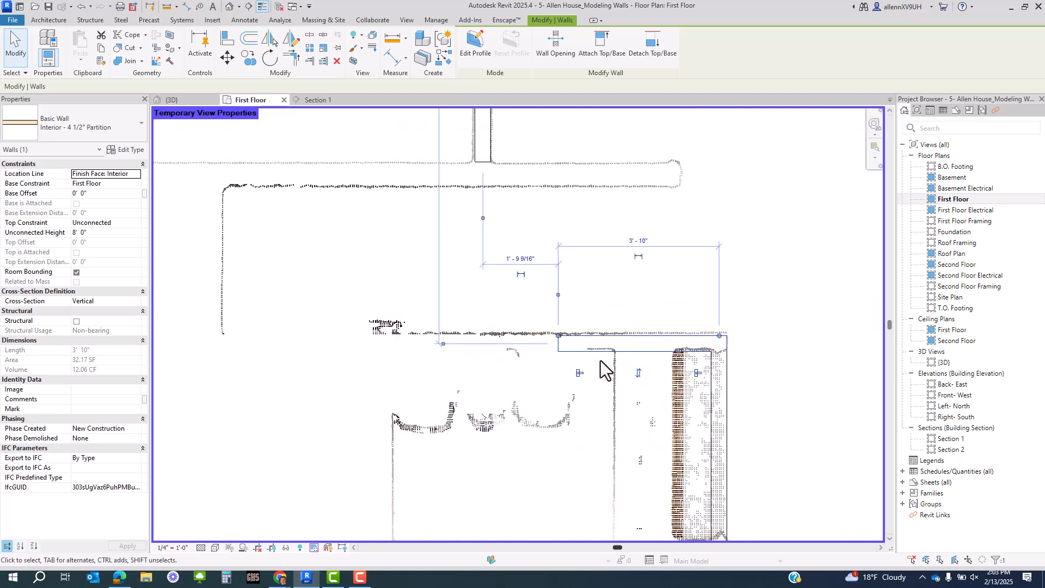
key("w")
key("a")
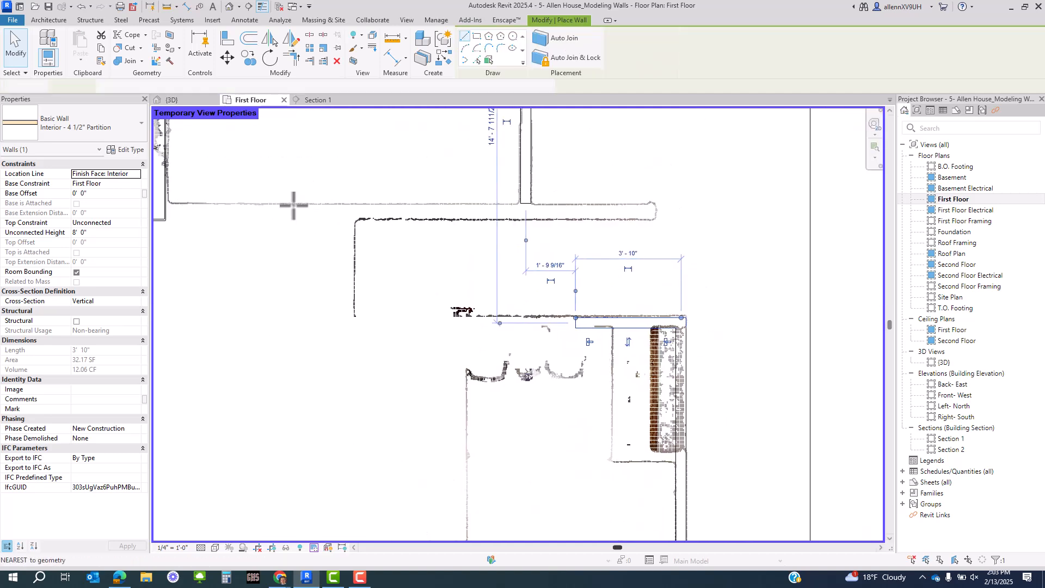
scroll(292, 205, "left", 3, "shift")
left_click(292, 202)
left_click(484, 195)
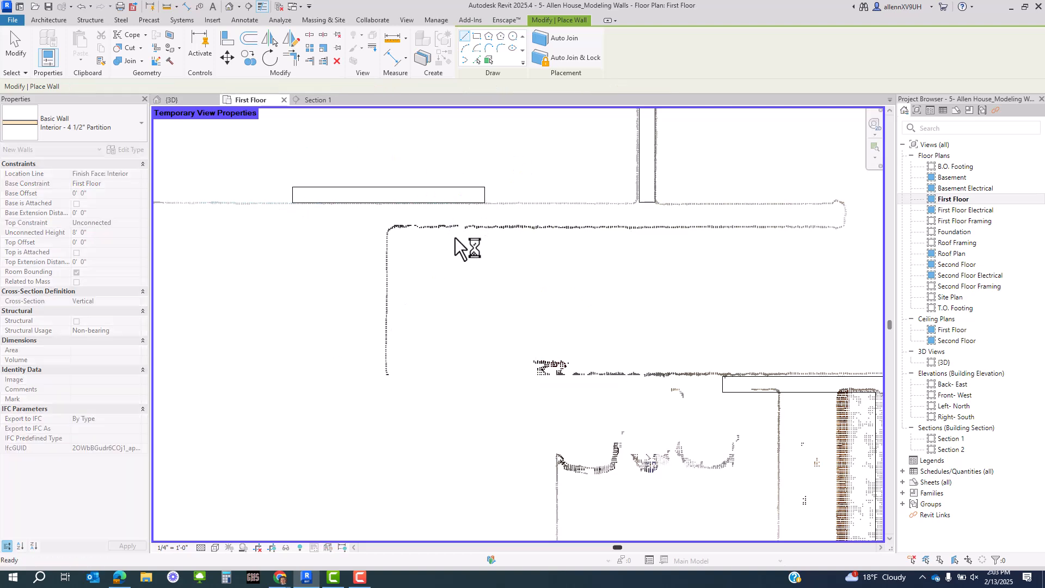
key("Escape")
key("Escape")
- Change the new 4'-7" wall's type to Interior - 6 1/2" Partition, then deselect it
scroll(445, 277, "down", 3)
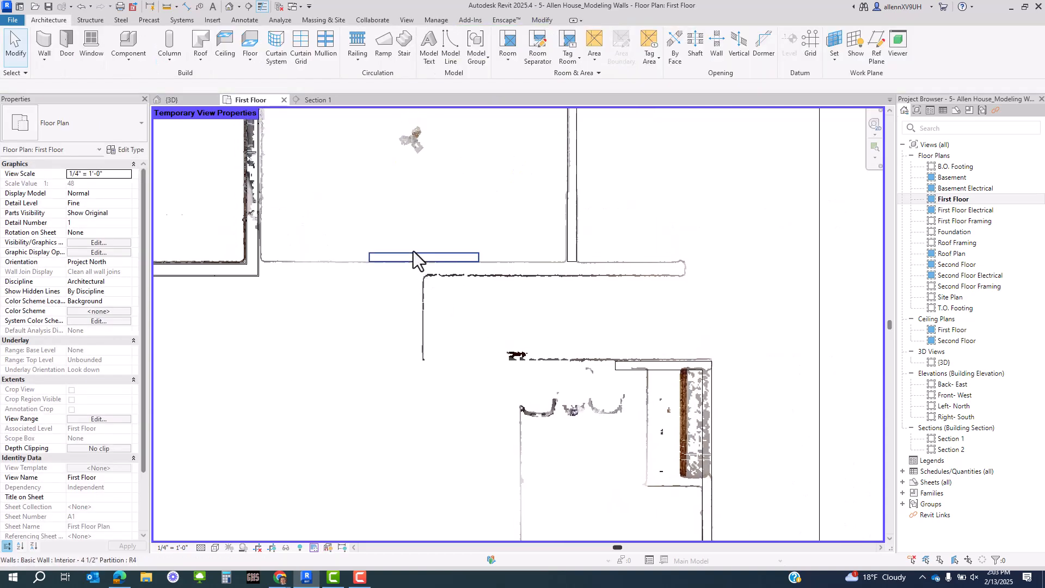
left_click(414, 256)
left_click(119, 130)
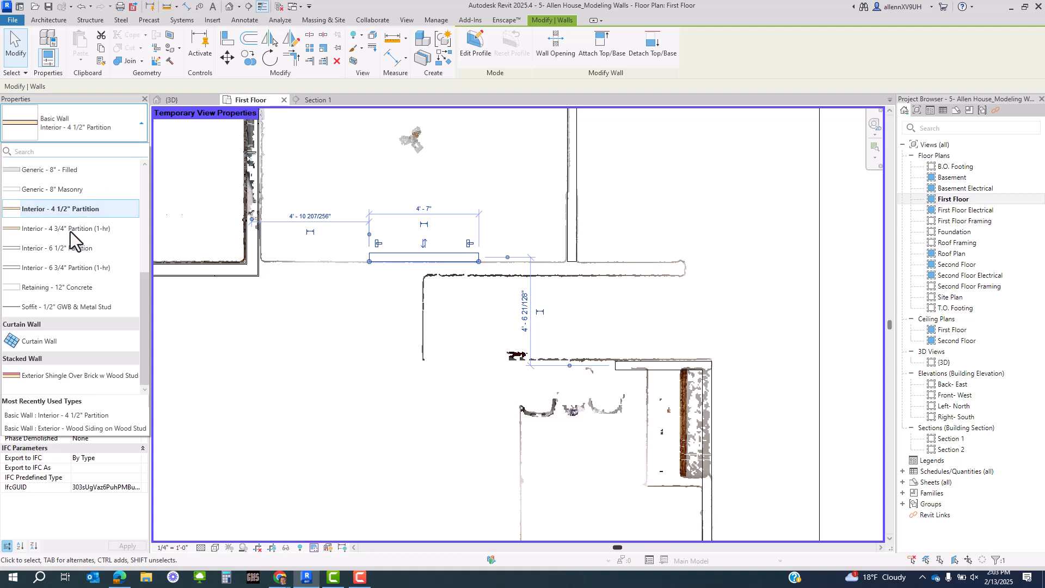
left_click(68, 249)
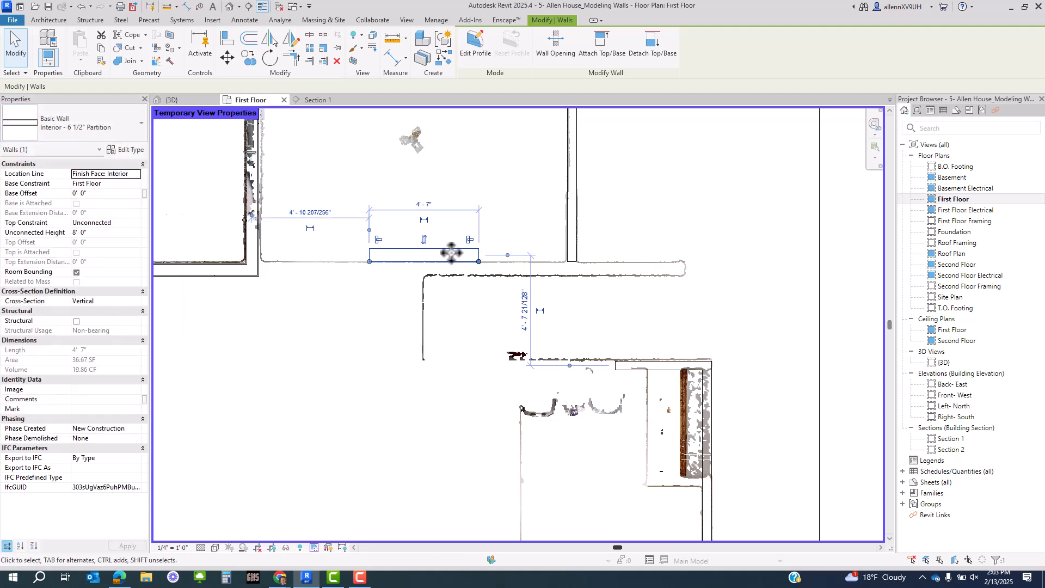
scroll(415, 245, "up", 3)
key("Escape")
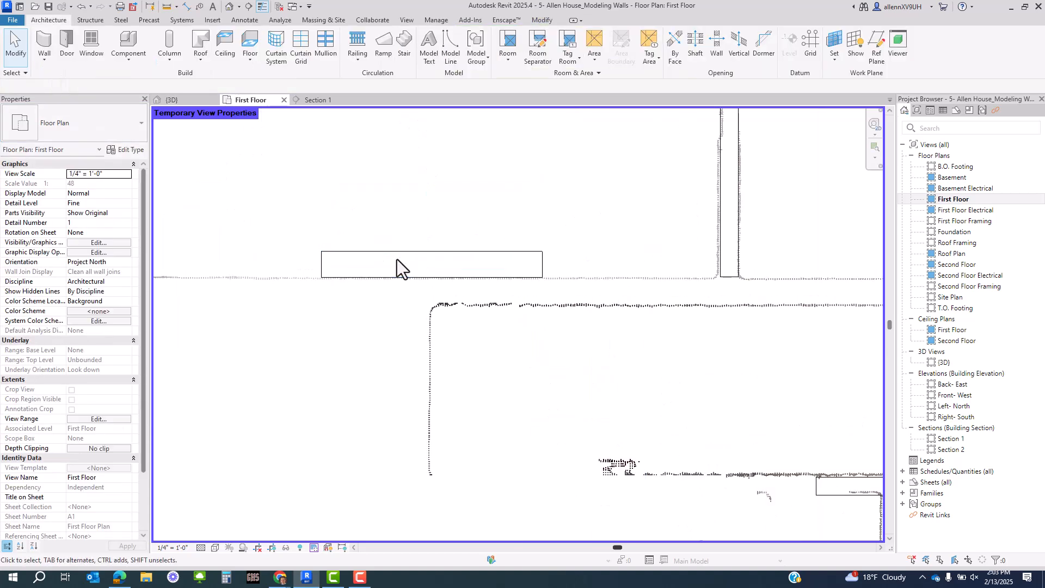
left_click(399, 256)
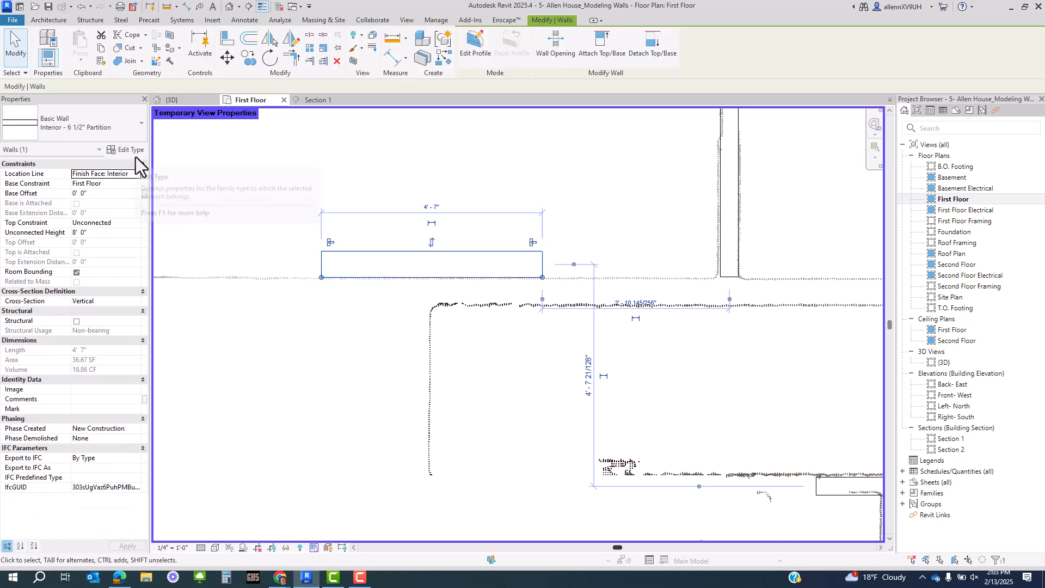
key("Escape")
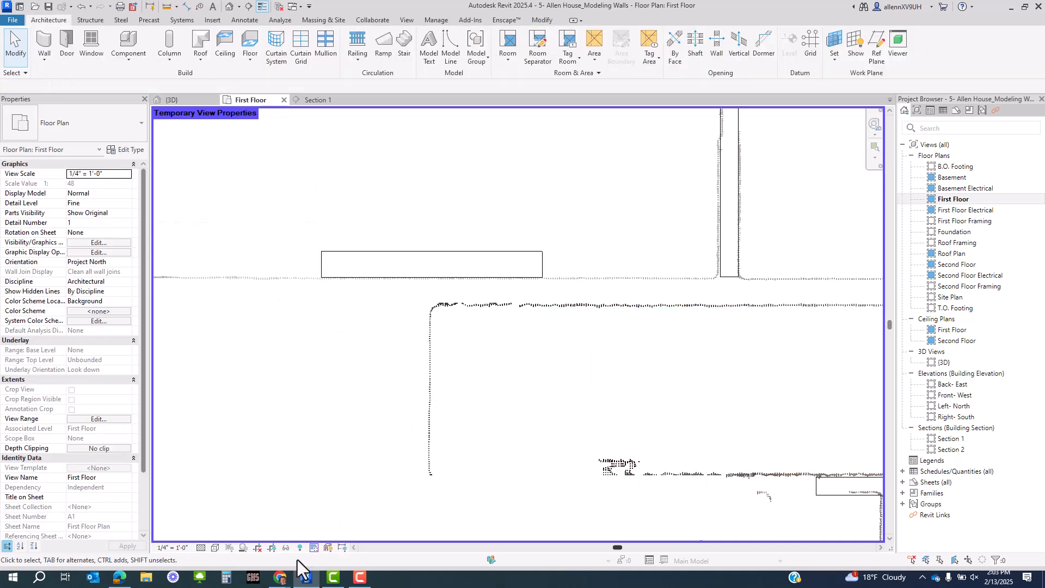
- Reapply the Scan High template through Temporarily Apply Template Properties
left_click(313, 548)
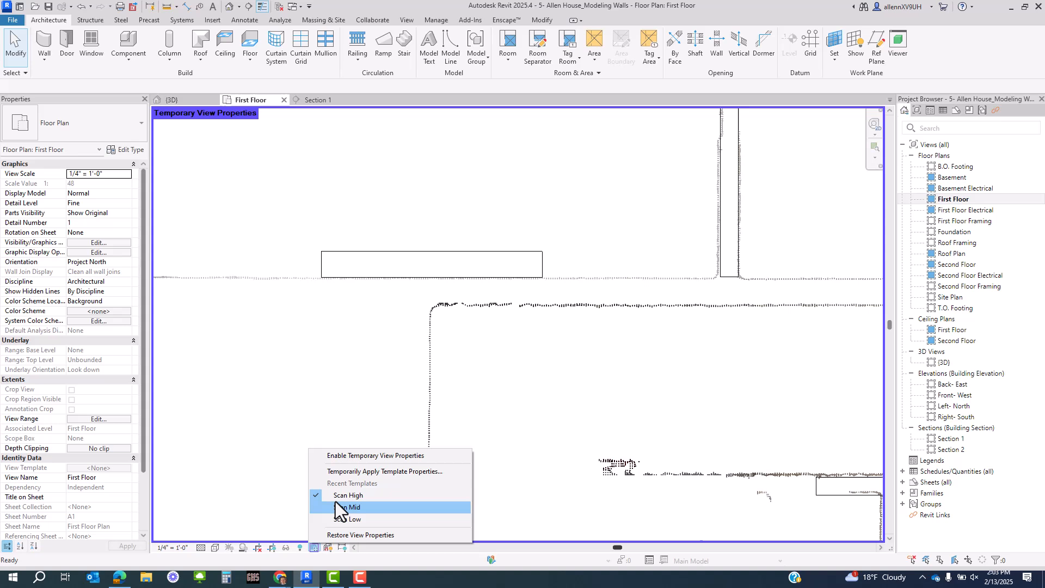
left_click(357, 470)
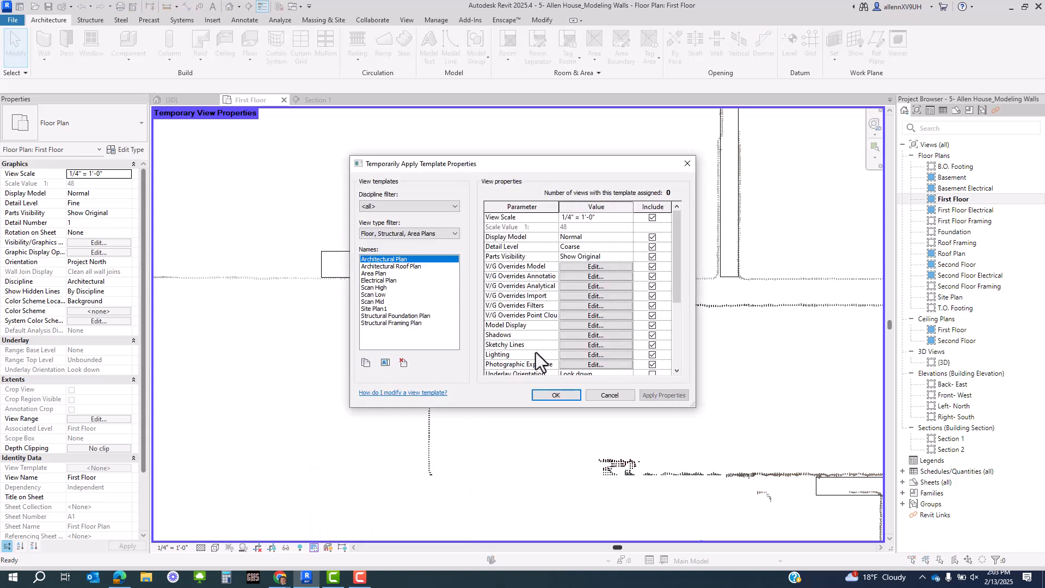
left_click(383, 289)
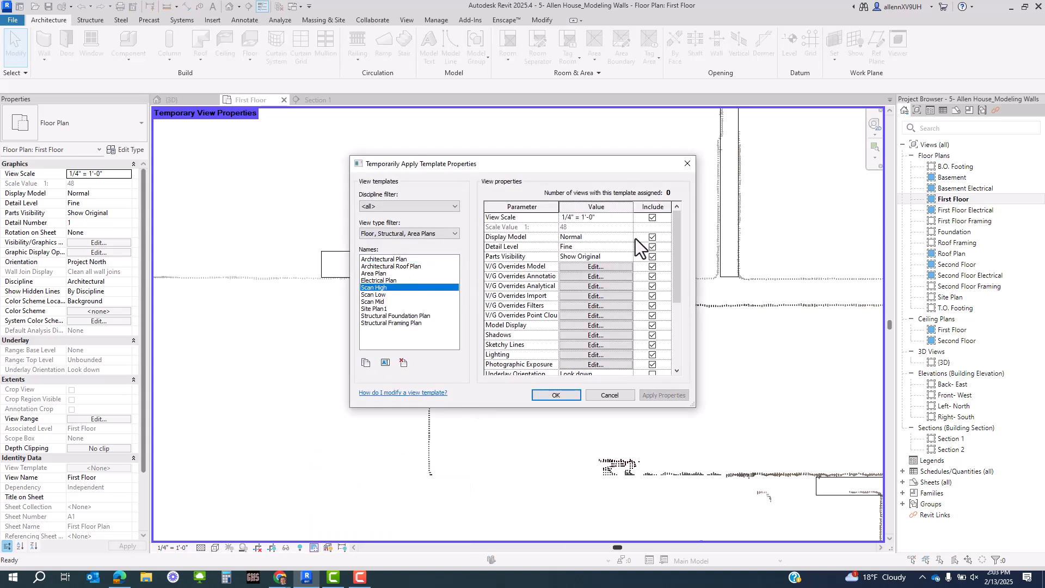
scroll(612, 267, "down", 3)
scroll(613, 267, "up", 3)
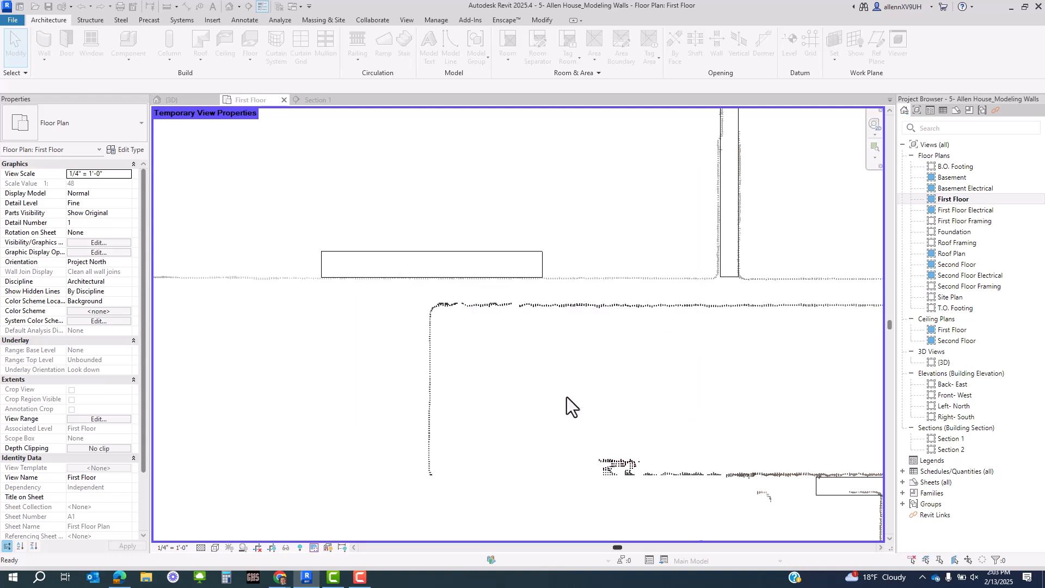
scroll(506, 261, "down", 3)
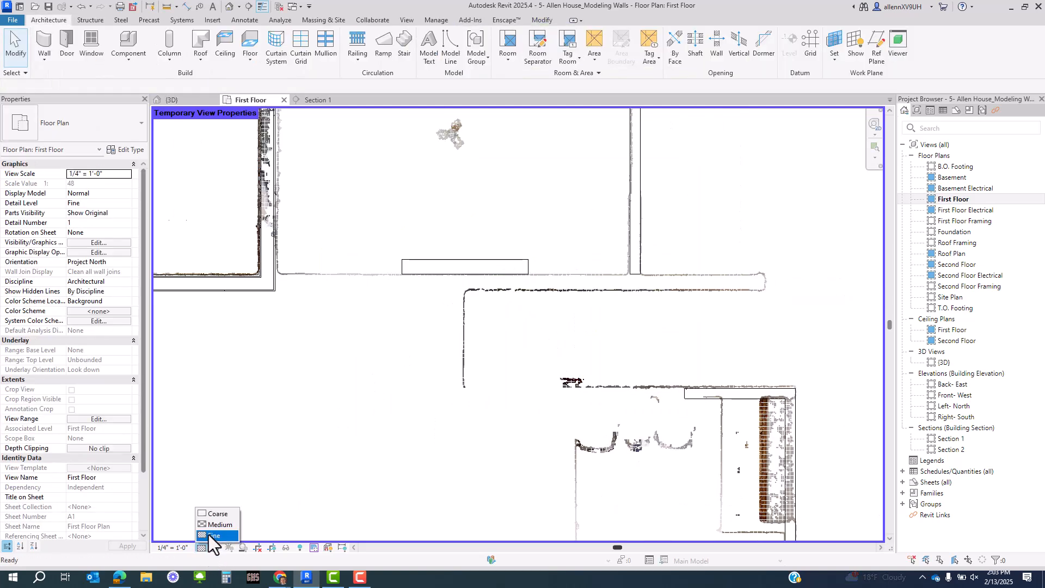
- Dismiss the save reminder, then check and cancel the short partition's type properties
left_click(592, 330)
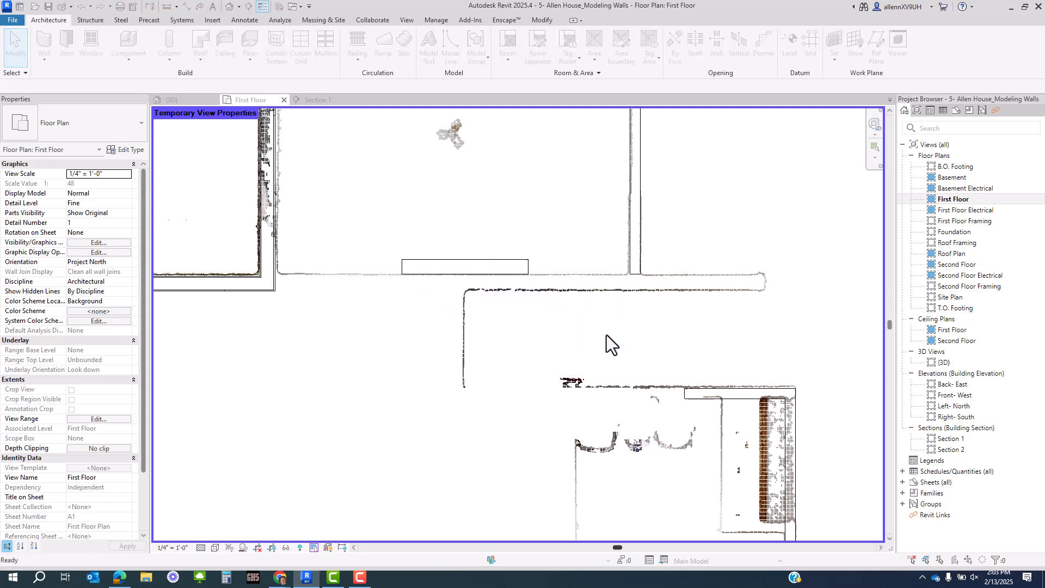
scroll(501, 305, "up", 5)
left_click(501, 310)
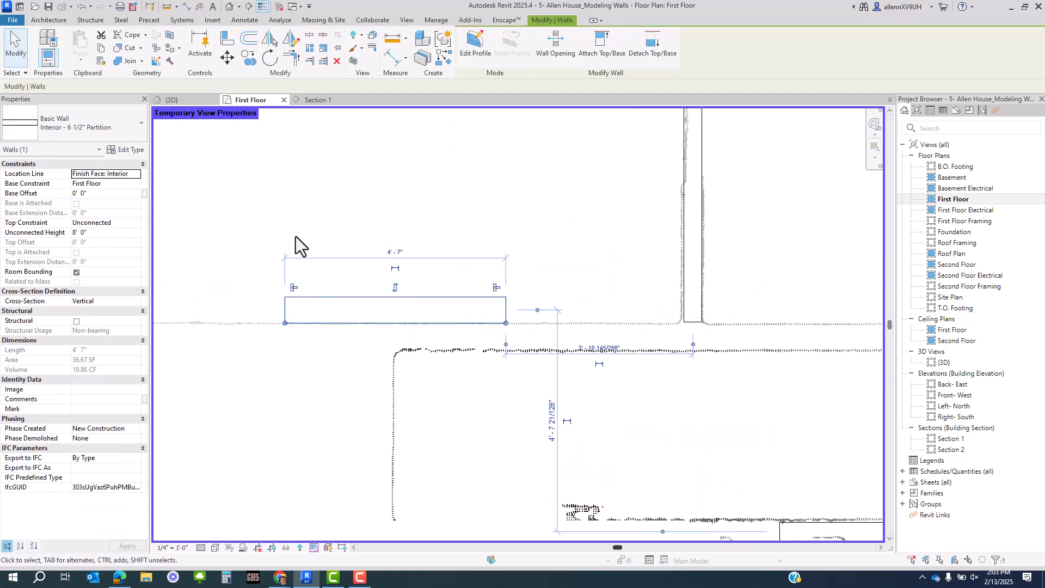
left_click(129, 152)
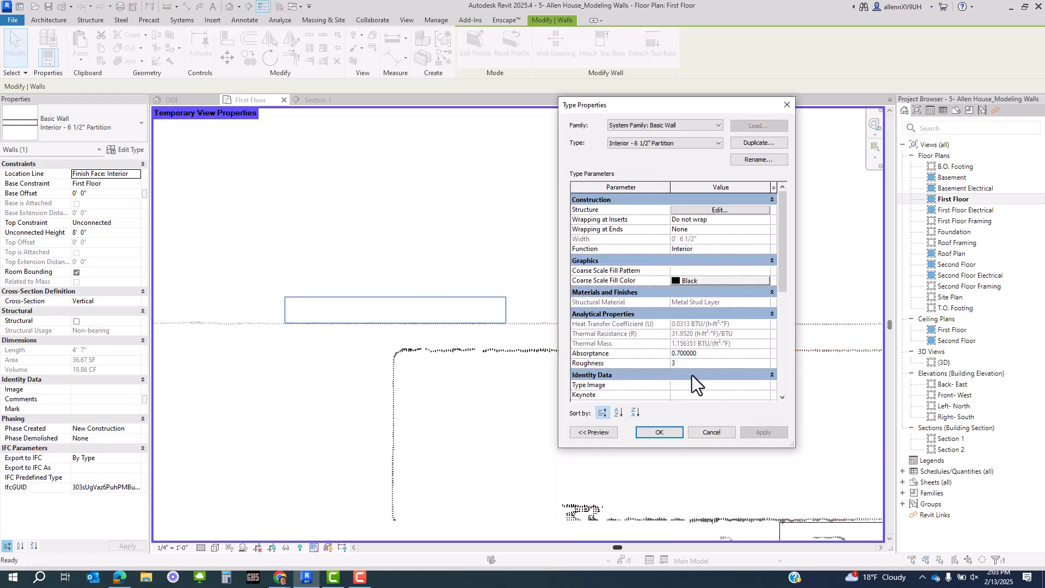
left_click(705, 432)
- Clear the selection and pick an Interior - 4 1/2" Partition wall instead
left_click(554, 388)
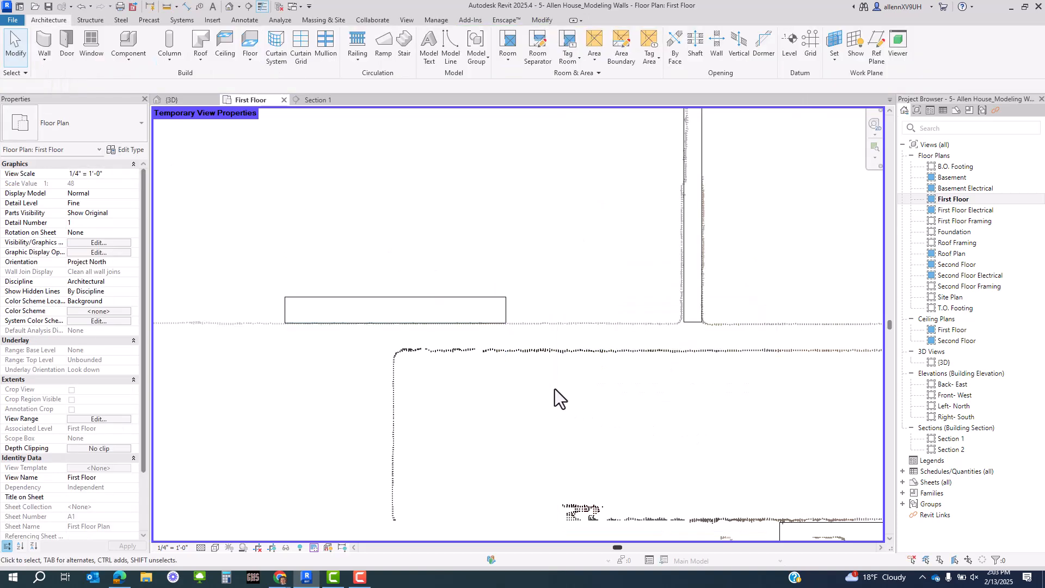
scroll(452, 348, "down", 2)
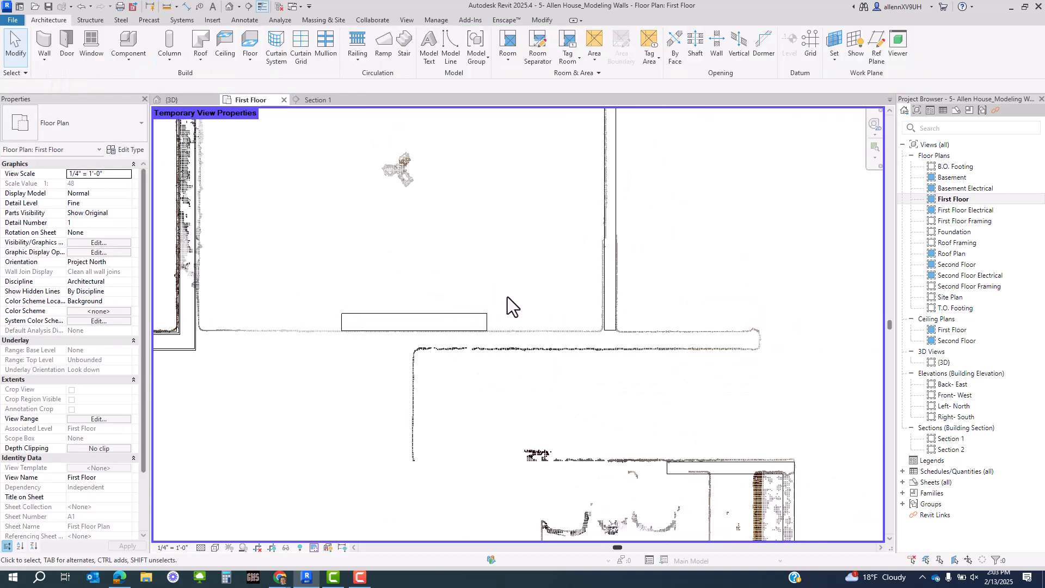
left_click(484, 324)
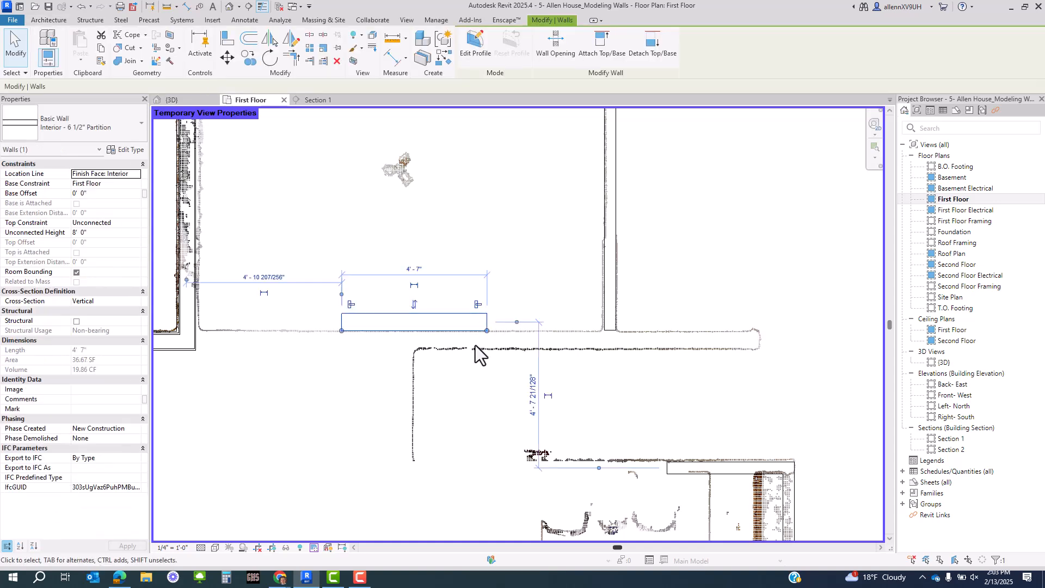
scroll(478, 354, "down", 2)
key("Escape")
left_click(554, 296)
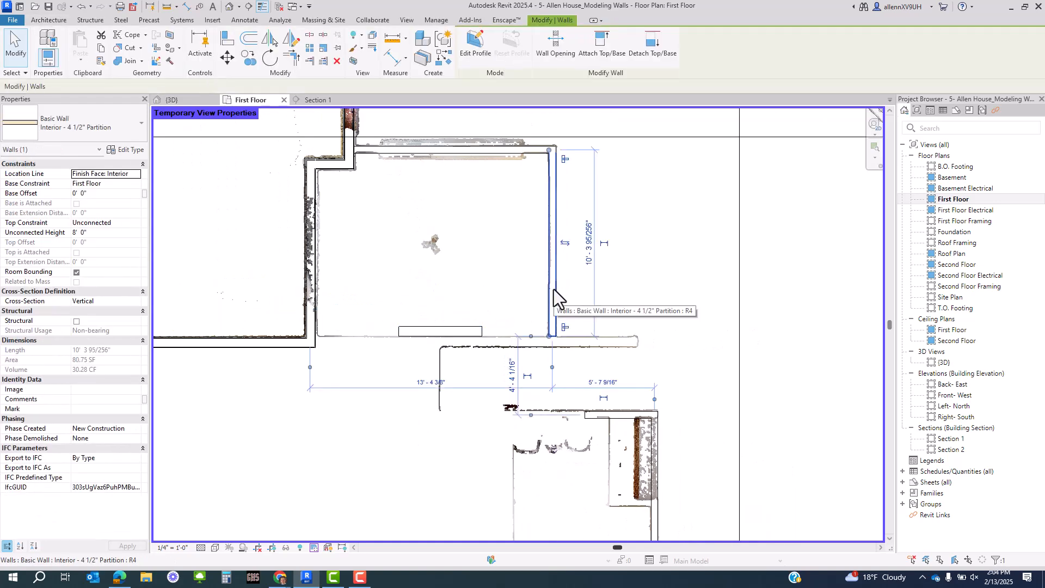
- Select all 4 1/2" partition instances (SA) and set Top Constraint to Up to level: TOW
key("s")
key("a")
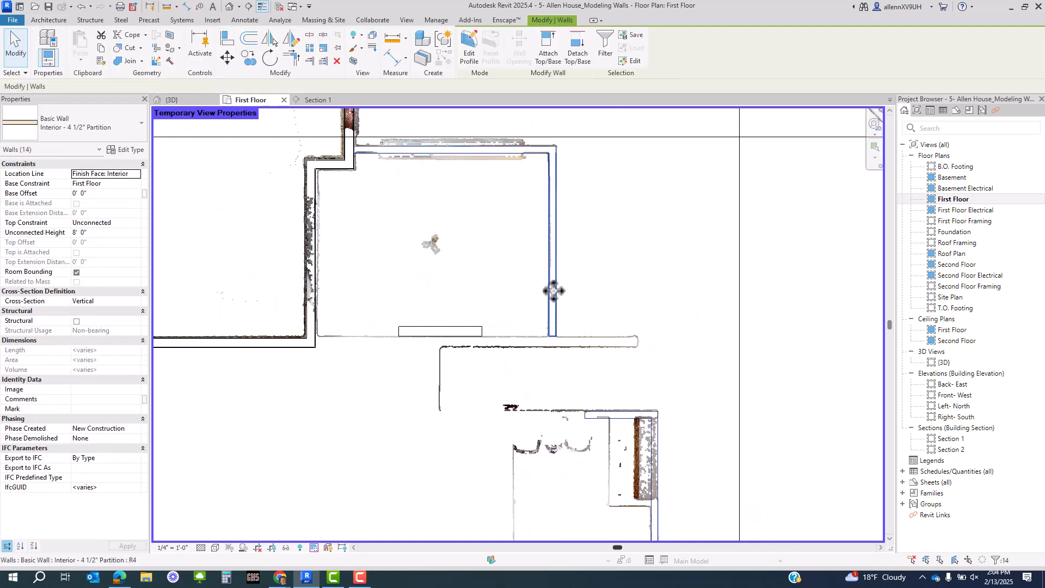
left_click(135, 224)
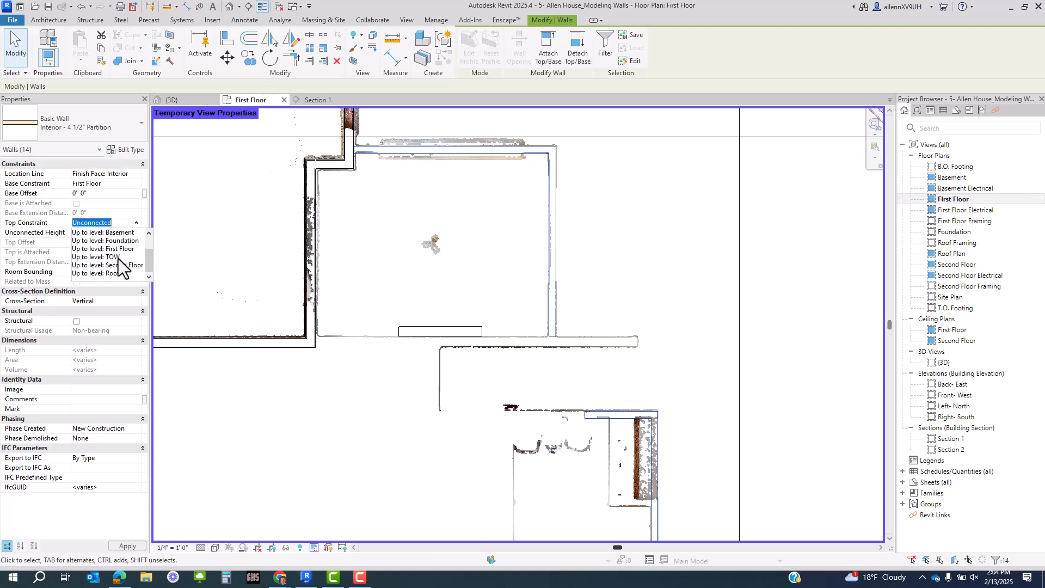
left_click(113, 259)
scroll(560, 323, "up", 4)
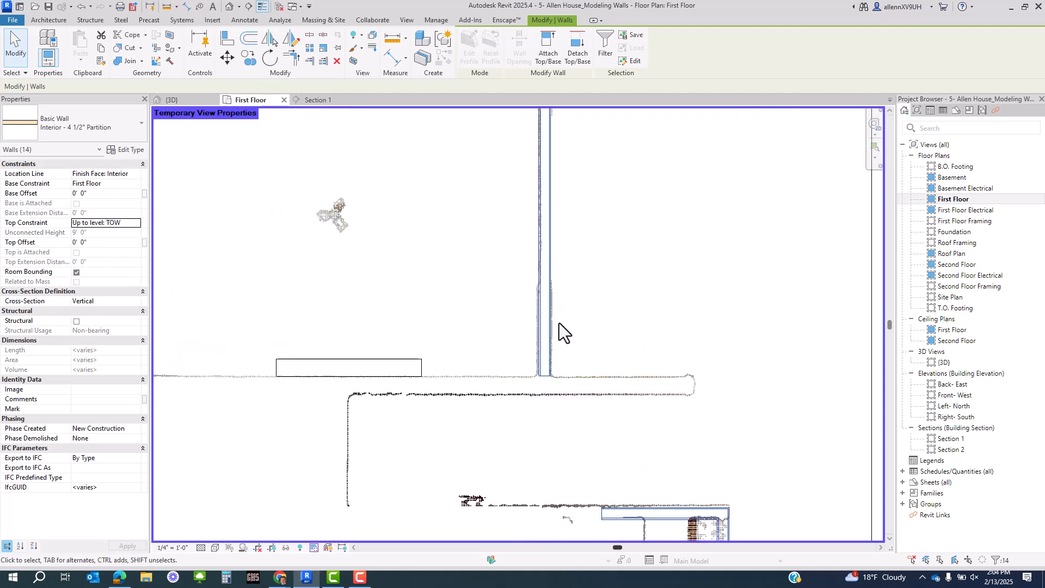
- Give the short 6 1/2" partition the same Top Constraint, Up to level: TOW
key("Escape")
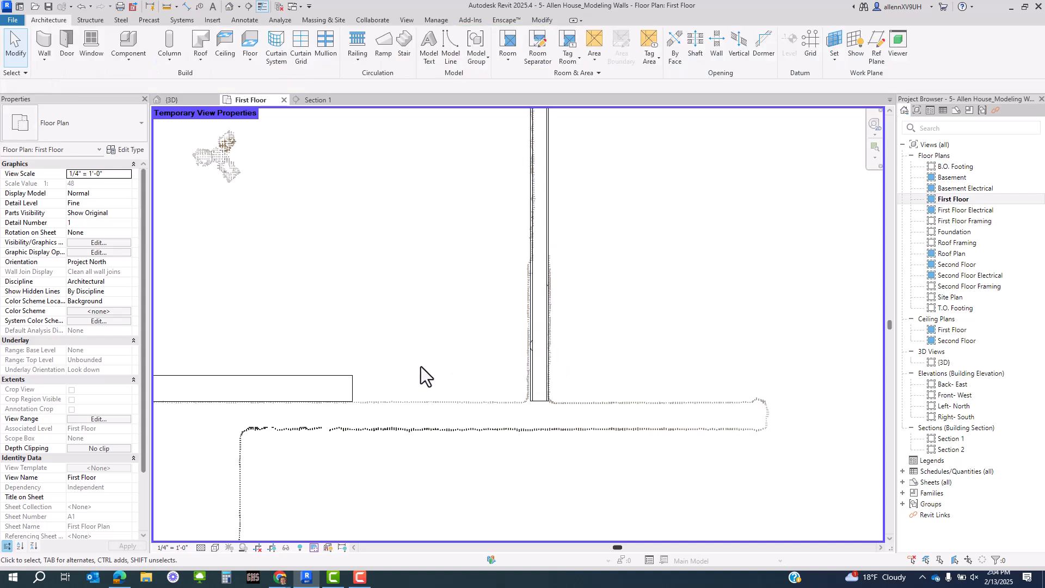
left_click(353, 389)
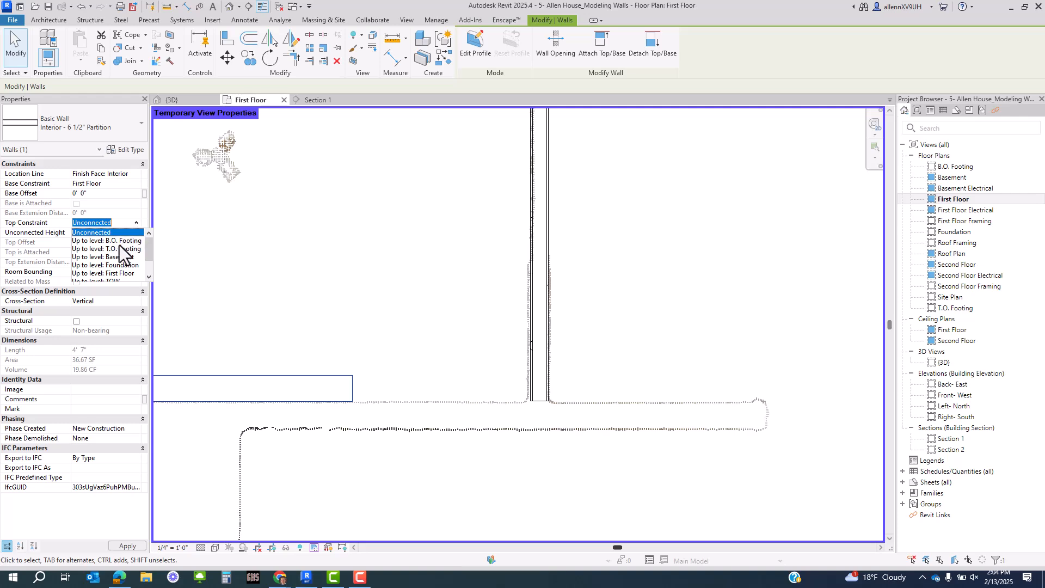
scroll(118, 256, "down", 1)
left_click(119, 256)
- Select the short Interior - 6 1/2" Partition wall and open its type properties
left_click(447, 349)
scroll(450, 351, "down", 5)
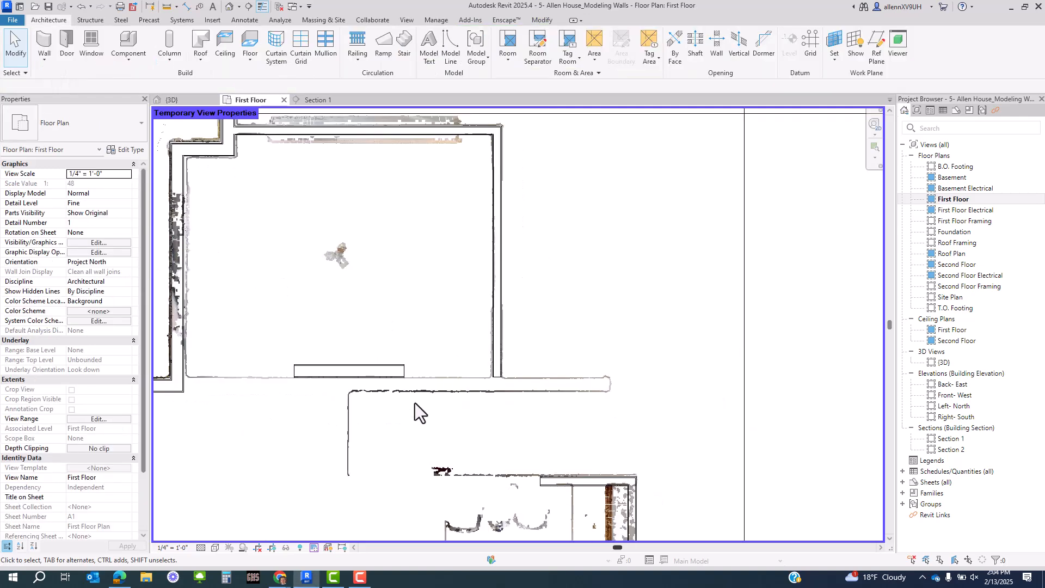
middle_click_drag(372, 402, 445, 368)
scroll(415, 333, "up", 4)
middle_click_drag(356, 352, 555, 317)
left_click(558, 298)
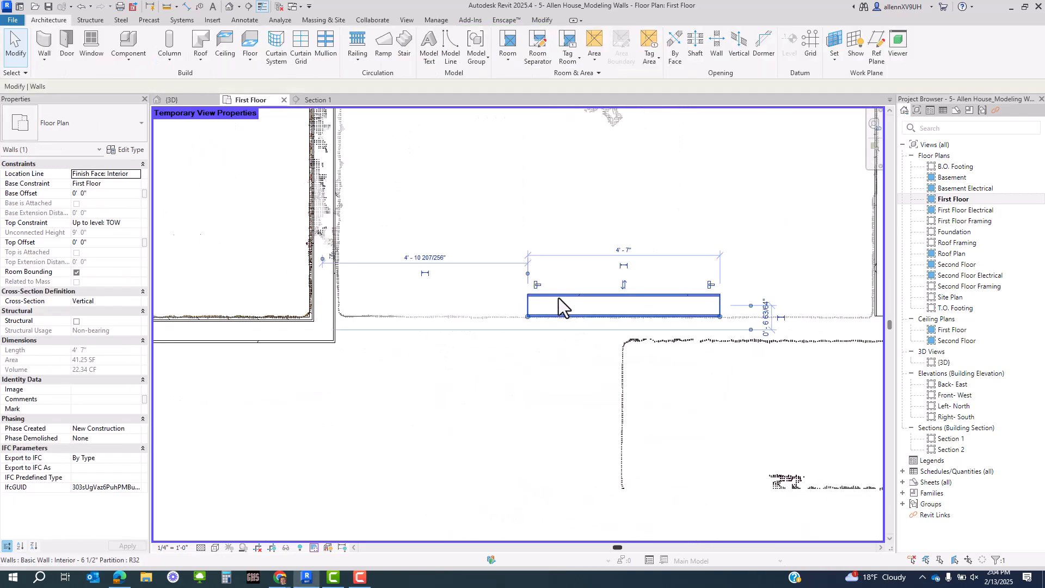
left_click(136, 150)
- Switch the Structure layer material to Softwood, Lumber and confirm all dialogs
left_click(719, 210)
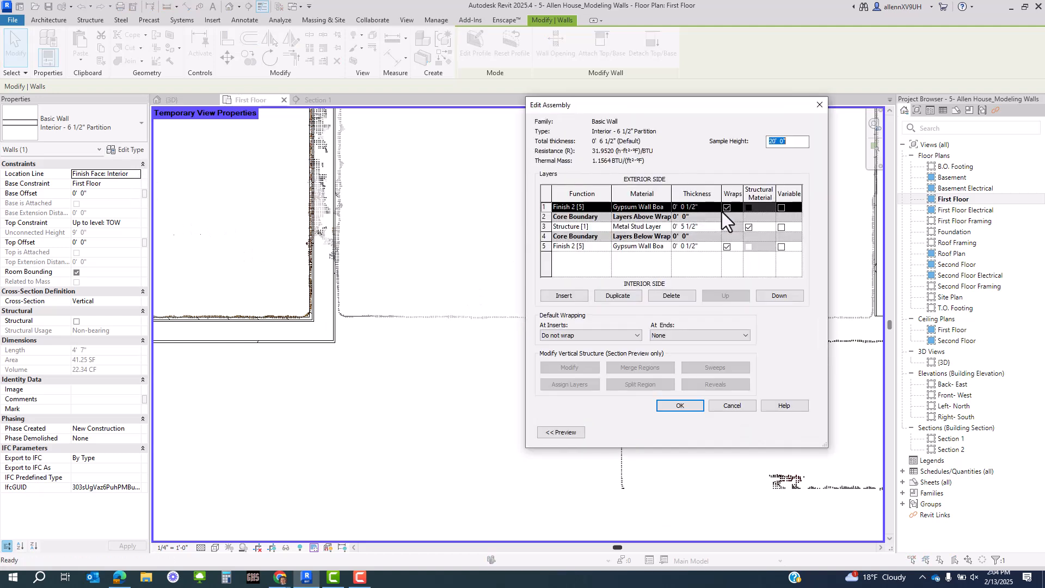
left_click(666, 224)
left_click(665, 228)
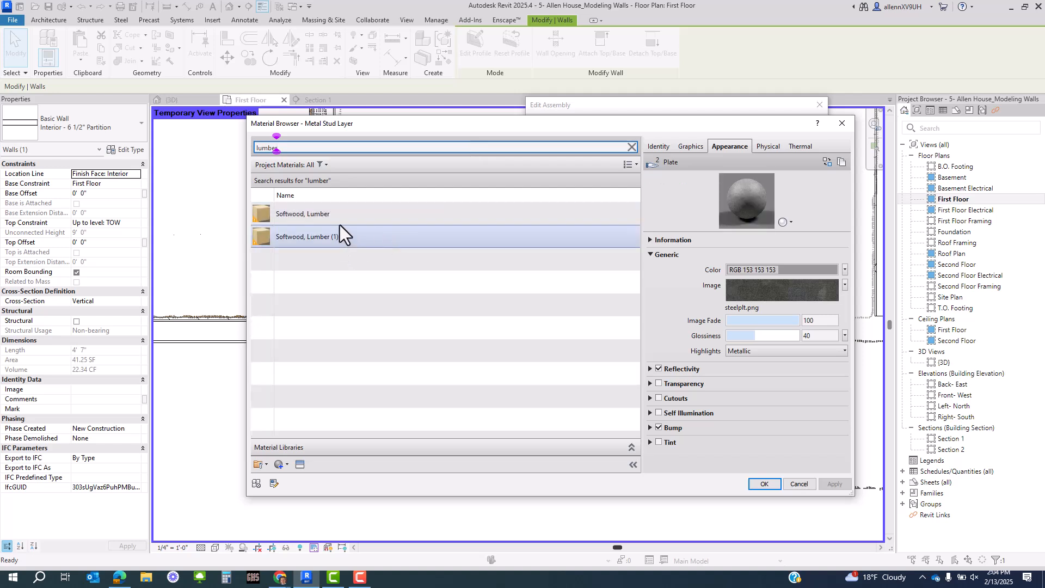
left_click(340, 220)
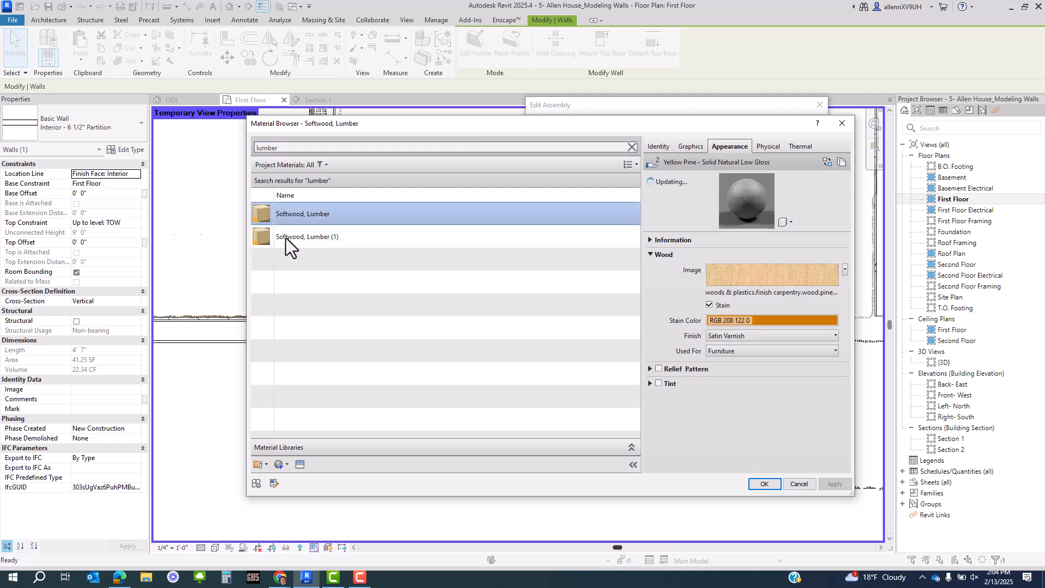
left_click(764, 484)
left_click(680, 405)
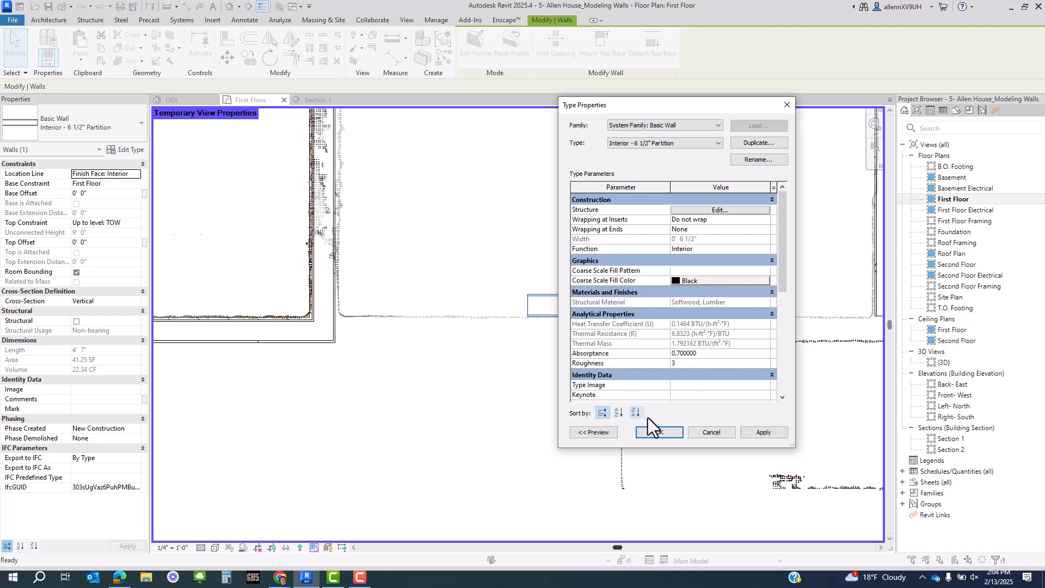
left_click(660, 433)
middle_click_drag(619, 378, 548, 478)
- Draw a vertical partition wall down along the point cloud with Create Similar (CS)
key("Escape")
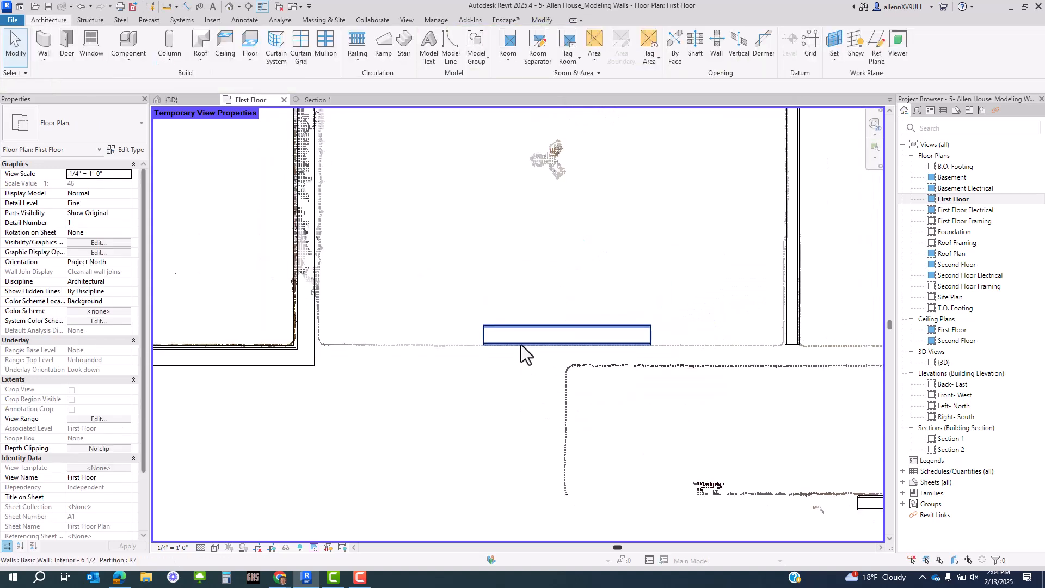
scroll(520, 344, "down", 2)
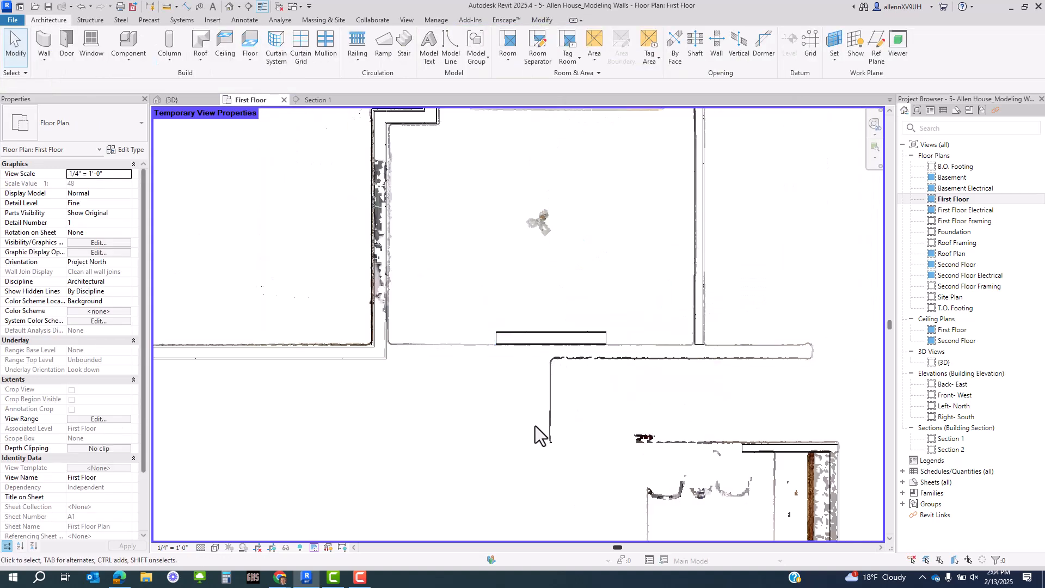
middle_click_drag(534, 426, 538, 388)
left_click(517, 284)
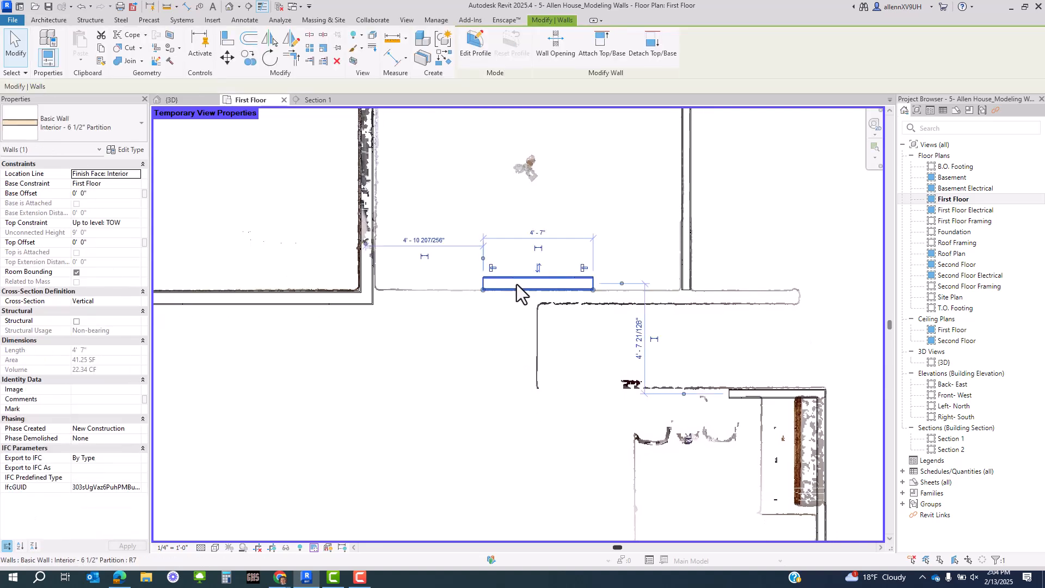
key("c")
key("s")
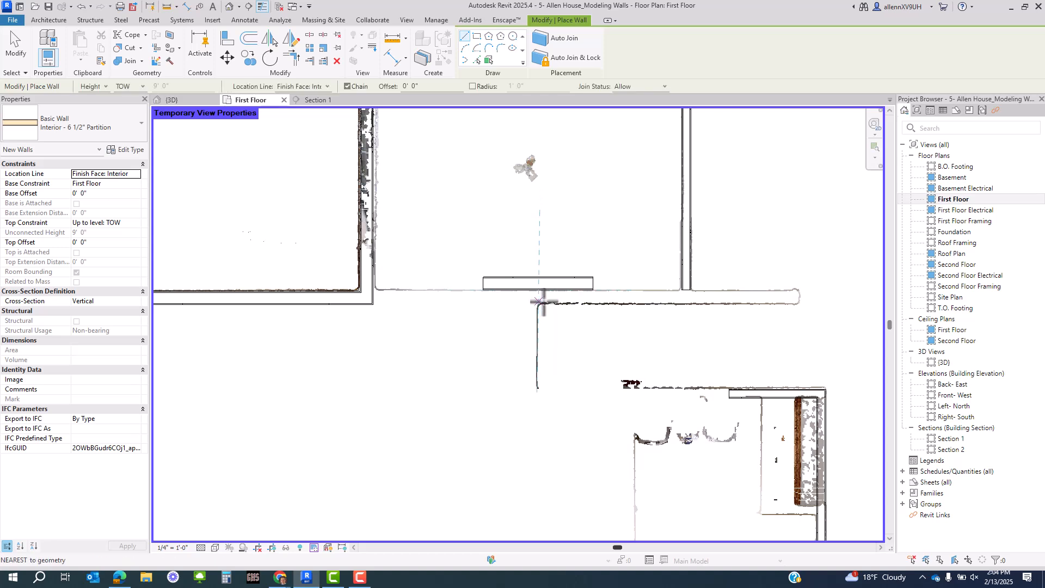
middle_click_drag(560, 415, 513, 211)
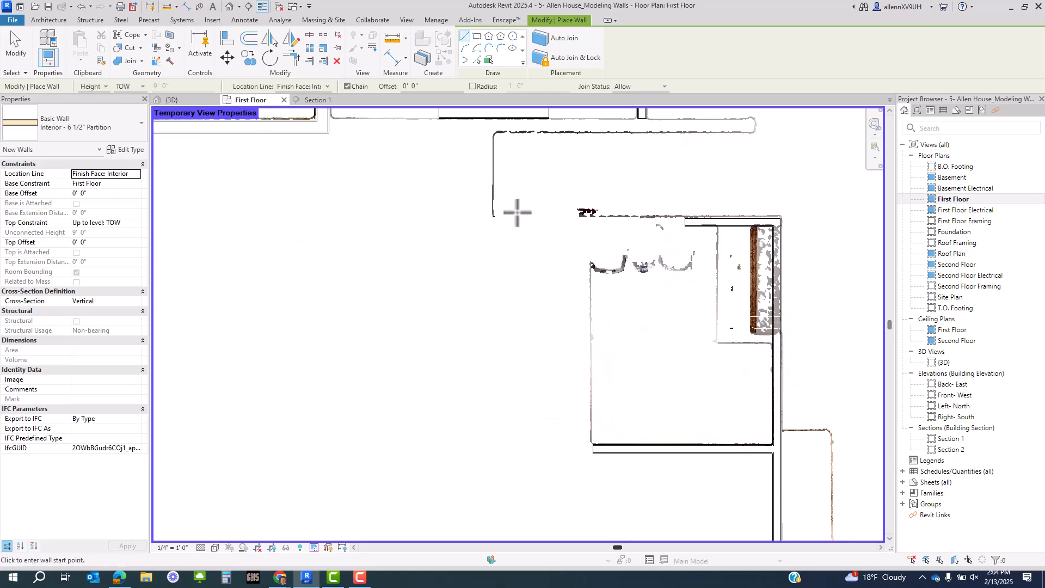
middle_click_drag(626, 452, 516, 269)
scroll(552, 363, "down", 2)
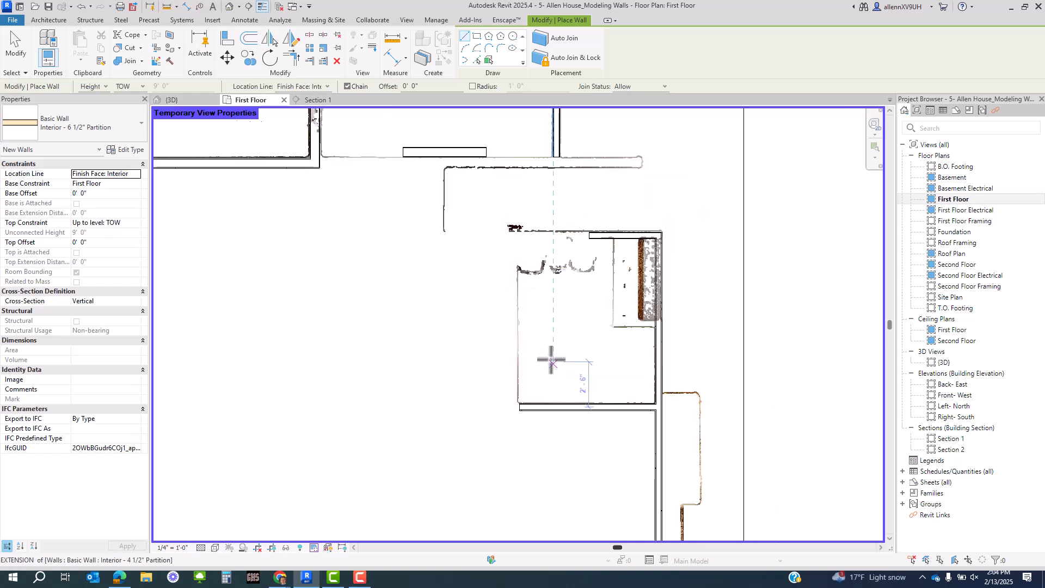
scroll(503, 196, "up", 3)
left_click(542, 165)
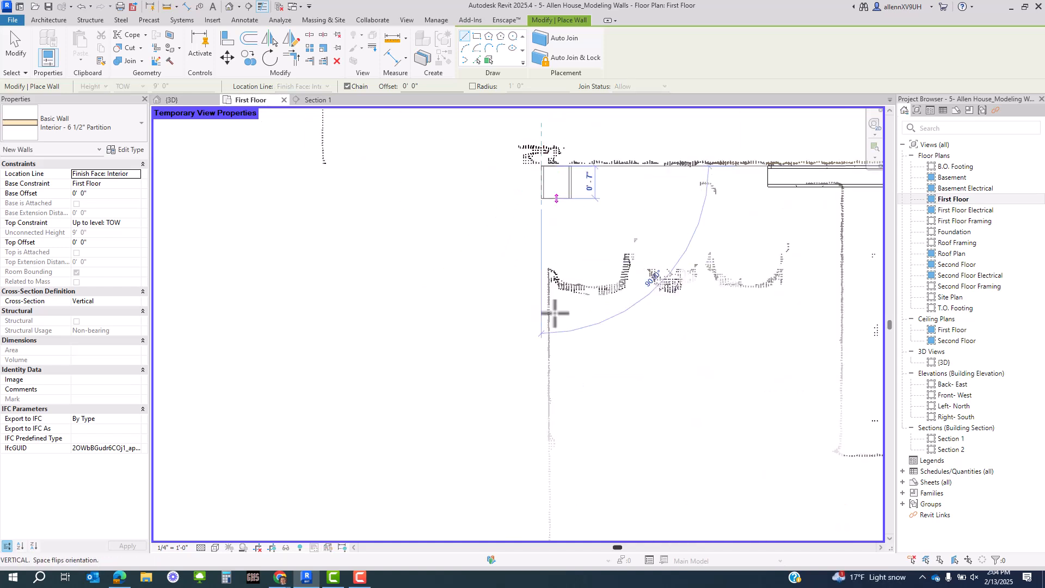
left_click(542, 433)
key("Escape")
key("Escape")
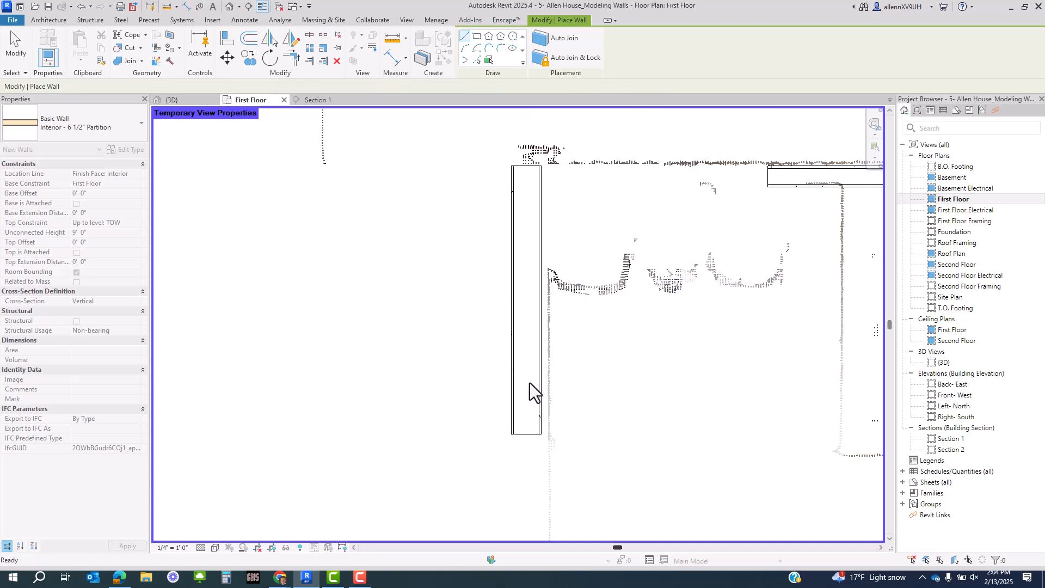
- Check the new vertical wall and the short horizontal partition beside the room
left_click(534, 379)
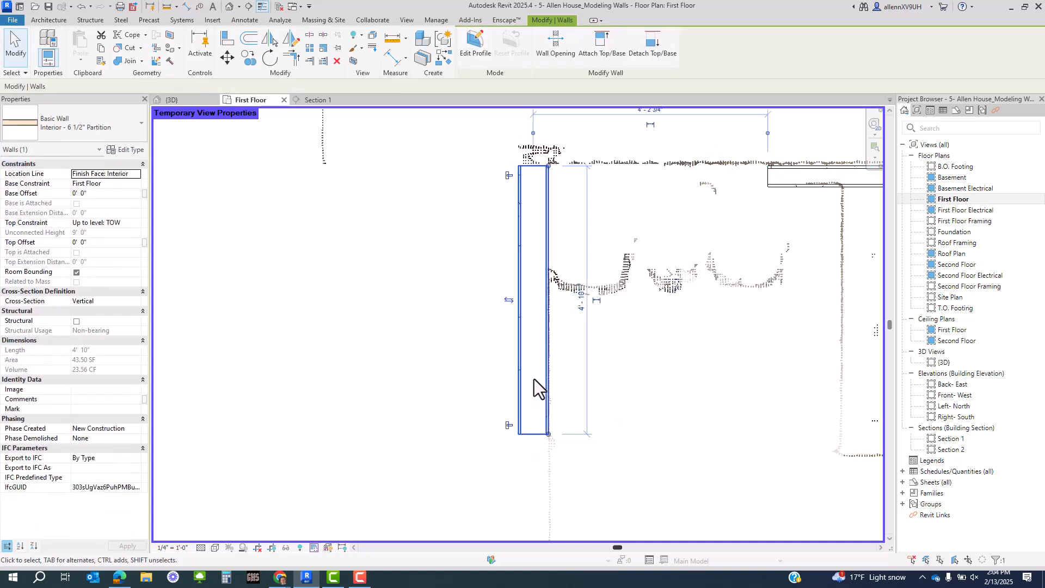
scroll(536, 393, "down", 3)
middle_click_drag(572, 469, 588, 363)
scroll(554, 344, "down", 2)
left_click(545, 373)
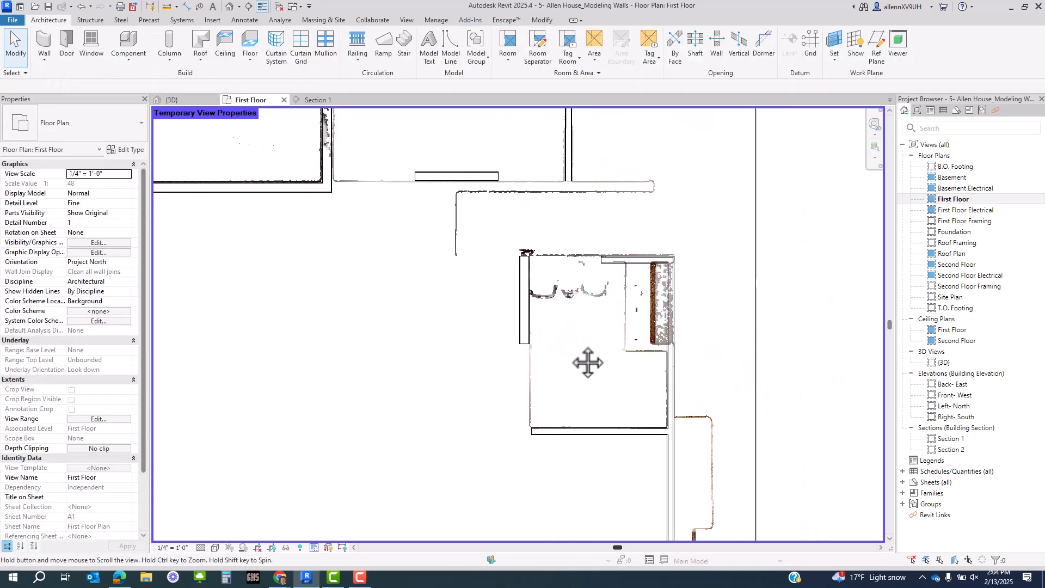
middle_click_drag(485, 227, 500, 317)
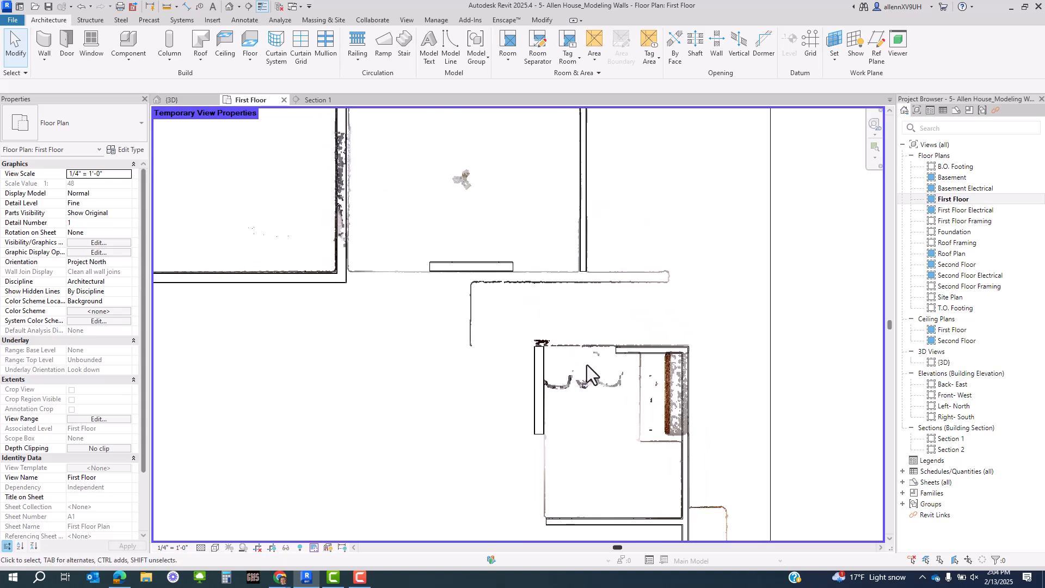
scroll(530, 376, "up", 2)
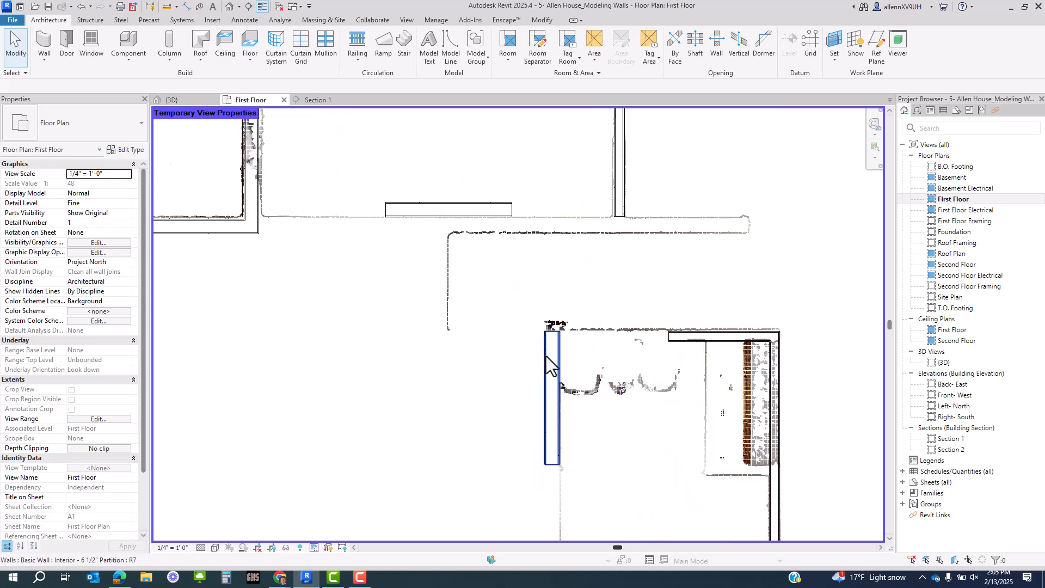
left_click(548, 365)
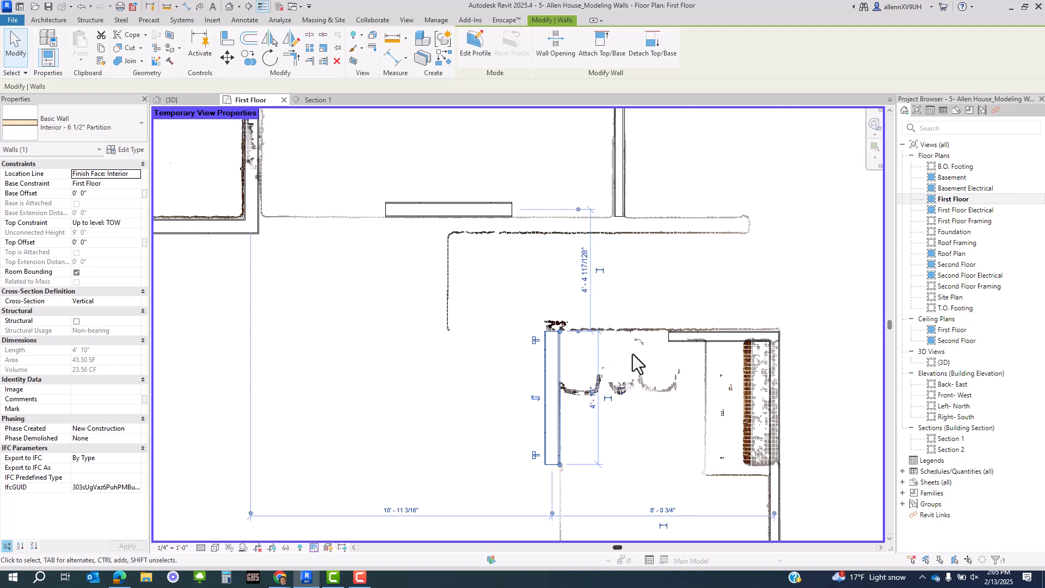
left_click(677, 348)
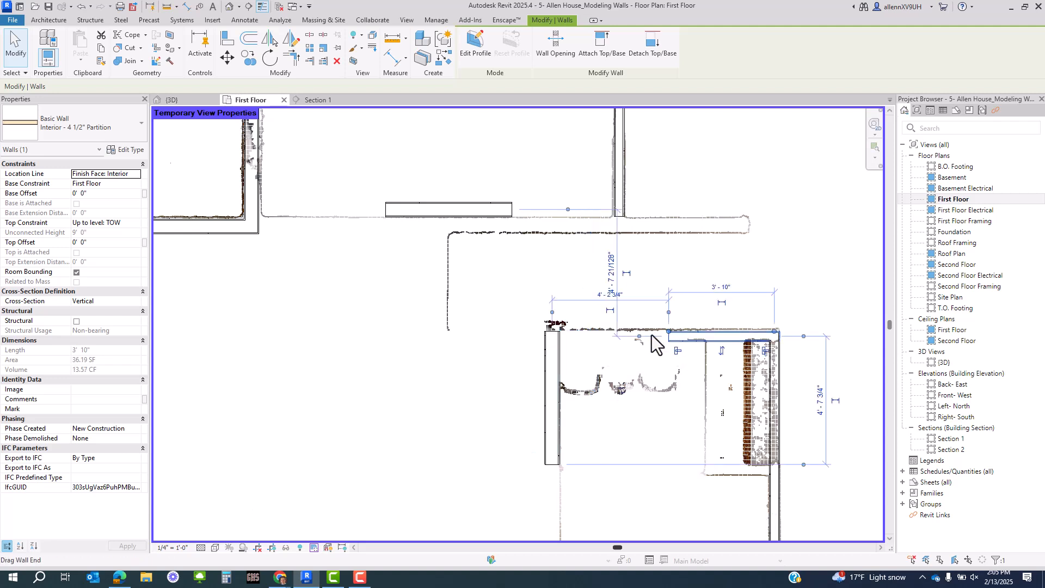
middle_click_drag(645, 371, 569, 347)
left_click(625, 199)
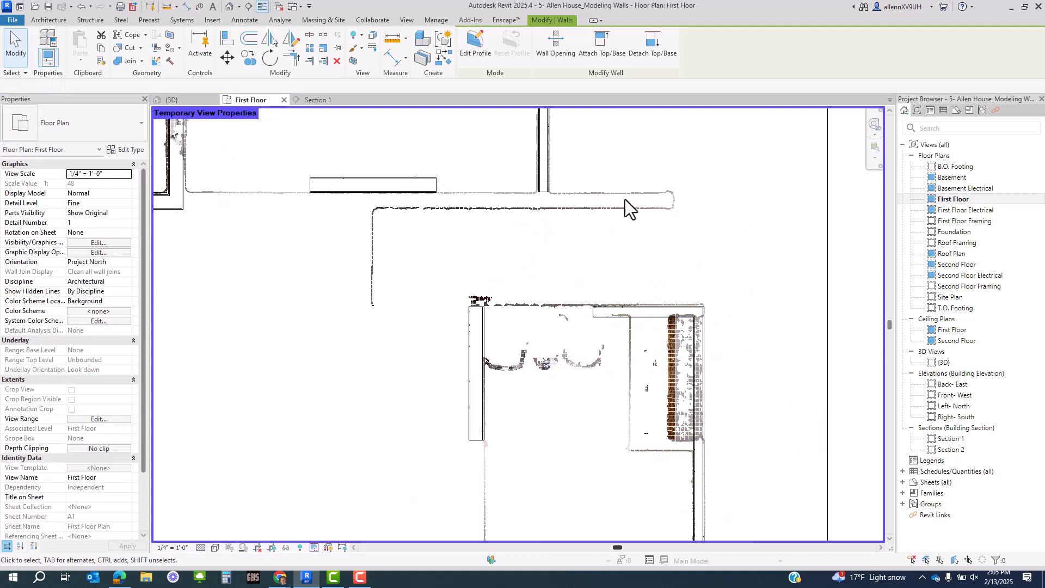
- Move the horizontal partition above the corridor down onto its point-cloud line
left_click(381, 185)
scroll(381, 185, "up", 3)
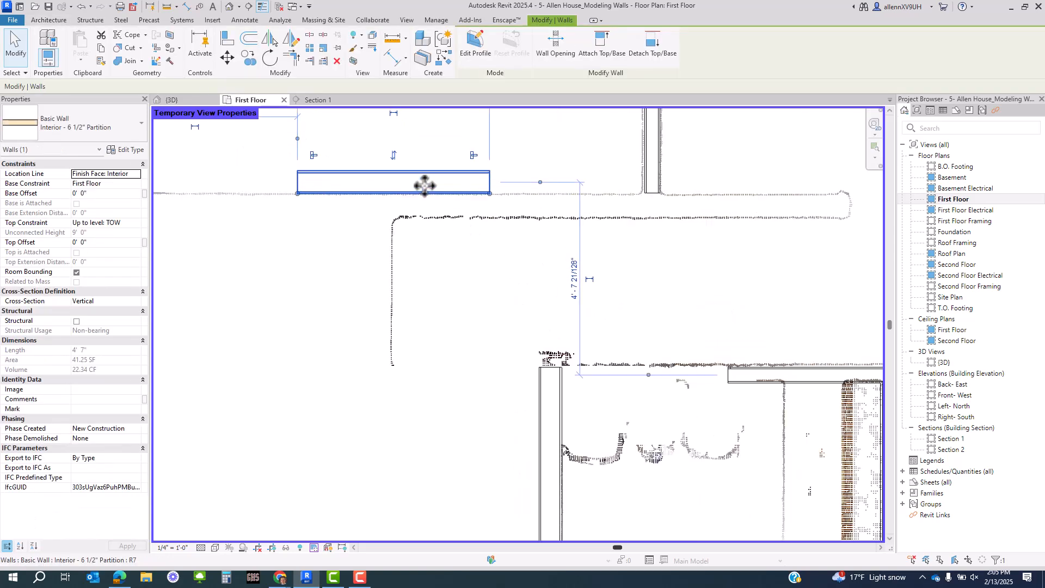
left_click_drag(452, 204, 548, 222)
scroll(602, 226, "up", 2)
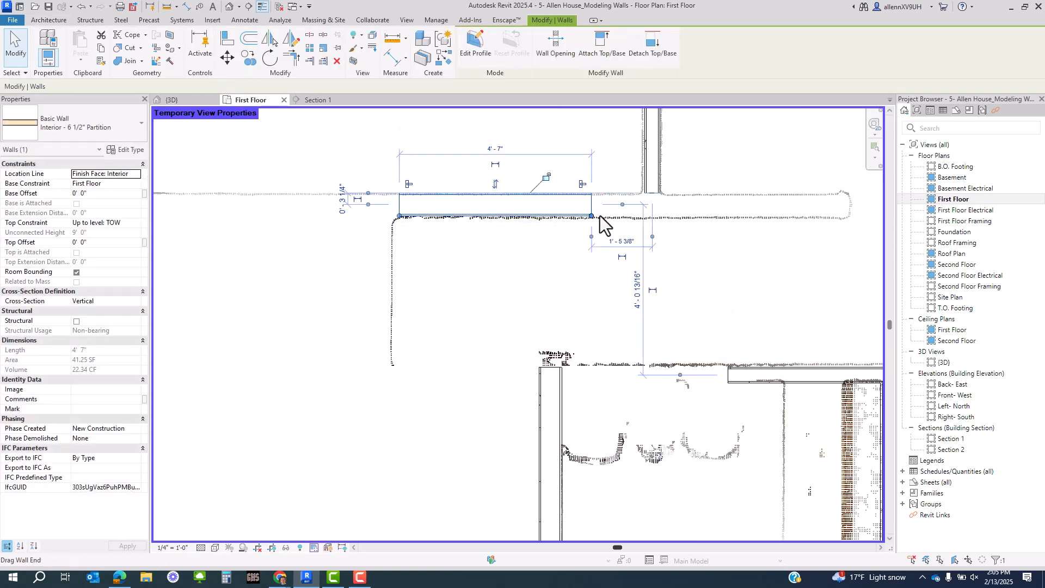
scroll(483, 309, "down", 2)
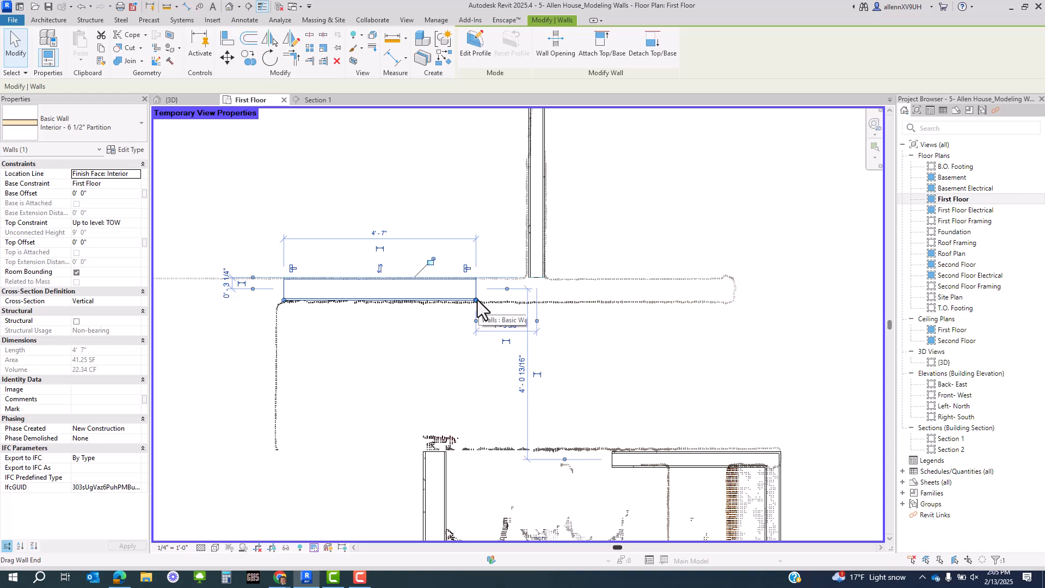
- Stretch the partition's right end so it runs 10'-8" long
left_click_drag(477, 300, 730, 301)
middle_click_drag(604, 383, 895, 388)
key("Escape")
left_click(616, 303)
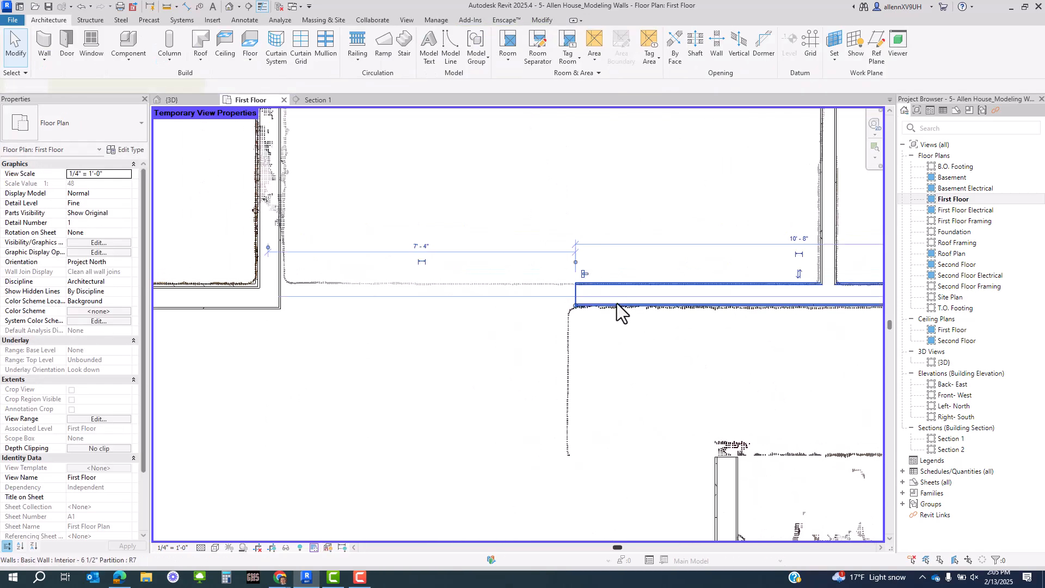
left_click(458, 336)
- Extend the right corridor wall's left end to the left corner
key("a")
key("l")
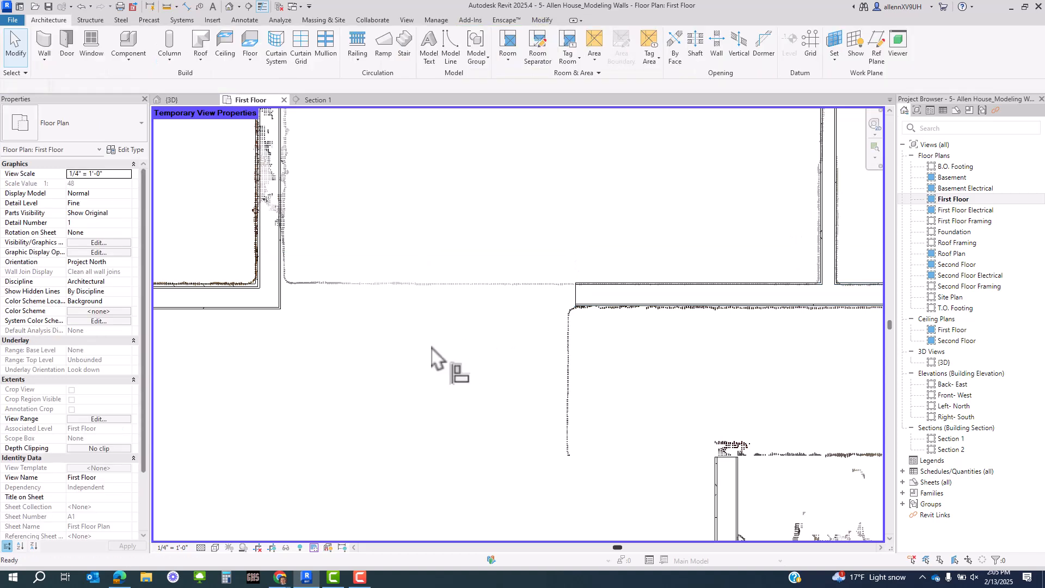
left_click(277, 305)
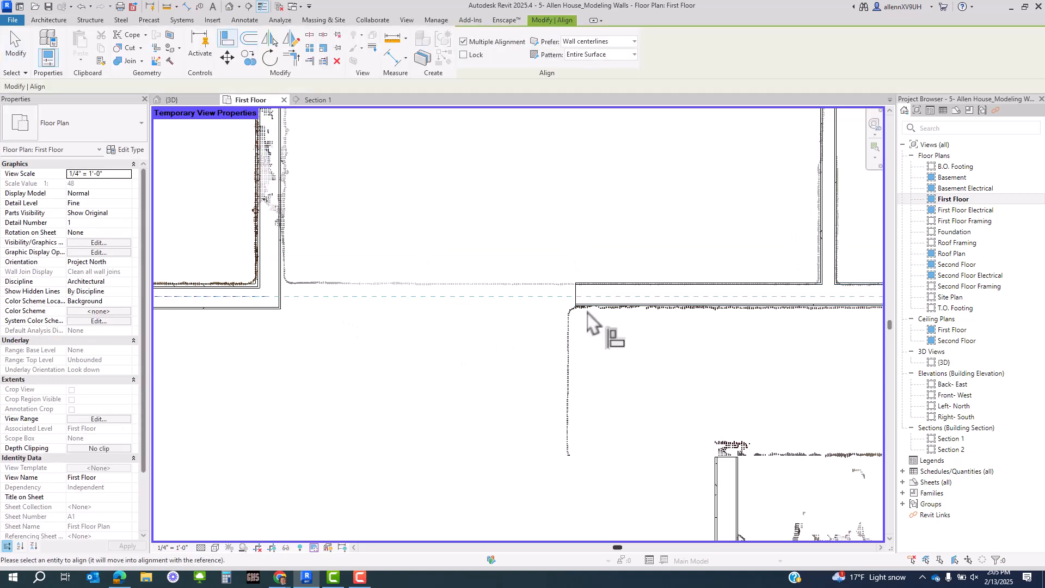
key("Escape")
key("Escape")
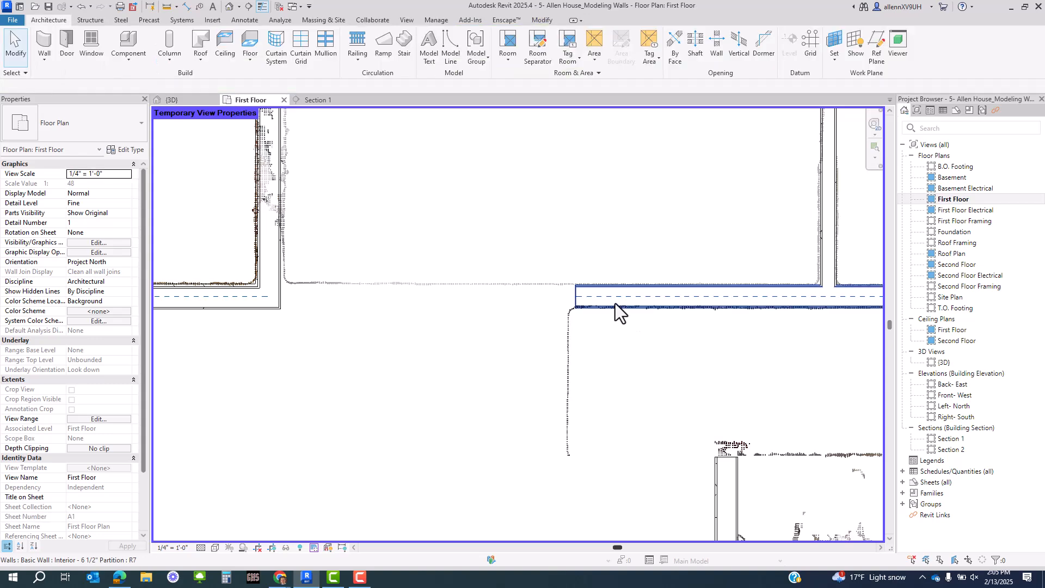
left_click(615, 303)
left_click_drag(575, 308, 372, 307)
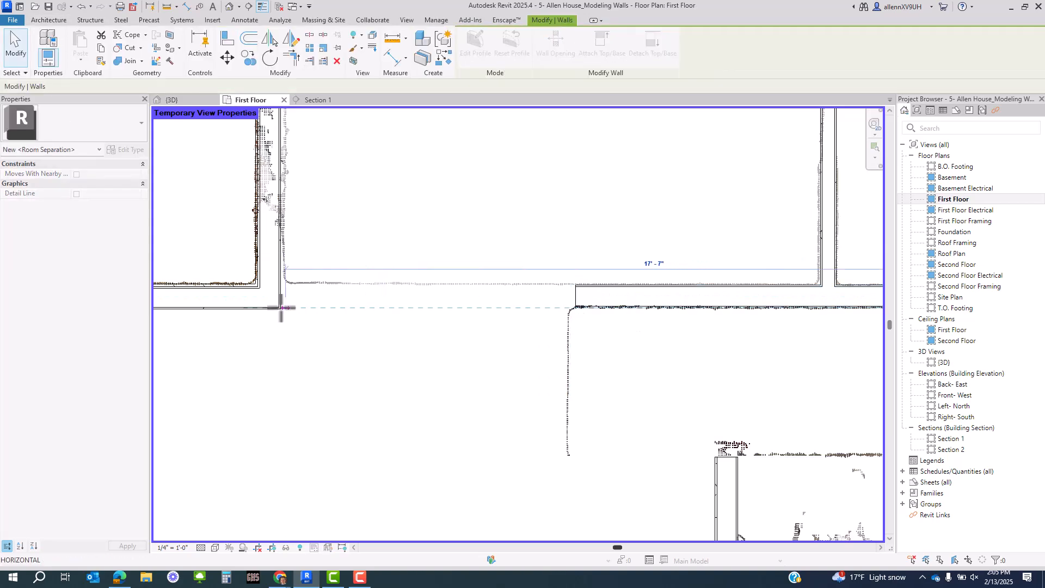
left_click_drag(280, 308, 278, 307)
left_click(322, 353)
- Align the stepped corridor wall with the reference wall edge
scroll(287, 314, "up", 2)
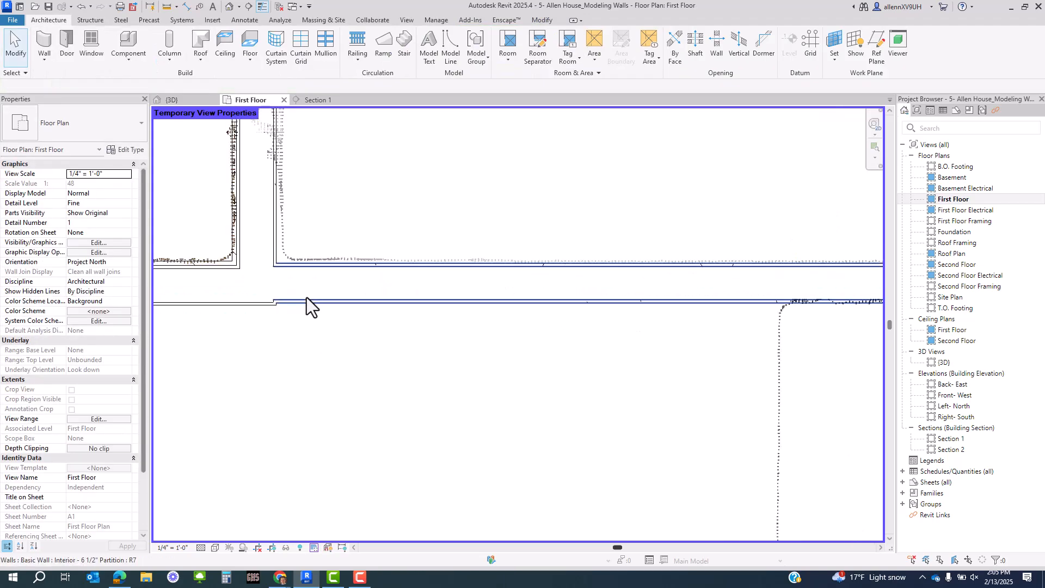
left_click(306, 297)
scroll(283, 316, "up", 3)
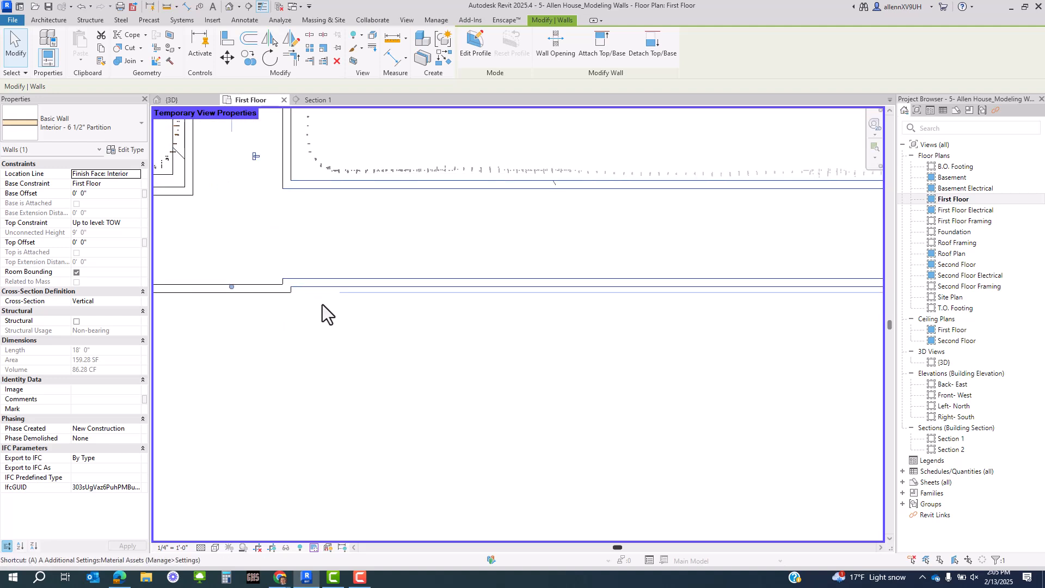
key("l")
middle_click_drag(261, 329, 486, 316)
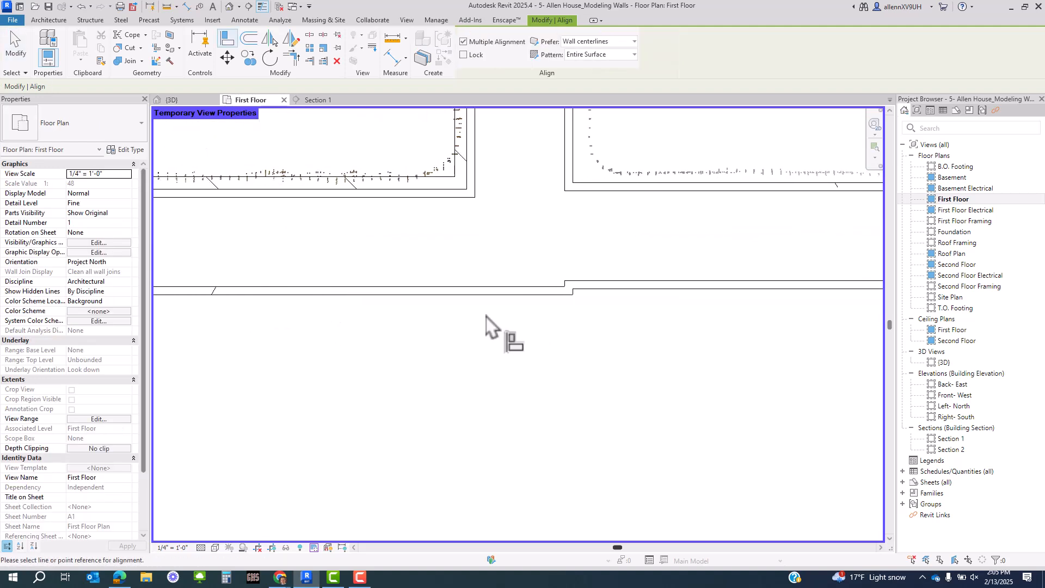
left_click(381, 299)
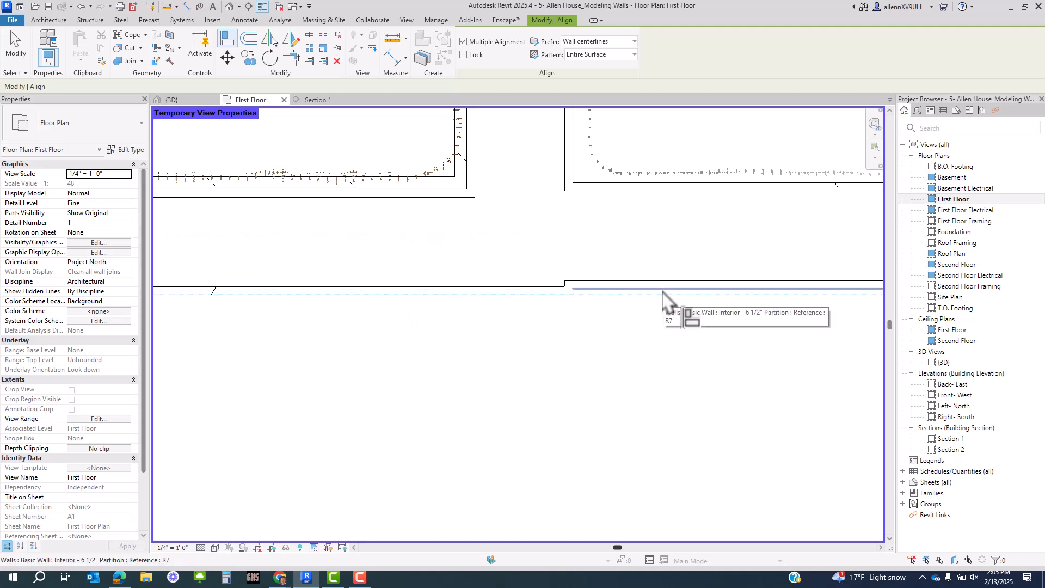
left_click(662, 292)
scroll(488, 364, "down", 3)
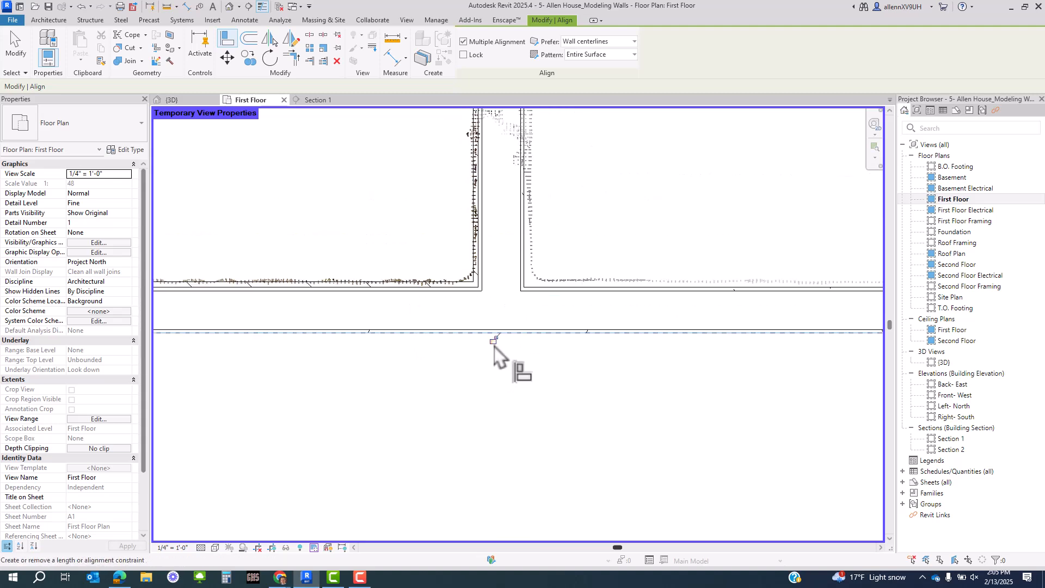
scroll(494, 346, "down", 3)
key("Escape")
key("Escape")
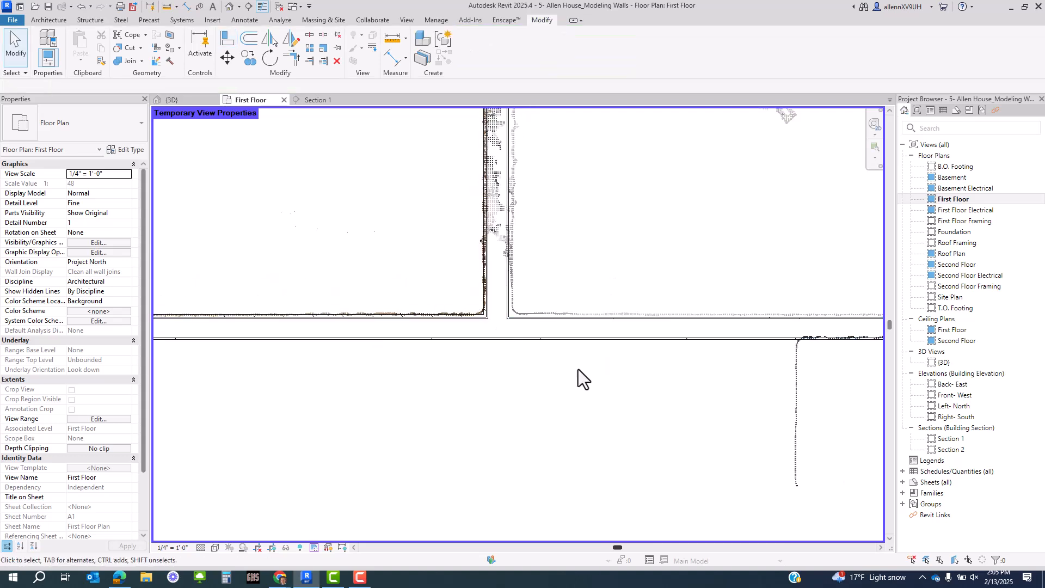
scroll(578, 369, "up", 2)
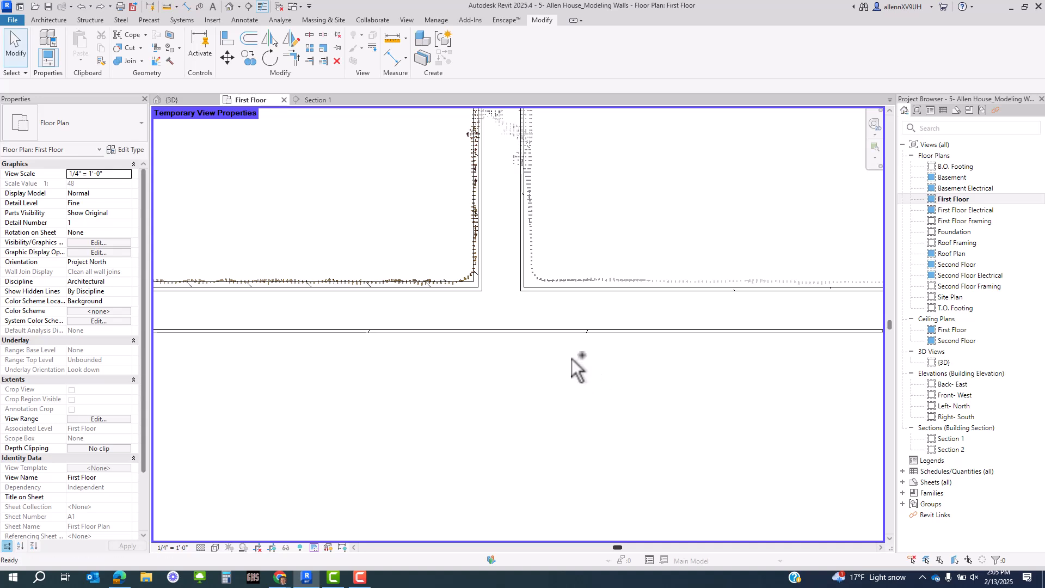
scroll(521, 353, "up", 2)
- Align the other corridor wall onto the lower wall's reference line
key("a")
key("l")
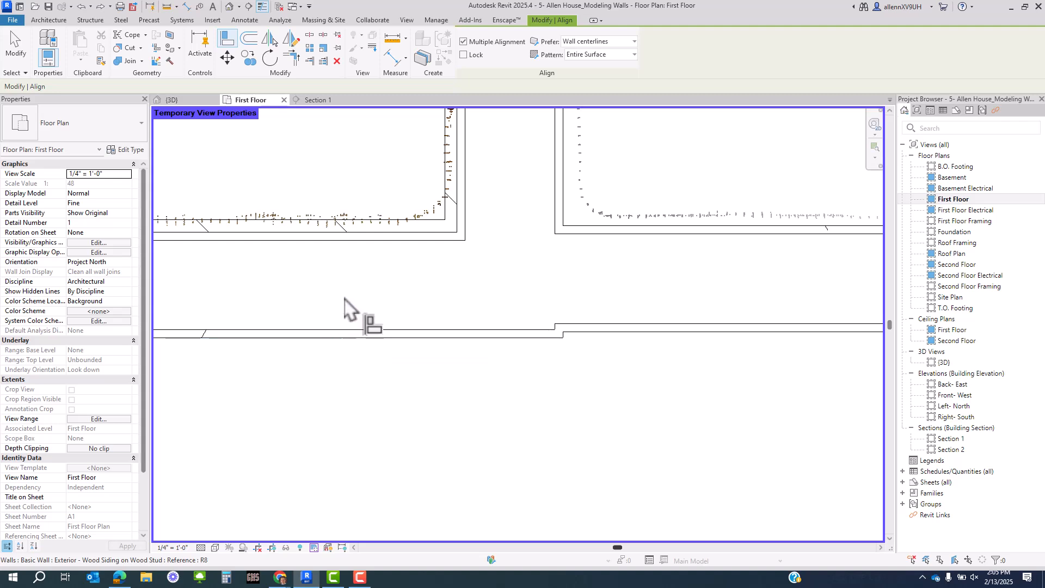
left_click(334, 339)
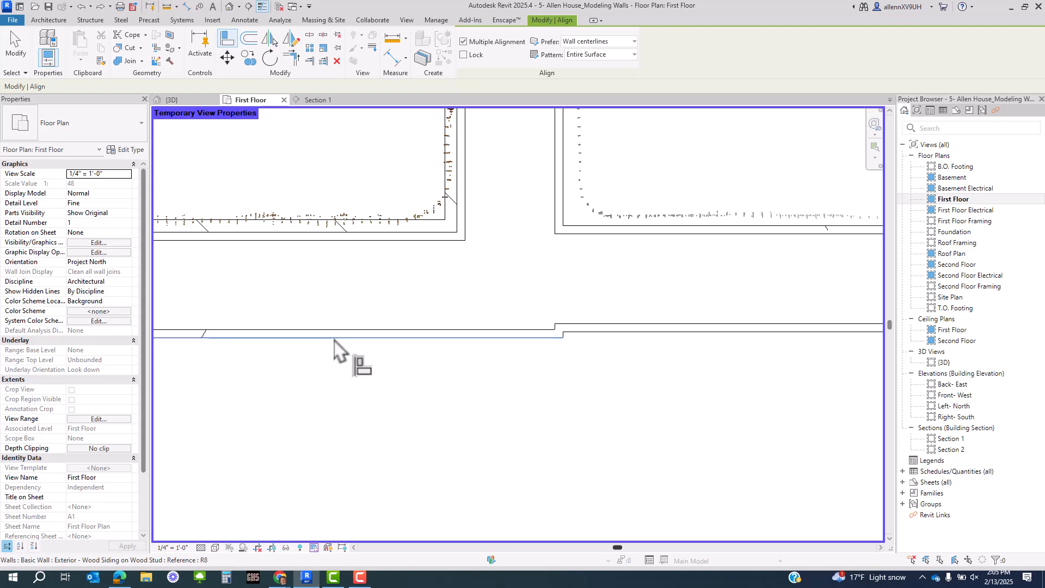
left_click(677, 335)
scroll(500, 393, "down", 2)
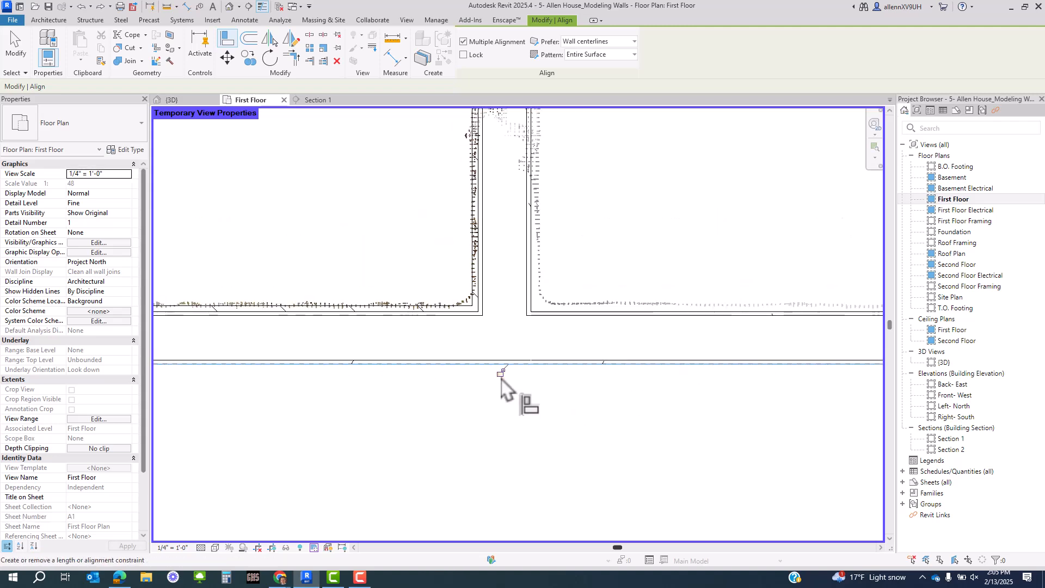
middle_click_drag(687, 397, 288, 384)
scroll(309, 384, "down", 4)
key("Escape")
key("Escape")
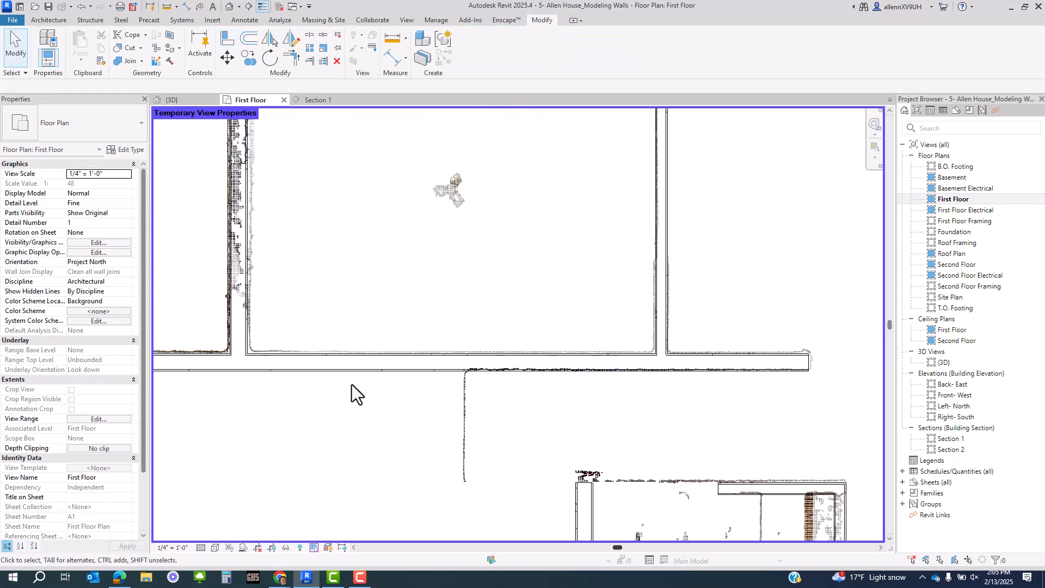
- Set Wrapping at Ends to Exterior in the lower wall's Interior - 6 1/2" Partition type properties
left_click(358, 370)
scroll(792, 423, "up", 3)
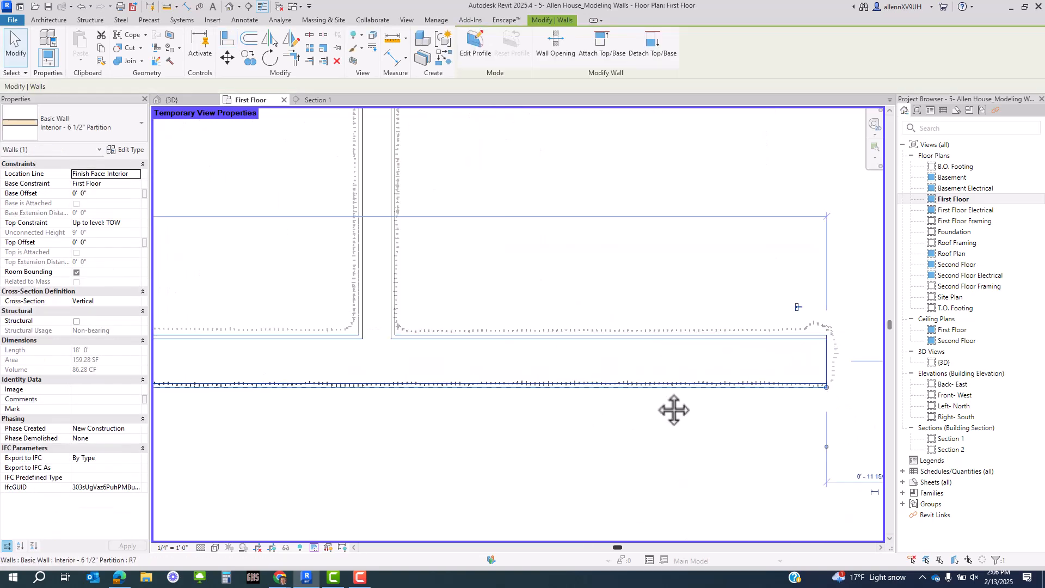
middle_click_drag(674, 410, 446, 430)
scroll(616, 381, "up", 2)
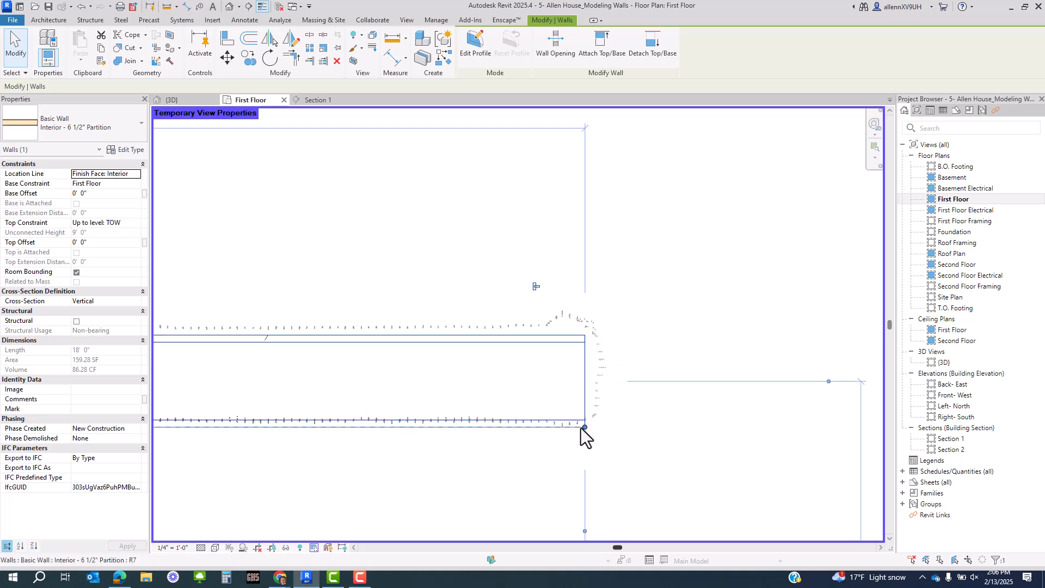
left_click(126, 149)
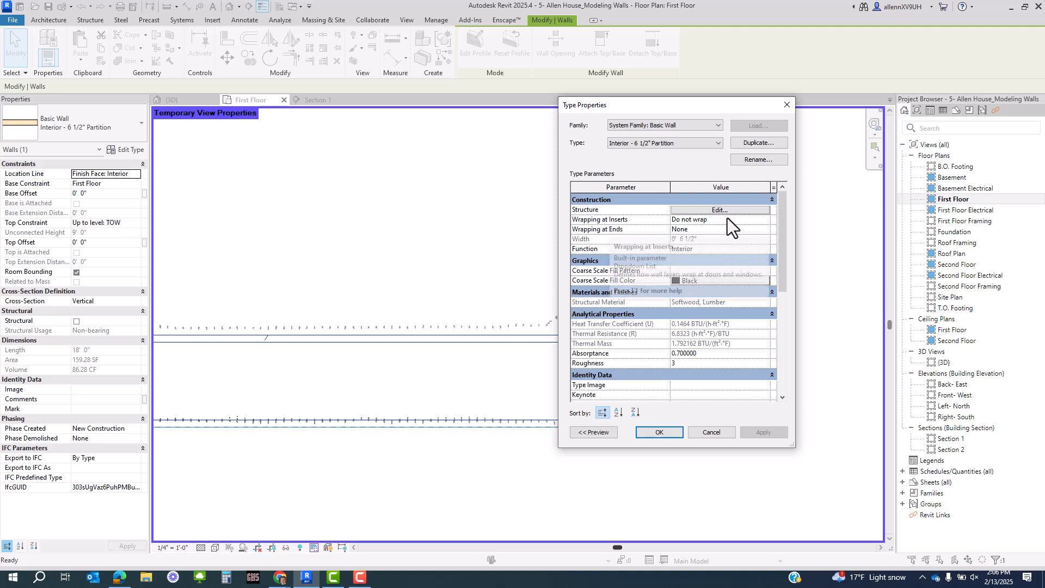
left_click(766, 231)
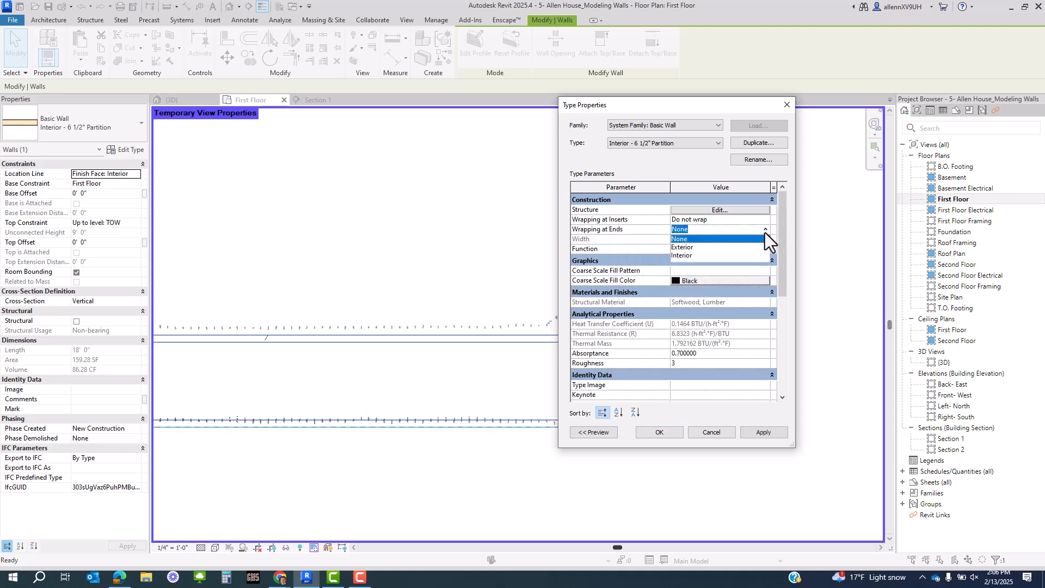
left_click(687, 248)
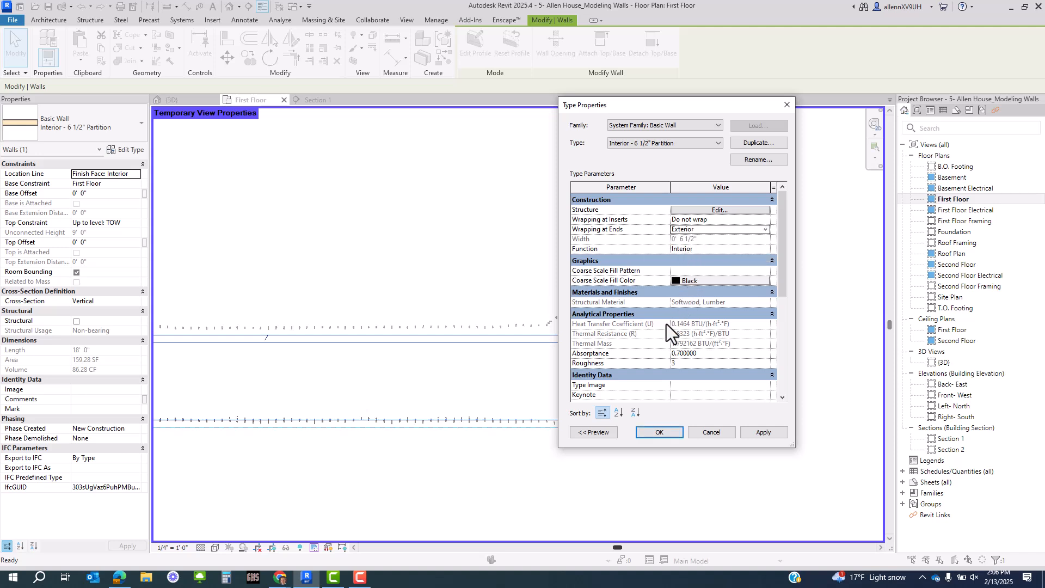
left_click(659, 432)
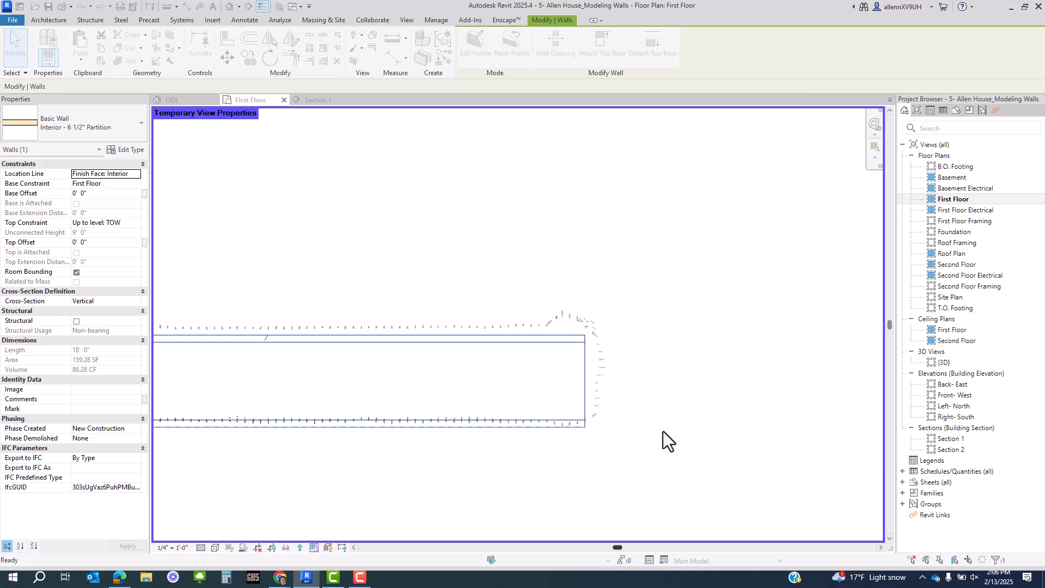
left_click(579, 370)
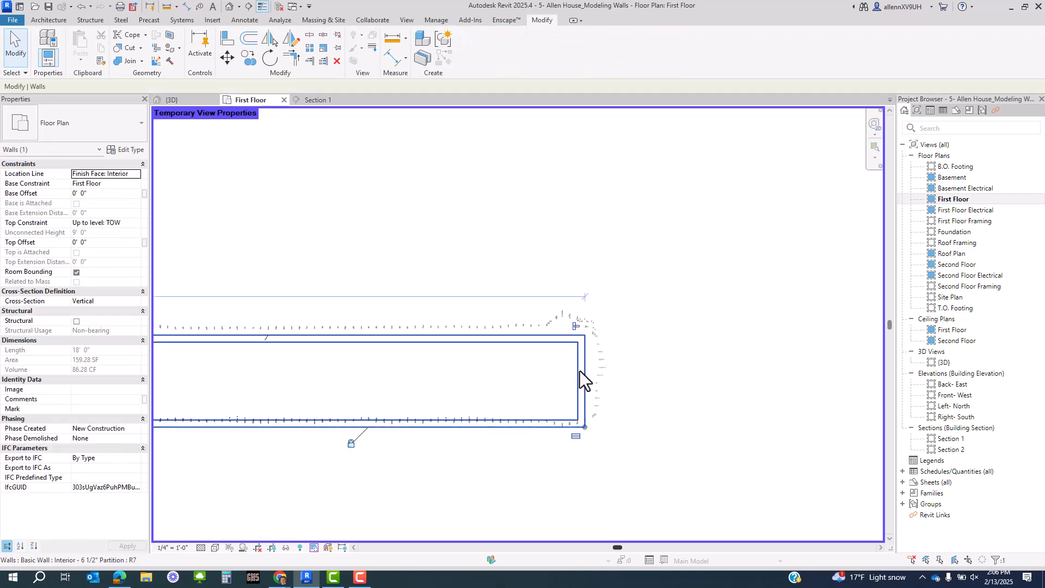
- Lengthen the long wall slightly to the right and nudge the closet's interior wall up
left_click_drag(587, 427, 597, 426)
left_click(613, 391)
scroll(613, 390, "down", 3)
scroll(607, 389, "down", 2)
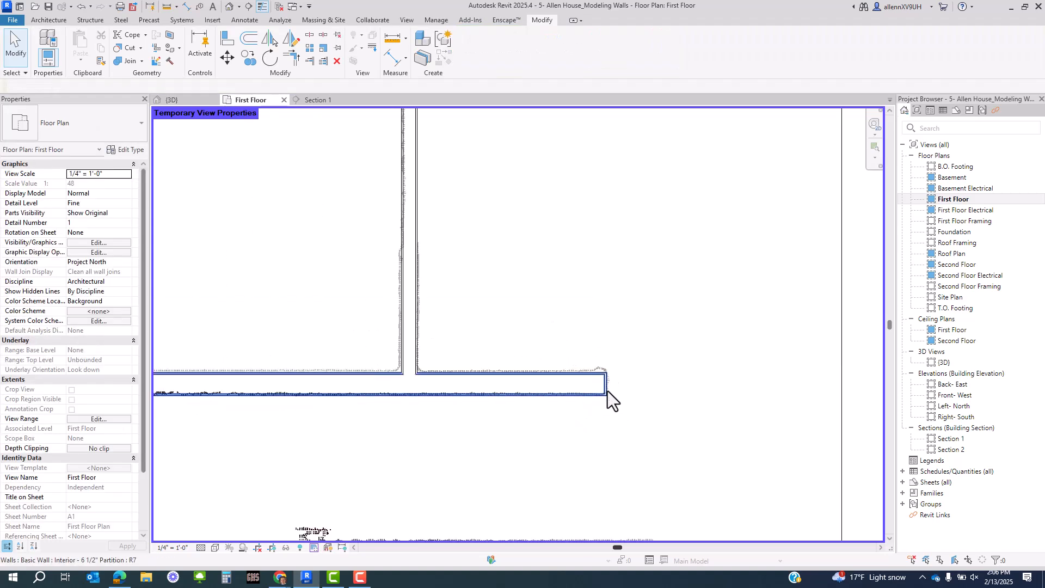
middle_click_drag(623, 471, 616, 338)
scroll(601, 321, "down", 2)
middle_click_drag(624, 408, 618, 298)
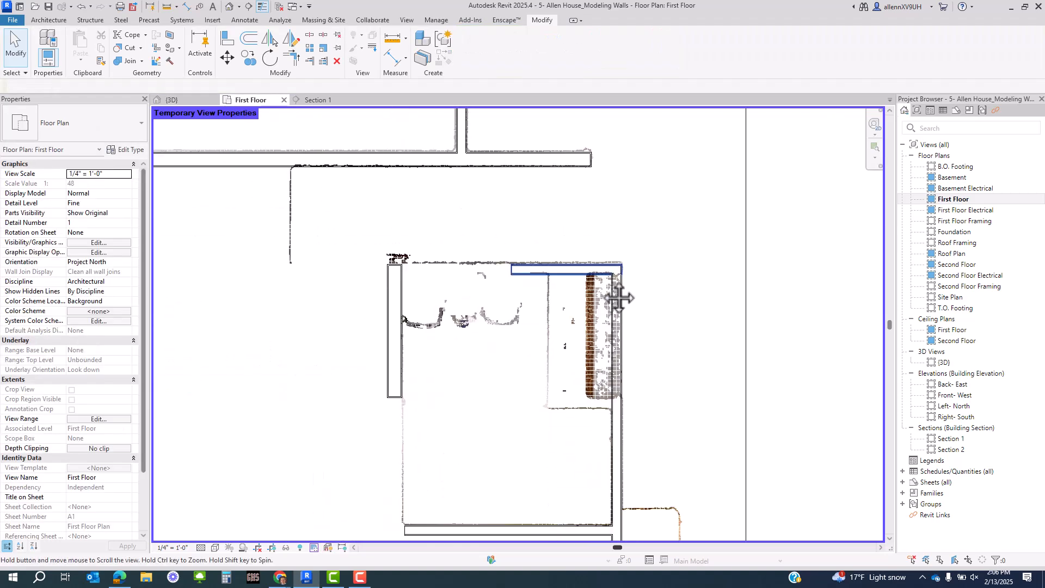
left_click(565, 165)
scroll(550, 139, "up", 6)
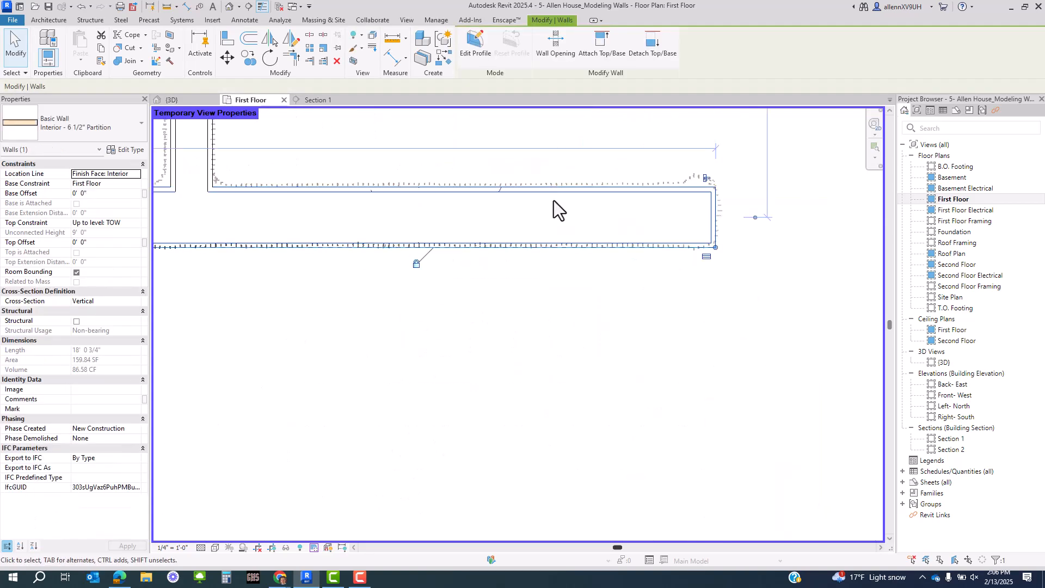
key("Up")
scroll(506, 292, "down", 2)
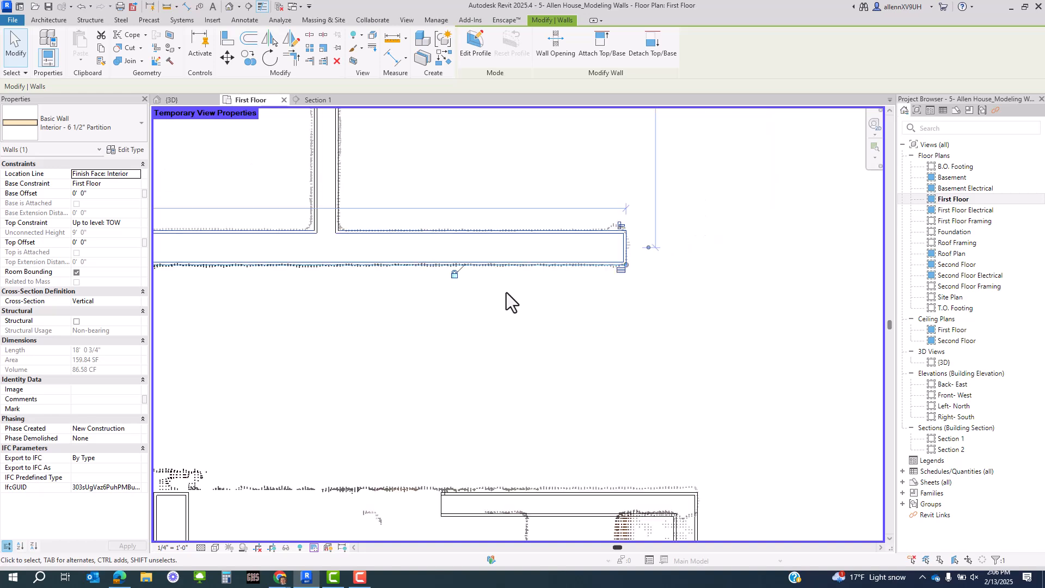
- Join the closet's left and bottom walls at a corner with Trim/Extend to Corner (TR)
key("w")
key("a")
scroll(555, 239, "up", 2)
middle_click_drag(588, 406, 593, 160)
middle_click_drag(469, 270, 605, 299)
key("Escape")
middle_click_drag(512, 373, 518, 428)
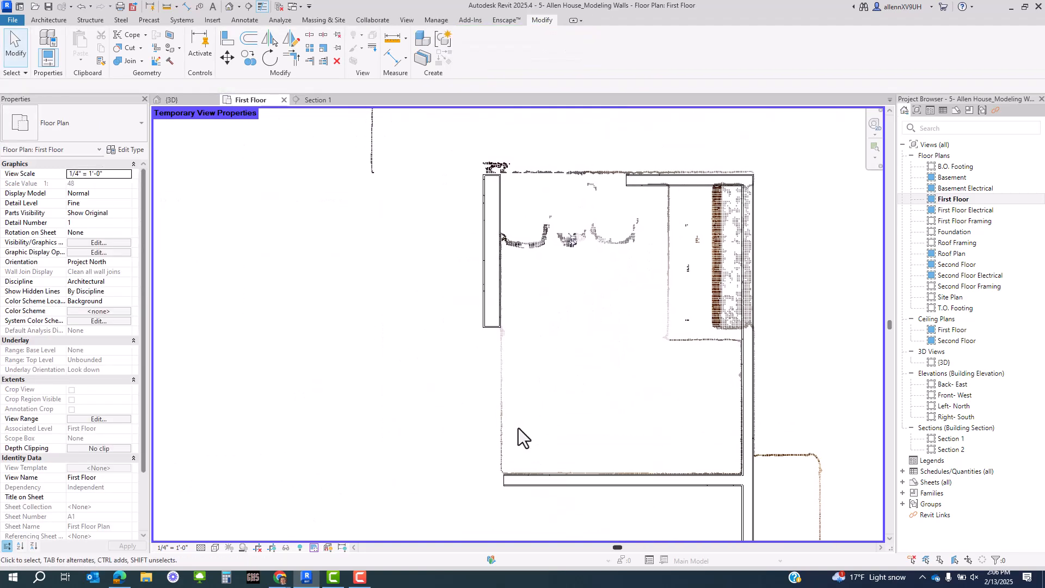
key("t")
key("r")
left_click(544, 483)
left_click(482, 317)
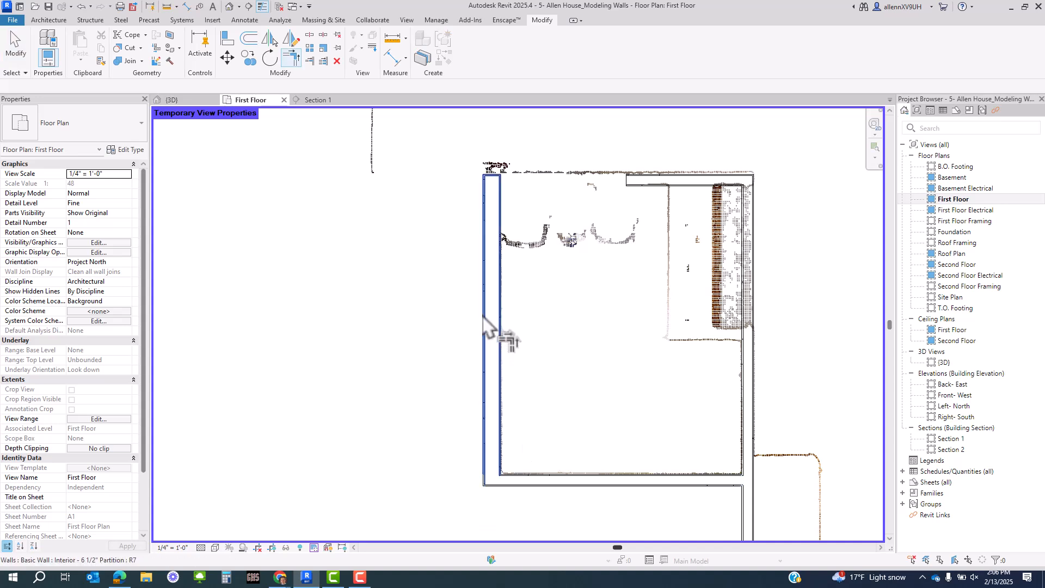
middle_click_drag(581, 366, 556, 321)
scroll(557, 321, "down", 2)
middle_click_drag(614, 397, 611, 334)
scroll(578, 338, "down", 2)
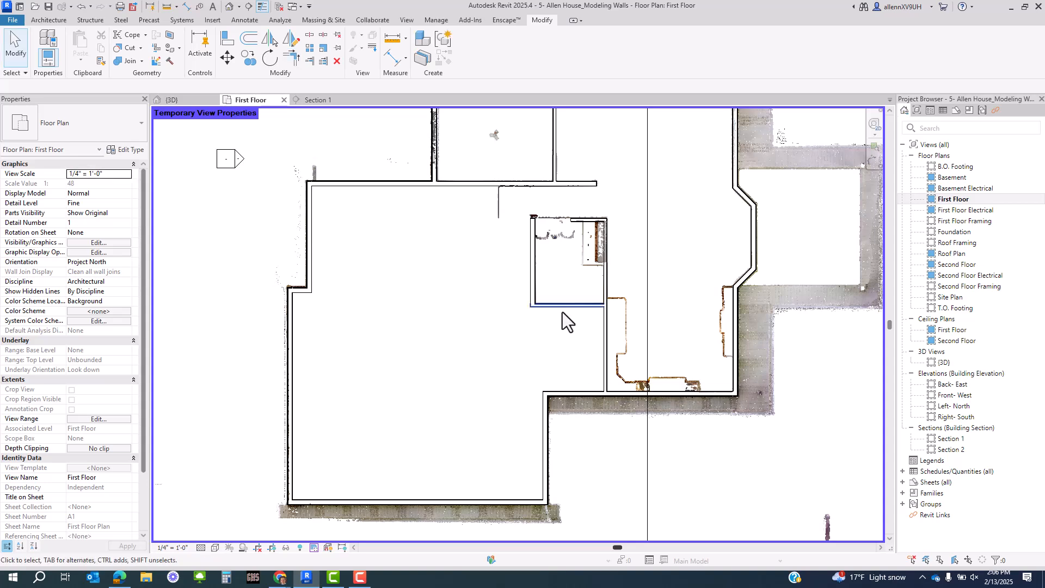
scroll(563, 311, "up", 3)
key("Escape")
key("Escape")
- Change the closet's bottom wall type to Interior - 6 1/2" Partition
left_click(560, 304)
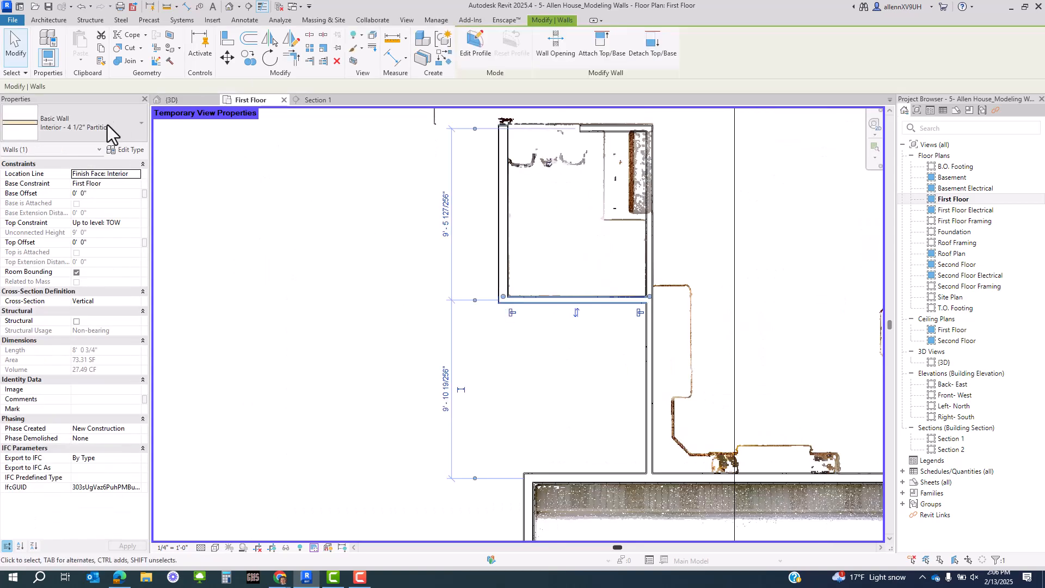
left_click(71, 128)
left_click(76, 229)
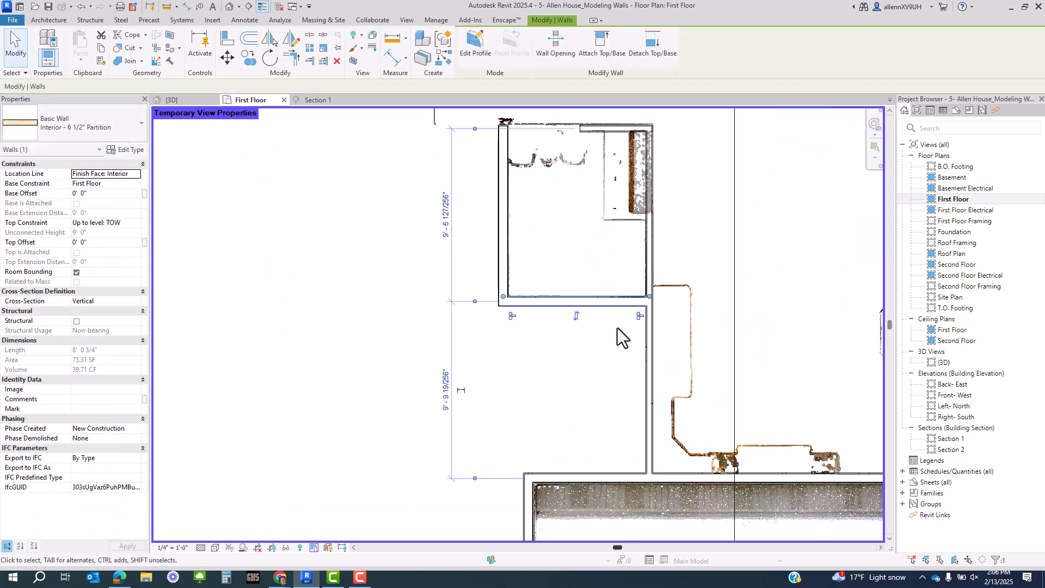
left_click(606, 317)
middle_click_drag(598, 240, 587, 399)
scroll(472, 307, "up", 3)
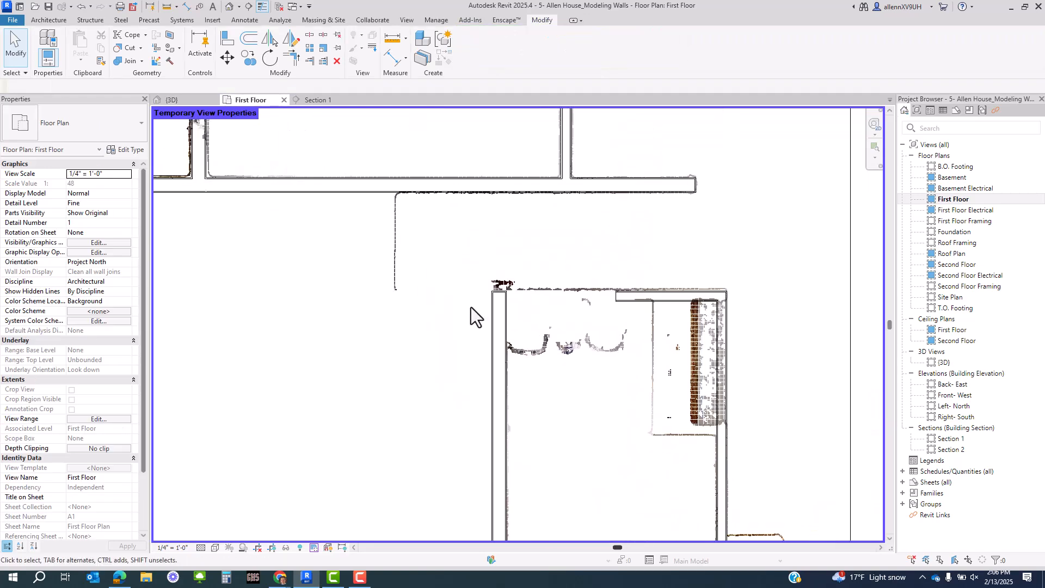
left_click(504, 313)
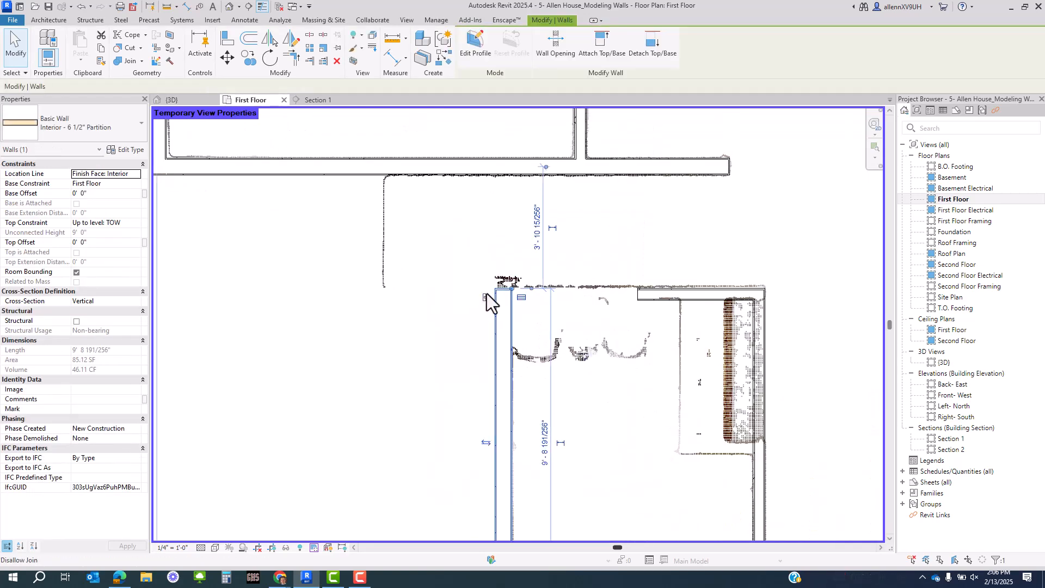
scroll(488, 308, "down", 2)
scroll(486, 302, "down", 1)
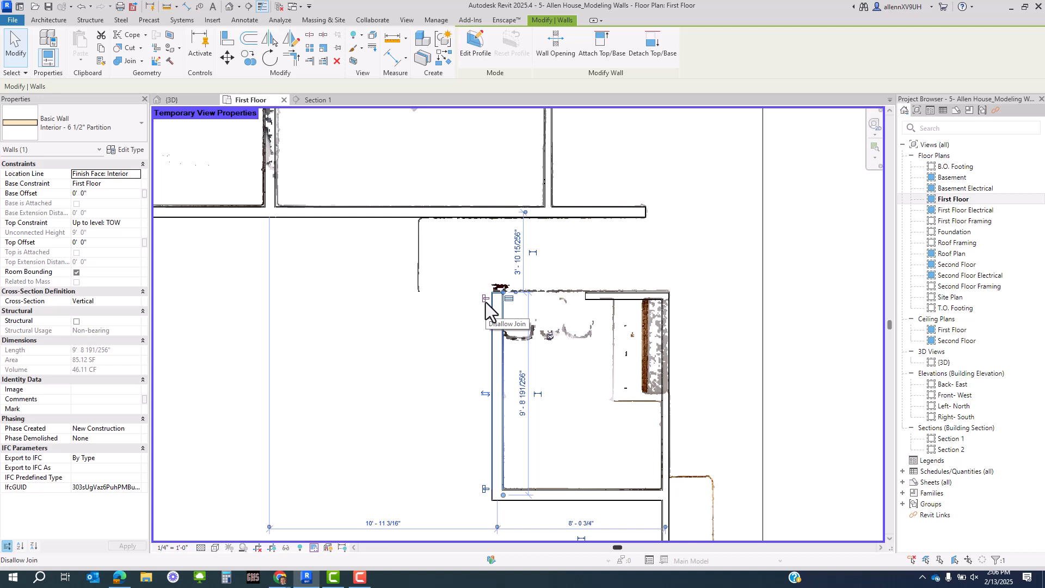
scroll(499, 307, "up", 1)
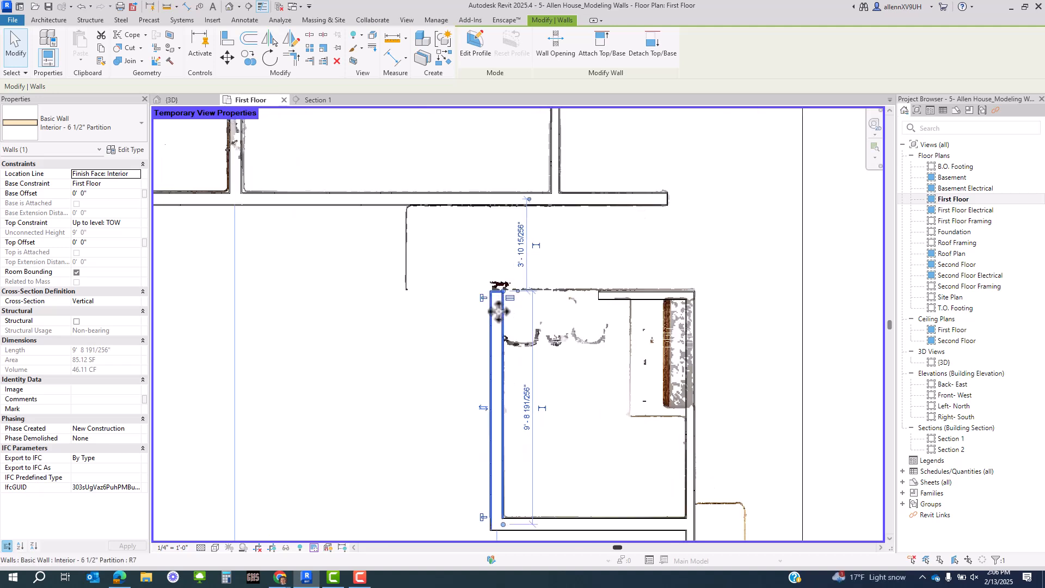
- Draw a partition from the closet's top-left corner 4'-0" left, then up to the upper wall
key("c")
key("s")
left_click(501, 292)
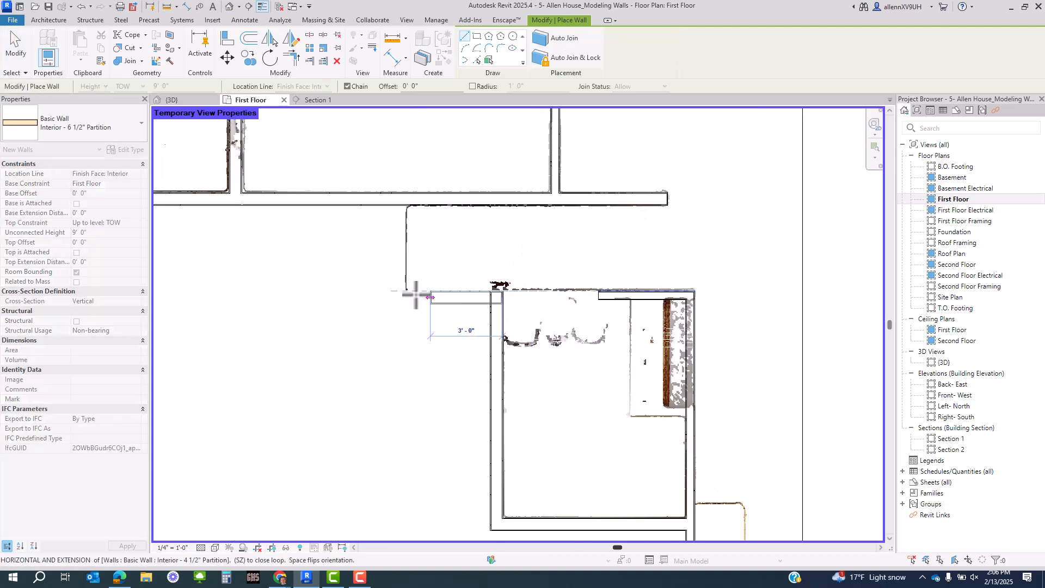
left_click(406, 297)
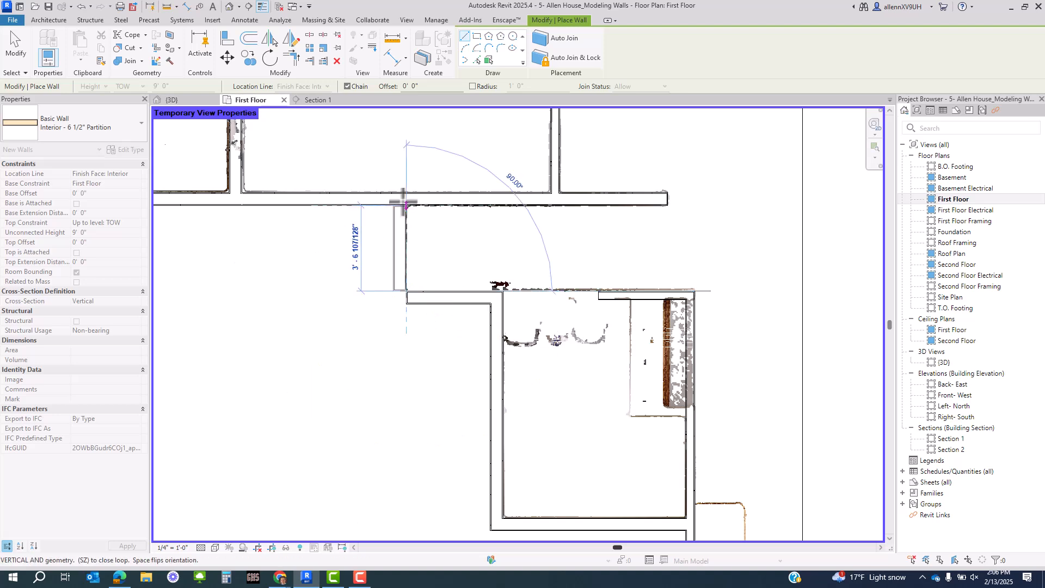
left_click(404, 202)
key("Escape")
key("Escape")
scroll(469, 371, "down", 3)
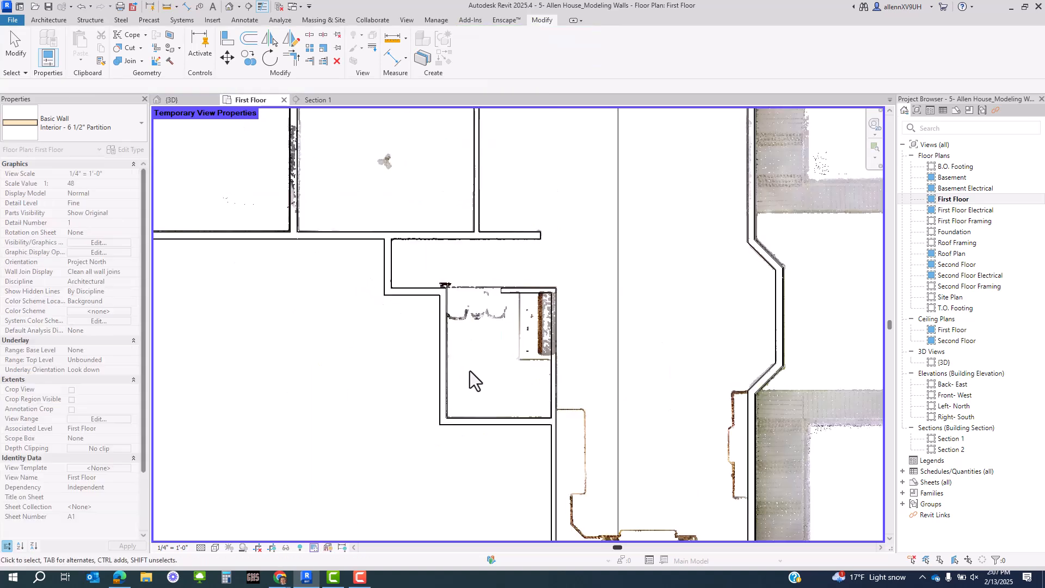
middle_click_drag(469, 370, 500, 349)
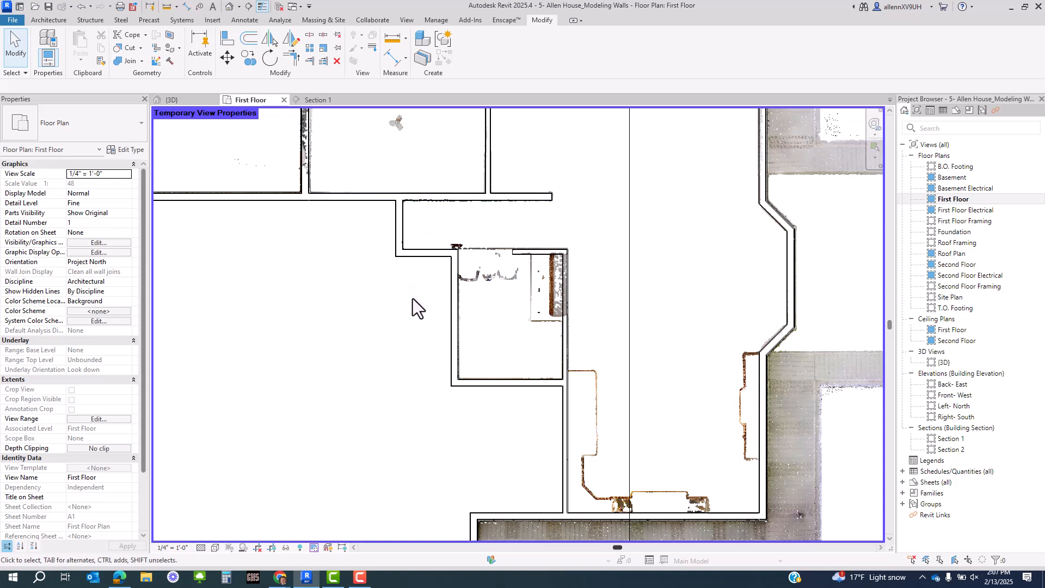
left_click(394, 232)
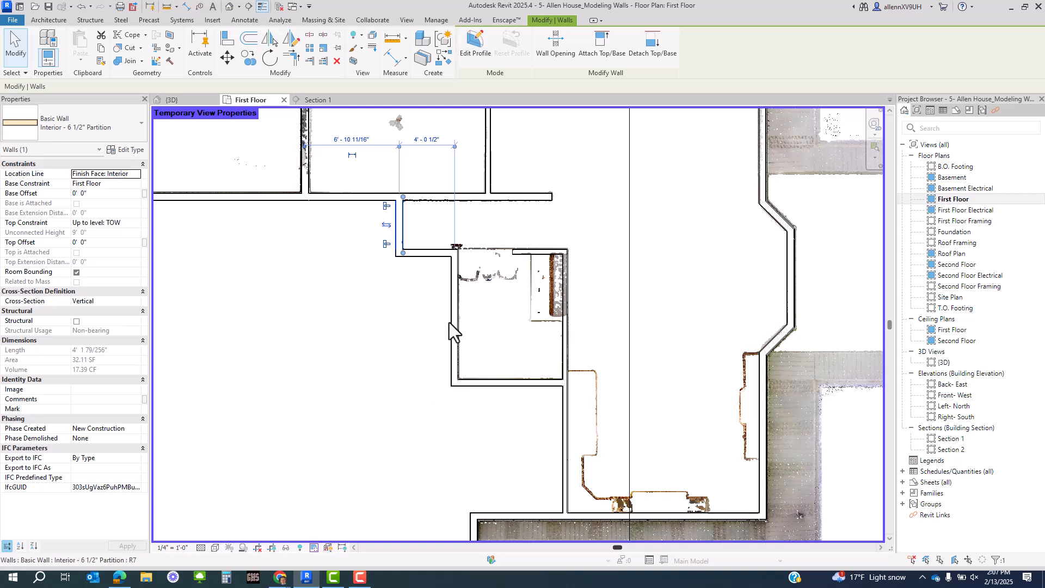
- Stretch the horizontal interior partition wall's end rightward to the corner
scroll(299, 241, "down", 3)
left_click(296, 275)
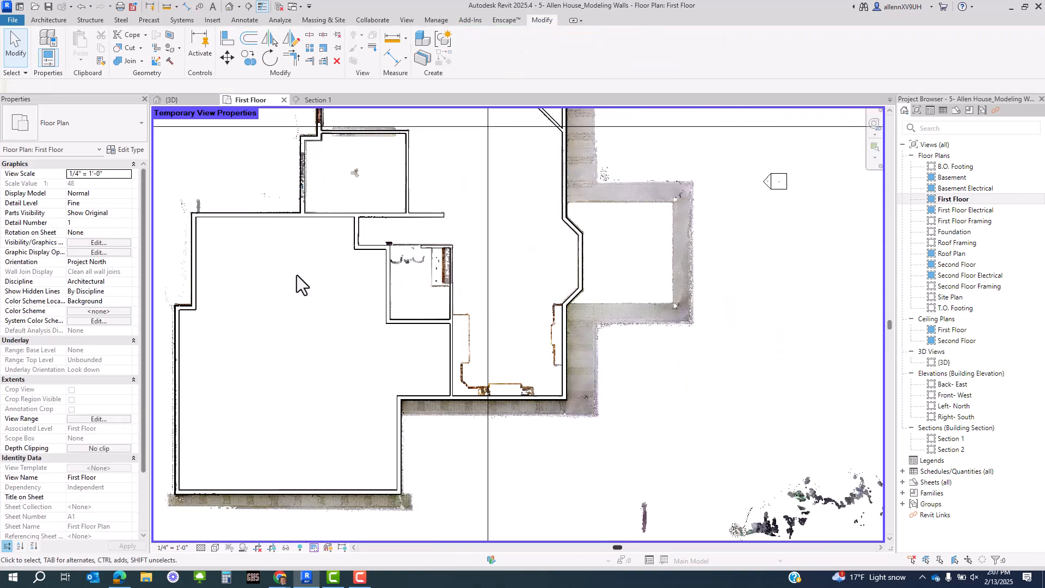
middle_click_drag(371, 320, 370, 318)
scroll(472, 214, "up", 5)
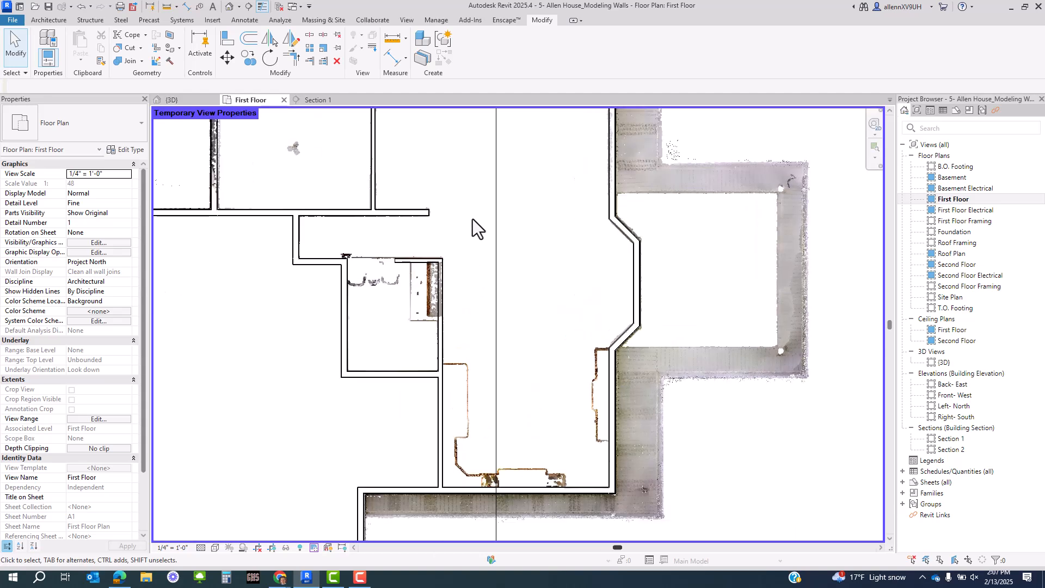
middle_click_drag(463, 239, 497, 265)
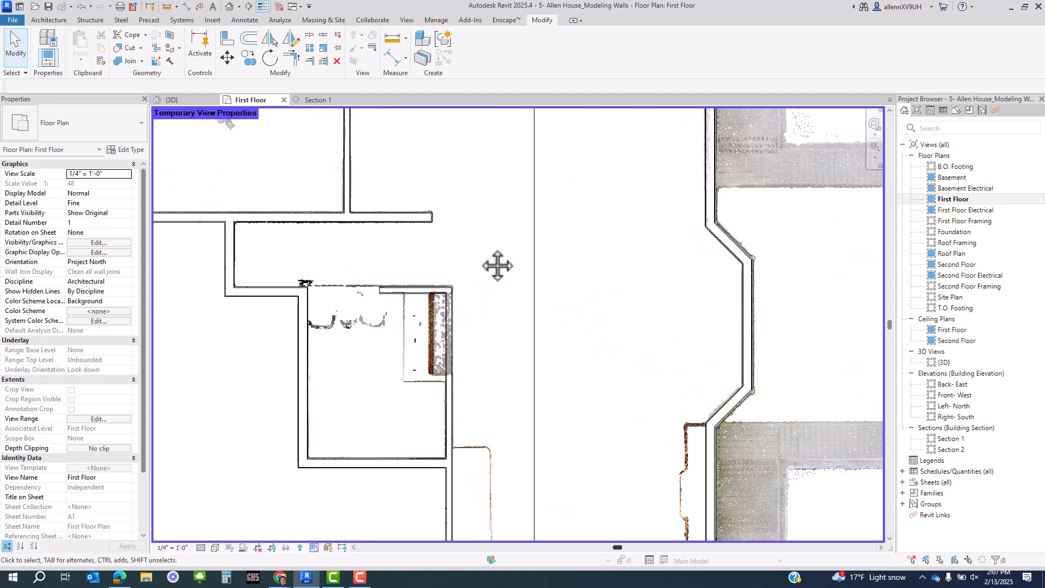
middle_click_drag(555, 365, 553, 429)
scroll(487, 291, "down", 2)
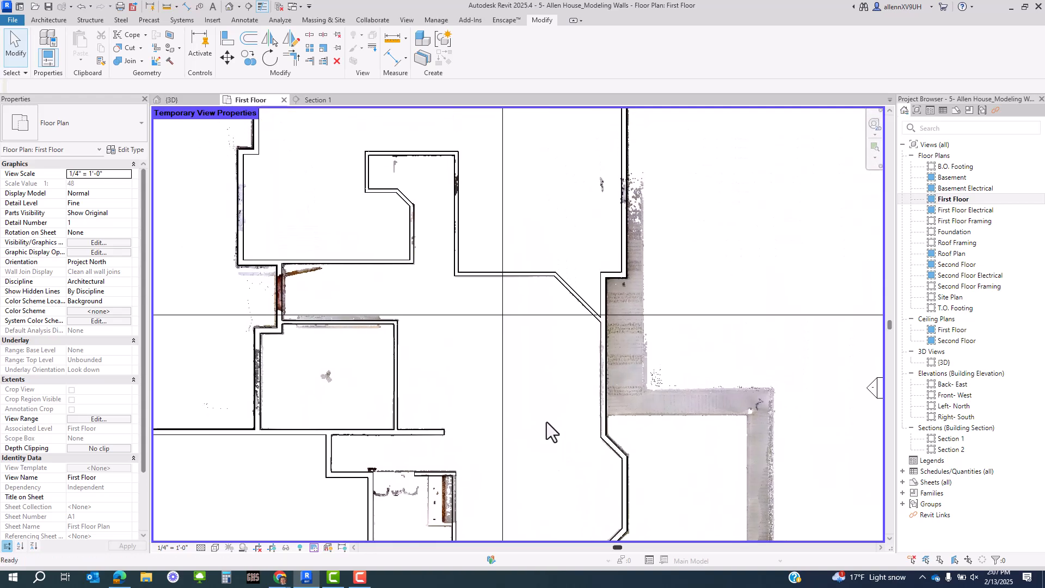
scroll(530, 269, "up", 4)
left_click(540, 251)
scroll(610, 245, "up", 9)
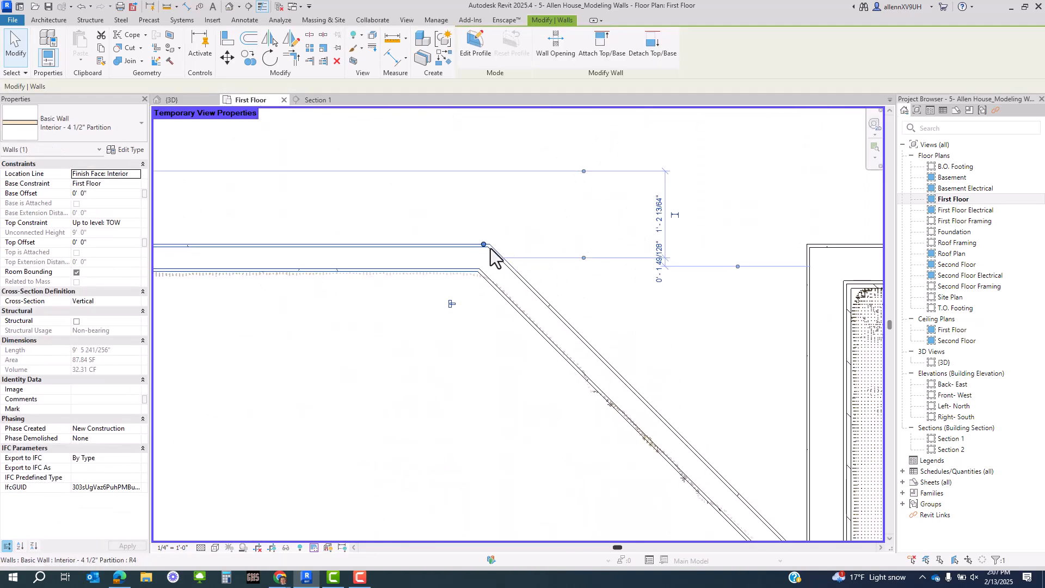
scroll(438, 284, "down", 1)
middle_click_drag(438, 284, 330, 314)
left_click_drag(366, 279, 648, 286)
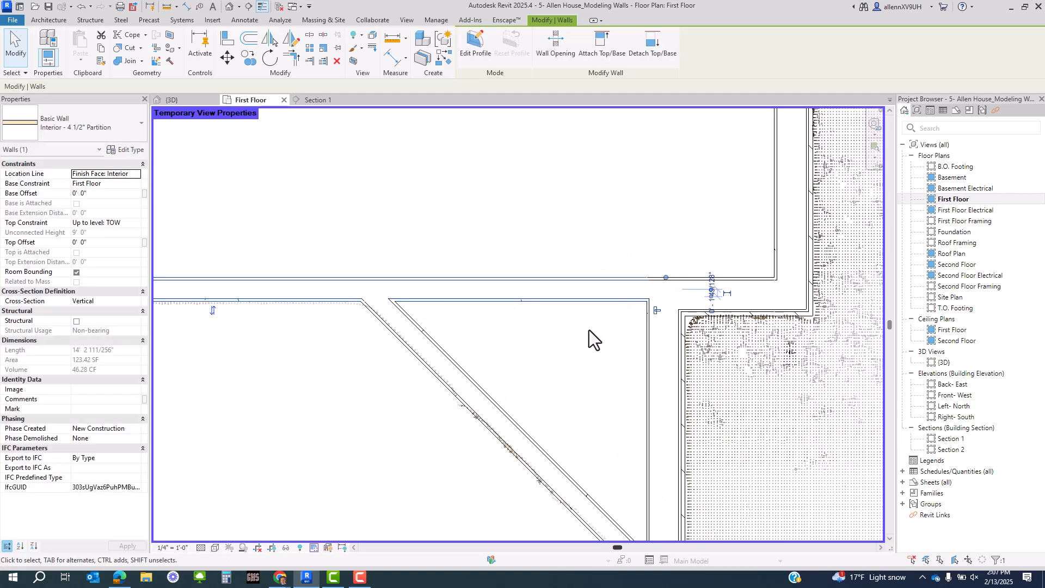
left_click(589, 330)
- Extend the next partition wall's end so it meets the outer wall
scroll(622, 277, "down", 2)
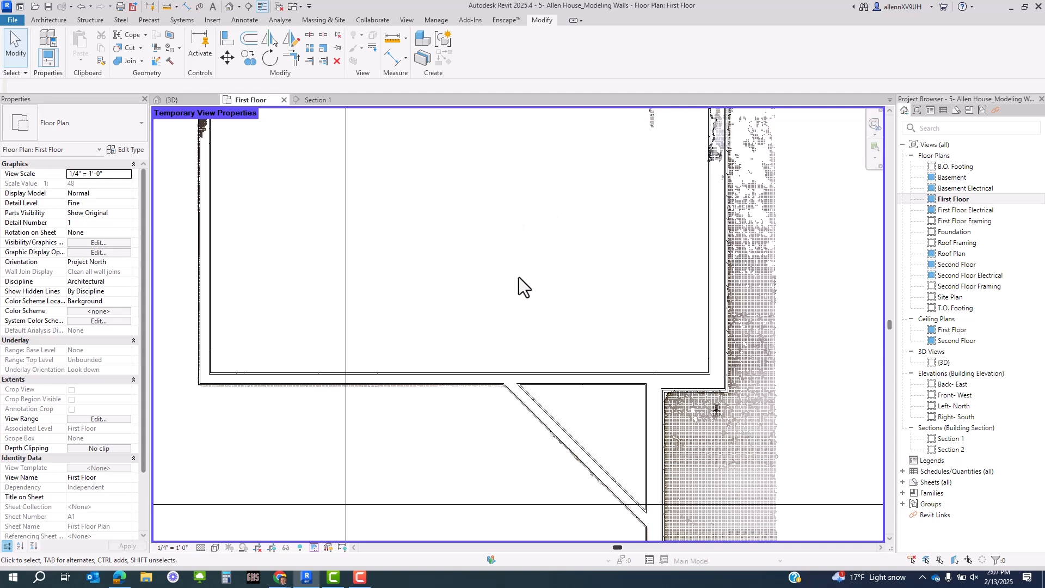
scroll(628, 309, "down", 2)
middle_click_drag(641, 308, 644, 328)
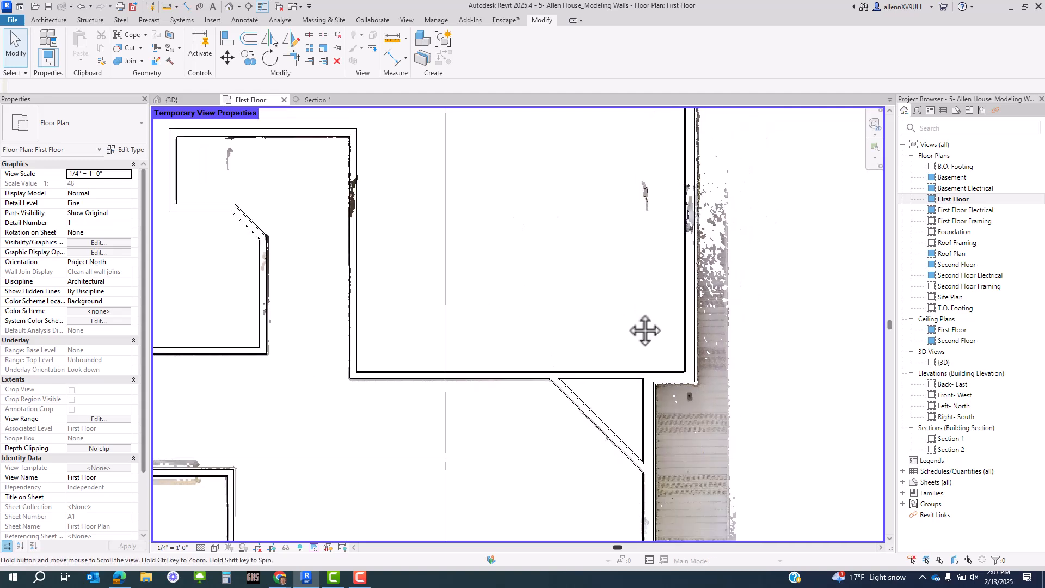
middle_click_drag(388, 395, 429, 365)
scroll(436, 364, "down", 1)
left_click(501, 343)
scroll(670, 287, "up", 3)
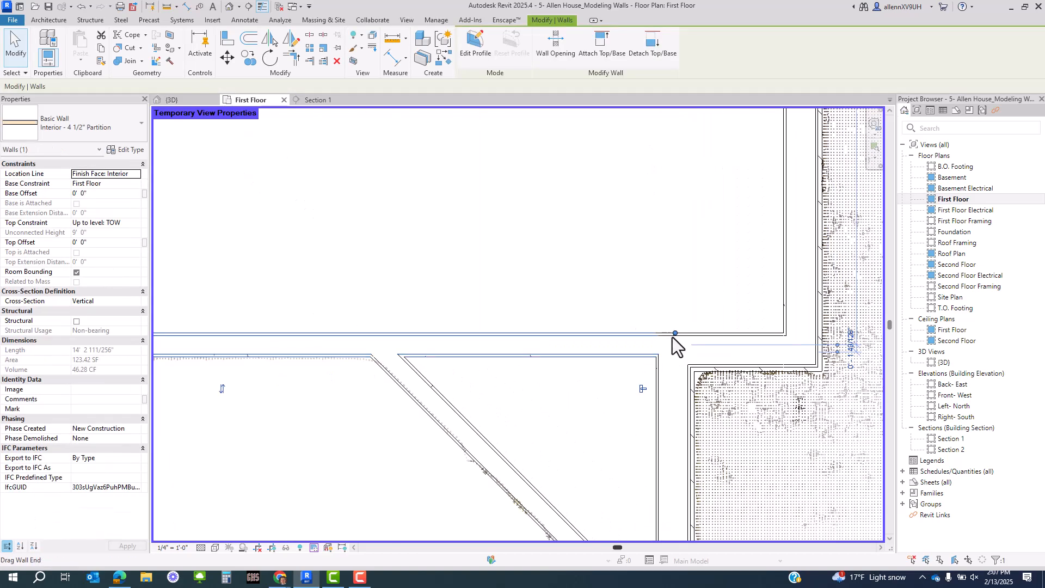
mouse_move(675, 333)
left_mouse_down()
mouse_move(595, 333)
mouse_move(657, 333)
left_mouse_up()
scroll(622, 371, "down", 3)
left_click(608, 374)
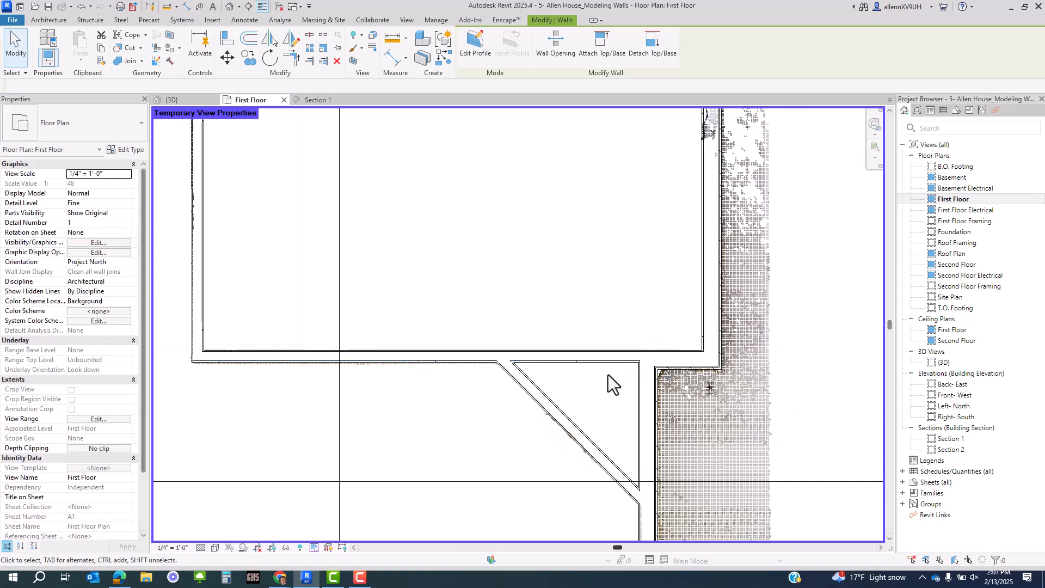
- Align the partition wall face to the exterior wall face with AL and lock it
scroll(582, 370, "up", 2)
key("a")
key("l")
scroll(724, 343, "up", 2)
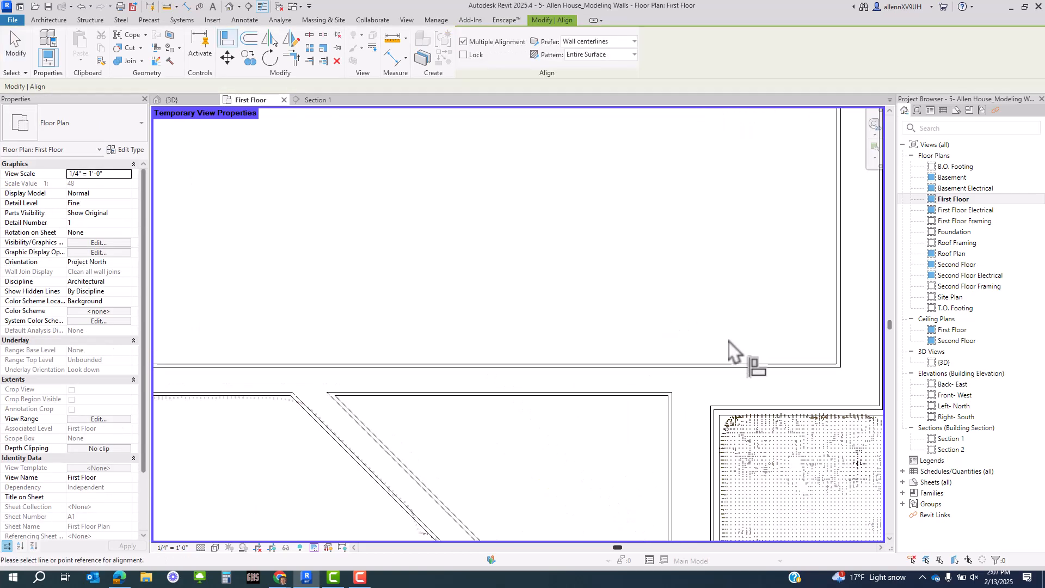
left_click(736, 366)
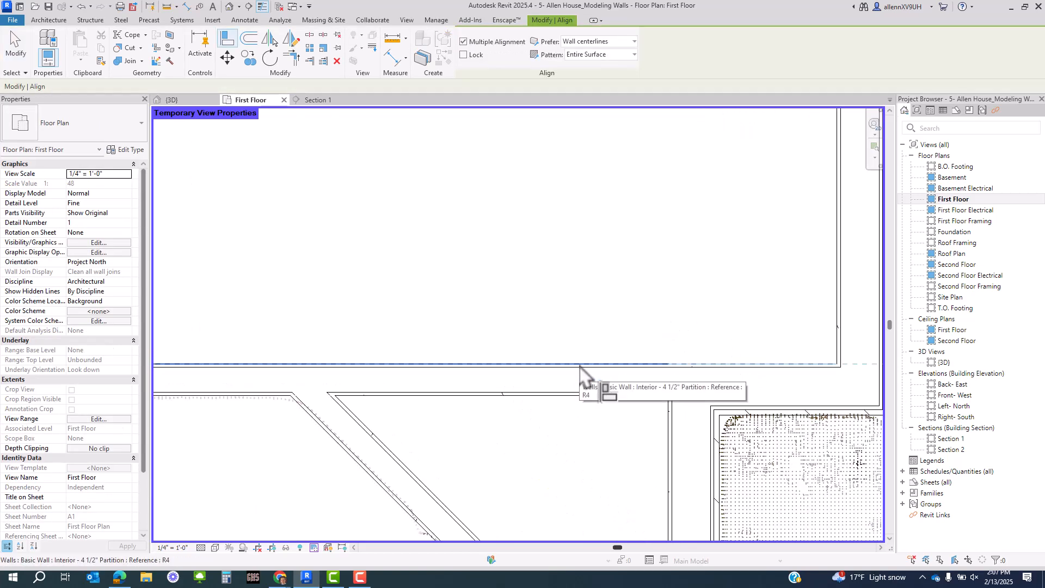
left_click(578, 365)
left_click(511, 351)
scroll(631, 361, "down", 5)
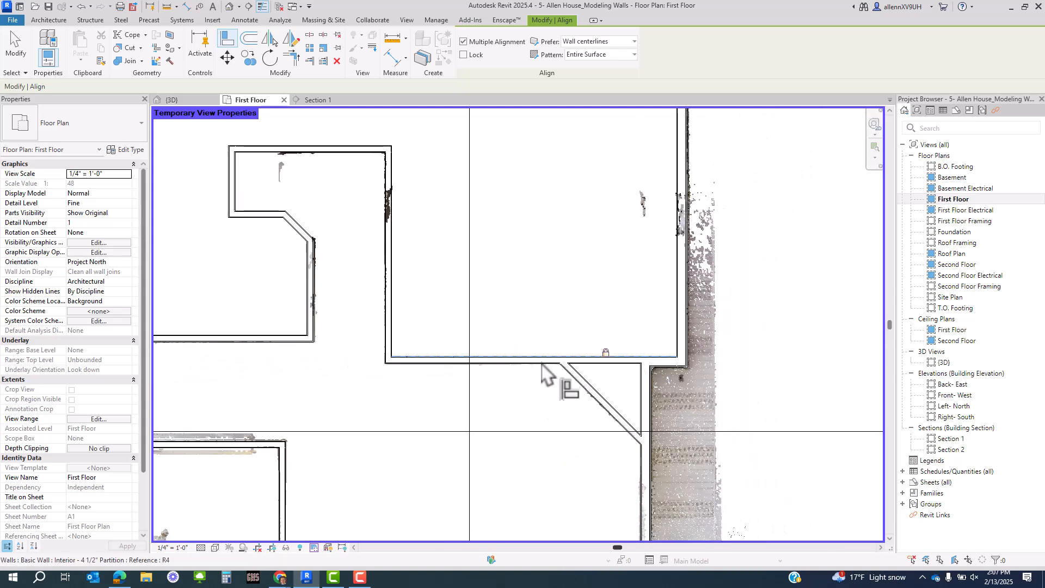
middle_click_drag(462, 364, 711, 366)
key("Escape")
key("Escape")
- Pan the plan upward to bring the closet area into view
middle_click_drag(578, 358, 585, 203)
middle_click_drag(633, 400, 614, 343)
middle_click_drag(610, 421, 609, 185)
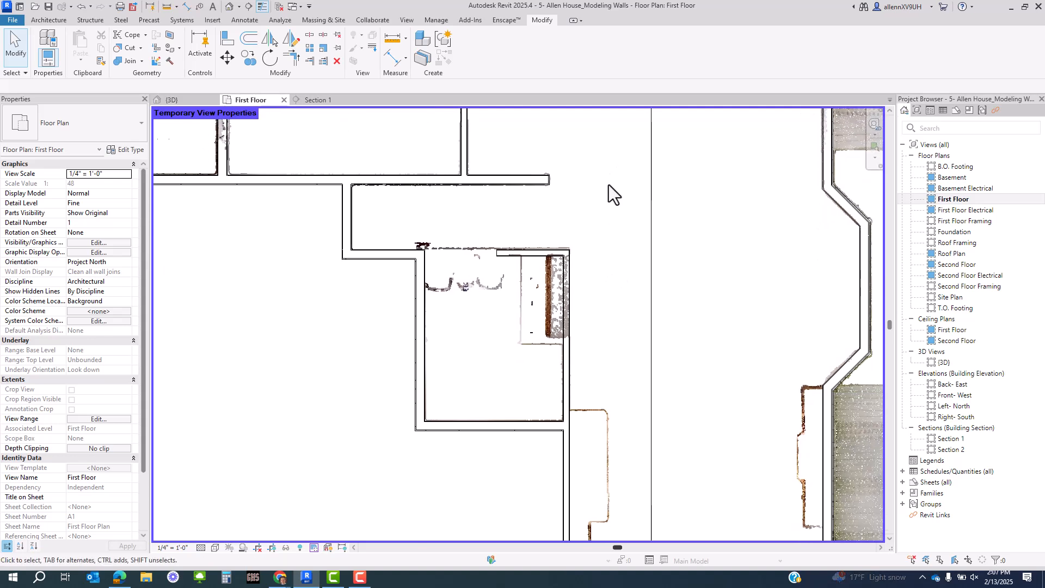
scroll(521, 250, "up", 2)
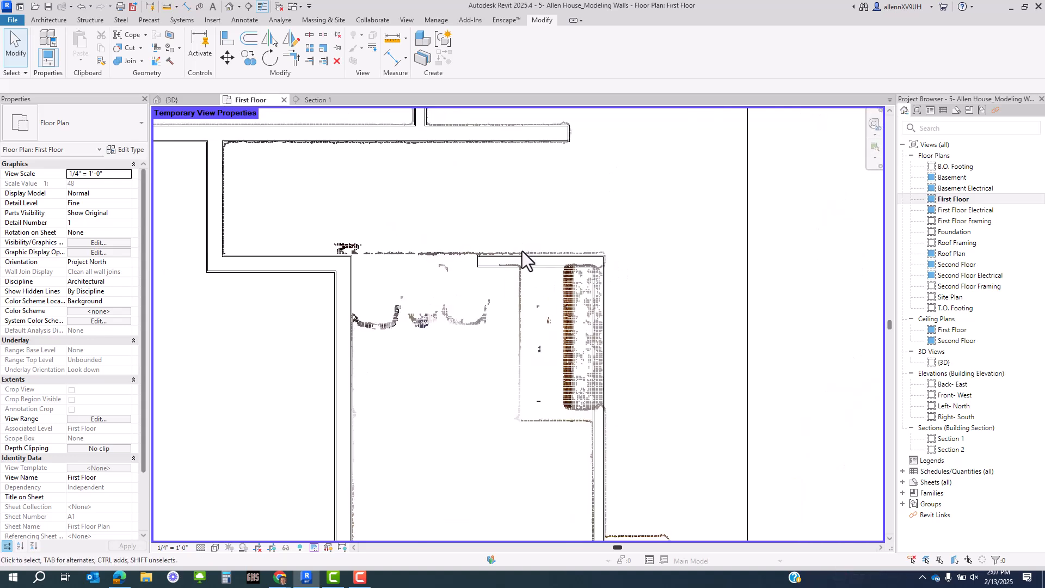
middle_click_drag(652, 361, 648, 348)
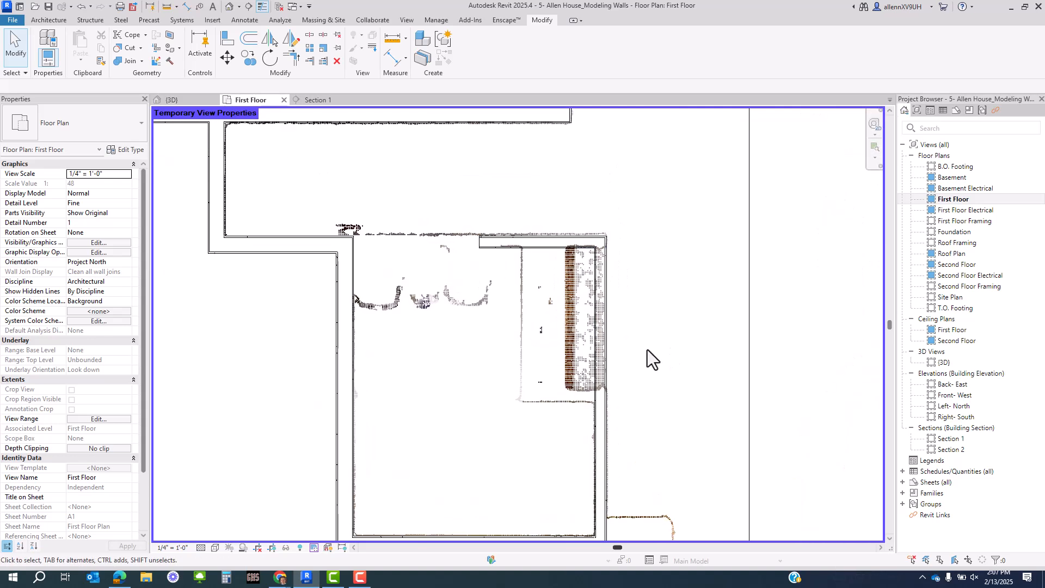
middle_click_drag(535, 330, 626, 397)
- Extend the closet's top partition wall left to the corner
left_click(525, 316)
scroll(480, 320, "up", 2)
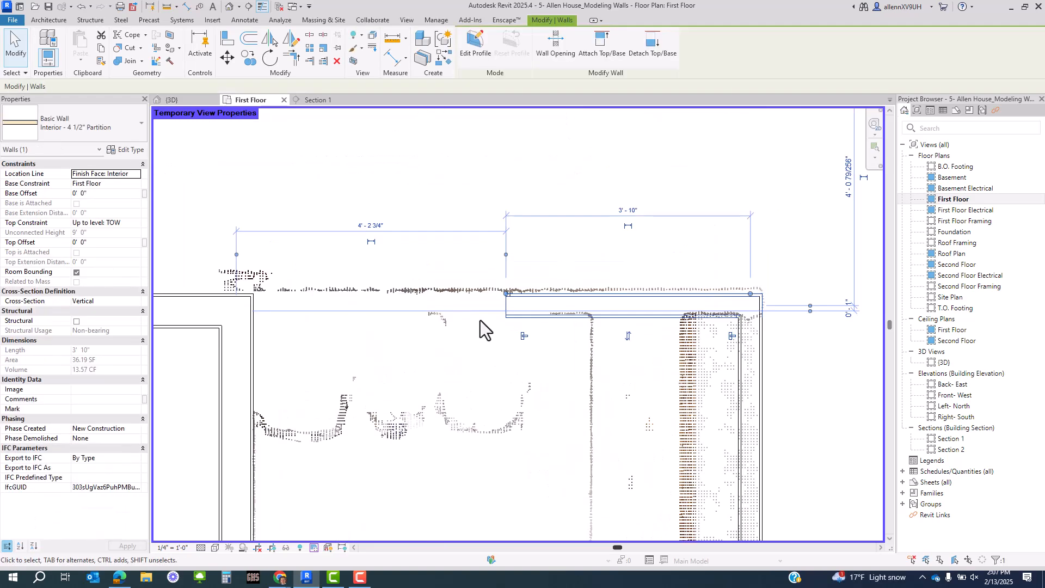
left_click_drag(507, 298, 252, 293)
scroll(481, 406, "down", 2)
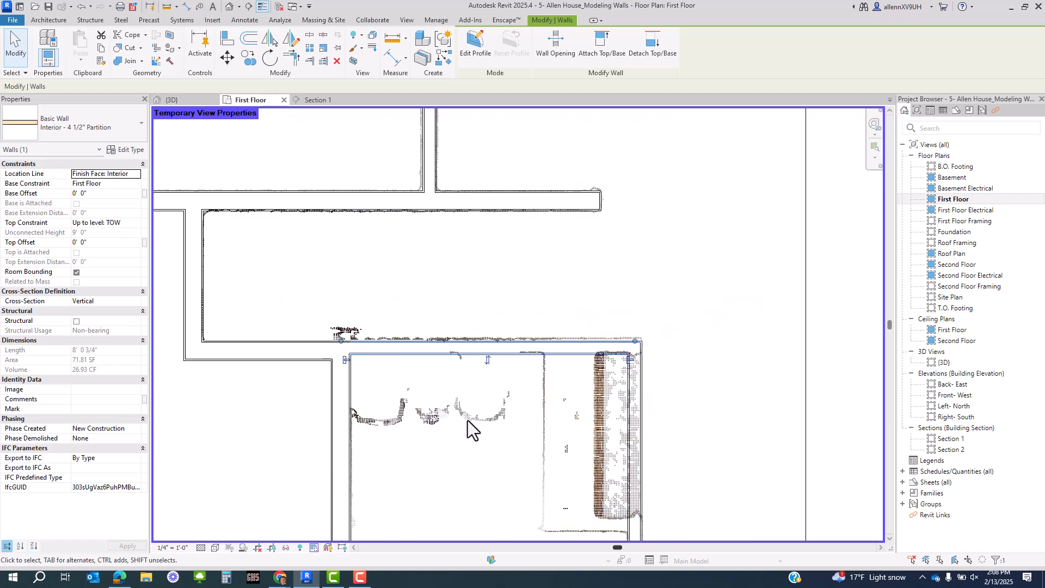
left_click(466, 423)
scroll(461, 430, "down", 2)
middle_click_drag(484, 464, 464, 374)
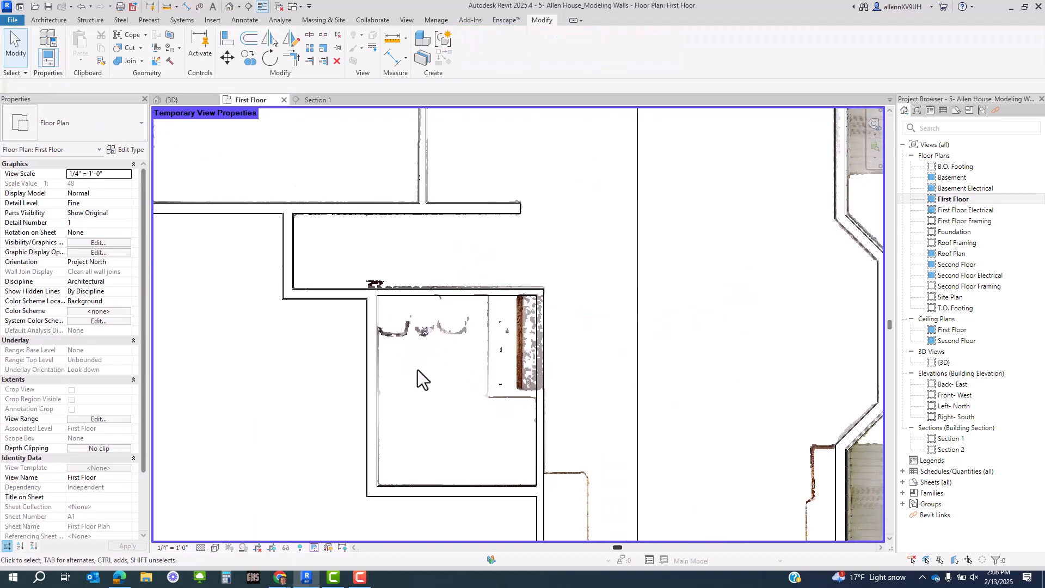
scroll(462, 306, "up", 2)
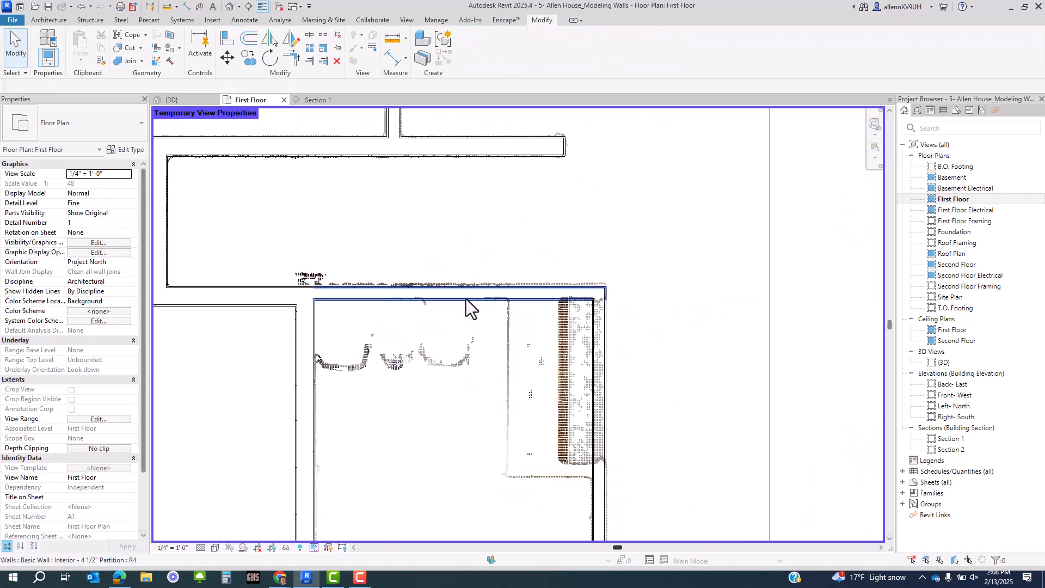
- Use Create Similar to draw a vertical and a short horizontal partition wall enclosing the closet
left_click(466, 299)
scroll(481, 313, "up", 2)
key("c")
key("s")
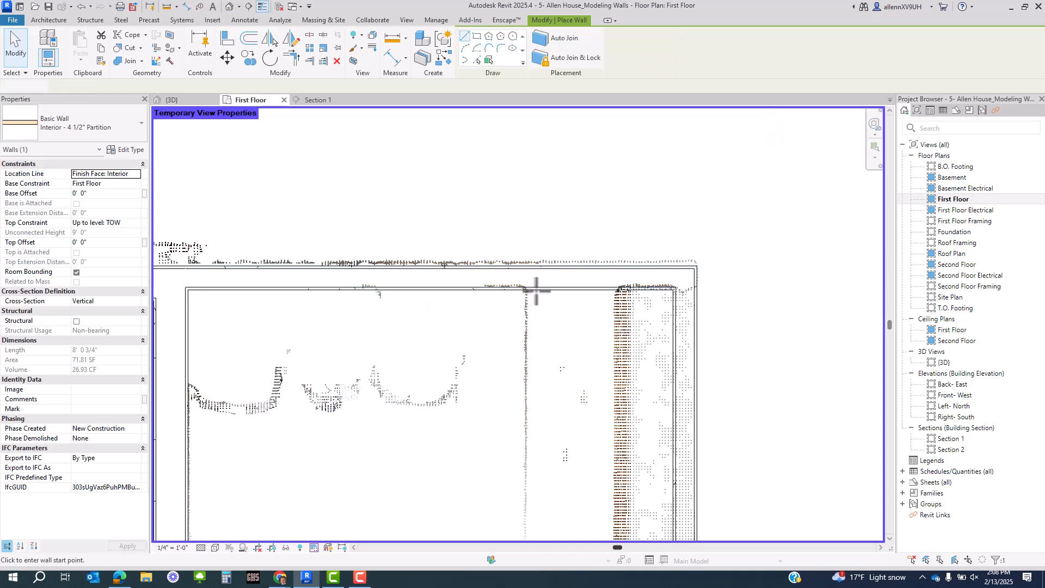
left_click(525, 336)
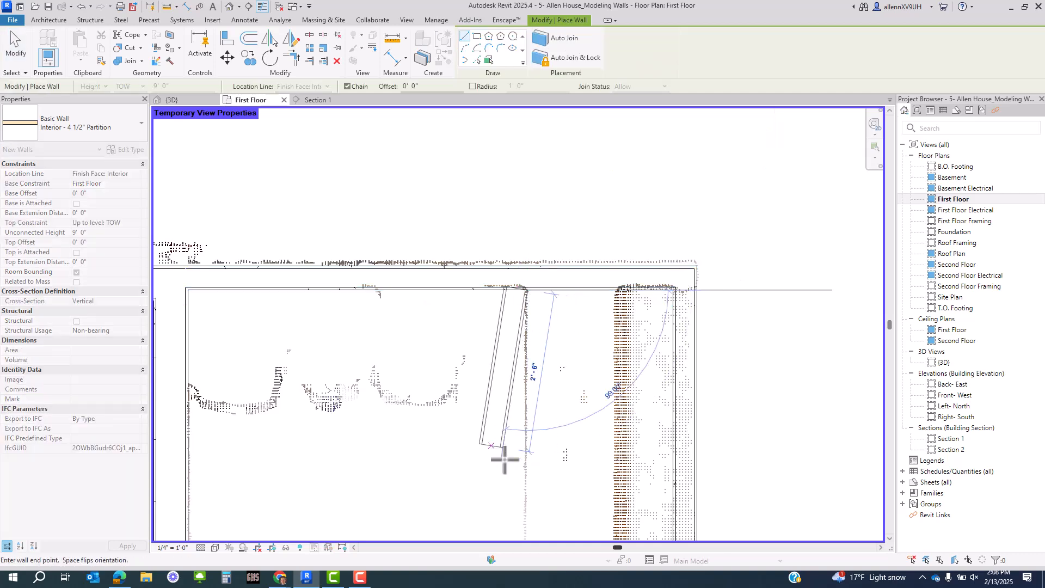
middle_click_drag(501, 455, 475, 256)
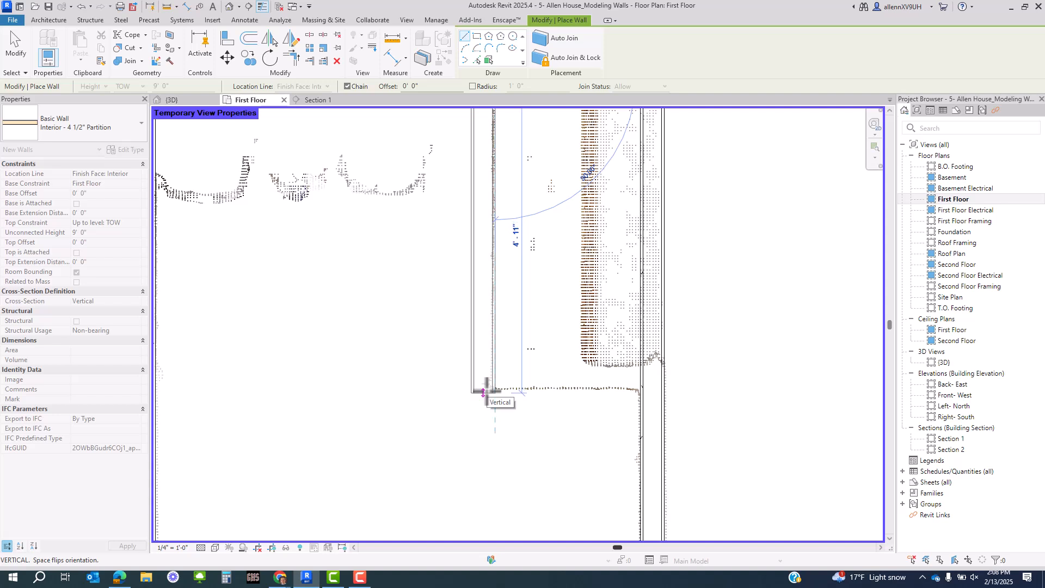
left_click(485, 393)
left_click(643, 392)
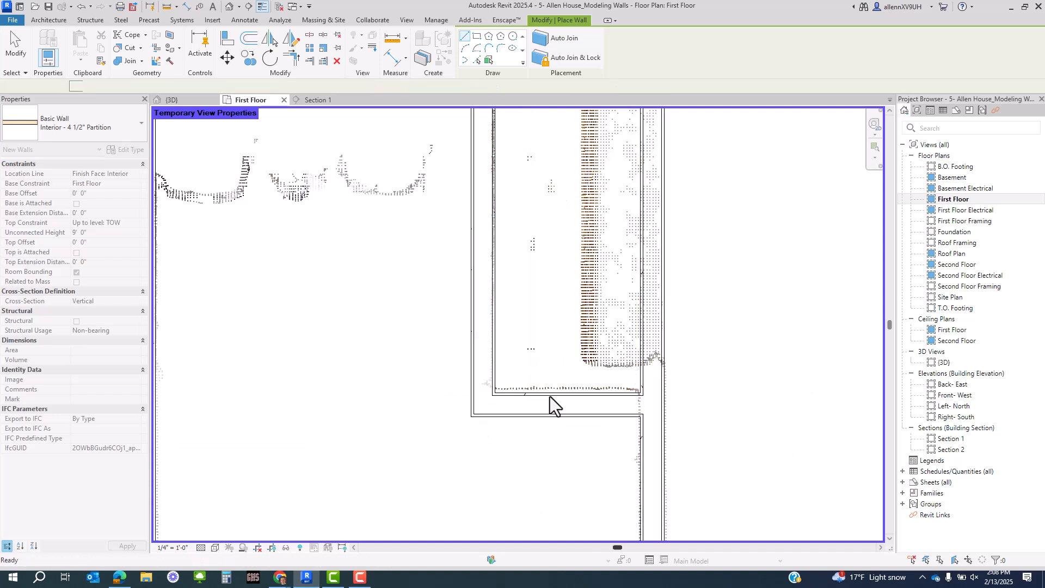
key("Escape")
key("Escape")
scroll(587, 399, "down", 4)
- Walk the Matterport tour through foyer, living room and dining area to the kitchen stairway, then return to Revit
mouse_move(280, 577)
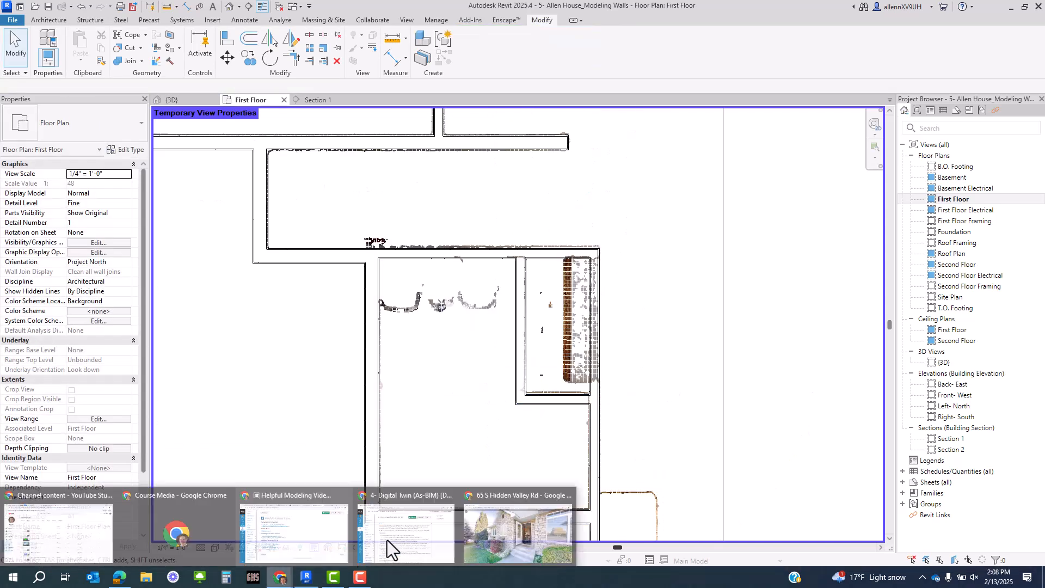
left_click(523, 530)
left_click(632, 277)
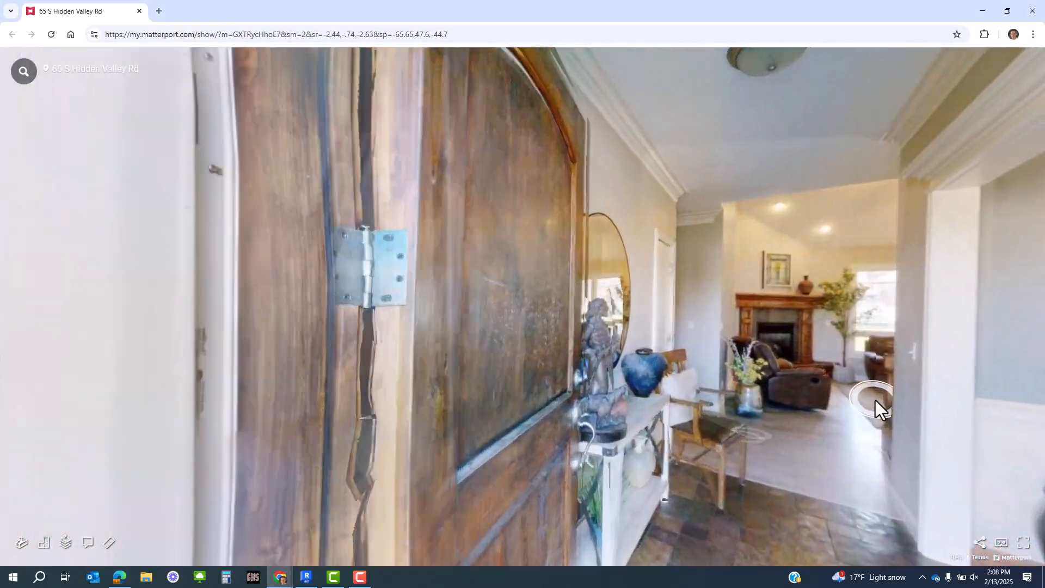
left_click(875, 400)
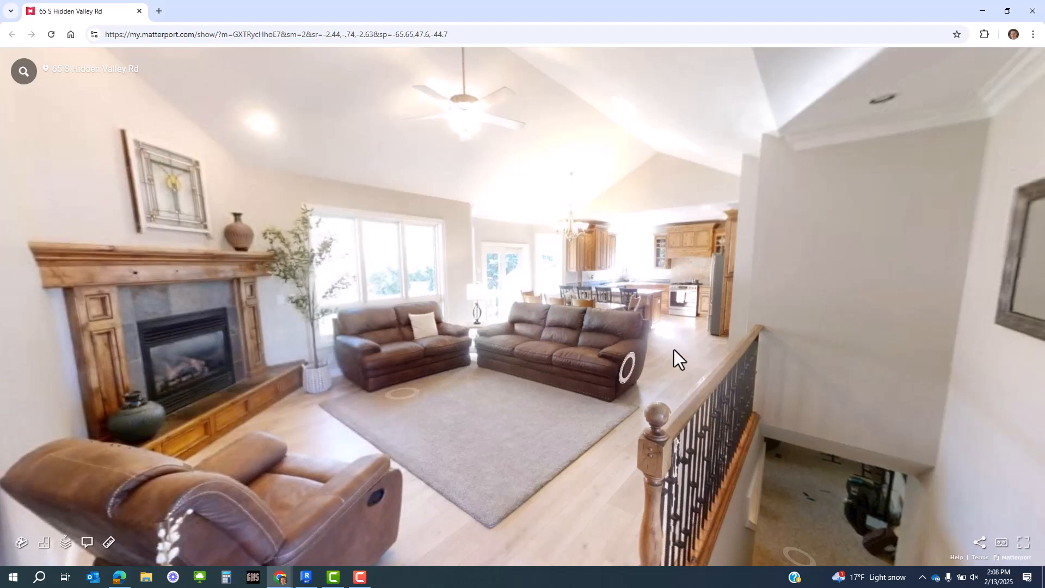
left_click(675, 354)
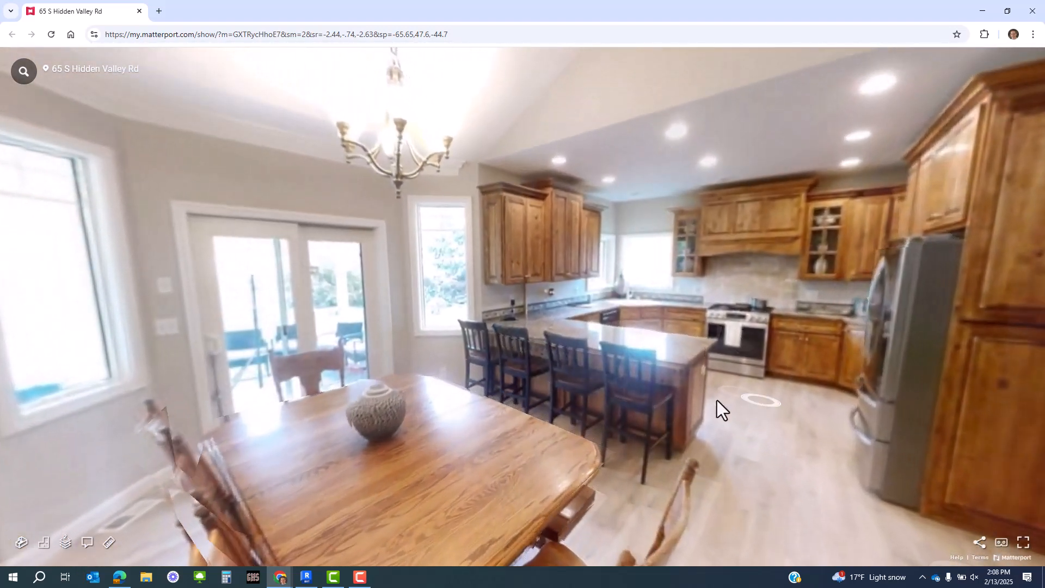
left_click(716, 406)
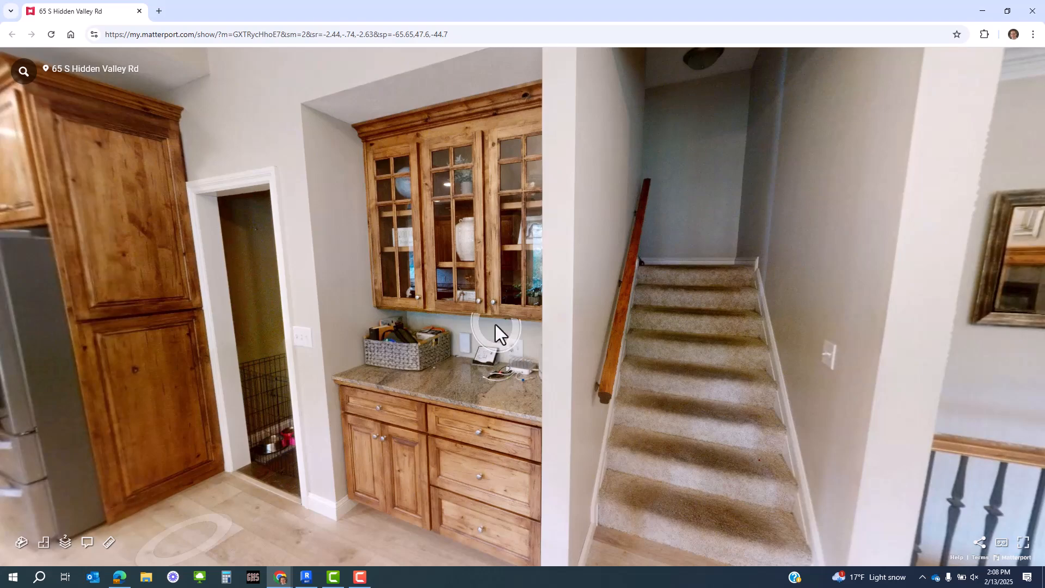
key("alt+Tab")
scroll(523, 308, "up", 3)
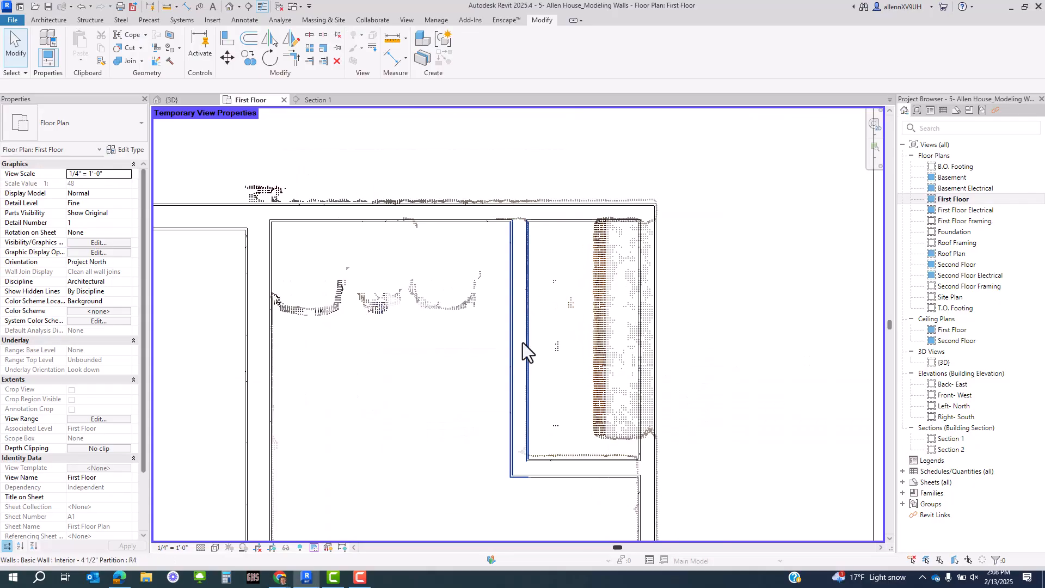
- Apply the Scan Low temporary view template to the First Floor plan
left_click(313, 547)
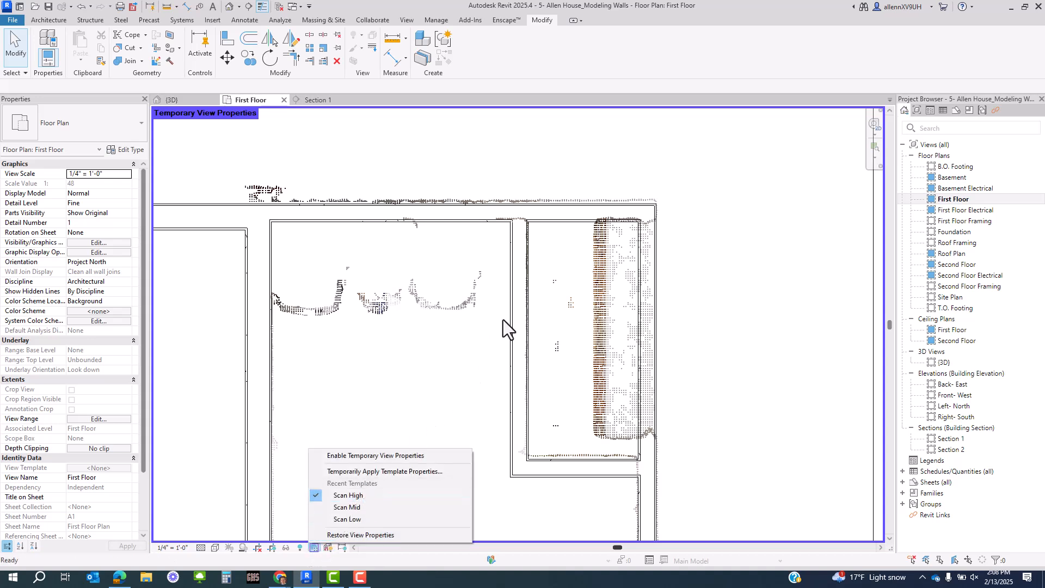
left_click(344, 511)
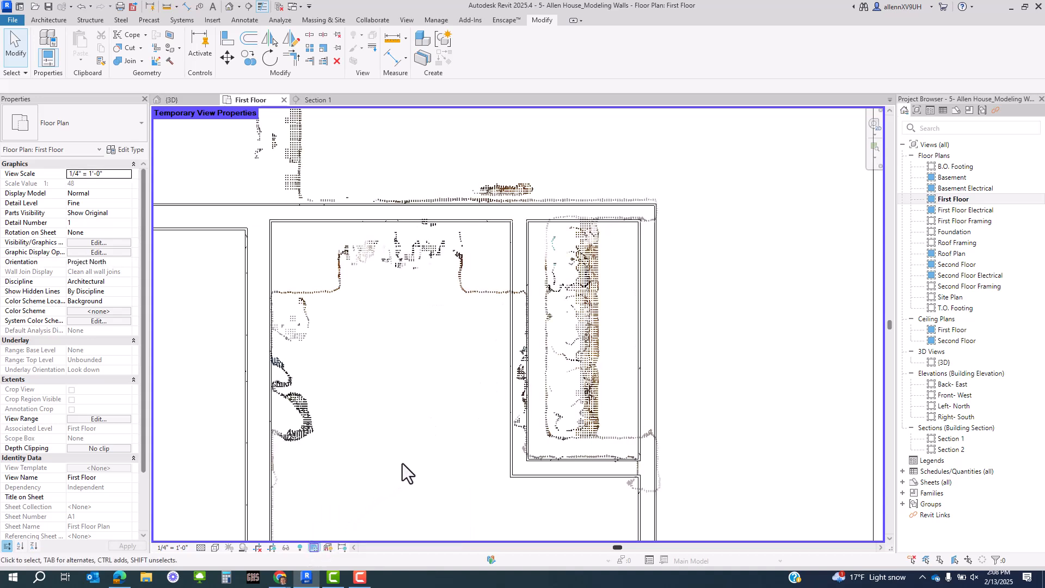
scroll(507, 394, "up", 3)
middle_click_drag(575, 415, 526, 459)
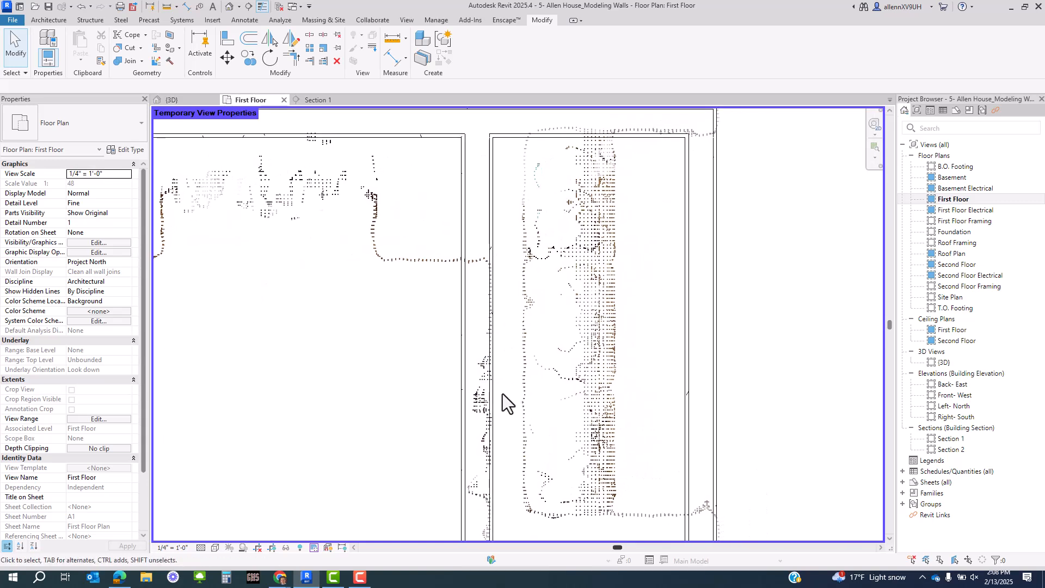
- Nudge the closet partition wall right onto the point-cloud line and check it in Matterport
left_click(498, 383)
scroll(515, 308, "down", 2)
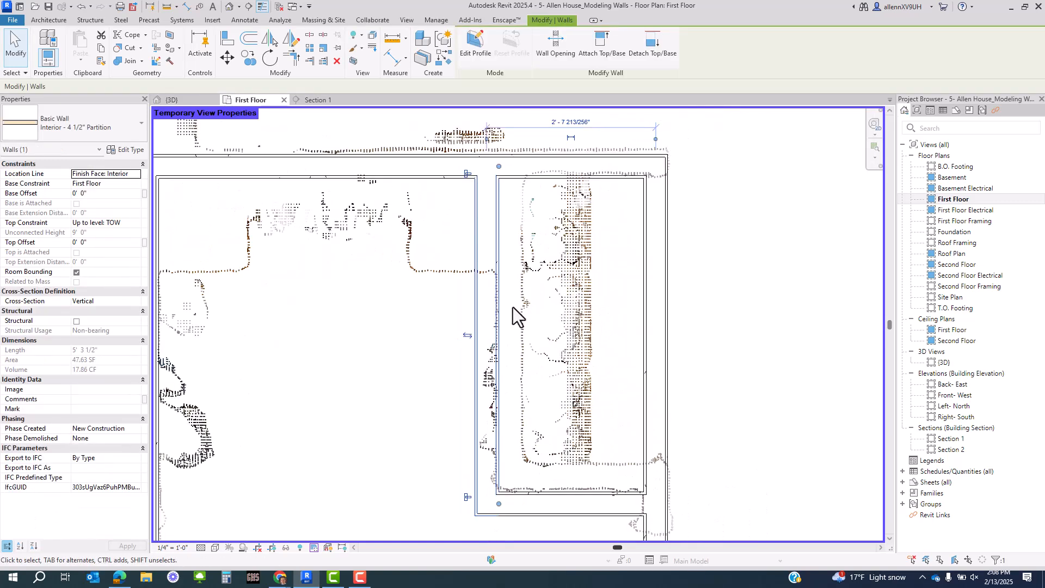
key("Right")
key("Right")
key("Right")
key("Right")
key("Right")
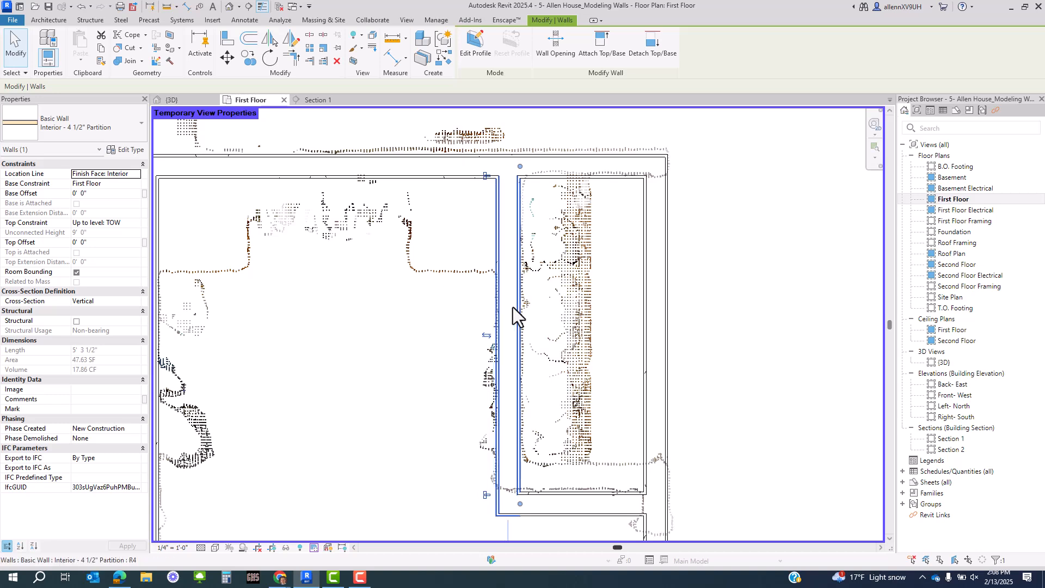
key("Escape")
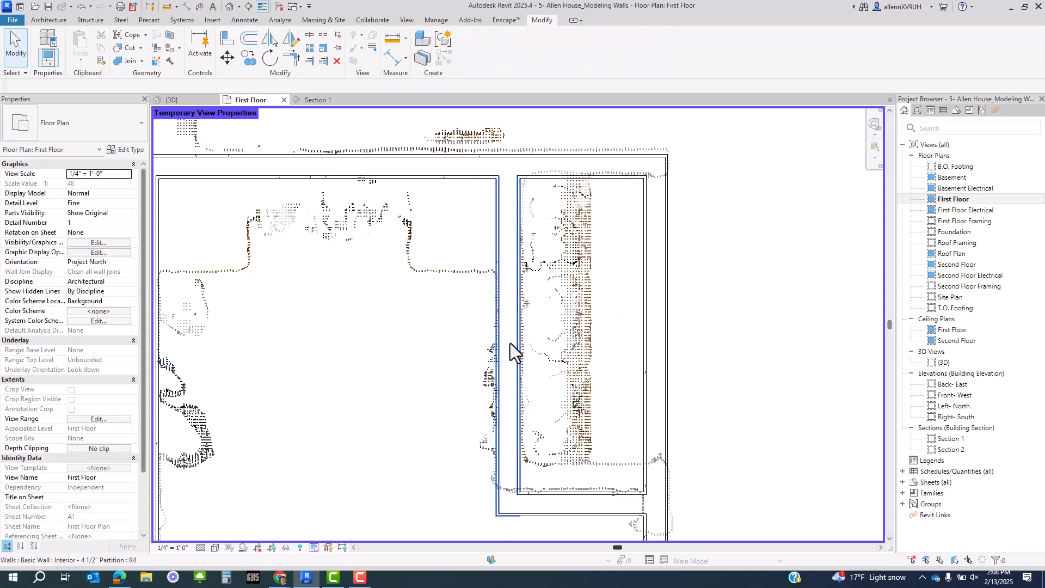
scroll(492, 326, "up", 1)
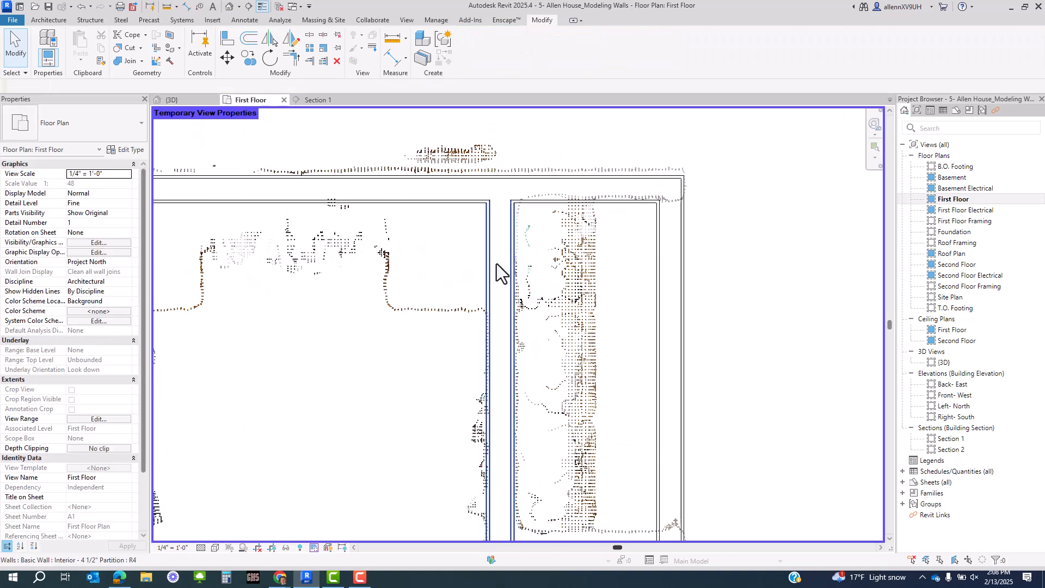
key("alt+Tab")
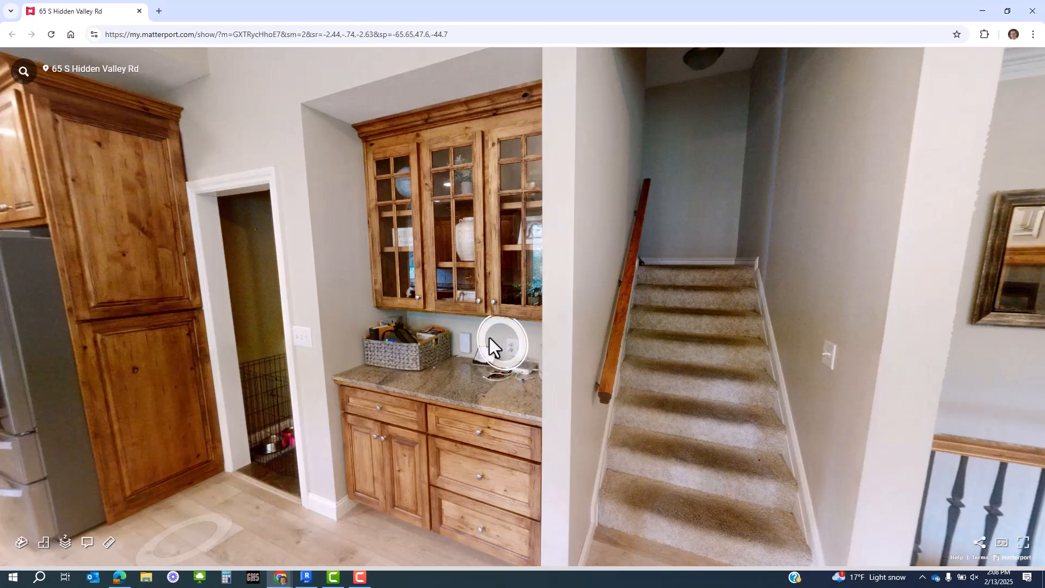
key("alt+Tab")
scroll(610, 381, "down", 2)
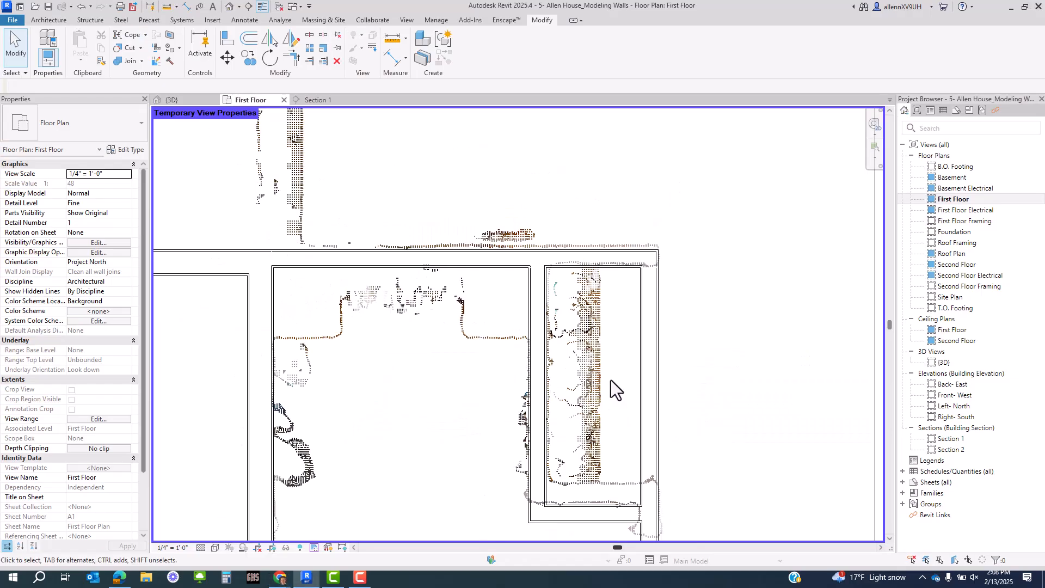
middle_click_drag(634, 398, 593, 322)
scroll(593, 323, "down", 2)
middle_click_drag(664, 367, 609, 404)
scroll(613, 381, "down", 2)
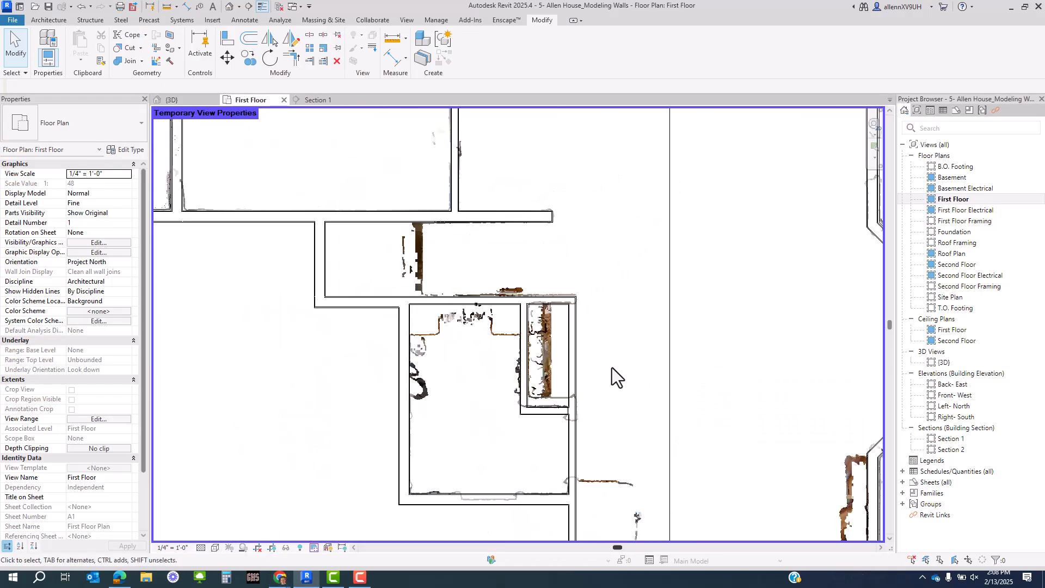
middle_click_drag(628, 370, 606, 442)
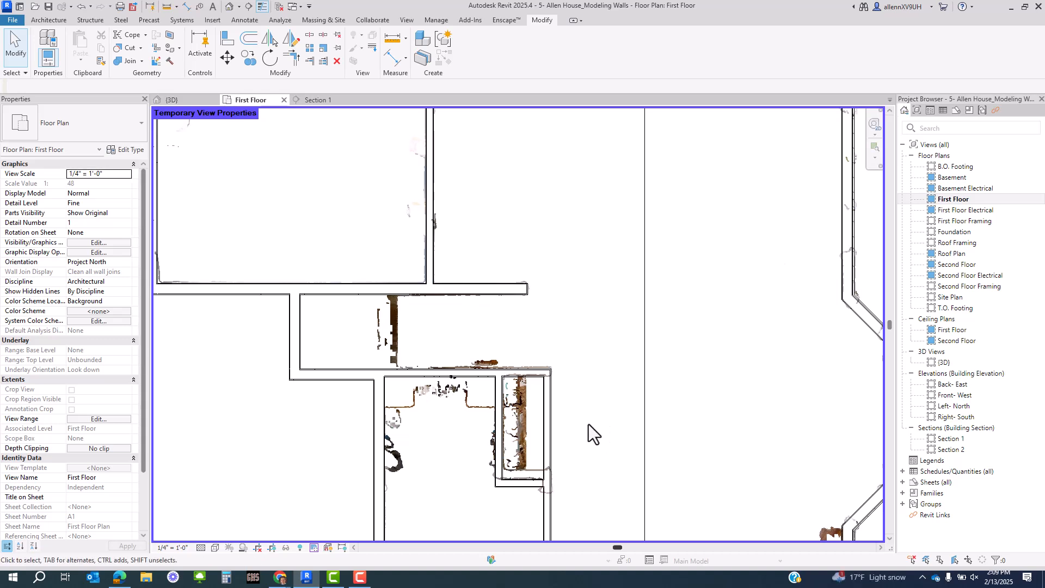
middle_click_drag(589, 424, 560, 322)
scroll(593, 370, "down", 2)
middle_click_drag(595, 373, 586, 302)
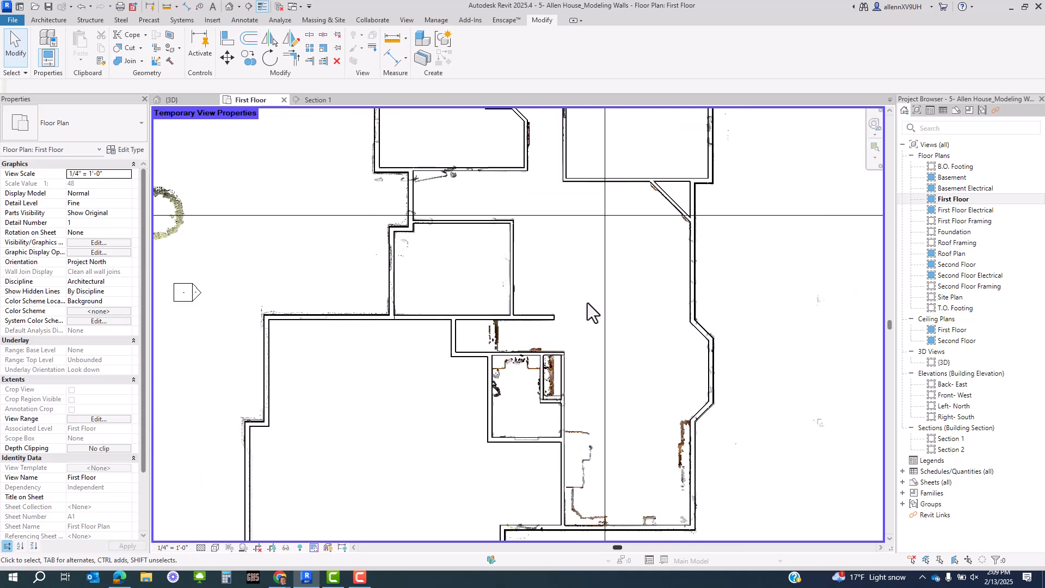
middle_click_drag(626, 393, 633, 334)
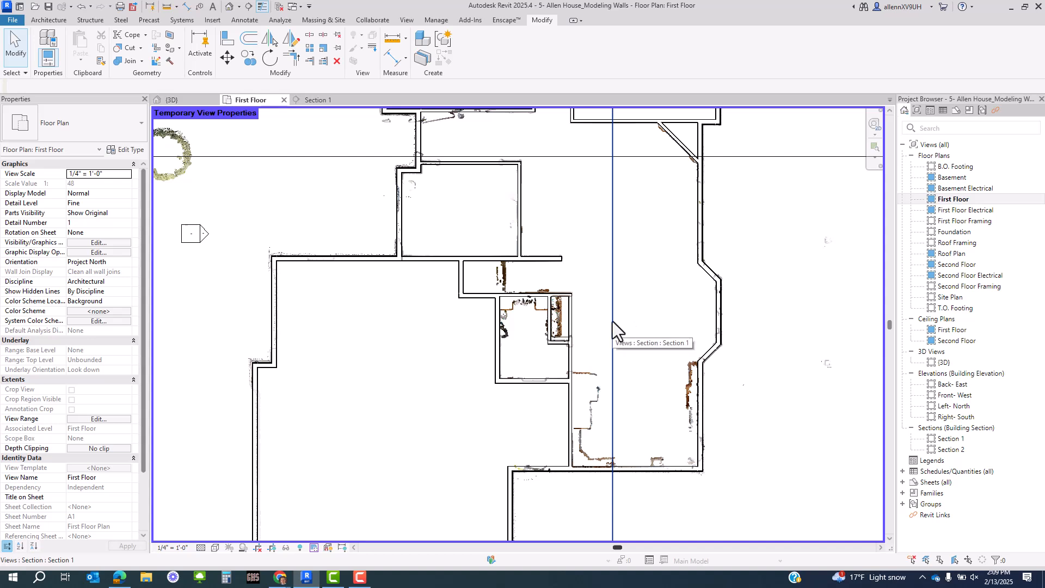
middle_click_drag(618, 261, 622, 332)
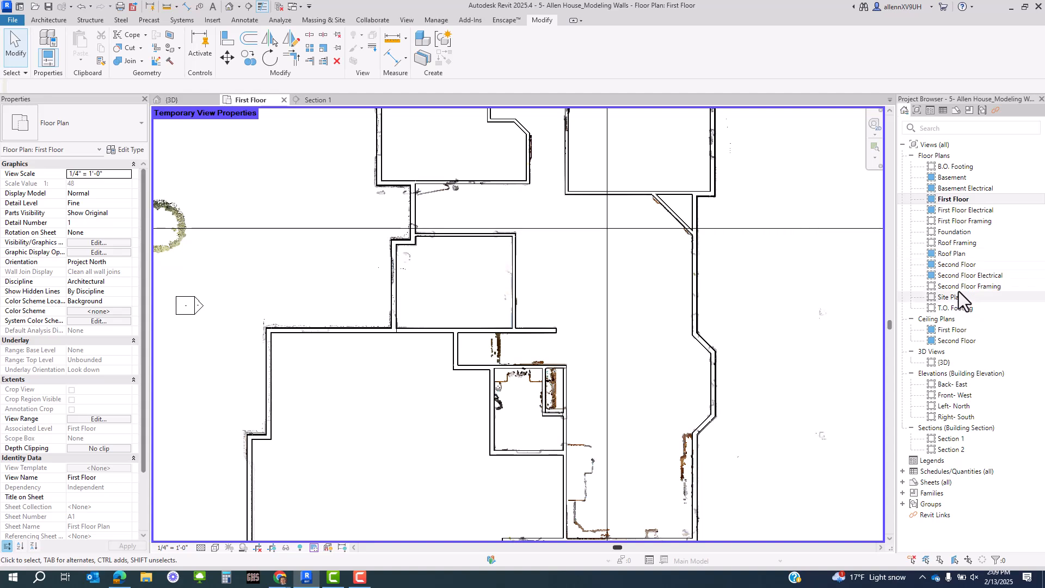
- Open the Basement floor plan and frame the lower basement room of the point cloud
double_click(948, 177)
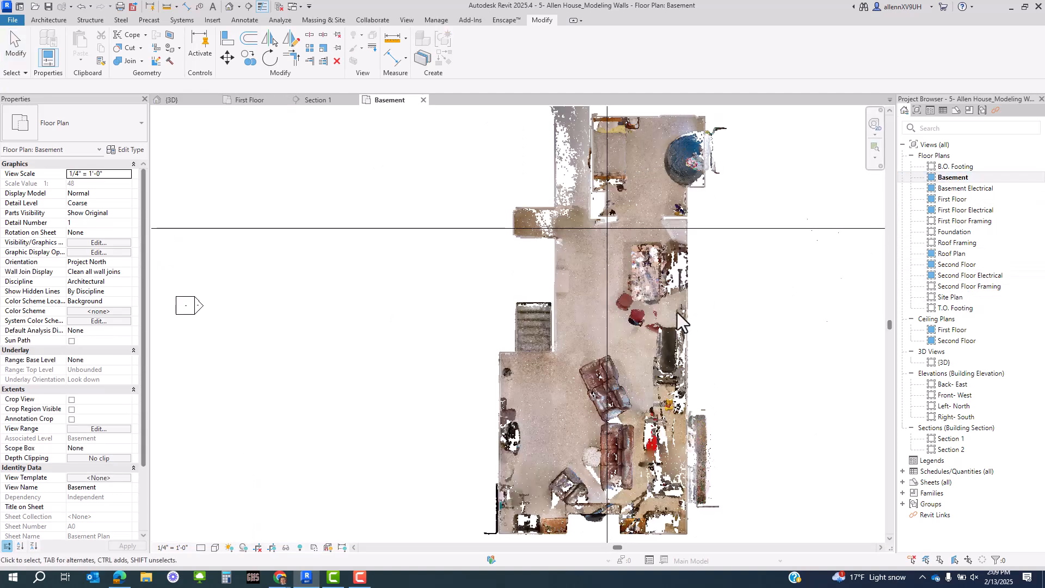
middle_click_drag(677, 312, 666, 255)
scroll(495, 308, "up", 2)
middle_click_drag(595, 480, 547, 447)
scroll(527, 430, "down", 2)
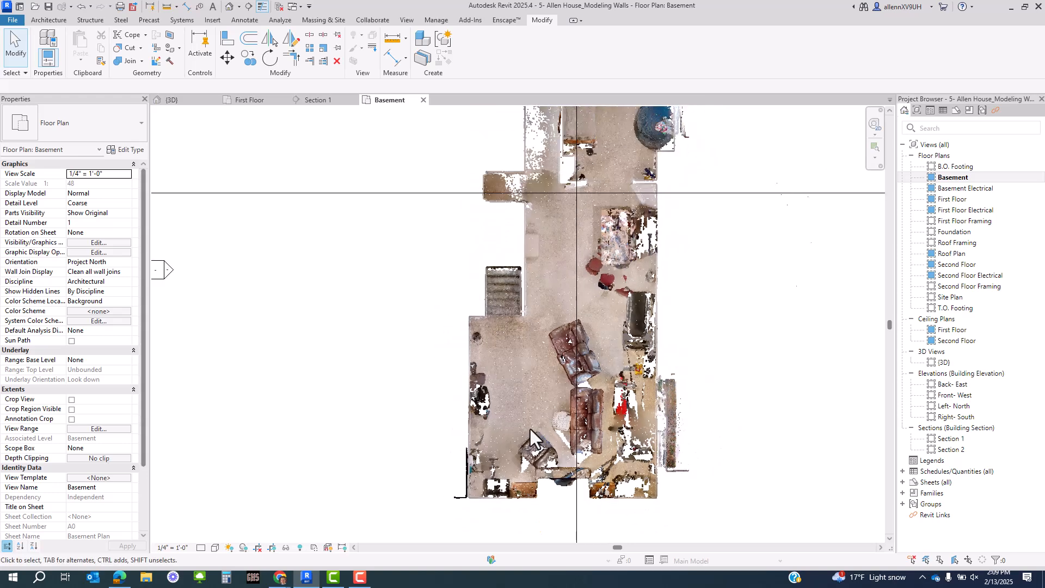
middle_click_drag(562, 249, 530, 319)
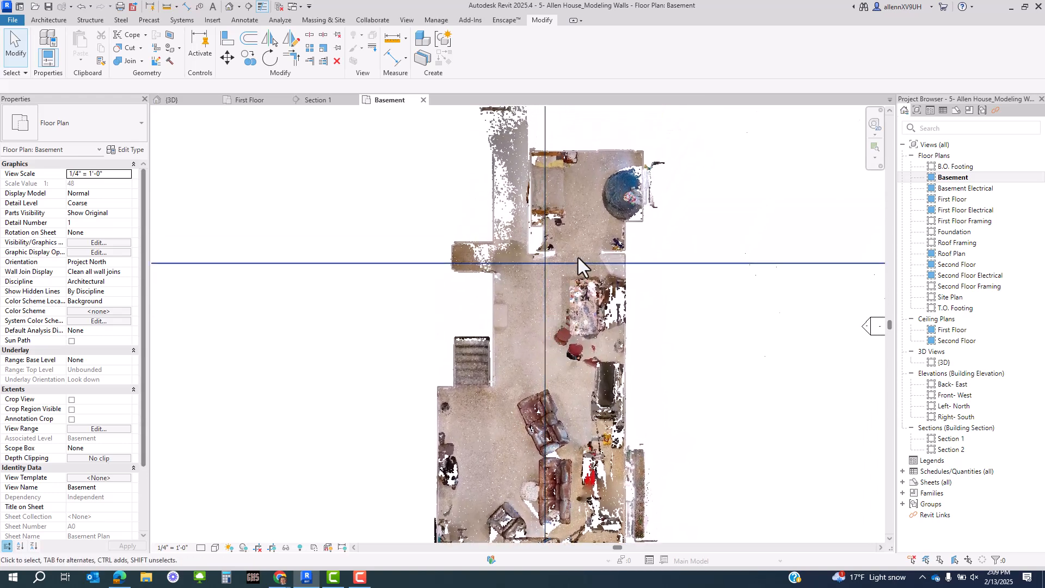
scroll(619, 249, "up", 2)
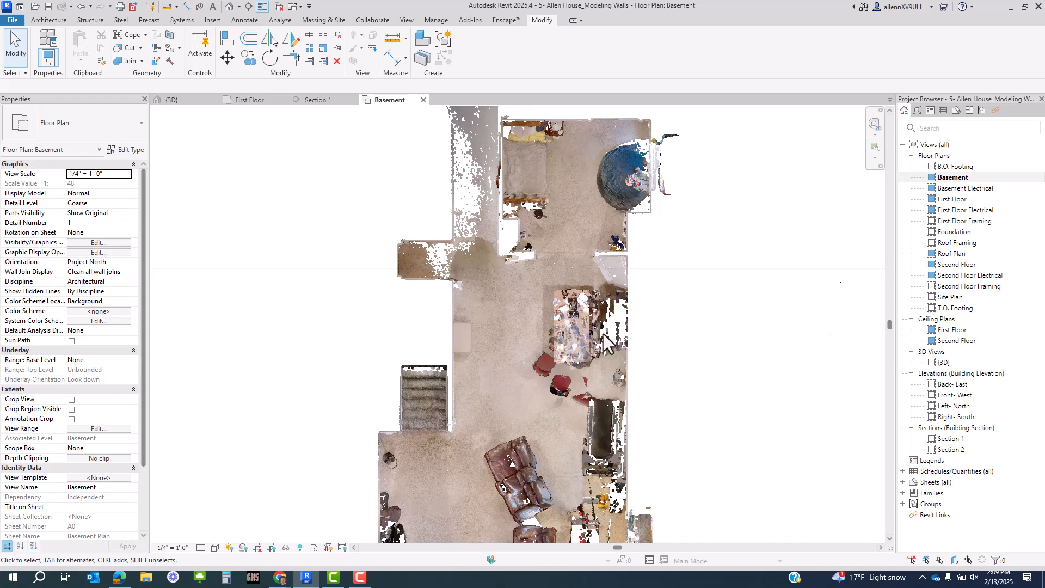
middle_click_drag(562, 191, 563, 218)
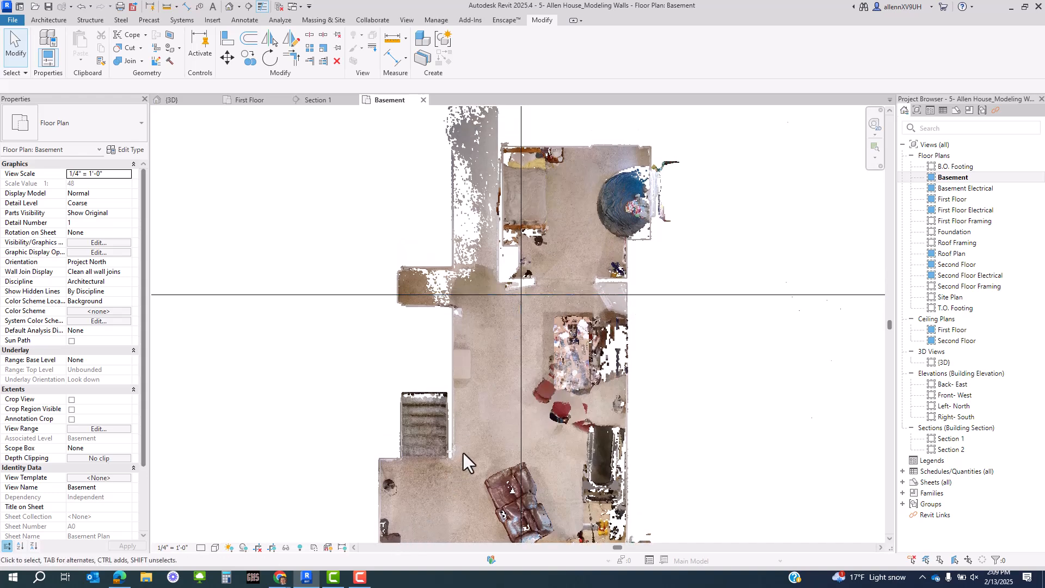
scroll(531, 399, "down", 2)
middle_click_drag(623, 407, 615, 299)
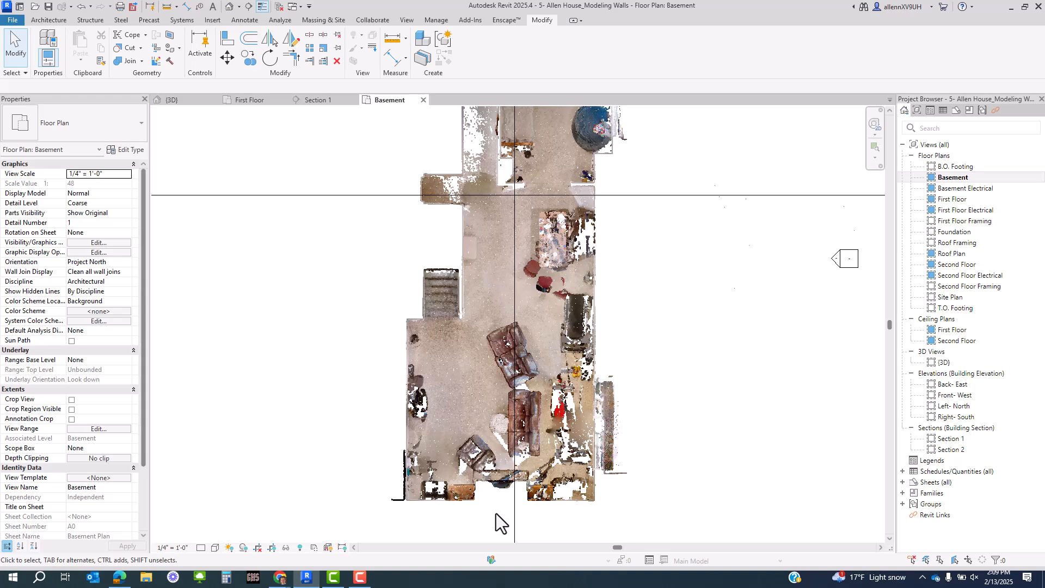
scroll(434, 510, "up", 3)
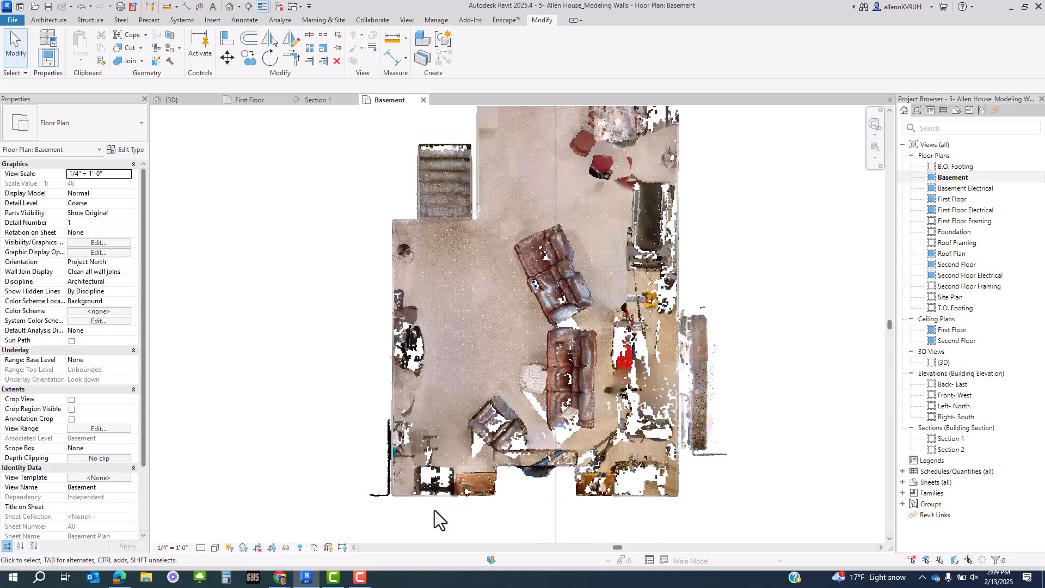
scroll(435, 511, "down", 4)
middle_click_drag(376, 332, 380, 244)
scroll(344, 259, "up", 3)
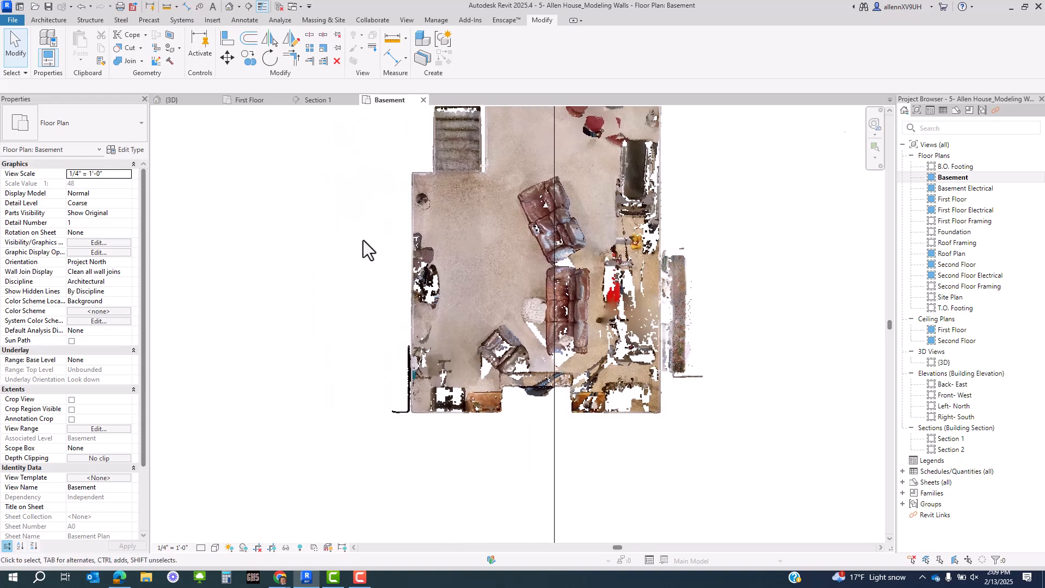
- Start the Wall tool with Interior - 4 1/2" Partition and open its Type Properties
key("w")
key("a")
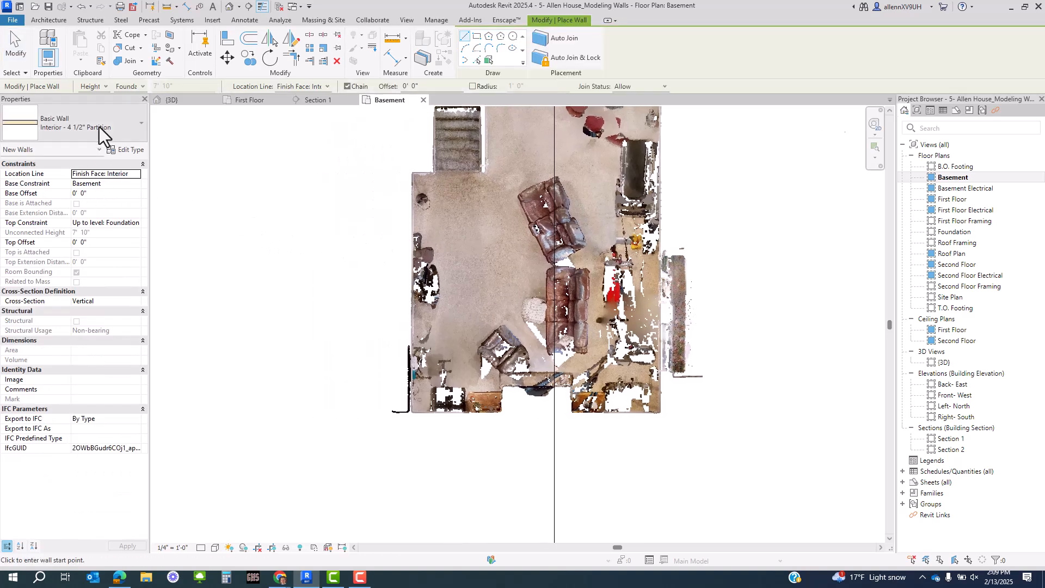
left_click(98, 130)
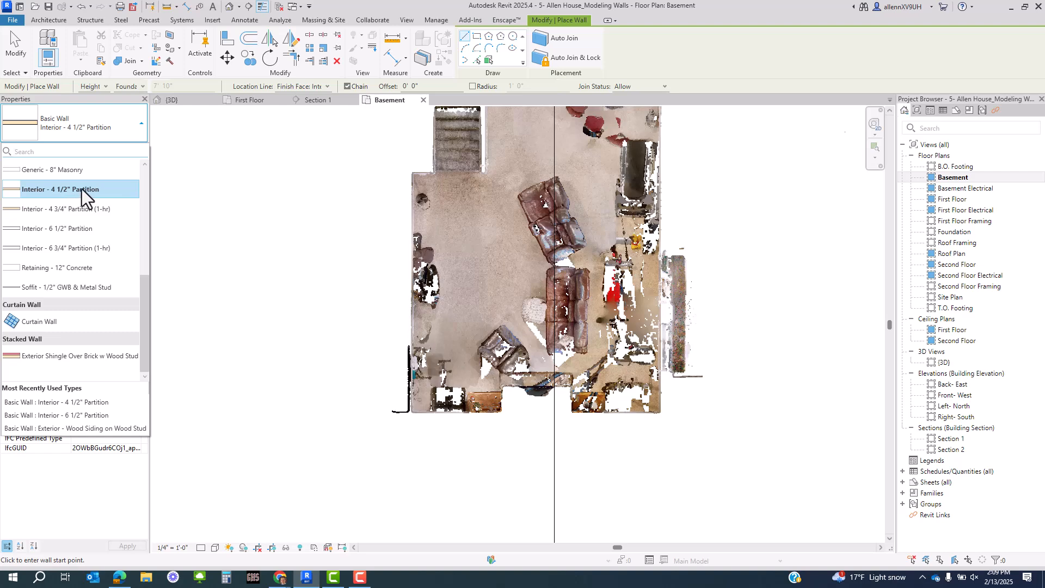
left_click(116, 132)
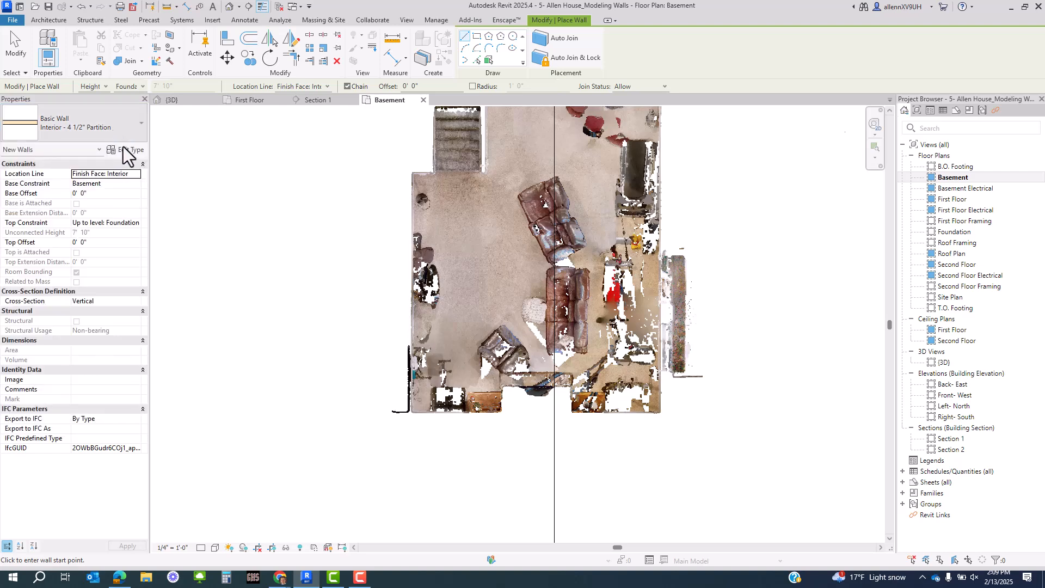
left_click(124, 149)
- Duplicate the wall type and name it 'Interior - 4" Partition- GWB- One Side'
left_click(752, 146)
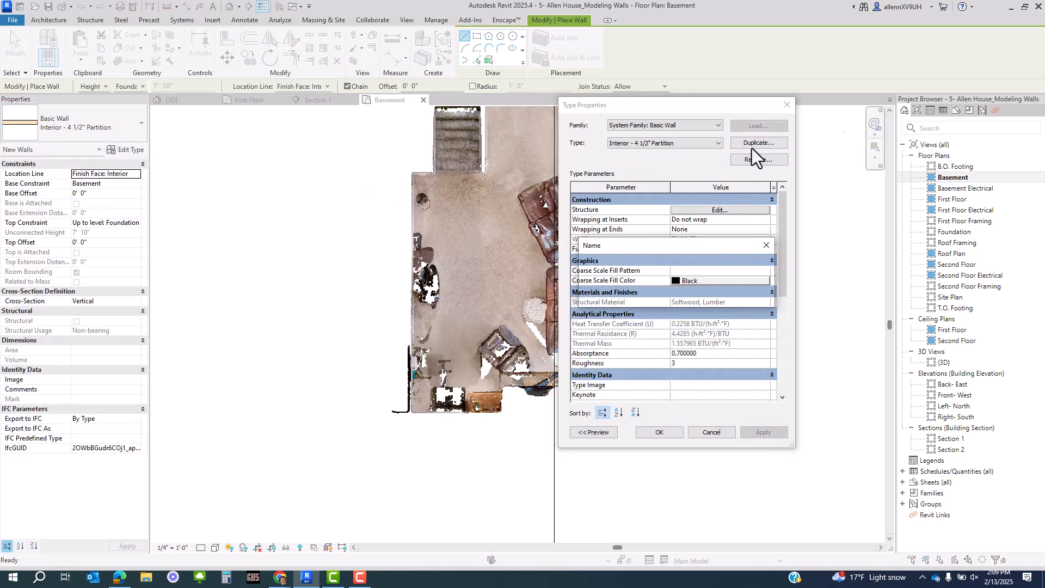
left_click_drag(702, 268, 664, 268)
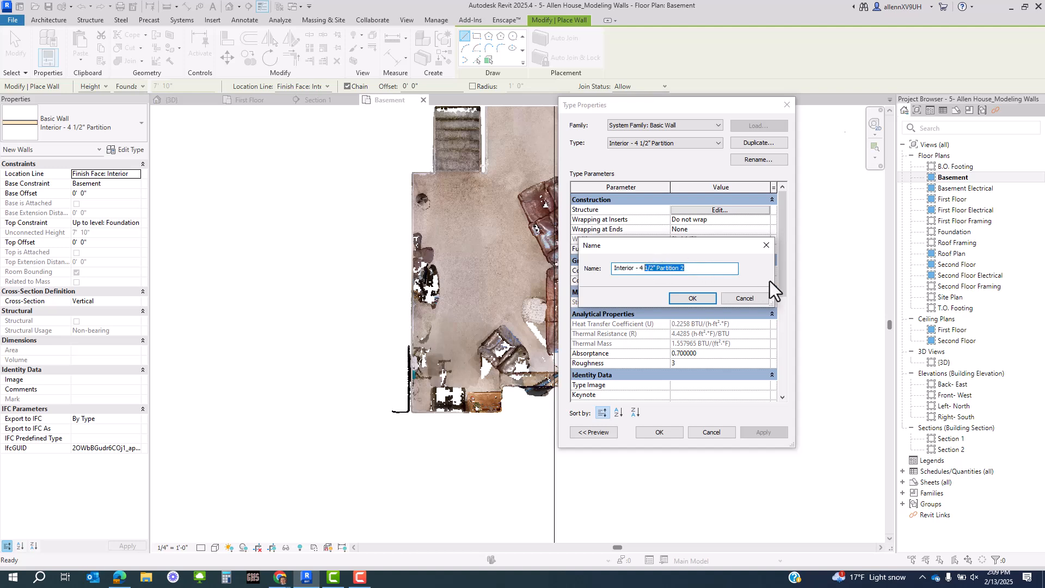
key("BackSpace")
key("BackSpace")
type("\" Partition- O")
key("BackSpace")
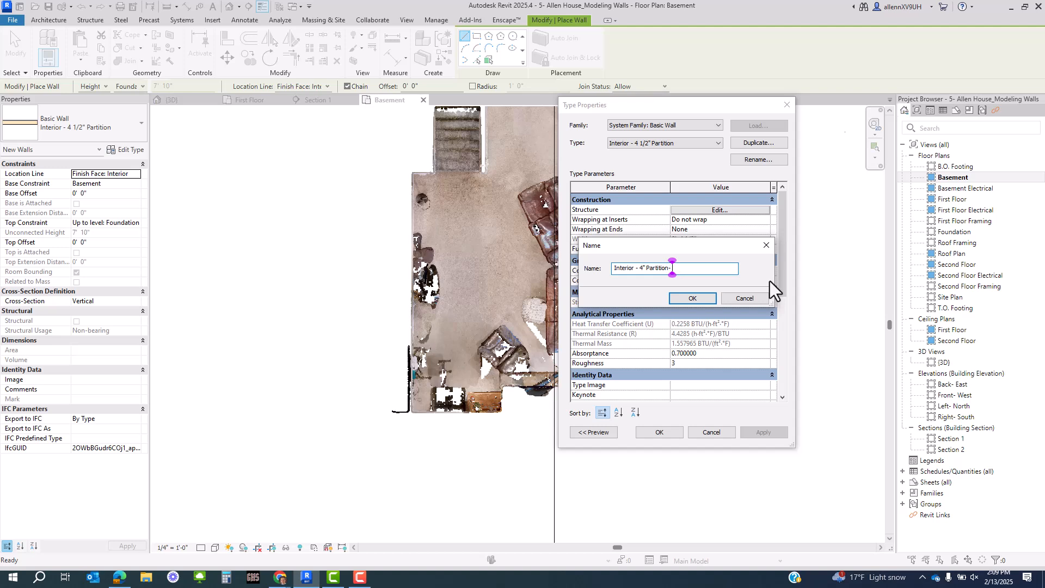
type("GWP")
key("BackSpace")
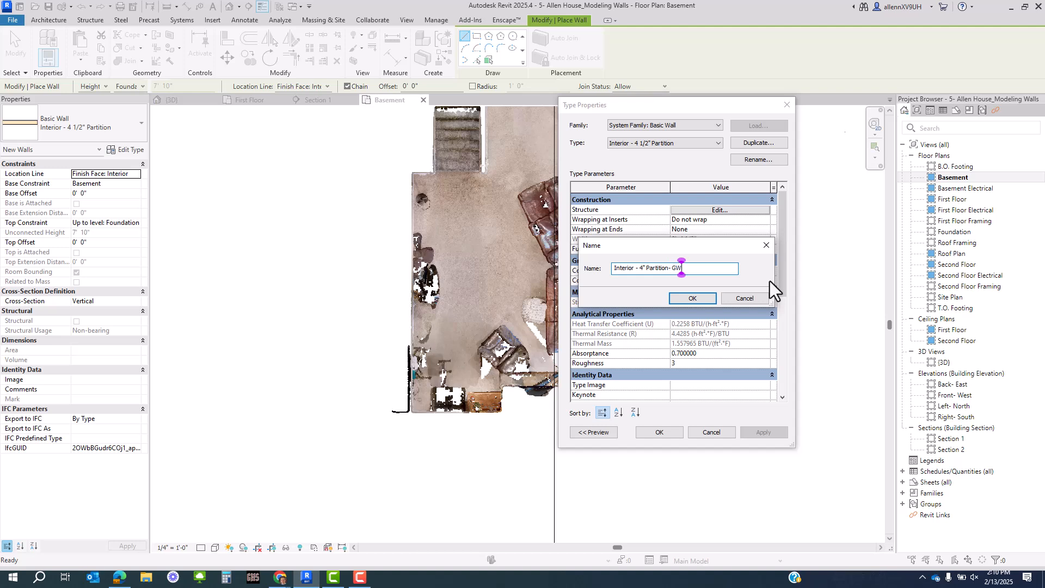
type("B- O")
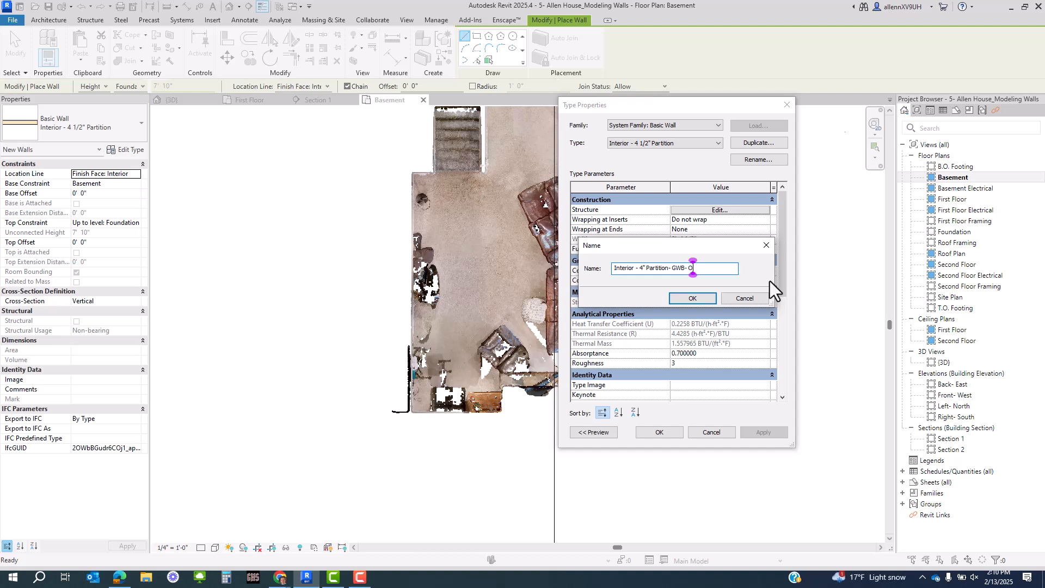
type("ne Side")
key("Return")
- Delete the exterior Finish 2 gypsum layer from the structure, leaving a 4" wall, and confirm
left_click(749, 209)
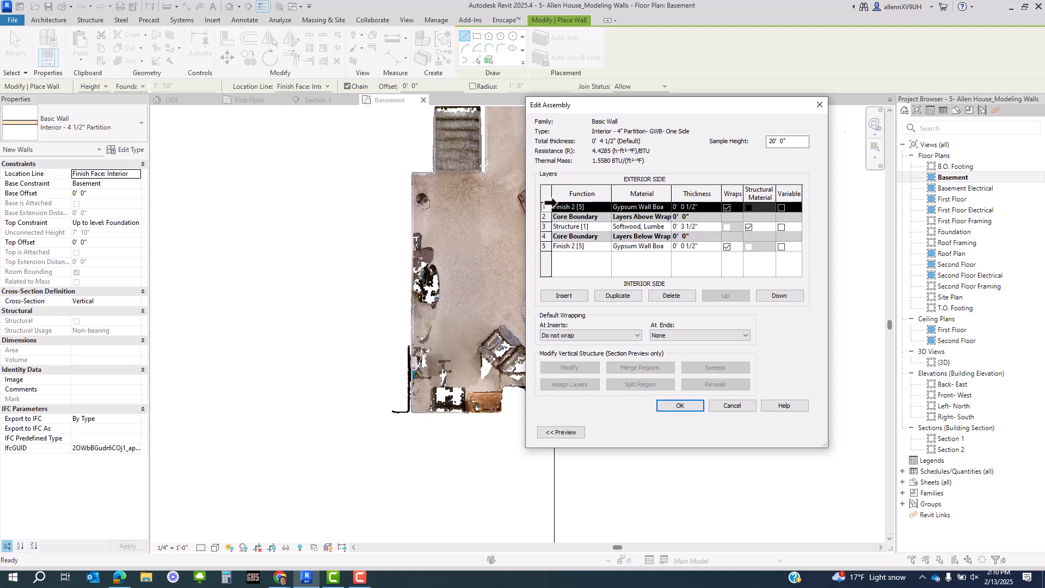
left_click(660, 299)
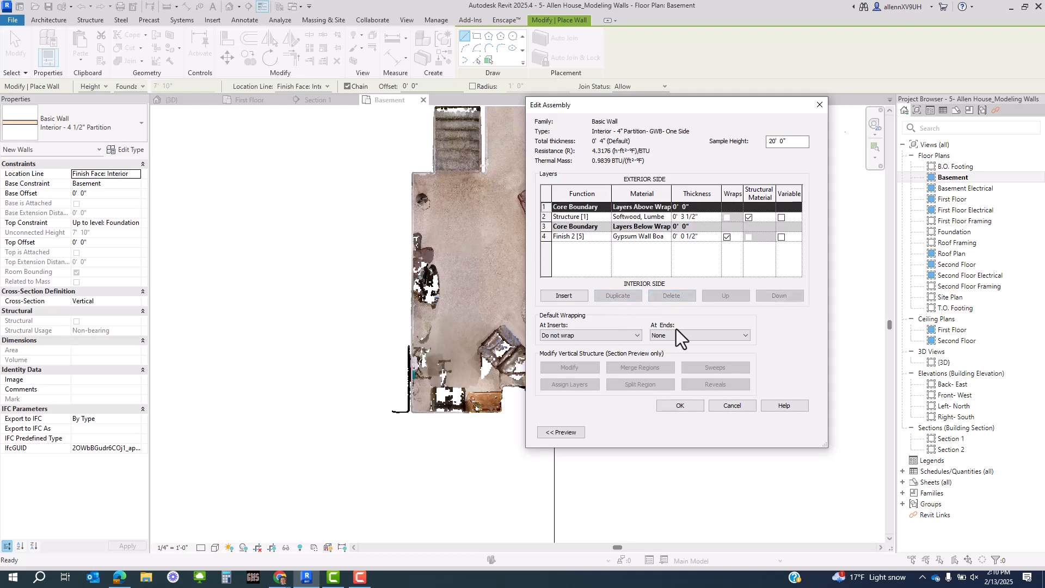
left_click(675, 406)
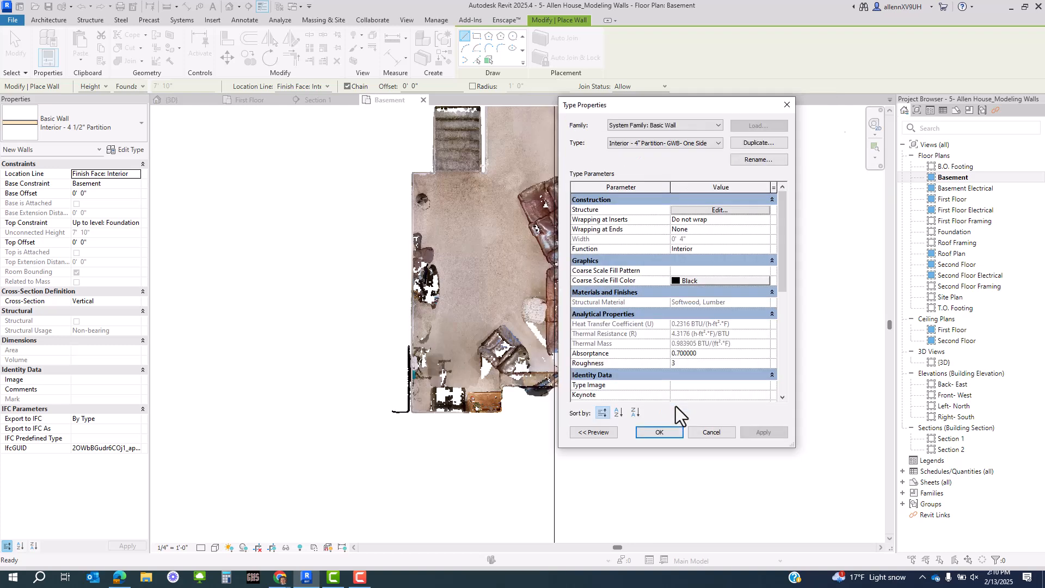
left_click(670, 433)
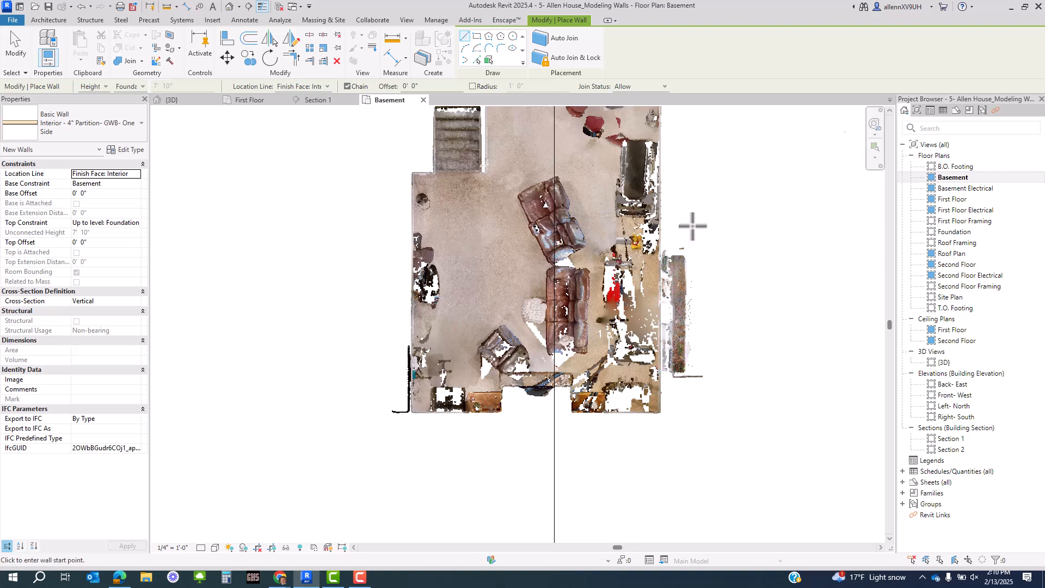
- Draw a 9' - 10" one-sided GWB wall from top to bottom of the point cloud's right edge
middle_click_drag(687, 221, 650, 439)
scroll(626, 299, "up", 2)
left_click(620, 170)
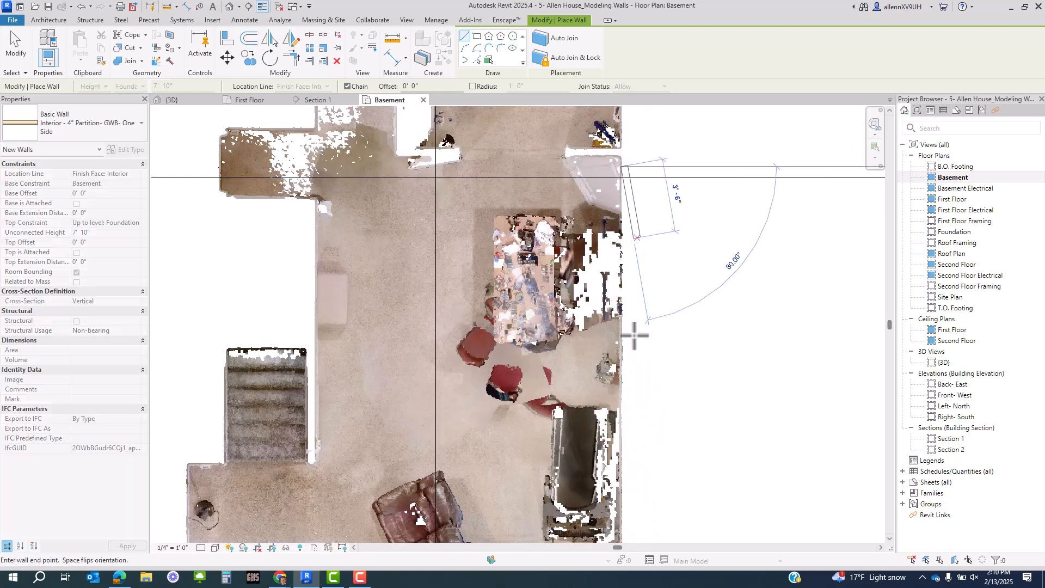
scroll(618, 397, "up", 2)
left_click(614, 409)
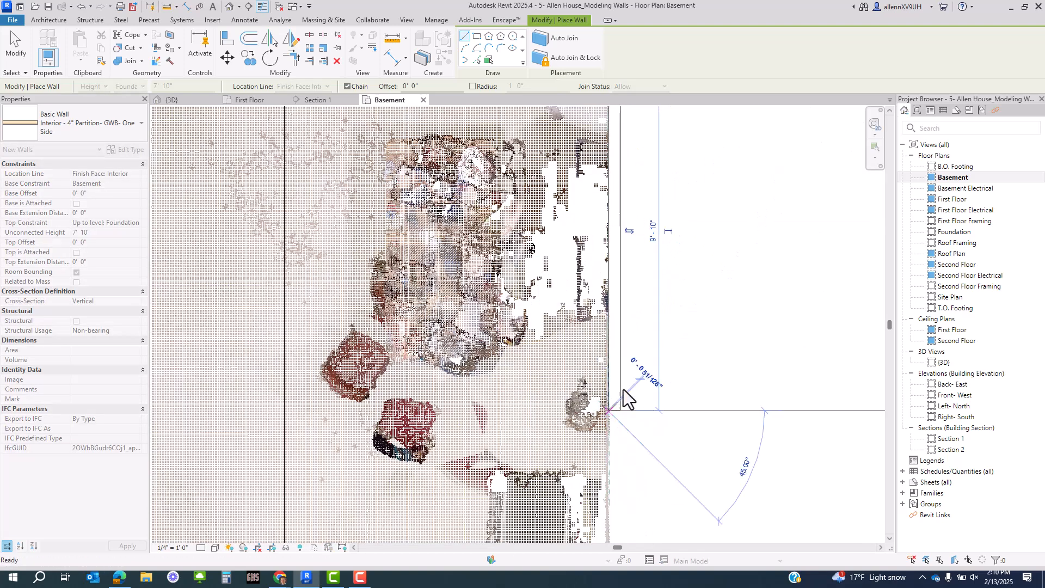
key("Escape")
key("Escape")
left_click(622, 347)
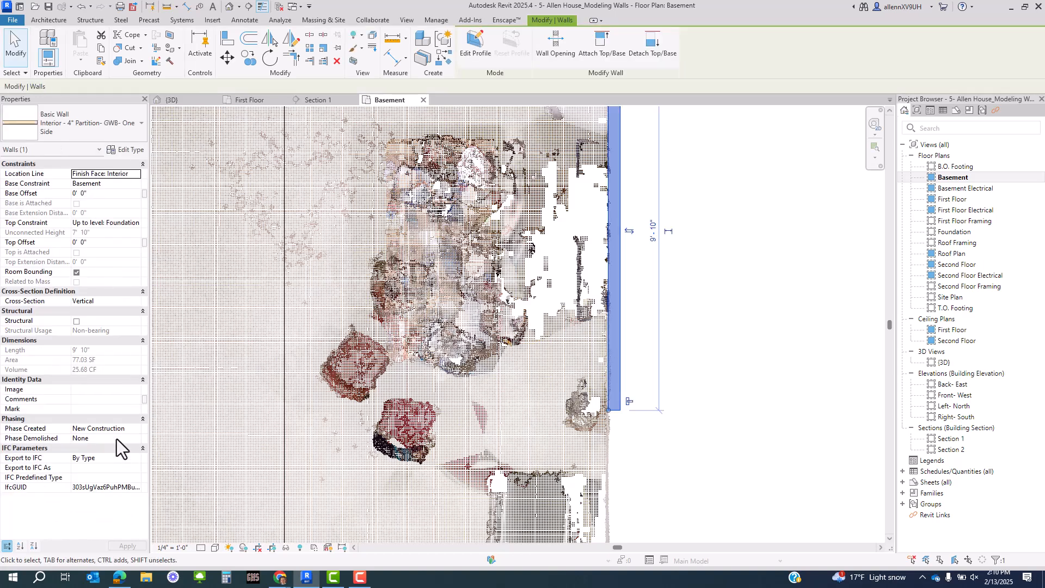
- Set the Basement plan's Detail Level to Fine
key("Escape")
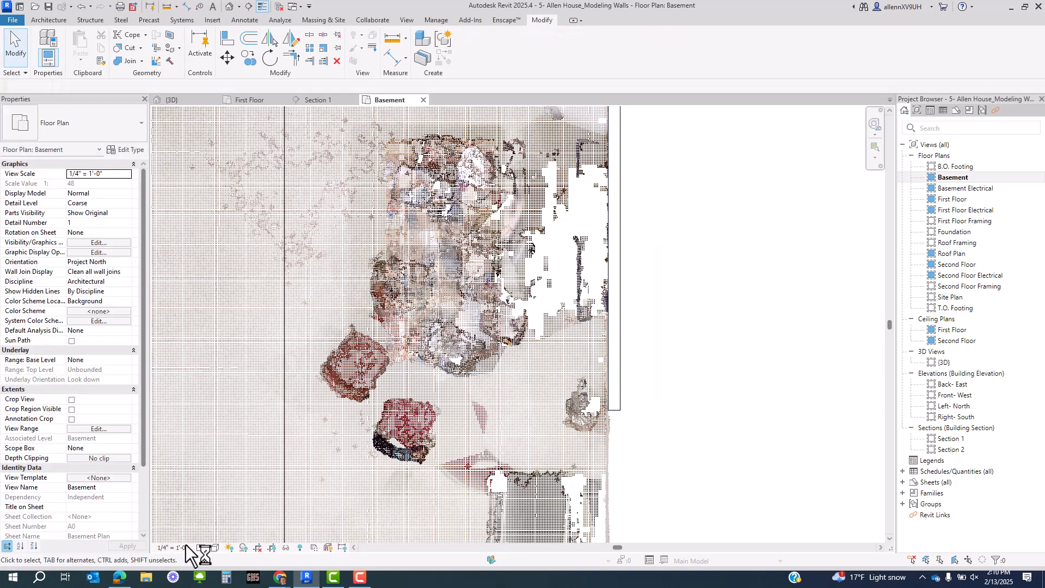
left_click(200, 547)
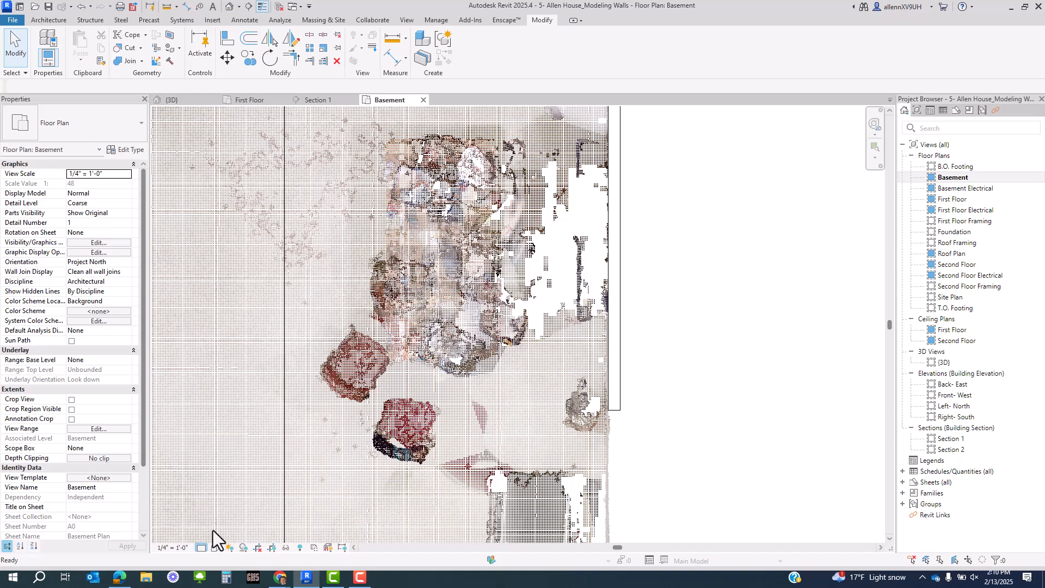
scroll(649, 326, "up", 2)
middle_click_drag(647, 308, 611, 478)
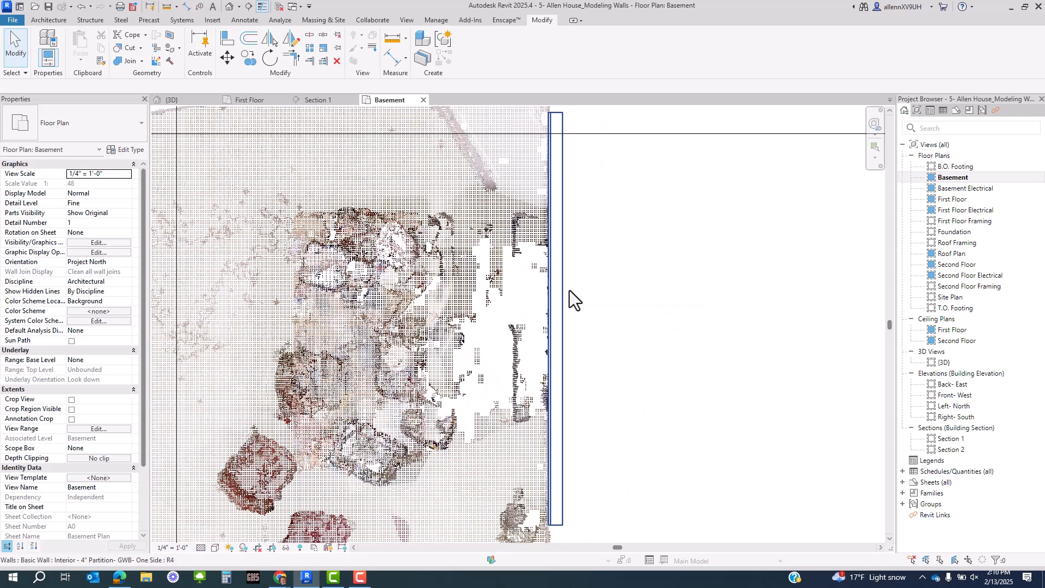
- Select the new partition wall to inspect its layers and top end
left_click(559, 268)
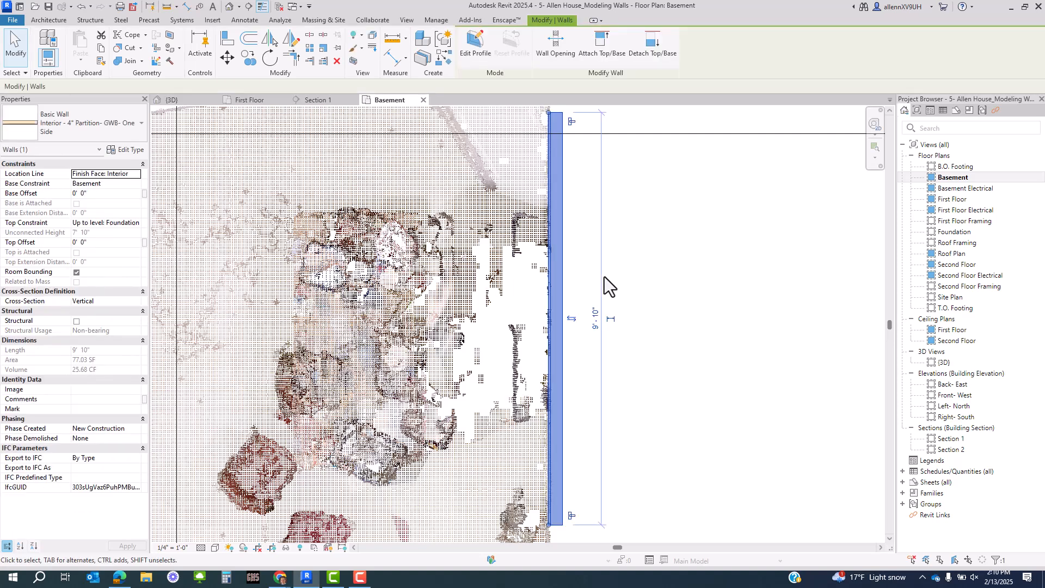
scroll(536, 234, "up", 1)
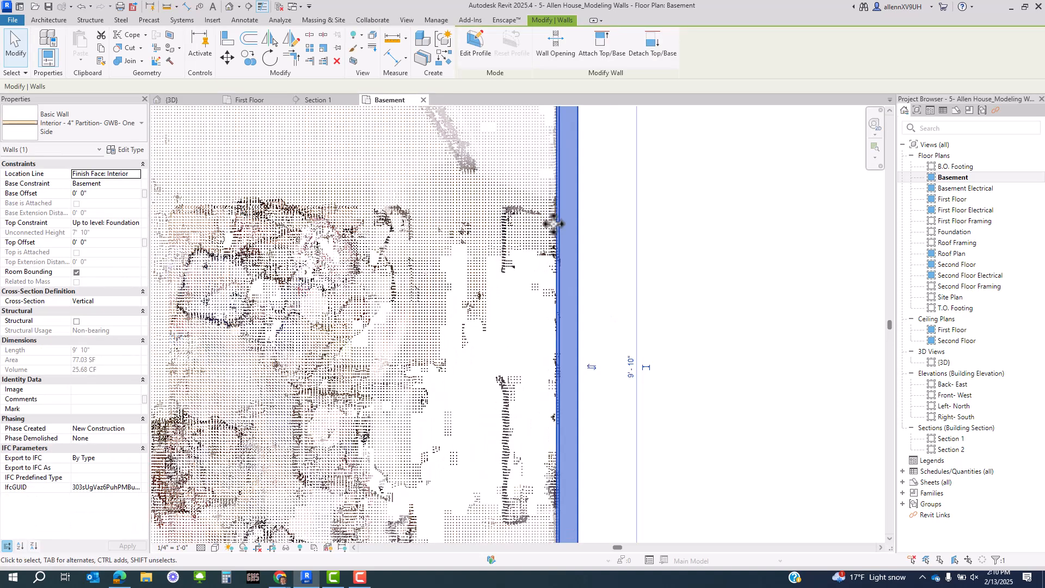
scroll(587, 268, "down", 3)
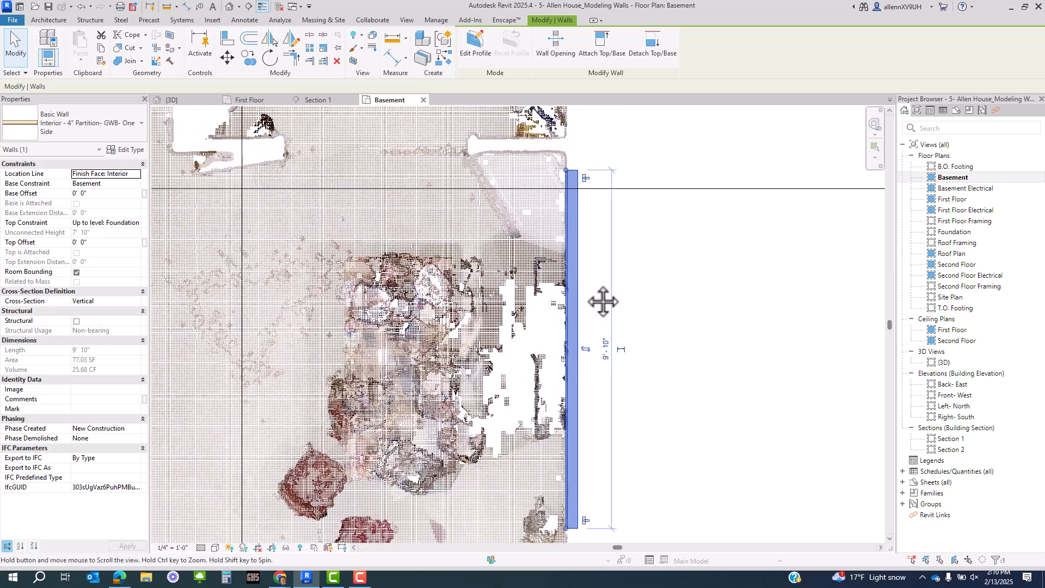
left_click(584, 262)
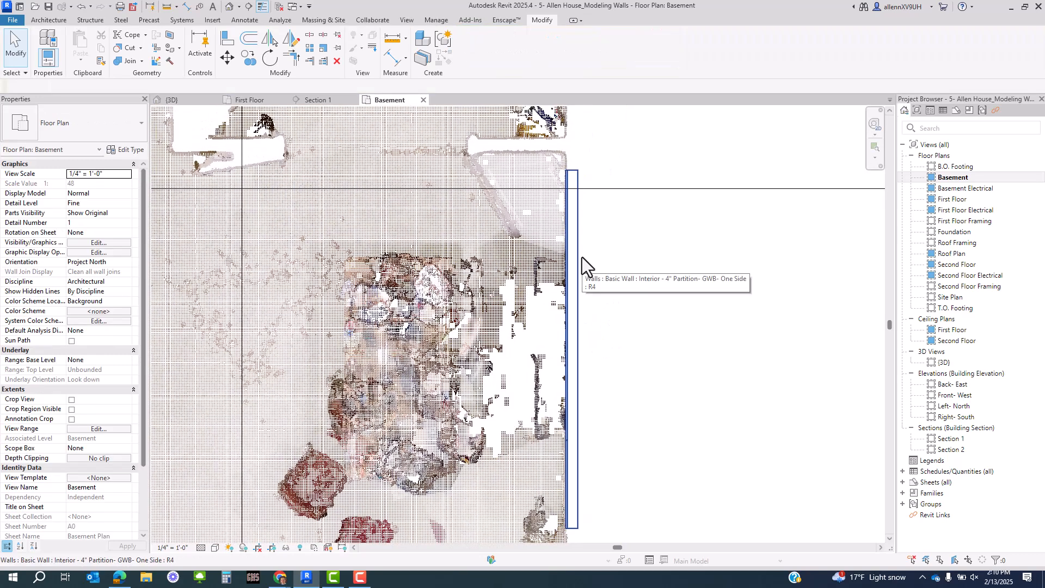
scroll(580, 196, "up", 1)
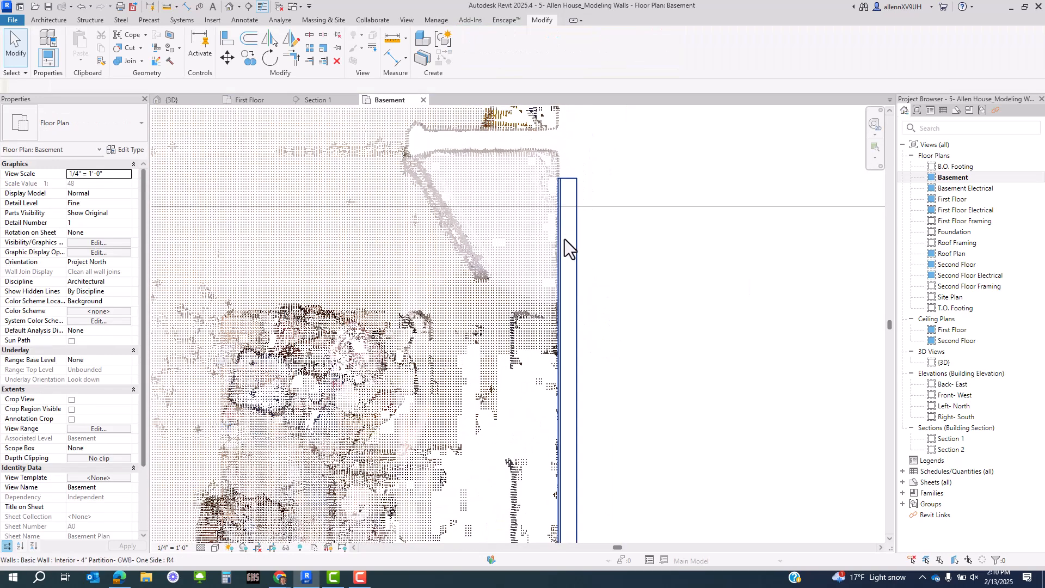
scroll(567, 242, "down", 1)
left_click(569, 440)
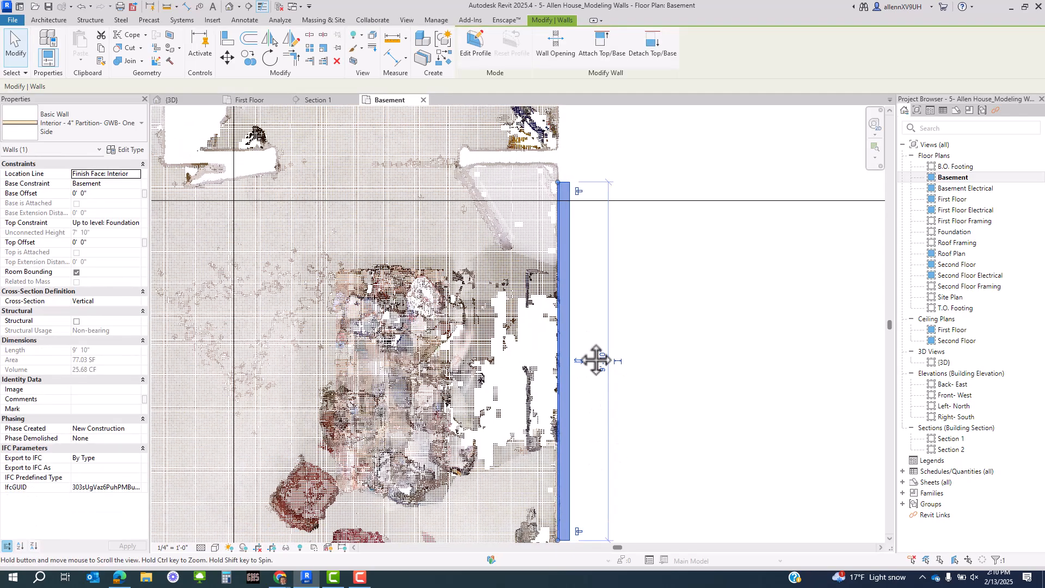
middle_click_drag(595, 357, 570, 216)
scroll(566, 222, "down", 2)
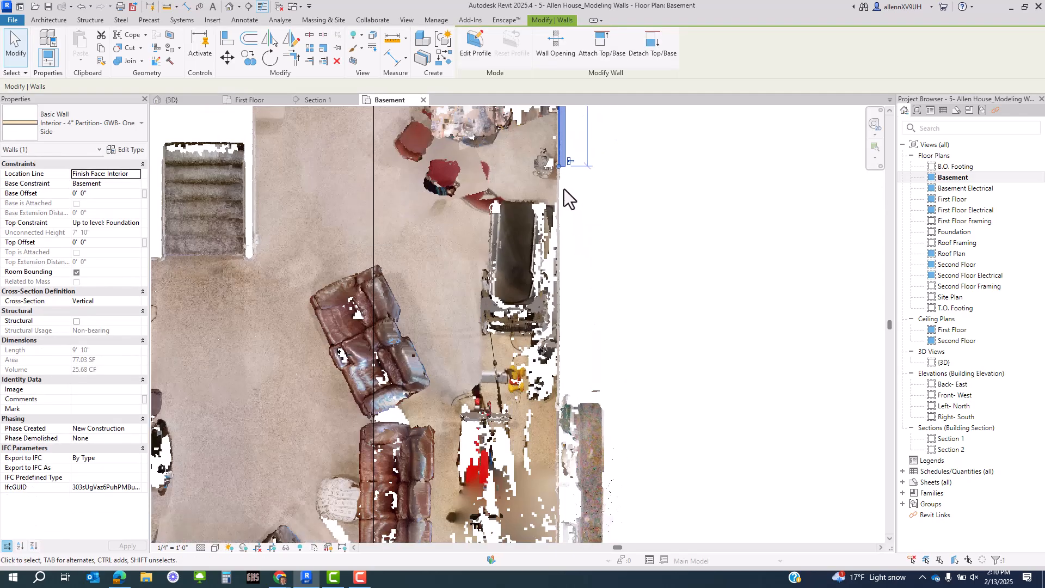
scroll(564, 189, "down", 2)
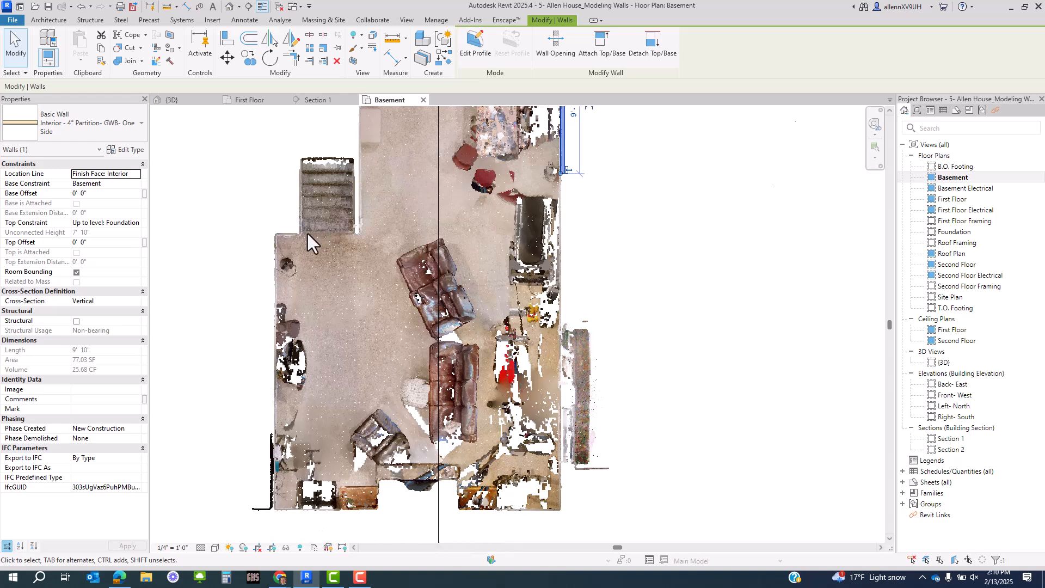
middle_click_drag(308, 234, 317, 351)
scroll(302, 346, "up", 2)
right_click(288, 347)
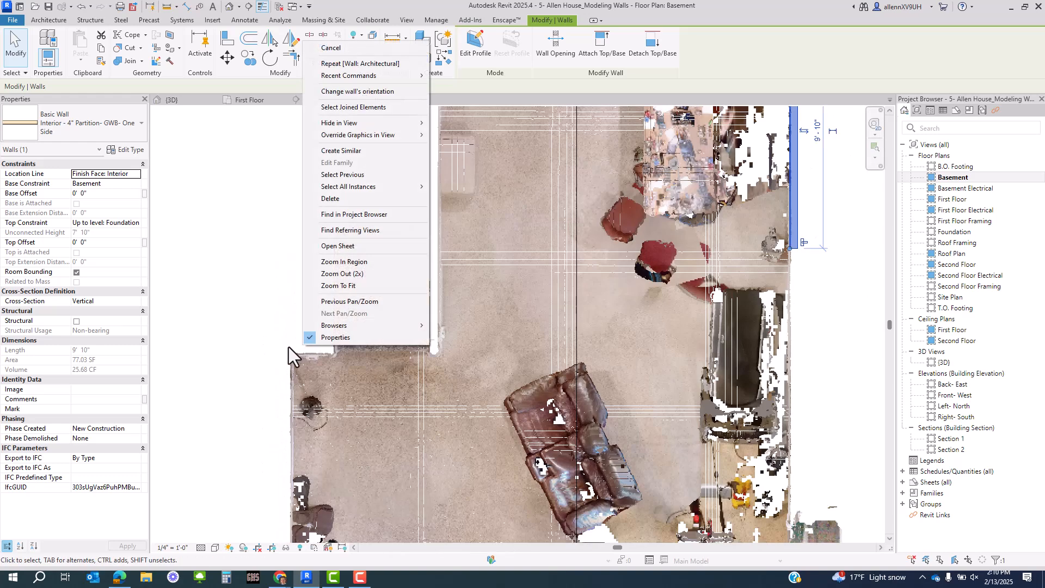
left_click(289, 347)
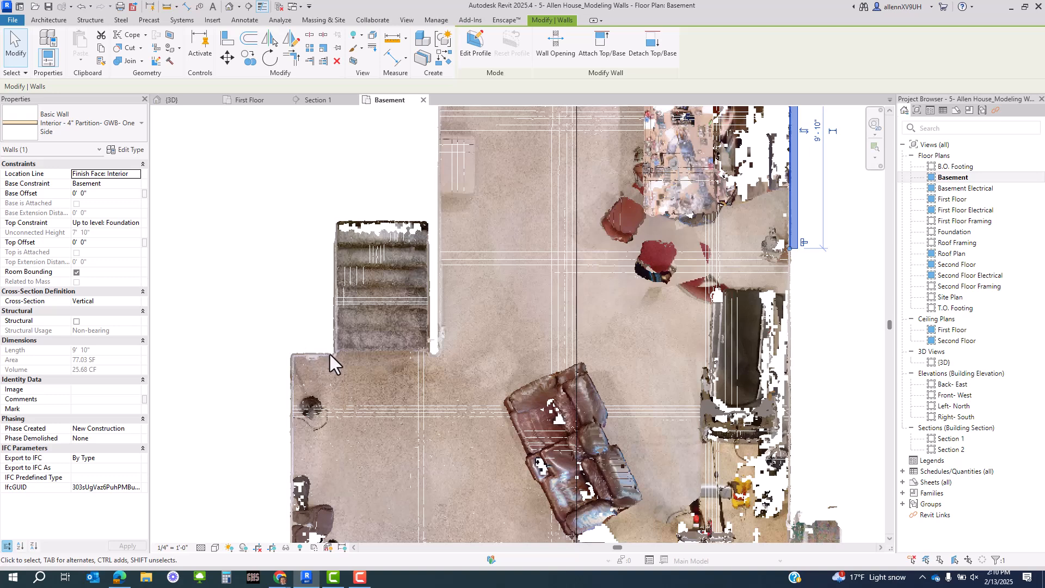
scroll(329, 354, "down", 2)
middle_click_drag(329, 231, 340, 303)
scroll(338, 283, "down", 1)
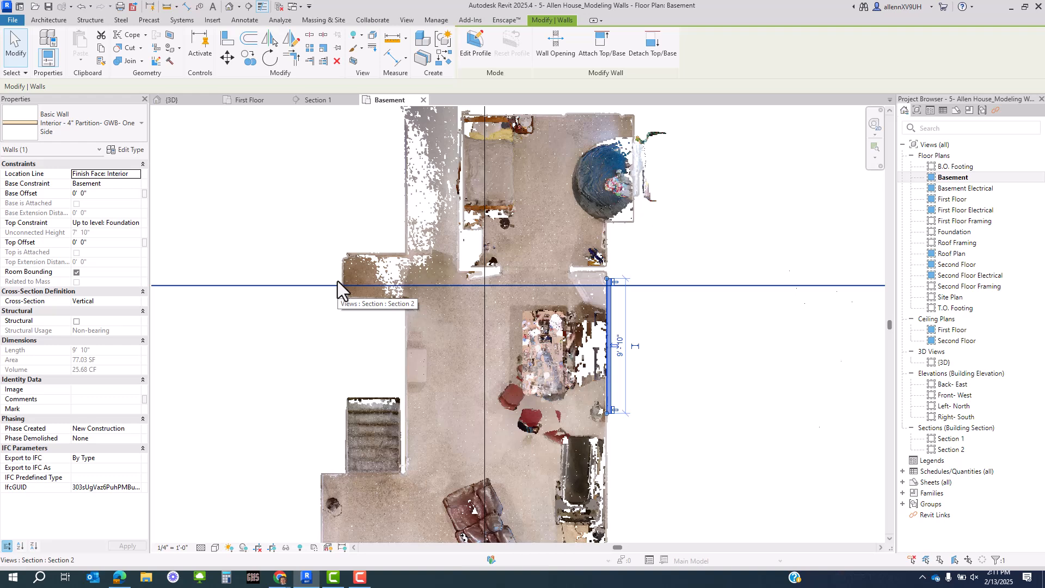
scroll(261, 400, "down", 2)
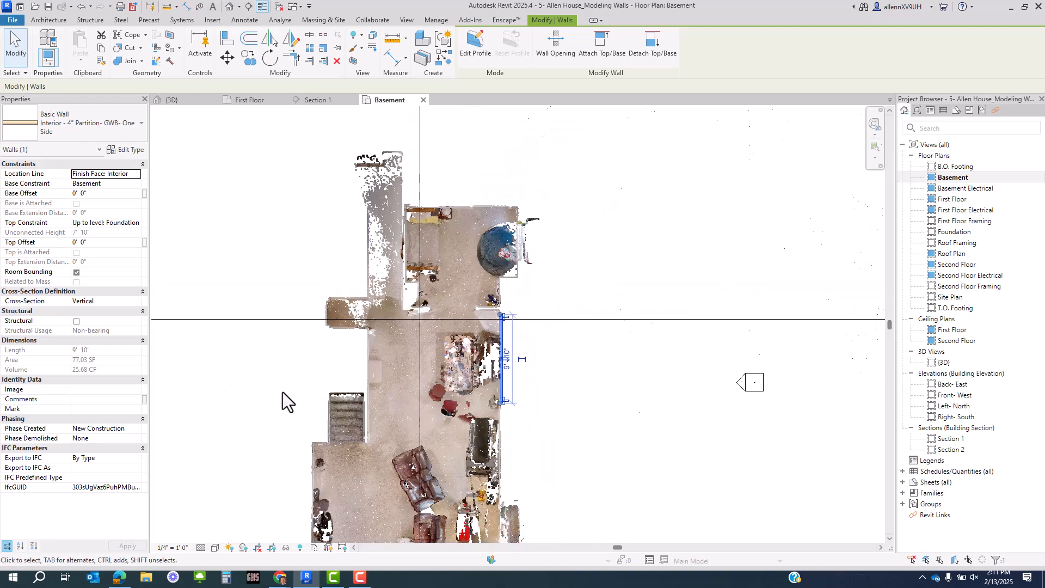
middle_click_drag(281, 401, 385, 330)
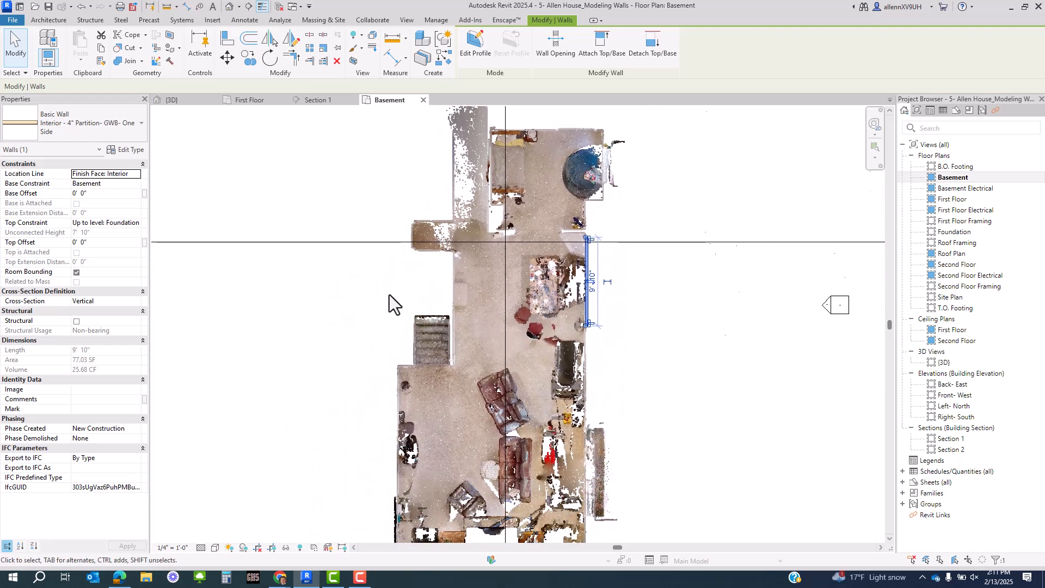
scroll(381, 387, "up", 2)
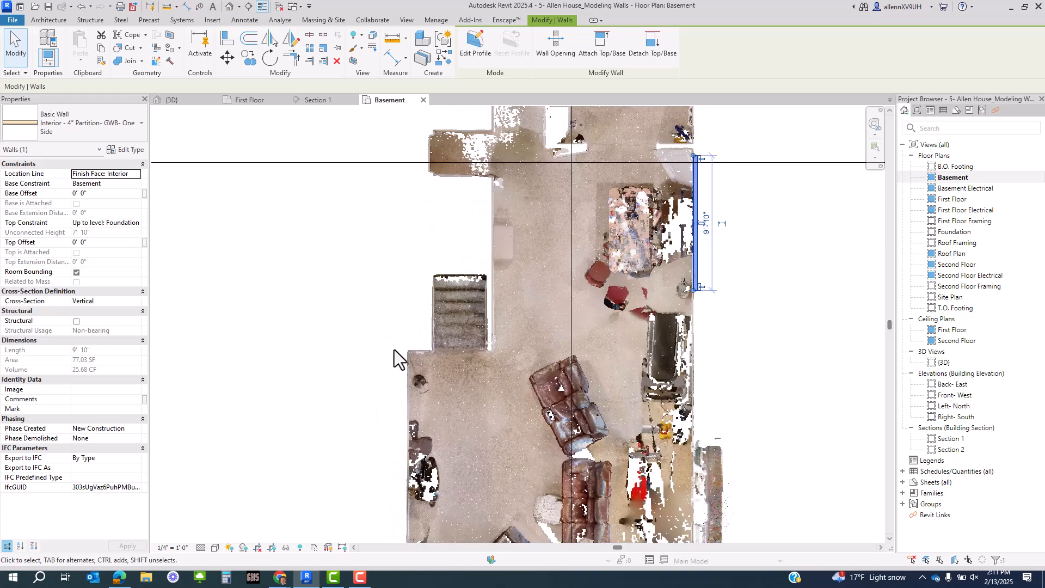
middle_click_drag(427, 133, 420, 295)
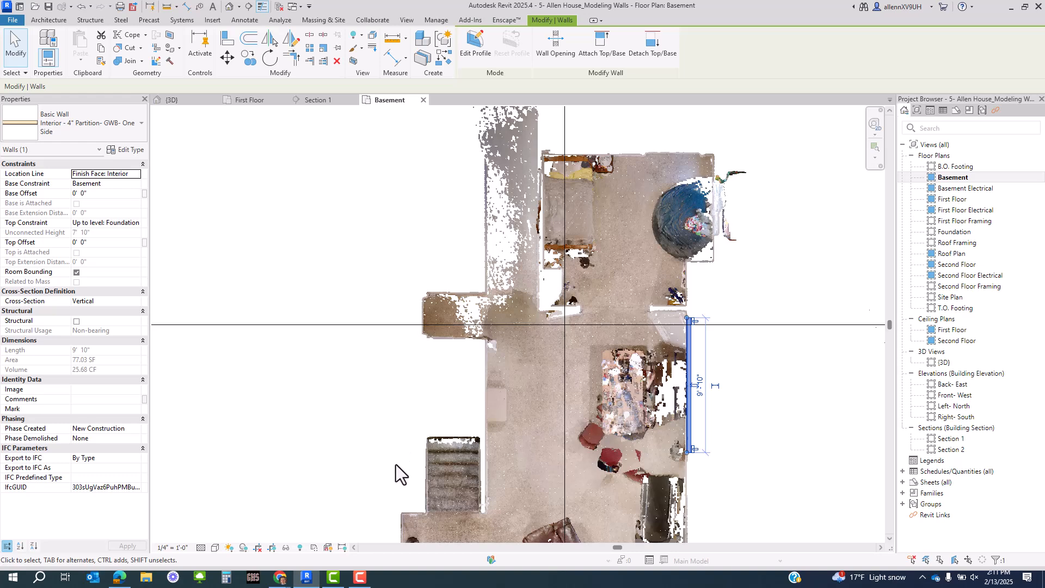
middle_click_drag(401, 409, 424, 370)
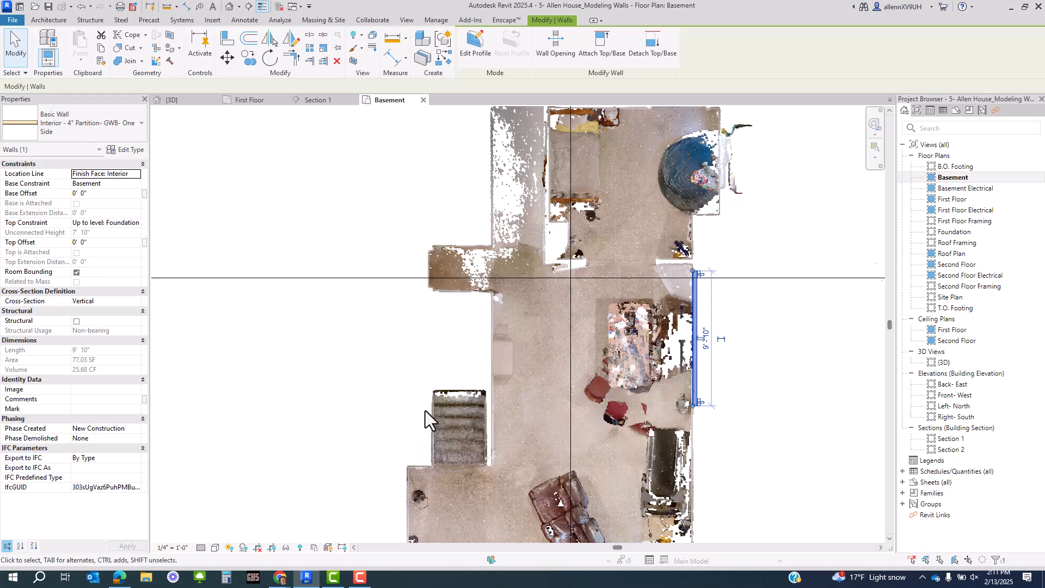
middle_click_drag(442, 257, 468, 313)
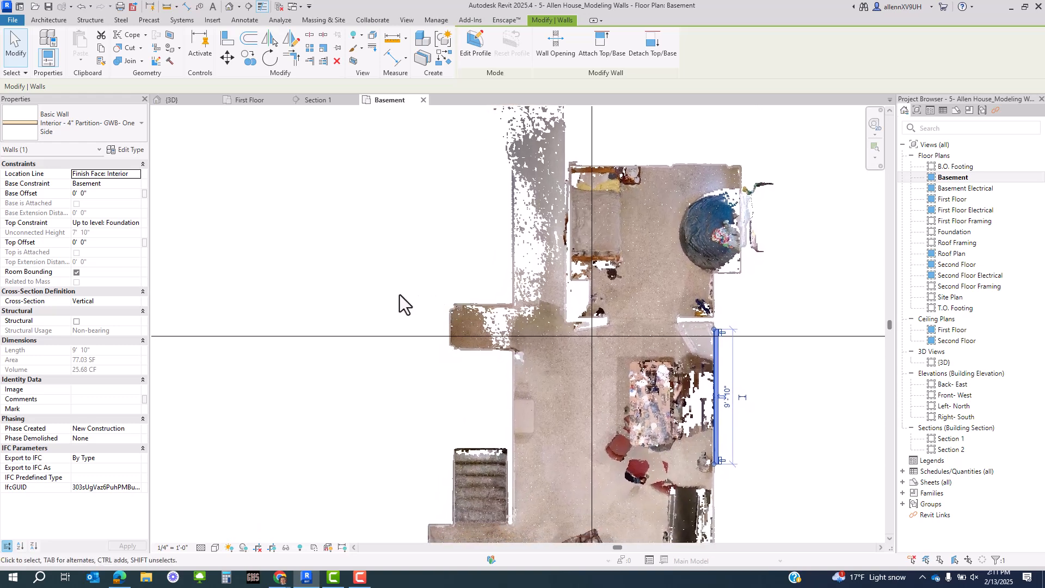
middle_click_drag(384, 443, 410, 385)
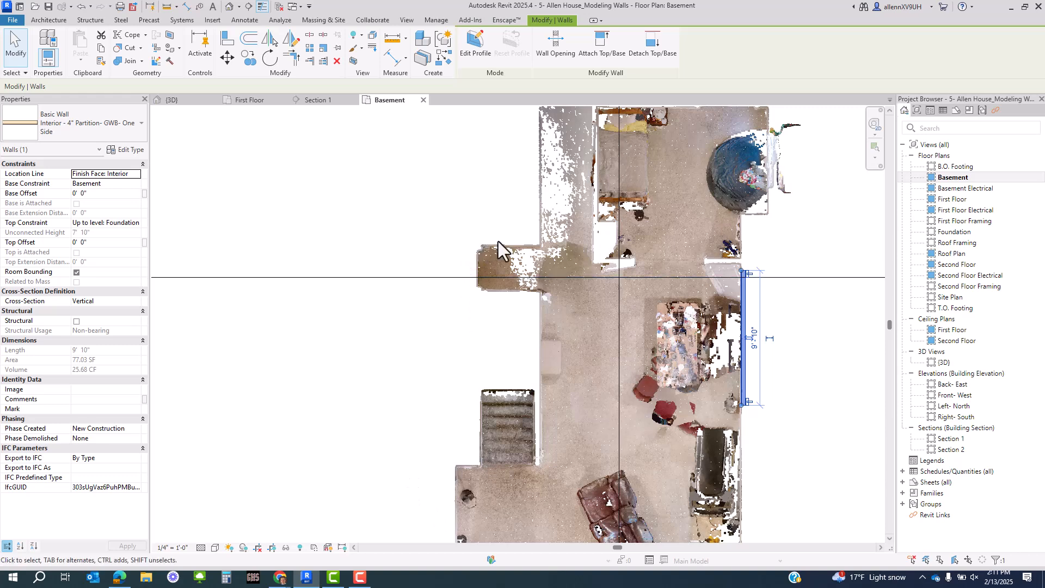
right_click(573, 236)
key("Escape")
middle_click_drag(537, 278, 541, 429)
scroll(519, 387, "down", 2)
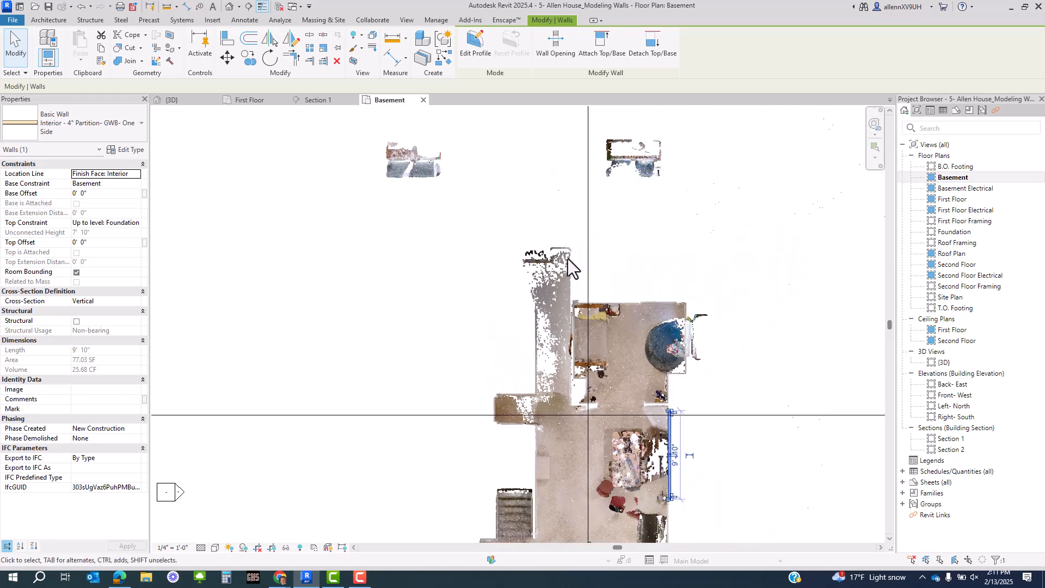
scroll(584, 332, "up", 2)
middle_click_drag(583, 332, 519, 367)
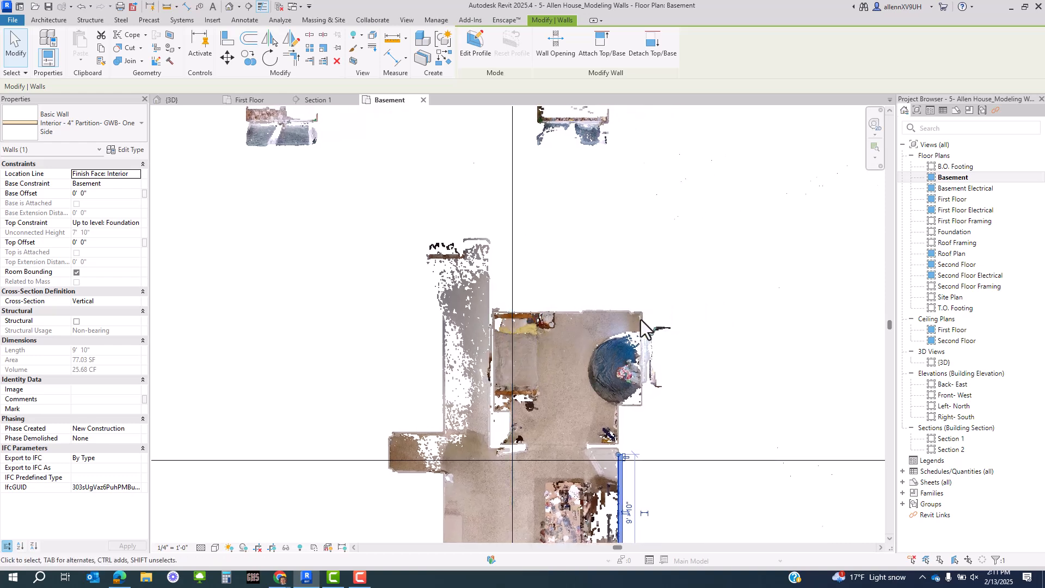
middle_click_drag(646, 337, 601, 203)
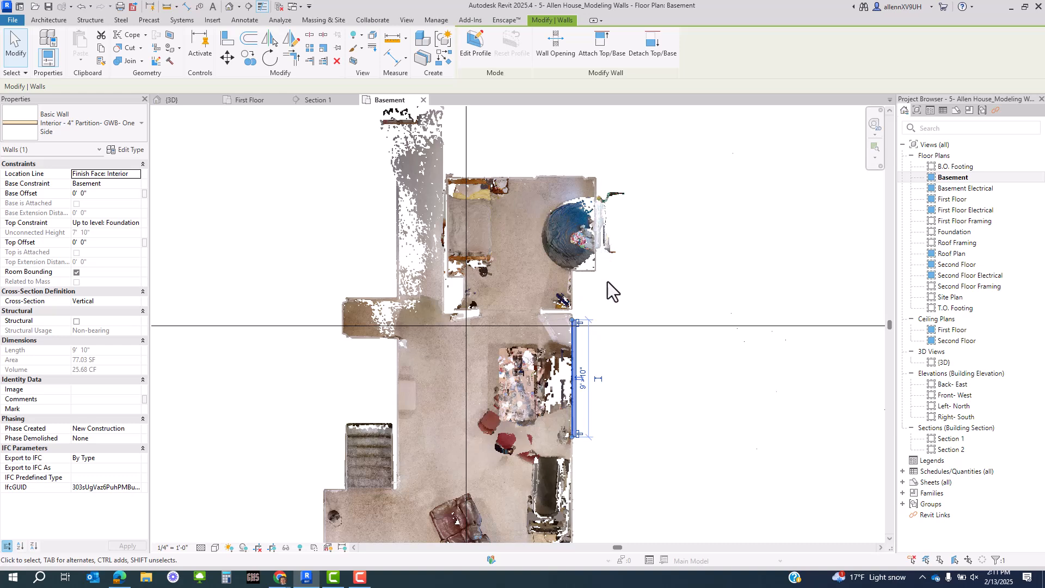
middle_click_drag(626, 455, 622, 312)
scroll(622, 312, "down", 1)
left_click(621, 313)
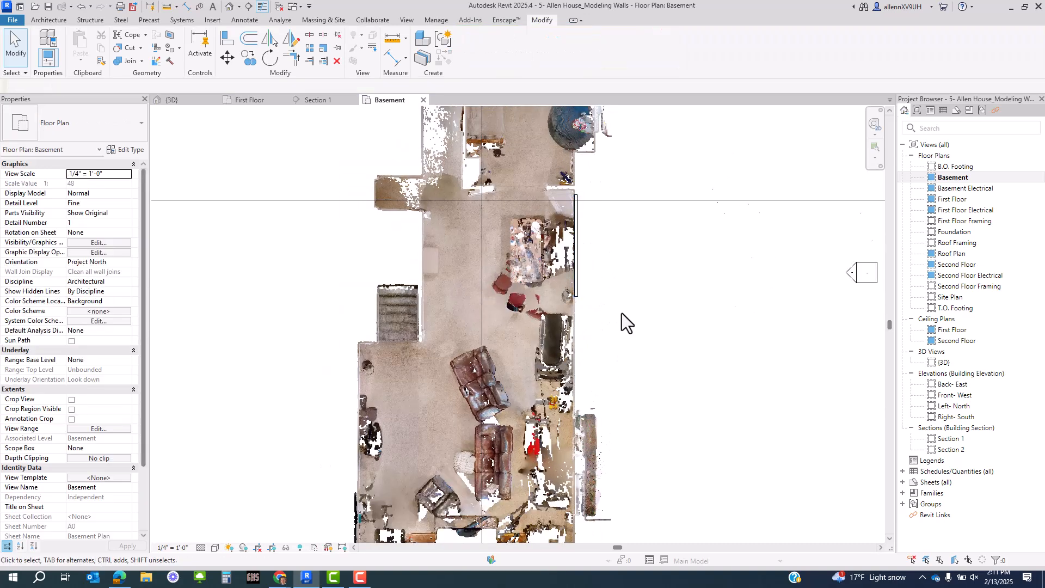